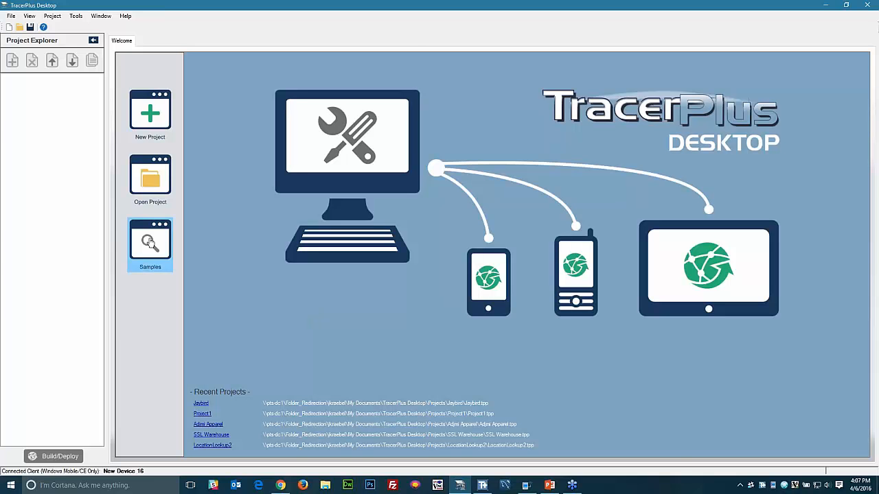
- Import the Inventory Control sample 'Inventory Issue and Receive' as the new project InventoryManageV6
click(149, 243)
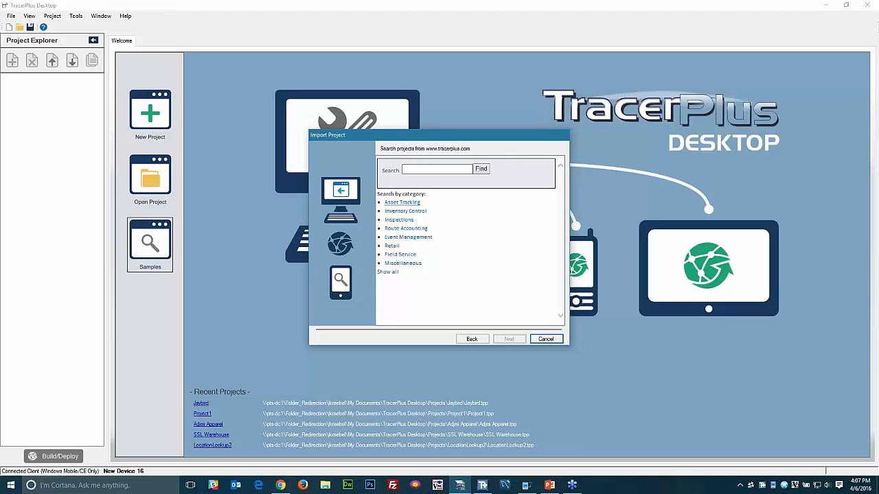
click(405, 212)
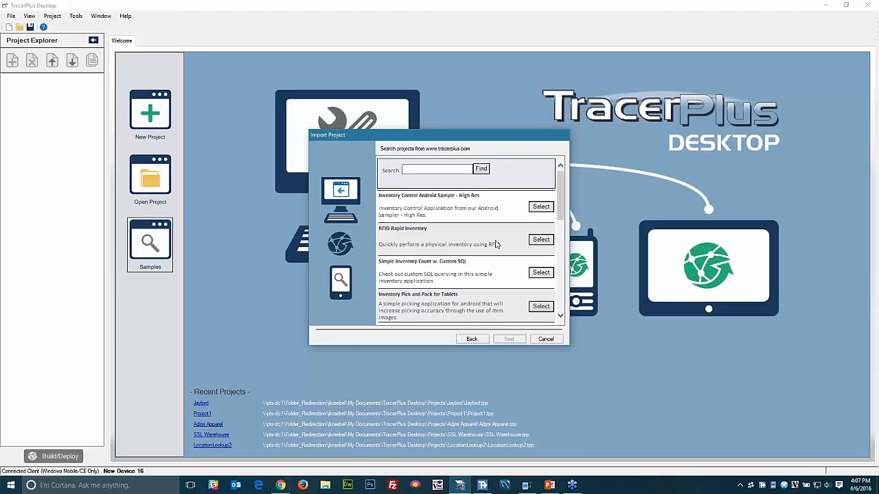
scroll(496, 244, down, 3)
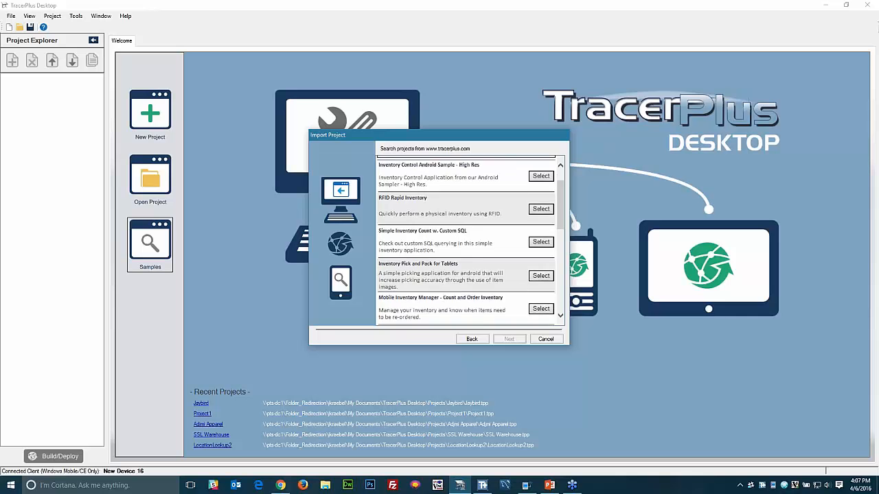
scroll(527, 253, down, 6)
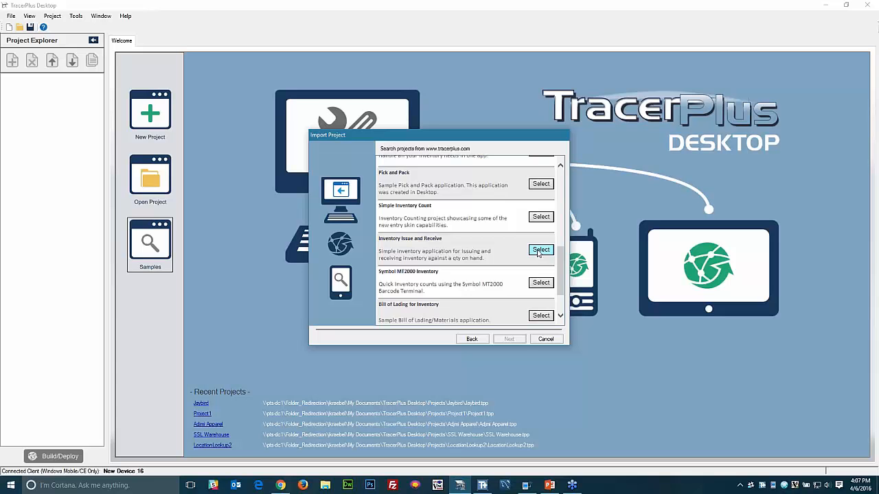
click(539, 250)
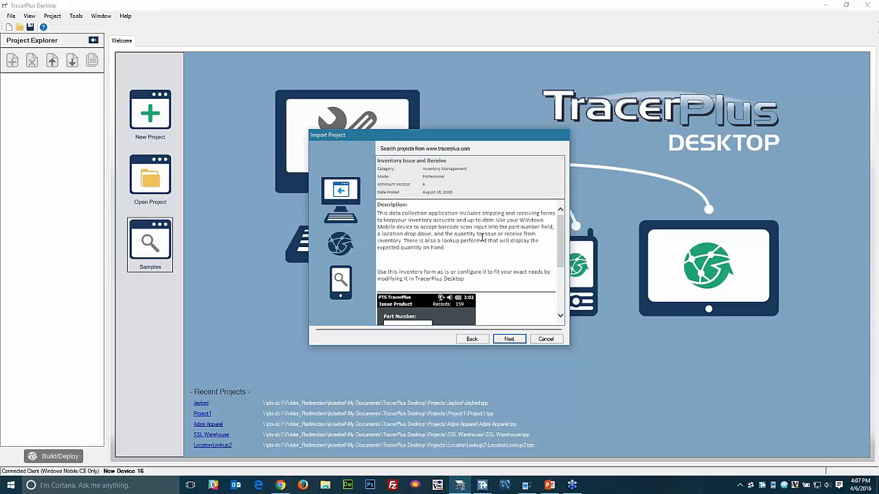
scroll(508, 257, down, 3)
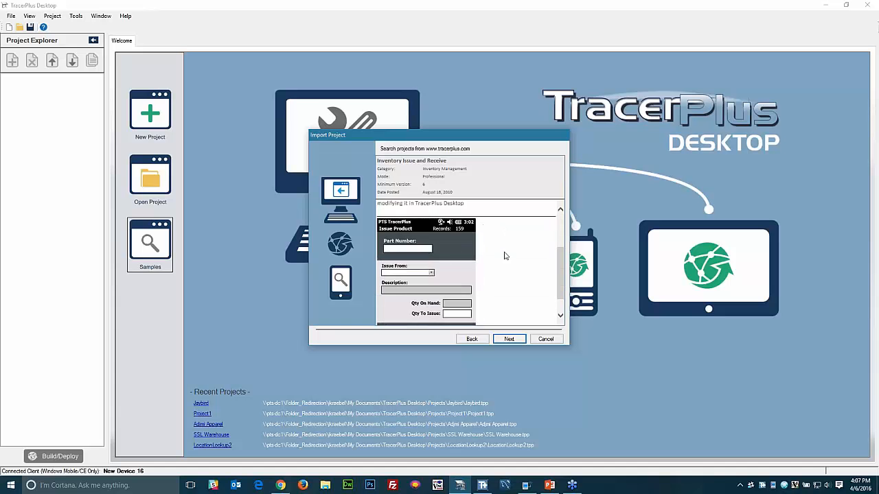
scroll(460, 257, down, 1)
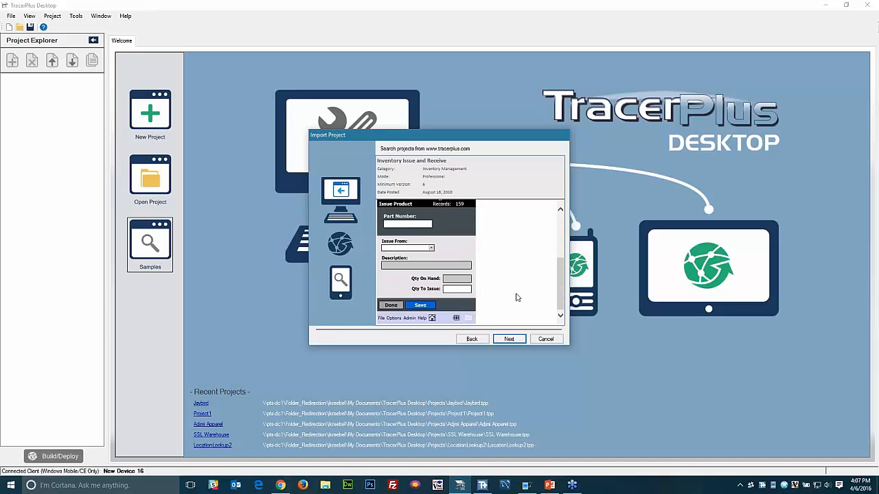
click(508, 339)
click(509, 339)
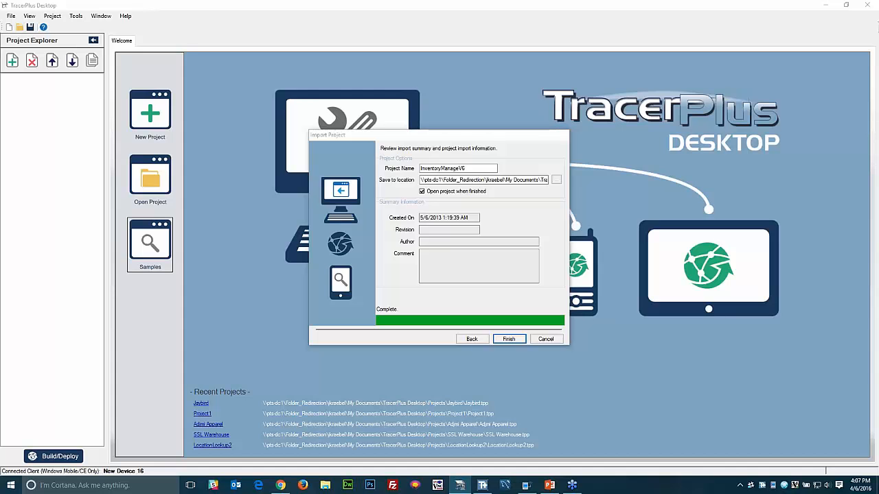
- Finish the import, open the Receive Product session's field settings, and deploy InventoryManageV6 to the device
click(508, 339)
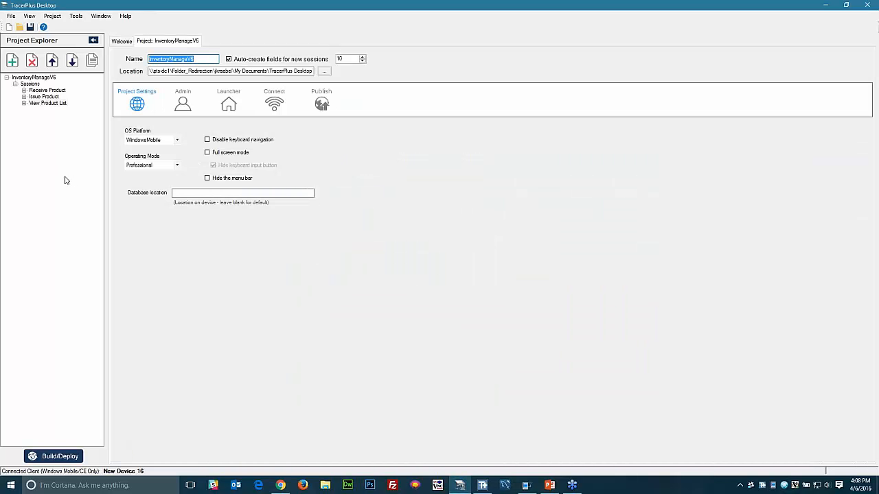
click(38, 102)
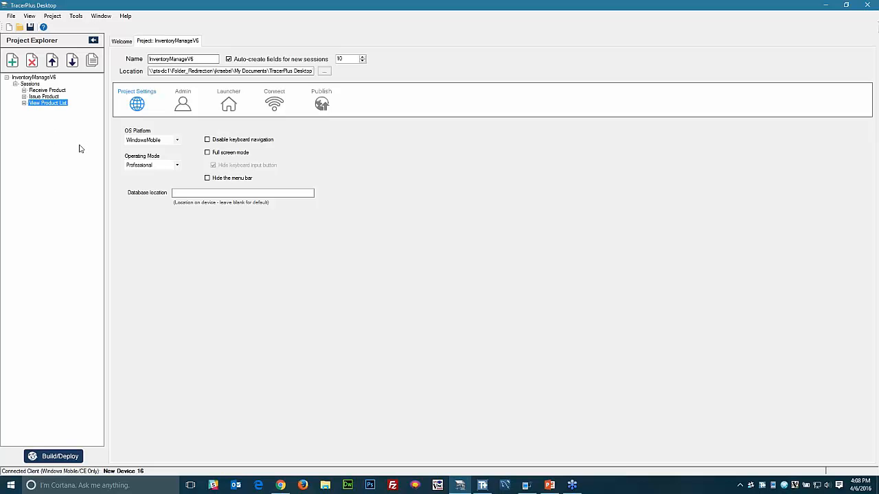
double_click(49, 91)
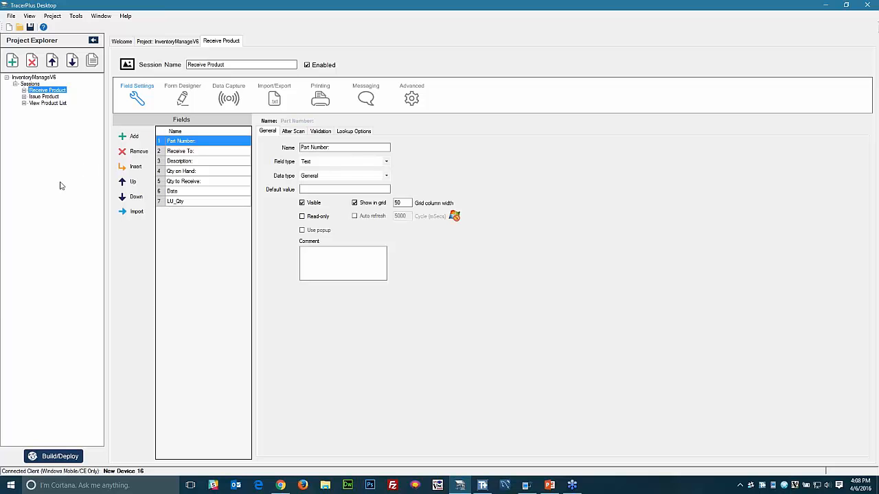
click(61, 458)
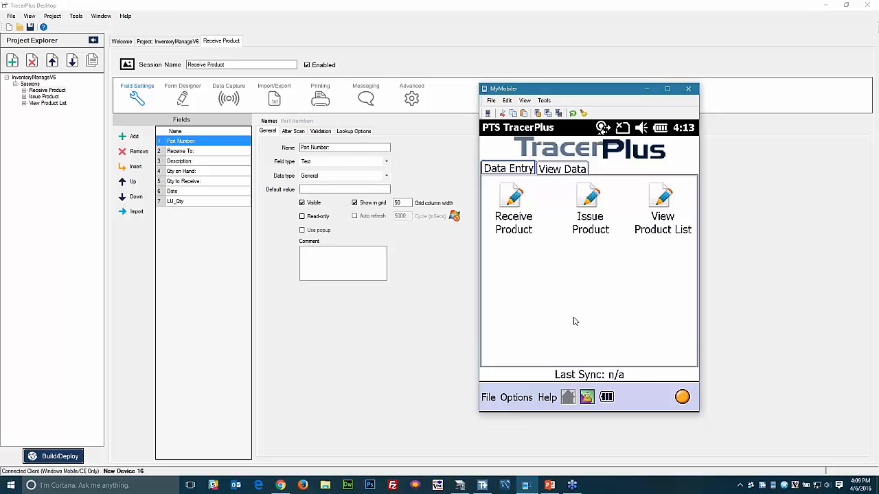
- Try the Receive Product form's Receive To stockroom list and quantity keypad, then close it
click(514, 214)
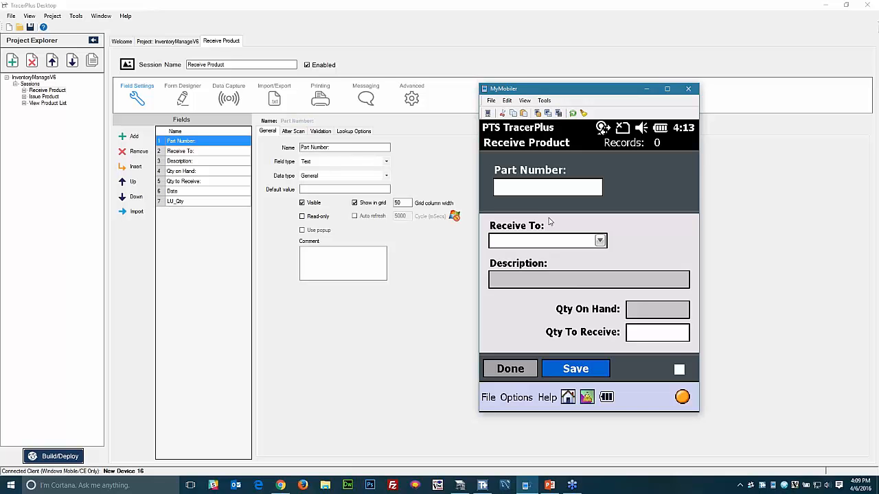
click(600, 241)
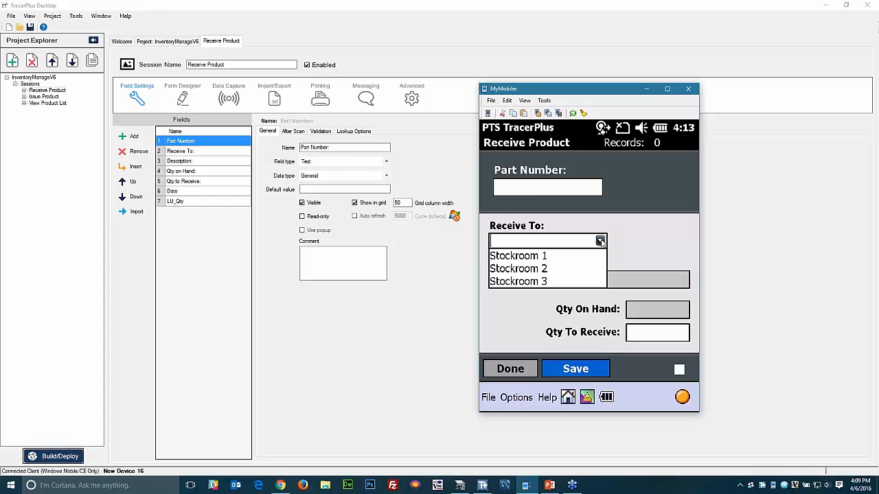
click(655, 240)
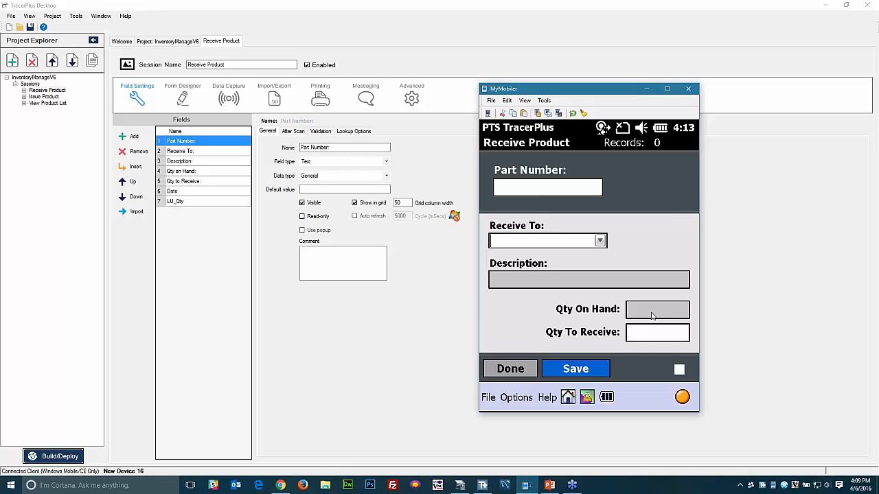
click(647, 335)
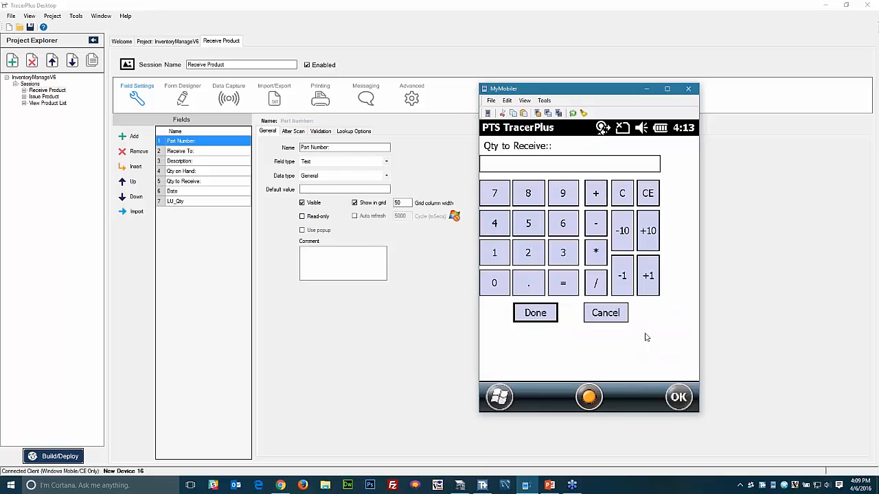
click(605, 316)
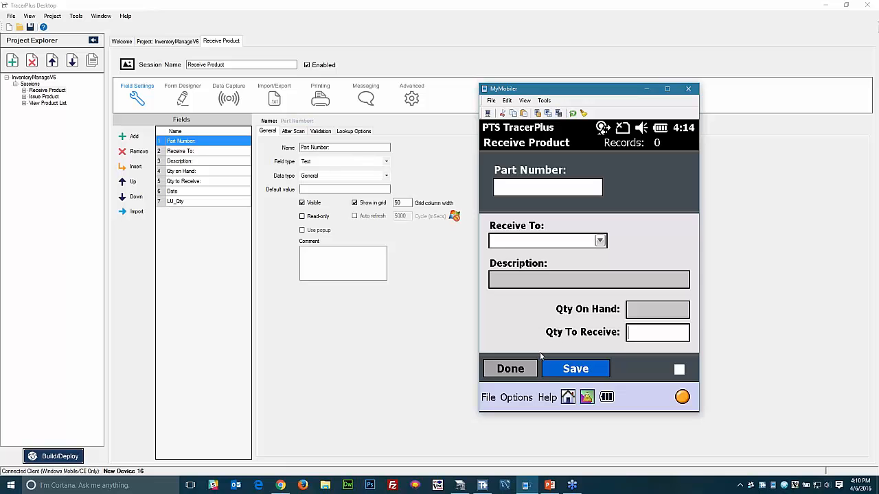
click(516, 377)
- Try the Issue Product form's Part Number and Issue From fields, then view the Product List form
click(594, 204)
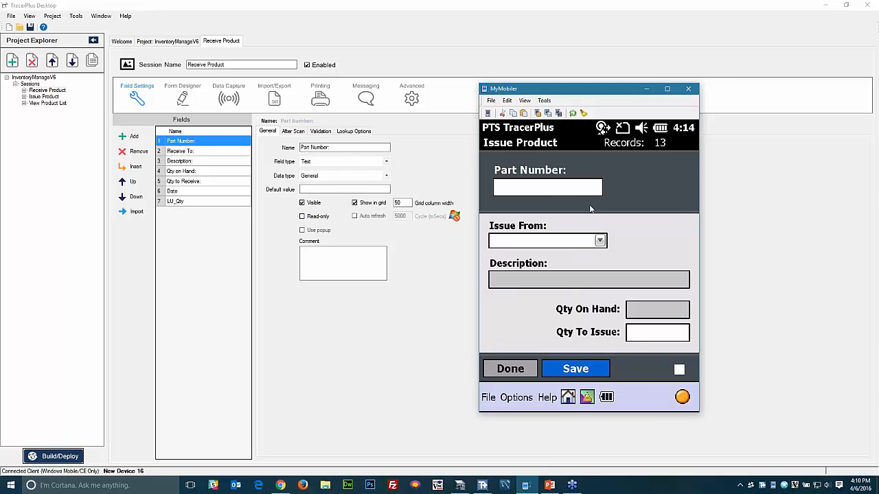
click(551, 196)
click(600, 240)
click(600, 240)
click(513, 374)
click(655, 197)
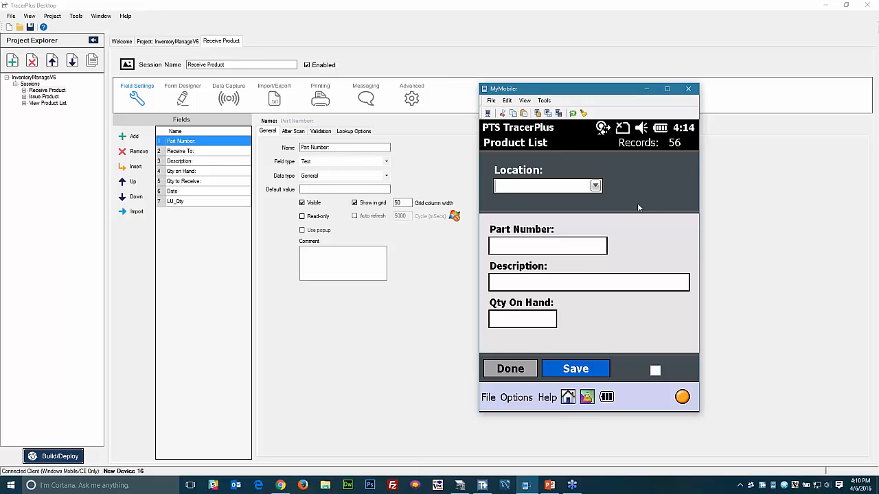
click(520, 374)
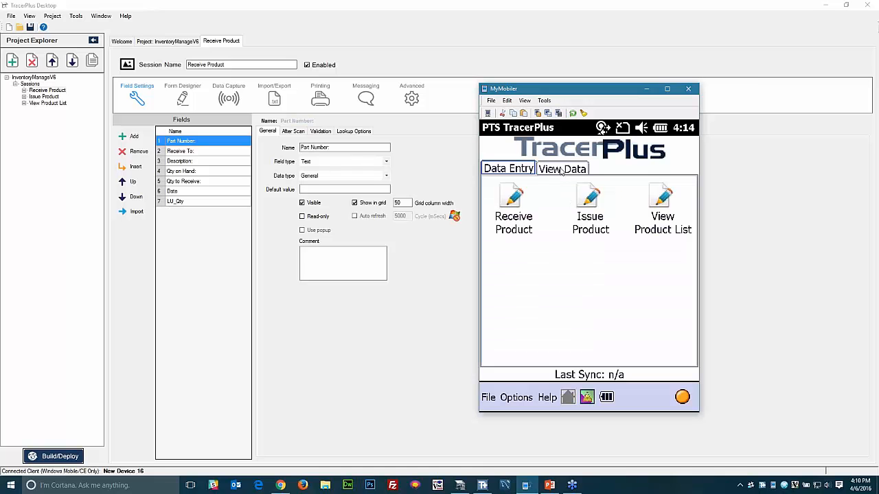
- Delete all 56 View Product List records on the device and bring up TracerPlus Connect
click(562, 171)
click(656, 199)
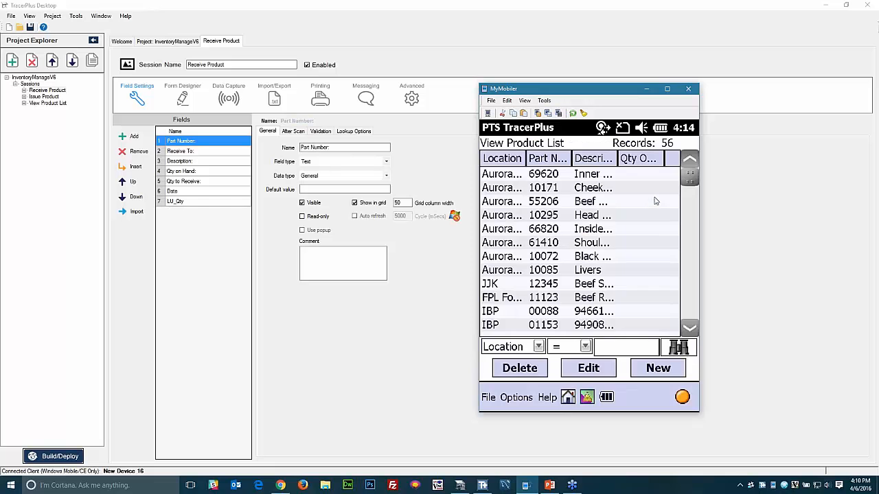
click(517, 397)
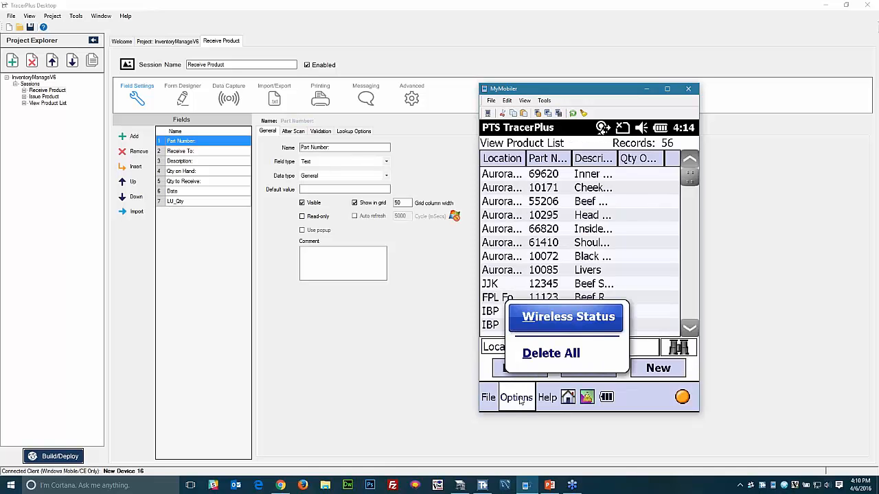
click(556, 354)
click(563, 285)
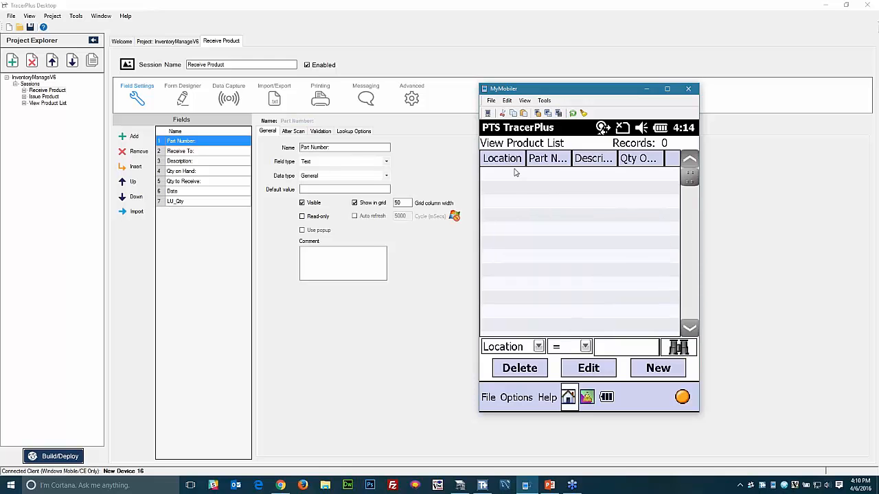
click(510, 174)
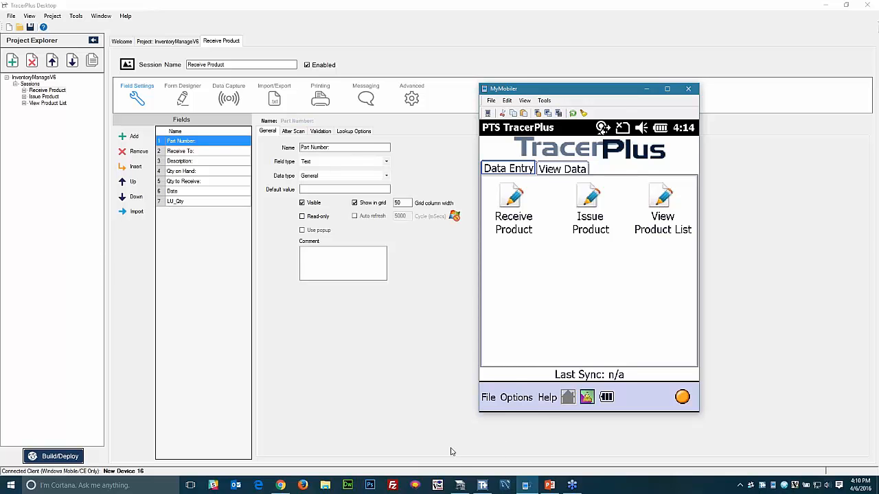
click(483, 486)
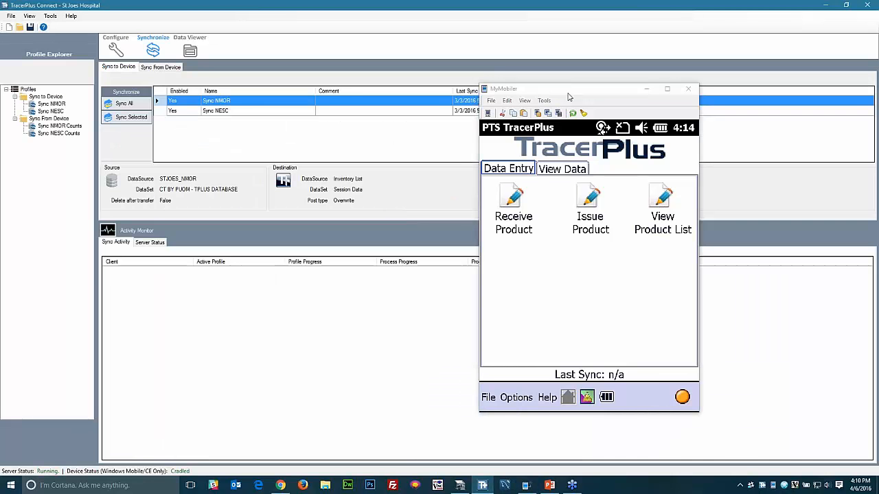
- Move the device window aside and start a new profile in TracerPlus Connect
drag(568, 96, 707, 129)
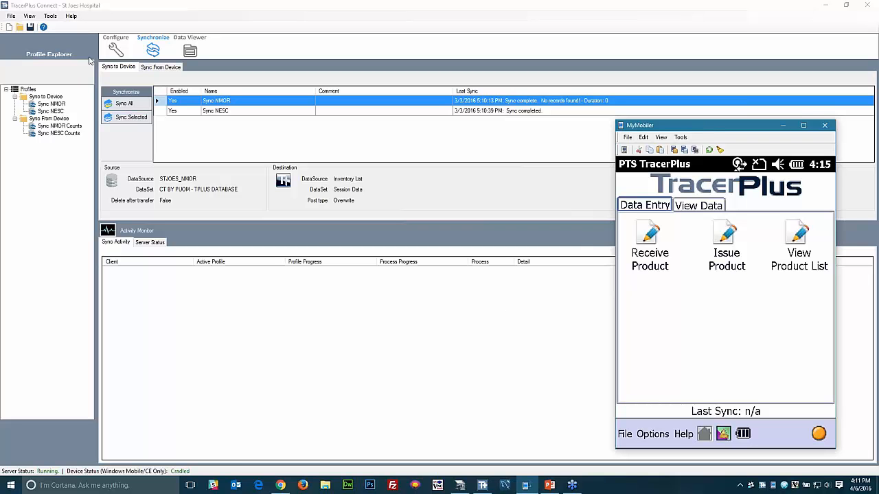
click(9, 27)
click(8, 28)
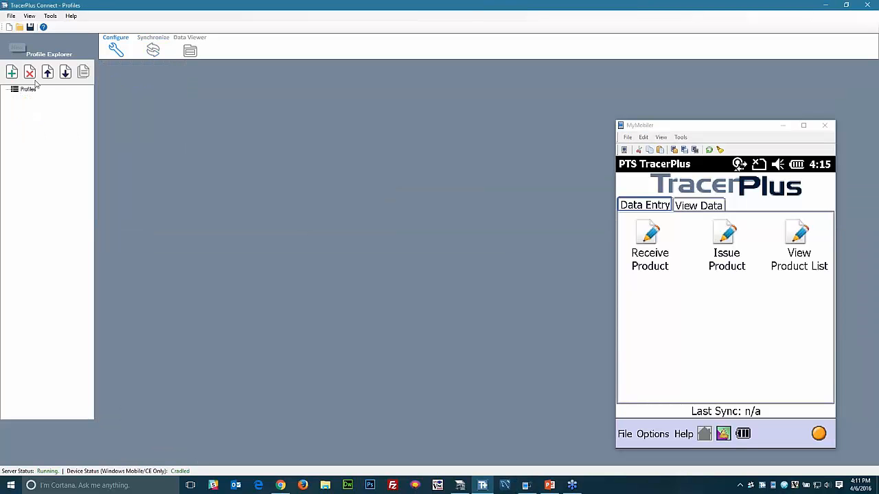
click(11, 72)
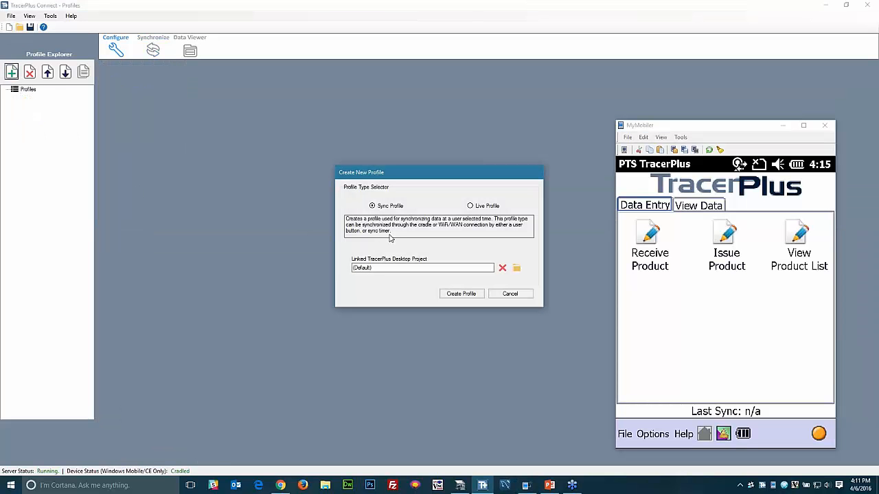
- Link the profile to Projects\InventoryManageV6\InventoryManageV6.tpp and create it
click(516, 268)
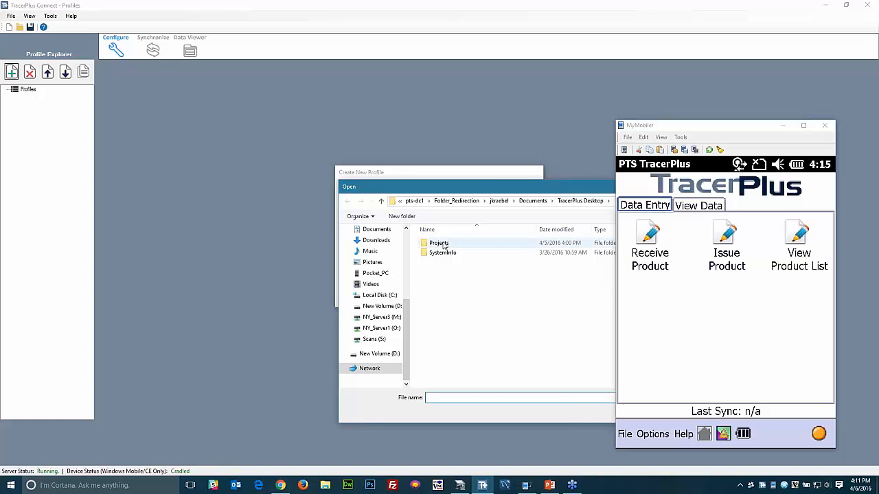
double_click(443, 244)
drag(454, 185, 254, 157)
scroll(291, 286, down, 20)
click(292, 286)
scroll(292, 286, down, 2)
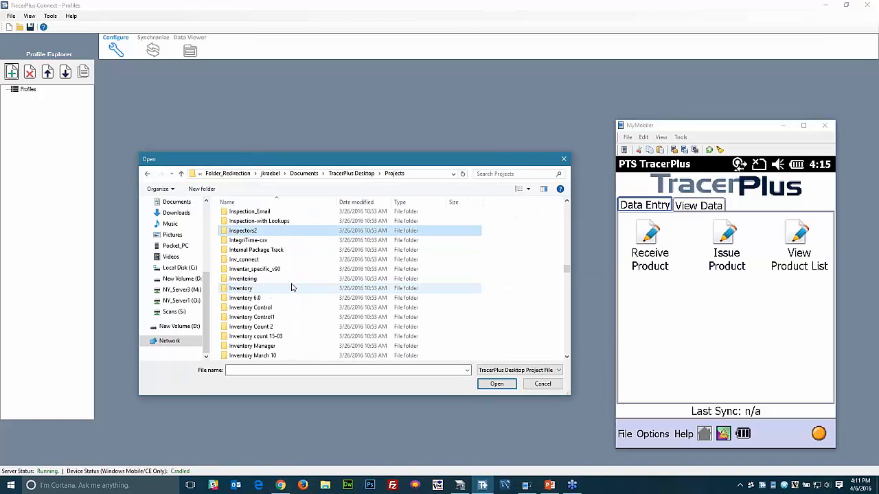
scroll(288, 288, down, 2)
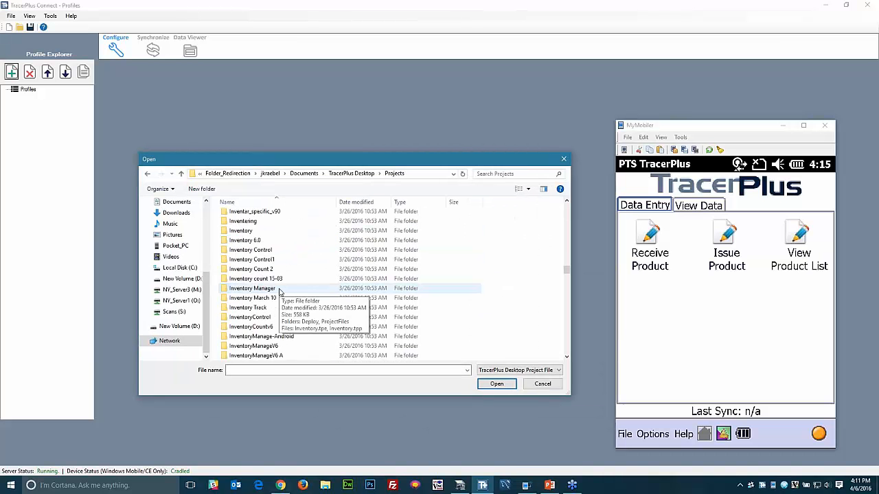
scroll(281, 323, down, 1)
double_click(274, 318)
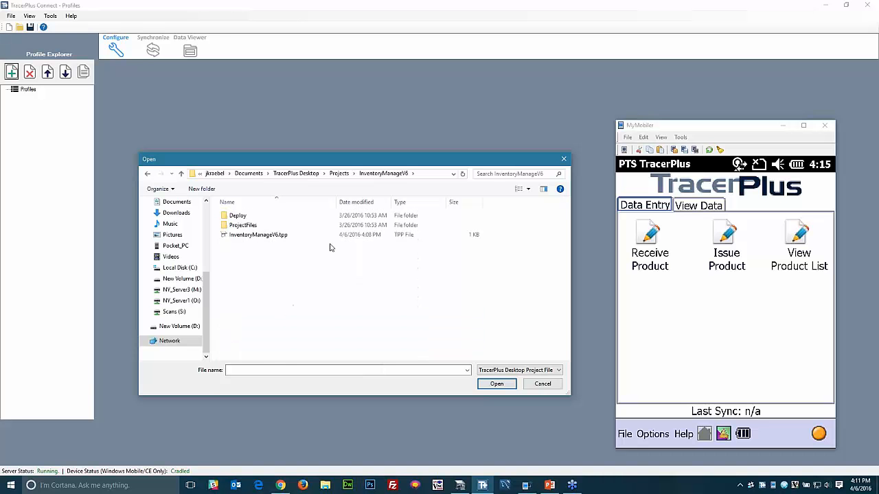
double_click(267, 236)
click(462, 294)
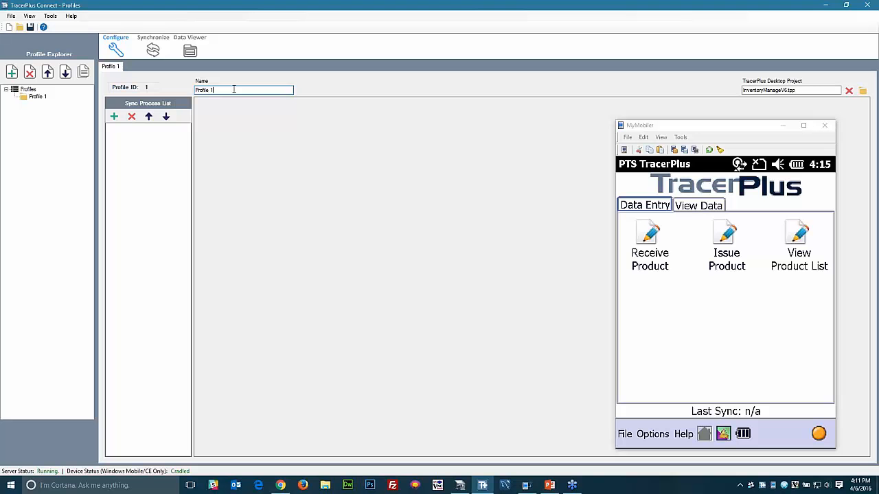
- Name the profile 'Sync to Device' and add a process sourcing the ODBC TracerPlus Connect Sample Product List table
drag(233, 89, 186, 89)
text(Sync to Device)
key(Tab)
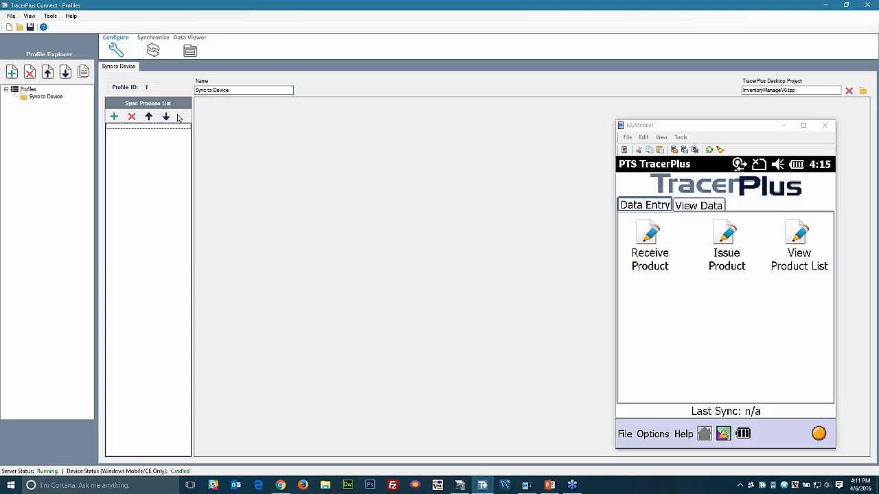
click(114, 117)
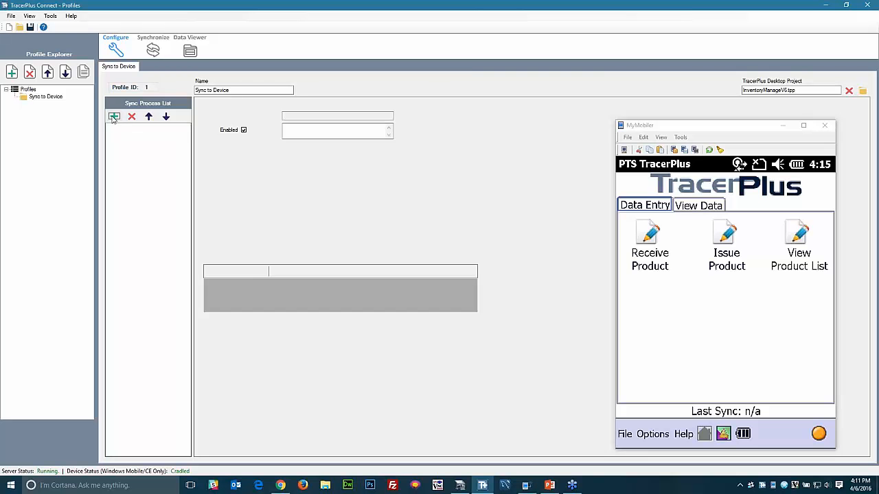
click(386, 163)
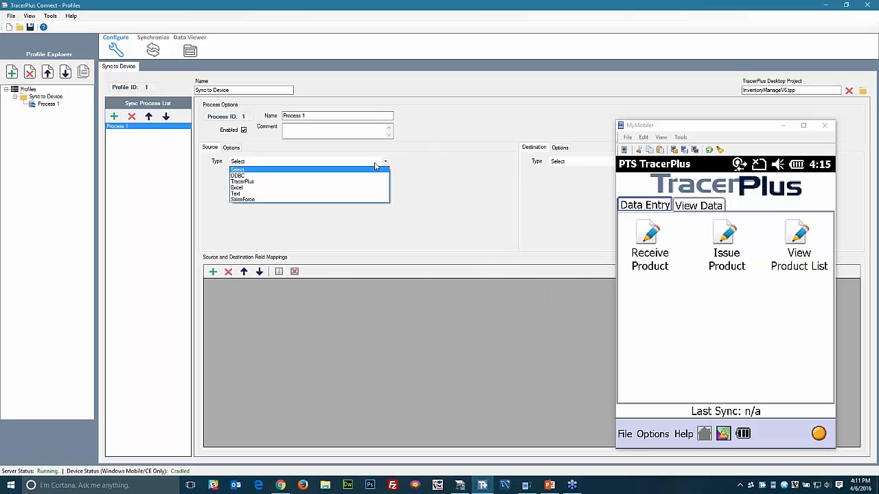
click(251, 175)
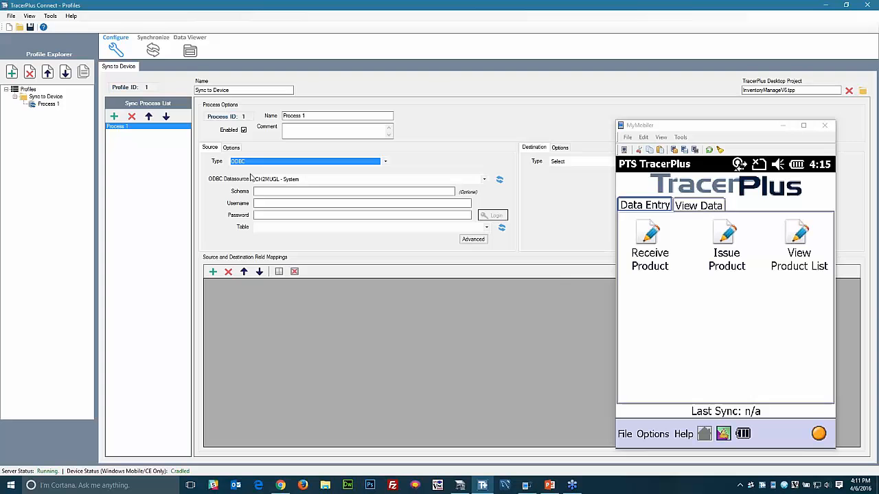
click(483, 180)
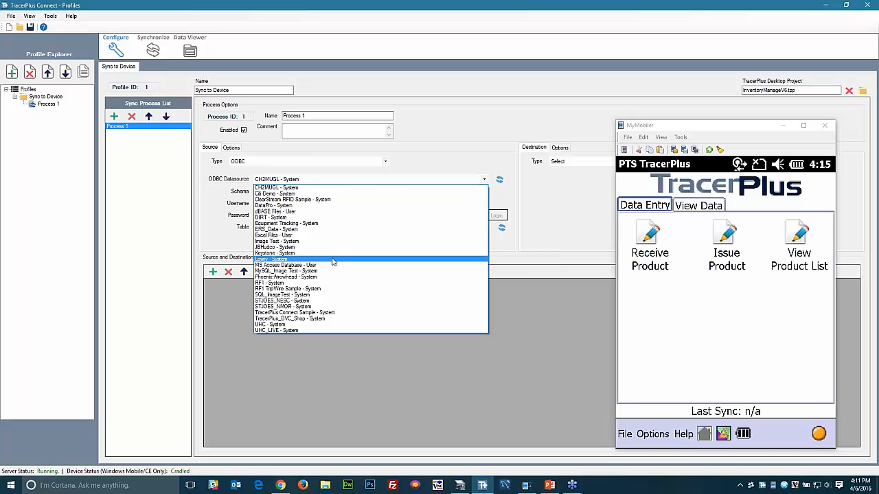
click(295, 313)
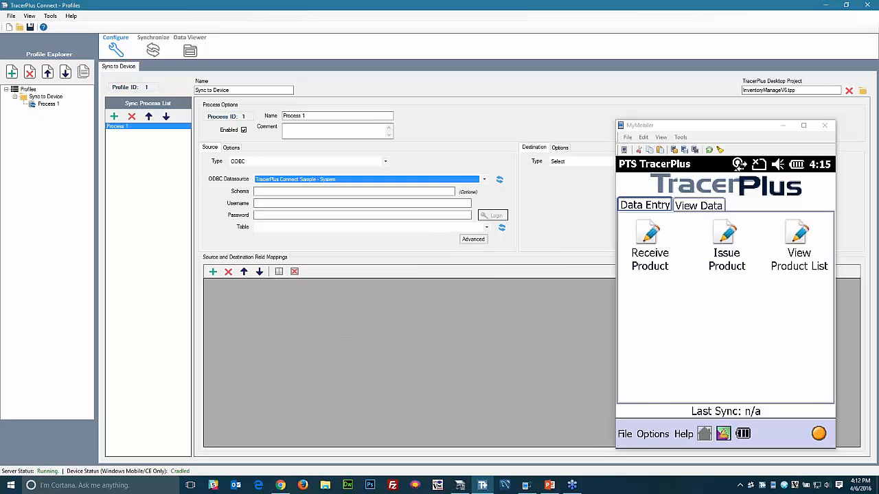
click(485, 227)
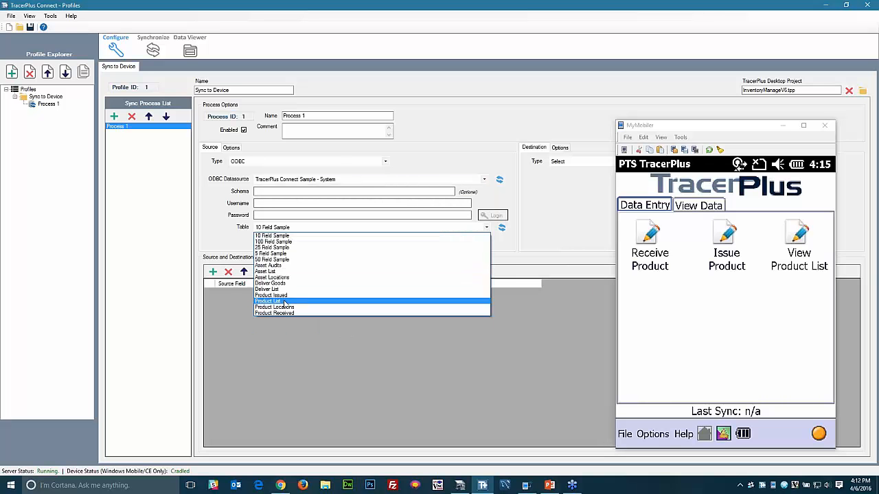
click(318, 301)
- Set the destination to the TracerPlus View Product List session, remove the ID mapping, and keep Qty On Hand
click(783, 125)
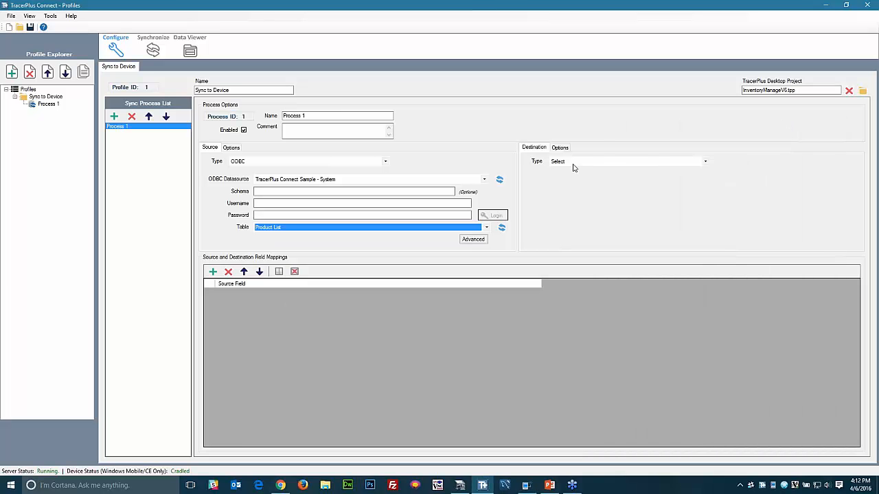
click(574, 163)
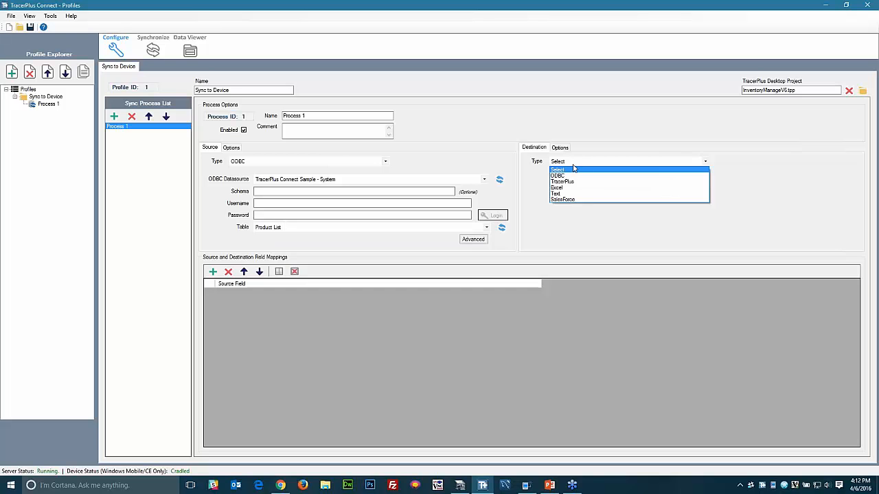
click(571, 182)
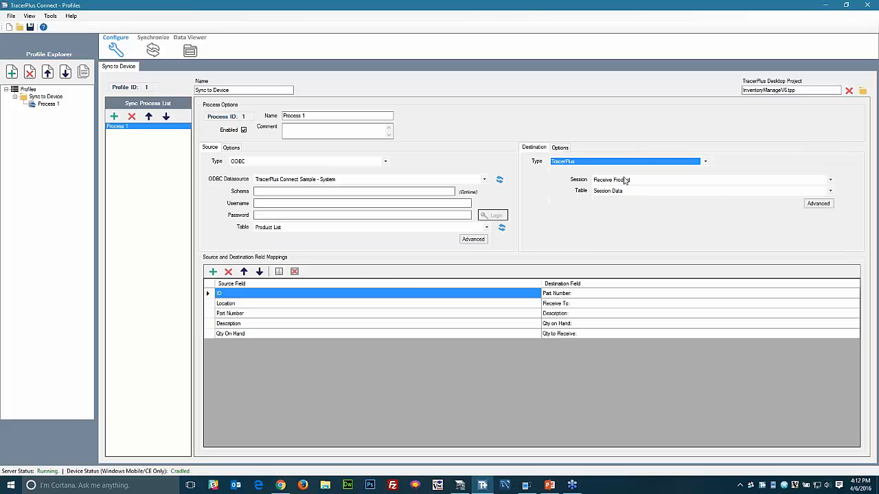
click(626, 181)
click(602, 202)
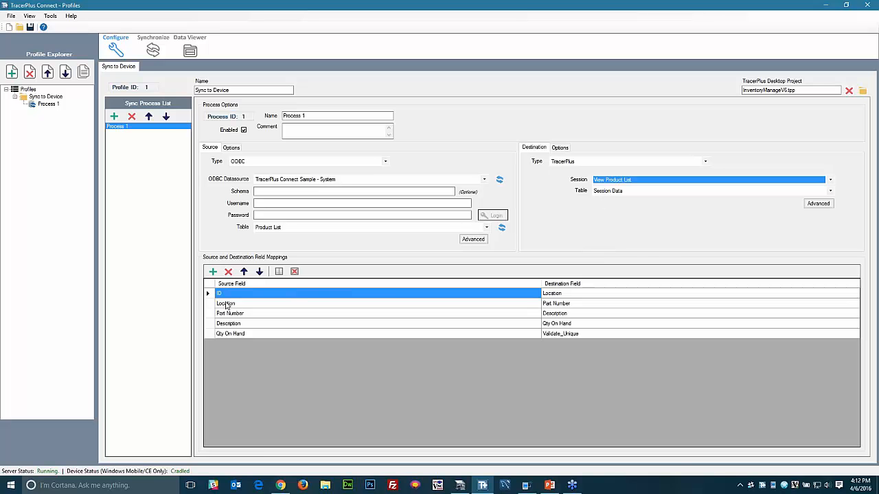
click(228, 273)
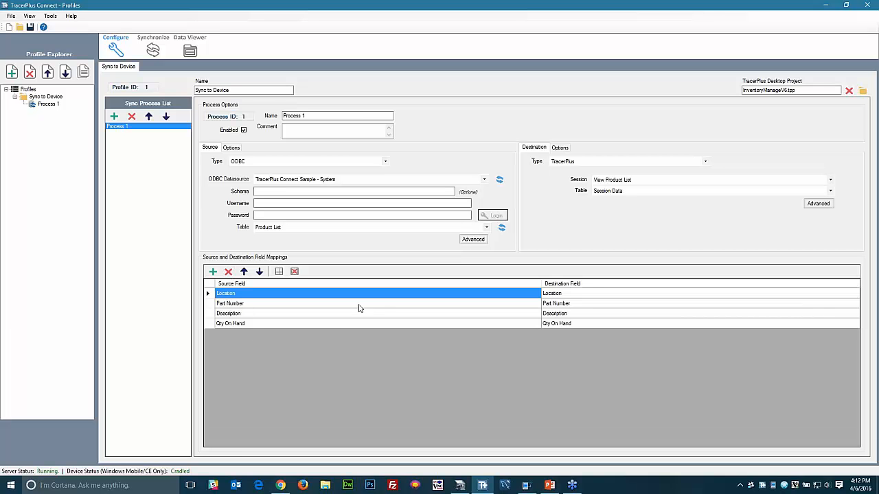
click(344, 324)
click(344, 325)
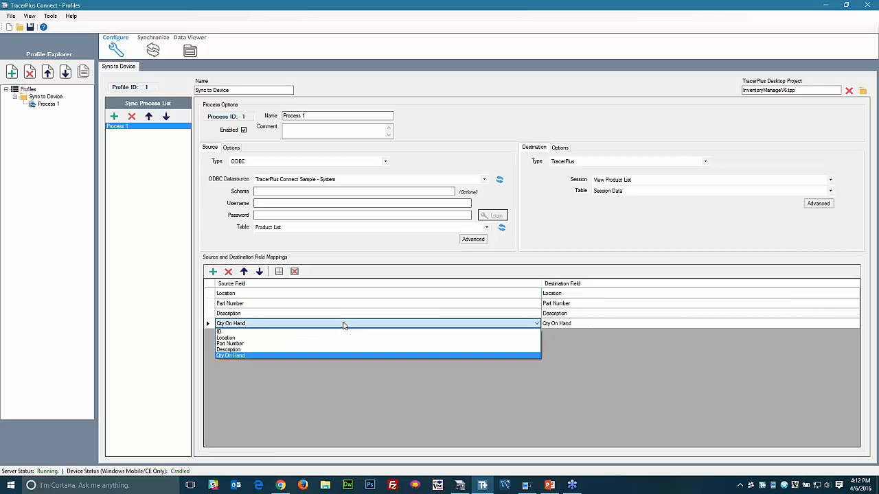
click(344, 325)
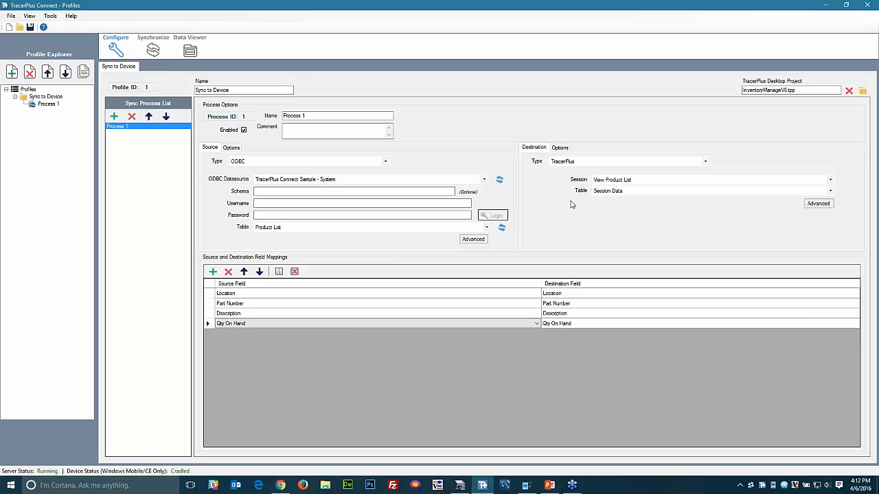
click(560, 149)
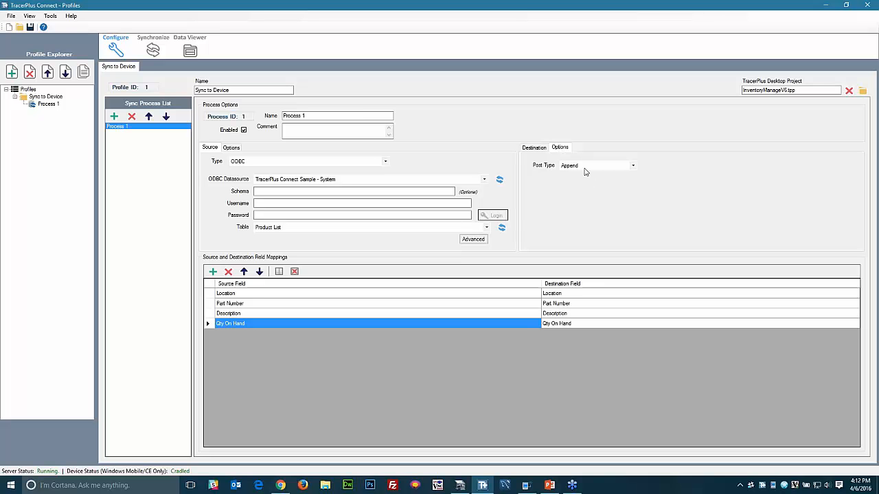
- Set the destination Post Type to Overwrite and rename the process 'Sync Item List'
click(585, 166)
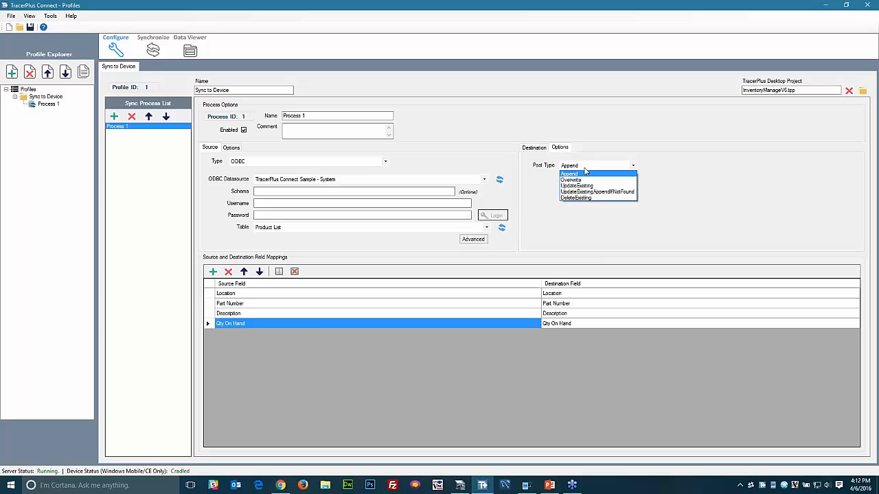
click(590, 180)
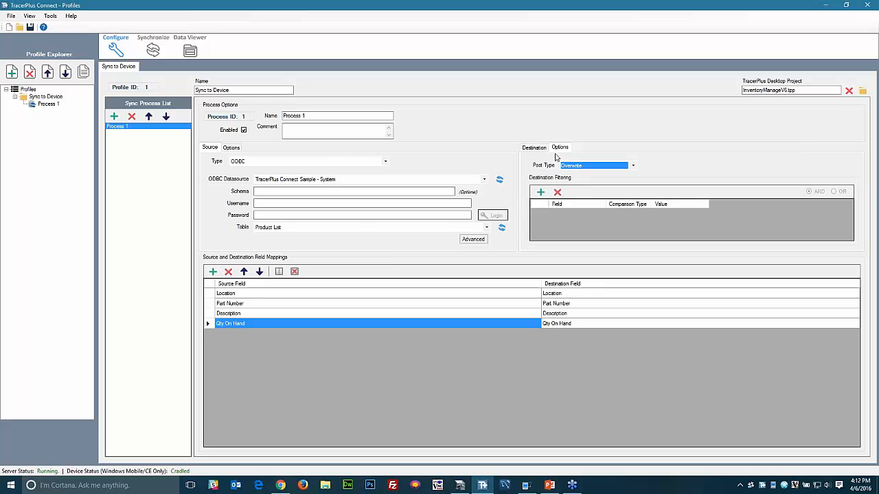
click(534, 149)
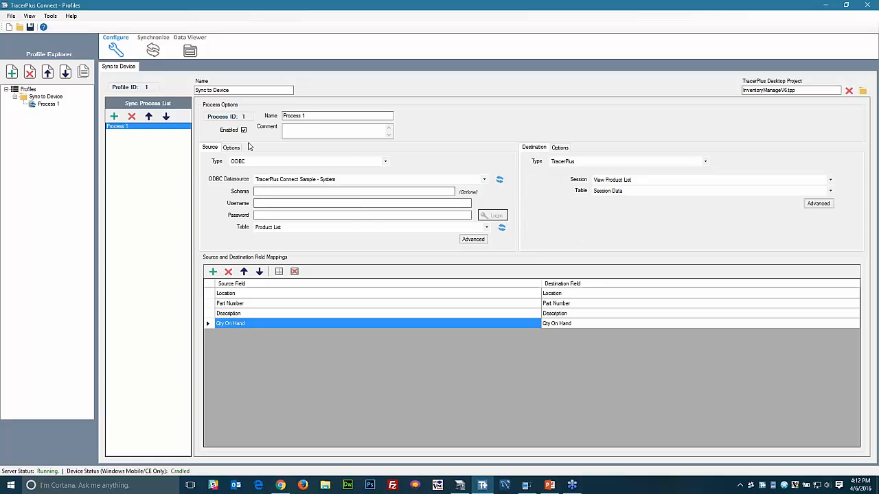
drag(316, 116, 267, 117)
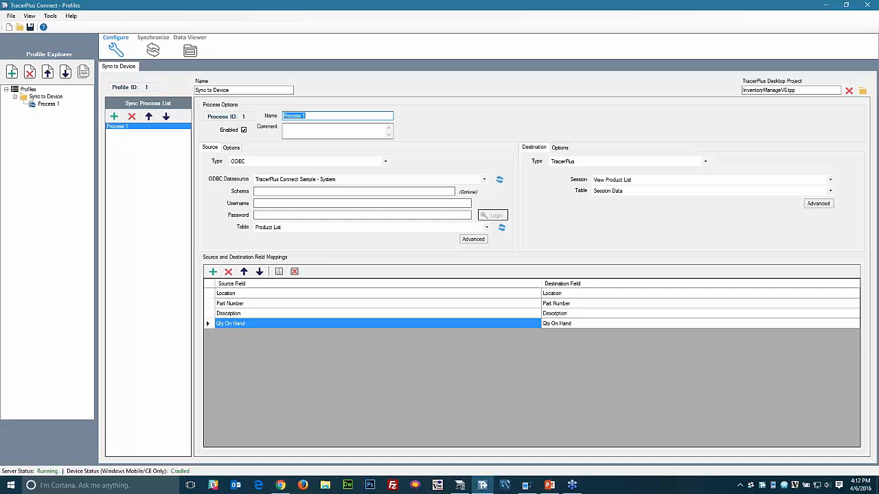
text(Sync Item List)
key(Tab)
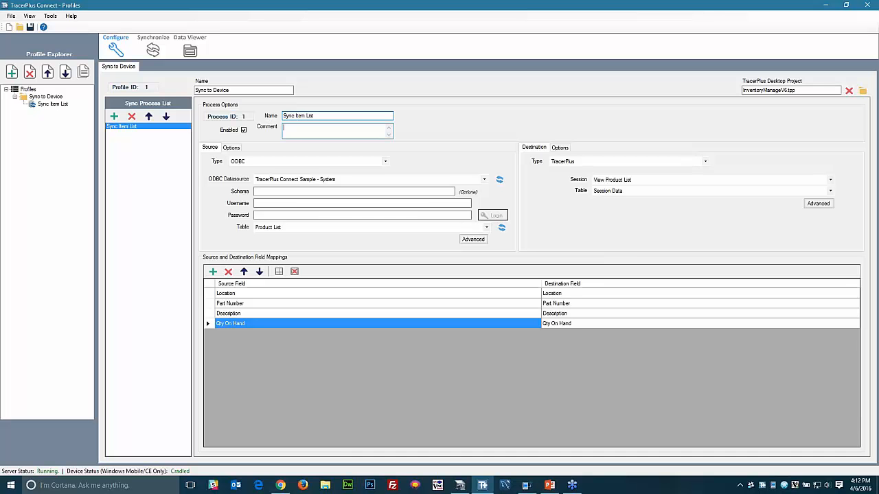
click(162, 182)
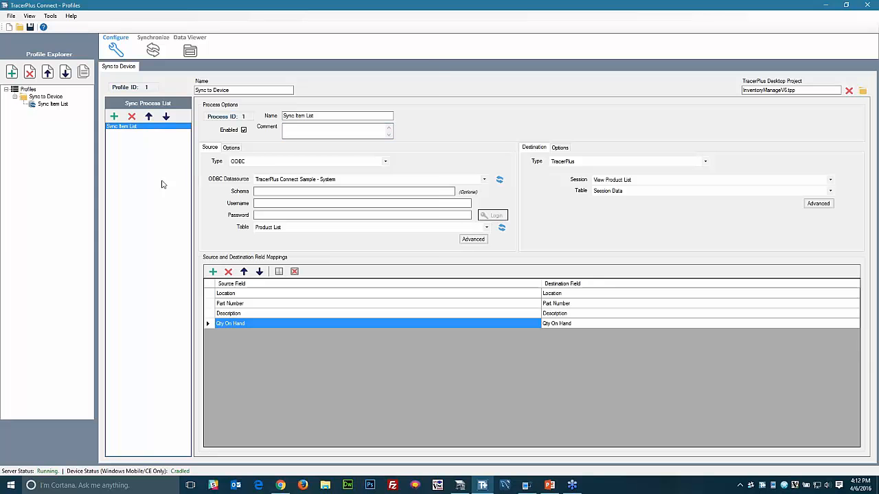
- Save the profile configuration as the project file 'Inventory Manage'
click(30, 27)
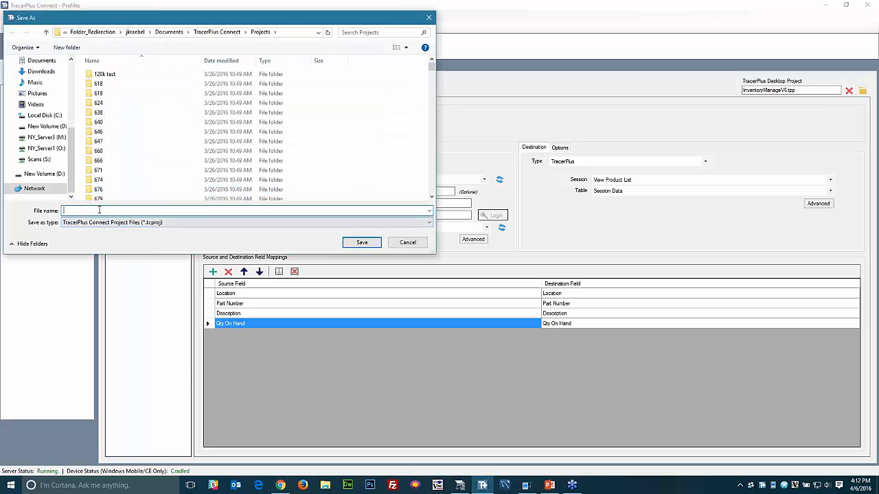
text(Inven)
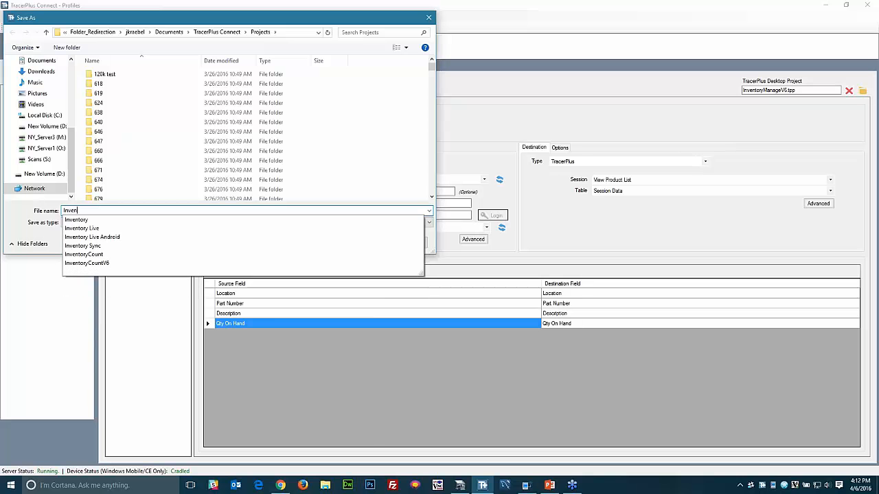
text(tory Man)
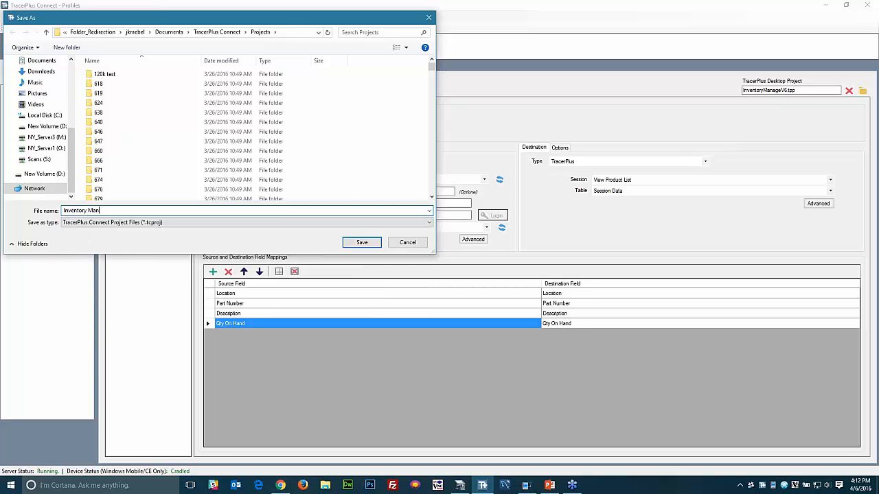
text(ge)
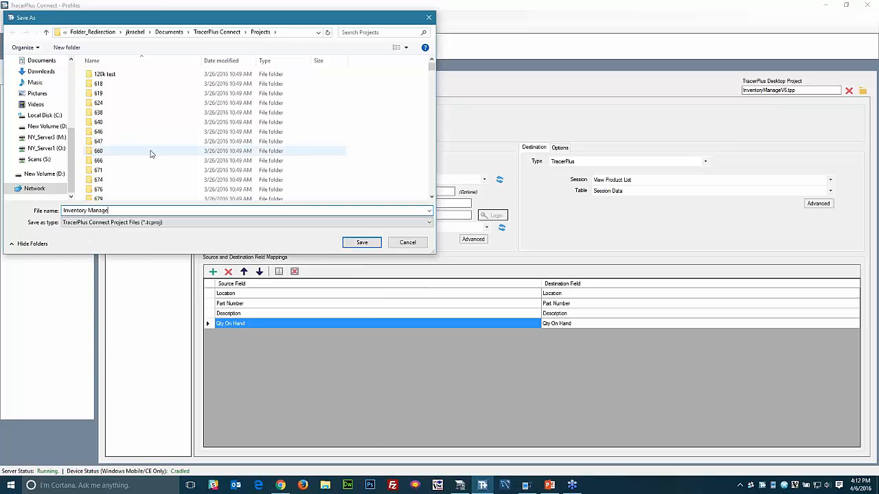
click(362, 242)
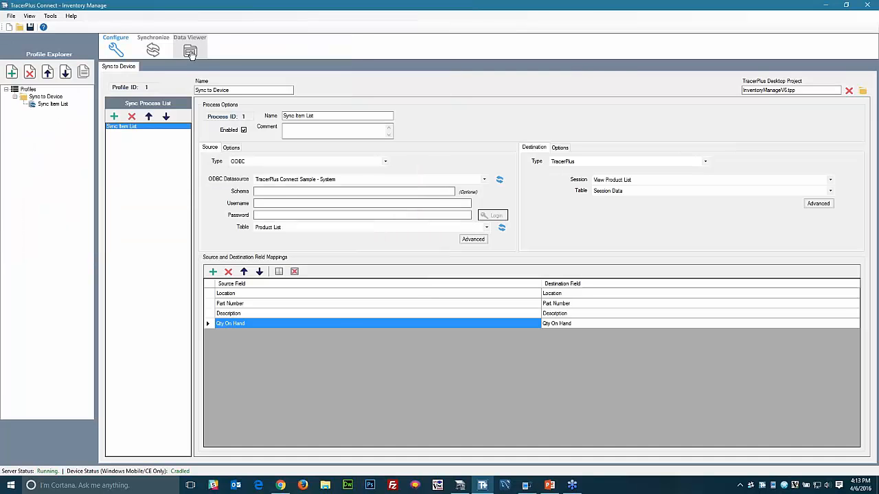
- Preview the Product List source data in Data Viewer, then place the device mirror beside TracerPlus Desktop
click(190, 53)
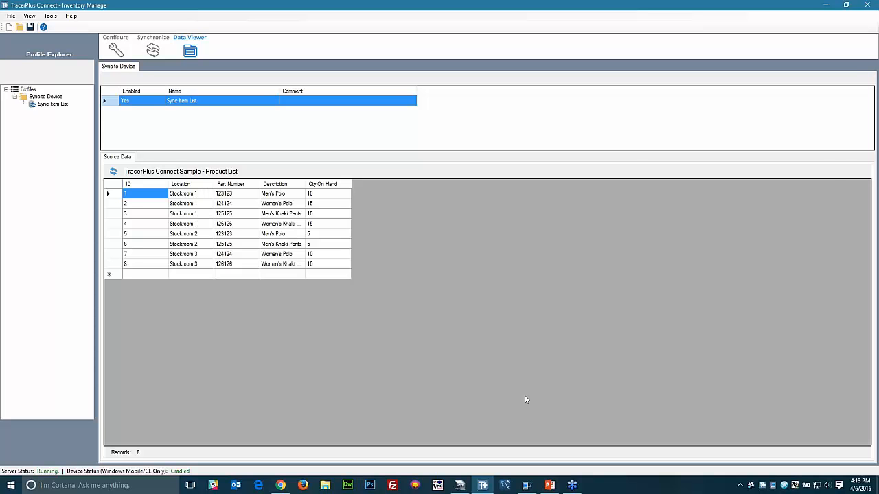
click(526, 485)
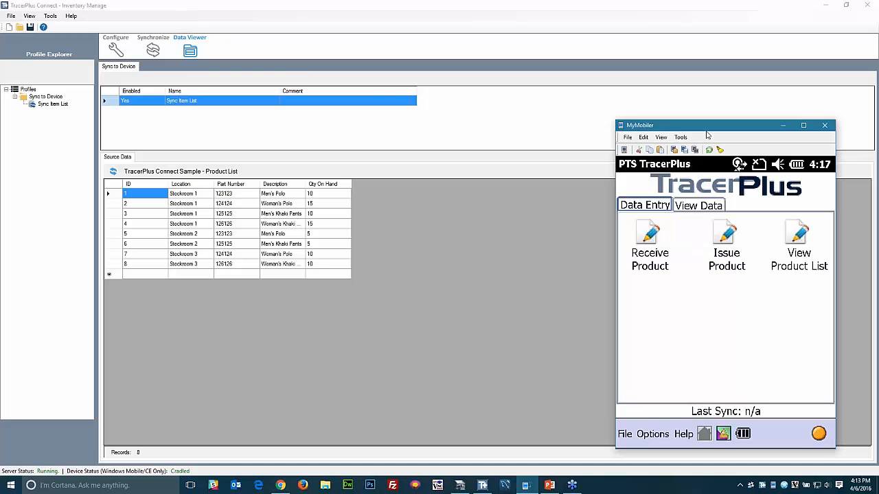
drag(709, 134, 567, 129)
click(461, 486)
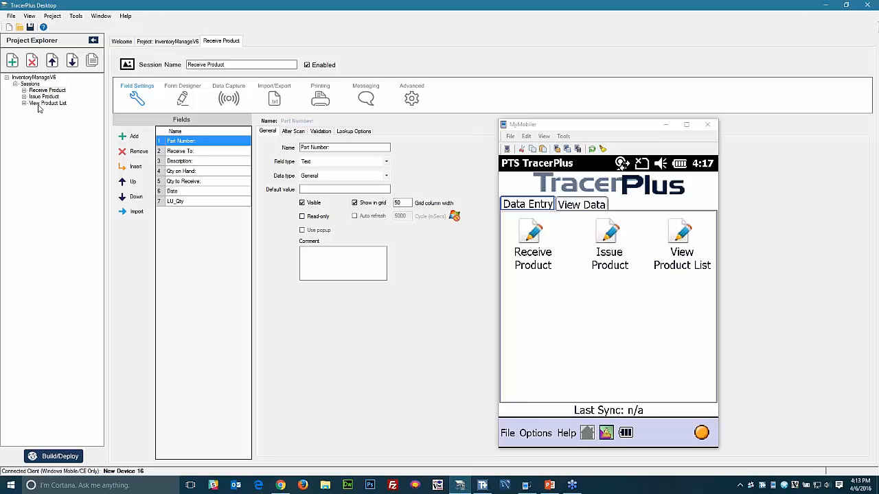
- Add a new session to the project and rename it SYNC
click(14, 62)
click(42, 111)
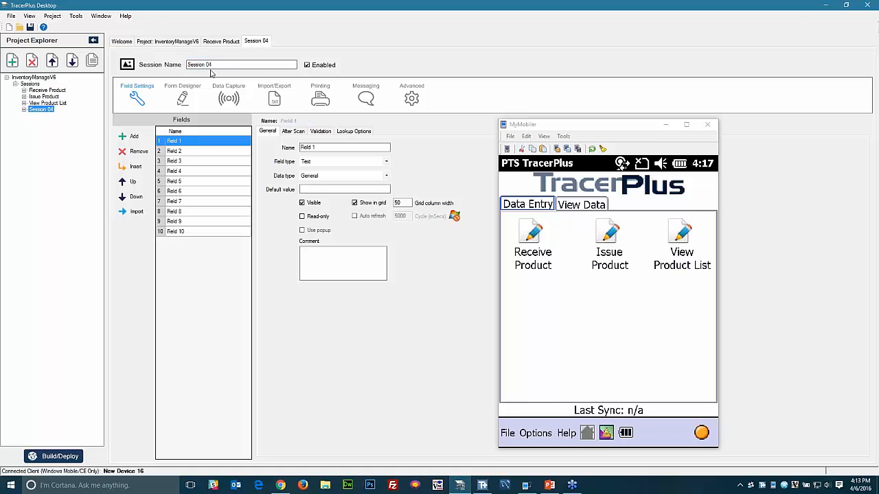
drag(214, 66, 173, 68)
text(SYNC)
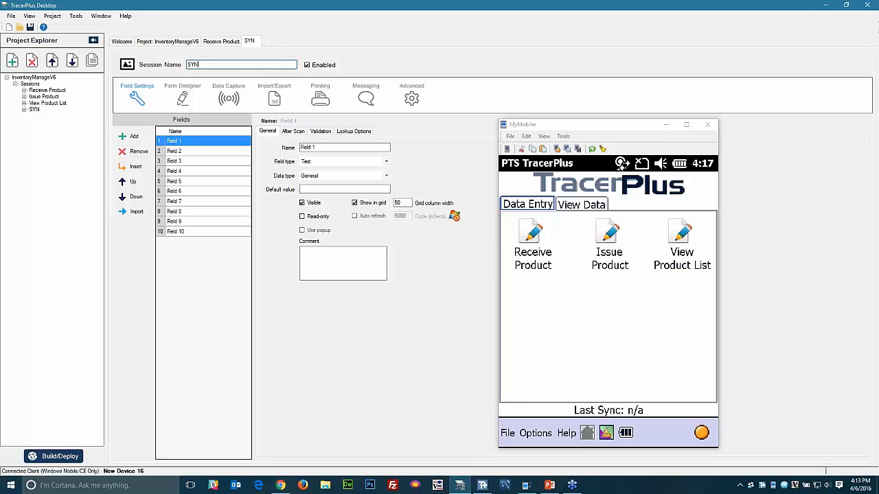
key(Tab)
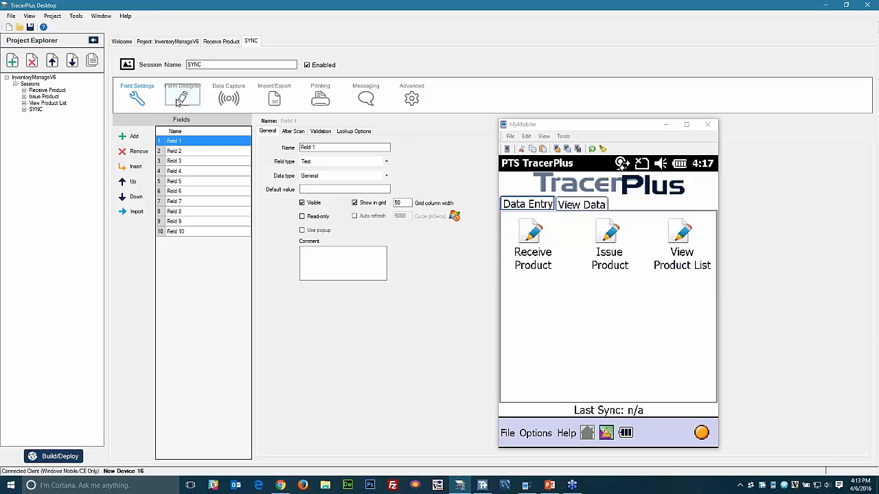
- Place a button captioned 'Sync To Device' at the SYNC form's top-left and lock it
click(181, 99)
click(235, 208)
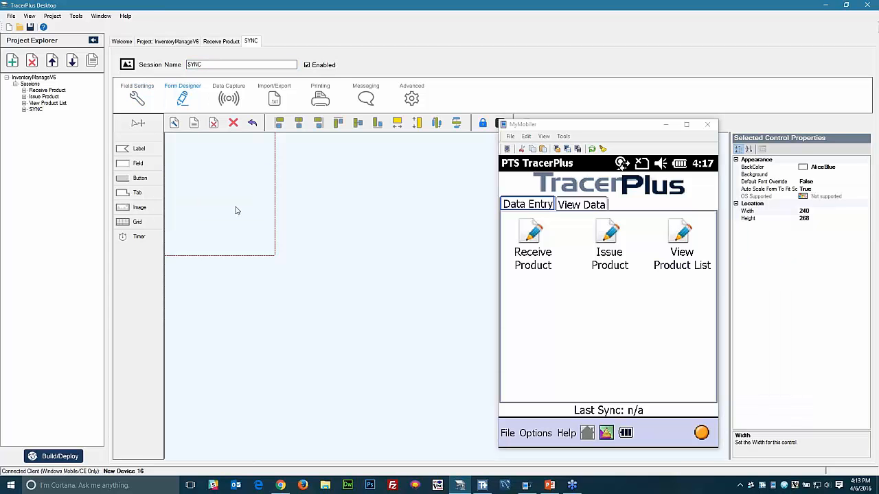
click(140, 178)
click(225, 159)
drag(225, 159, 211, 151)
click(773, 204)
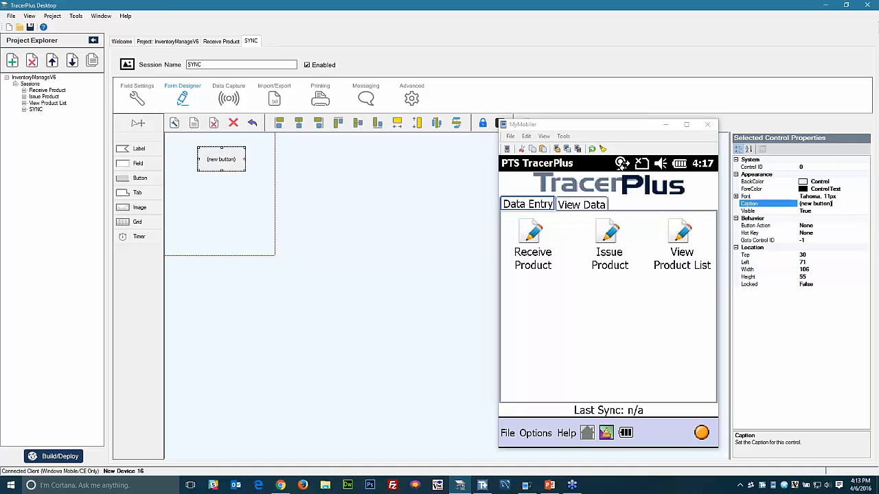
text(Sync To Device)
drag(228, 157, 221, 155)
double_click(830, 284)
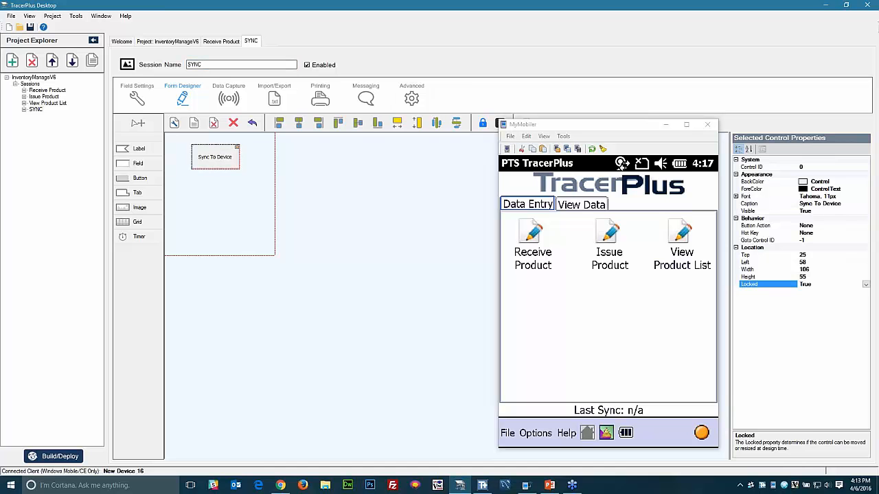
click(237, 200)
click(225, 155)
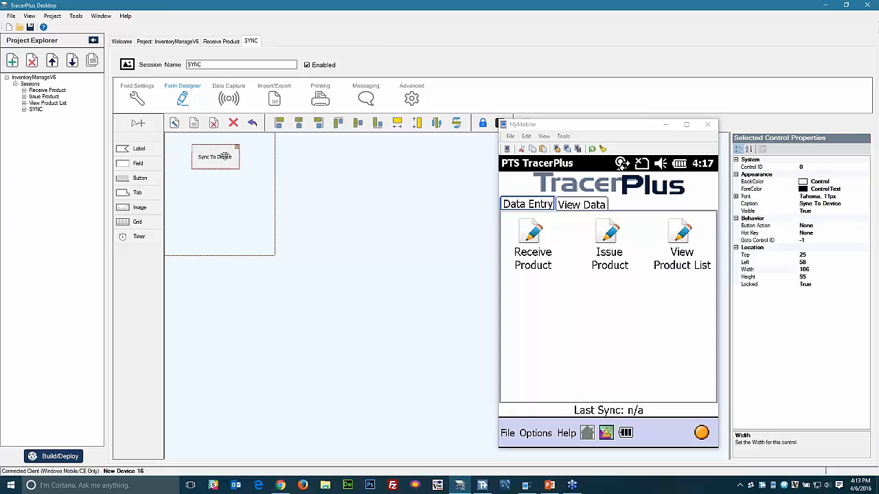
- Set the button's action to DoSync and check its SyncProfileID setting
click(866, 226)
click(866, 226)
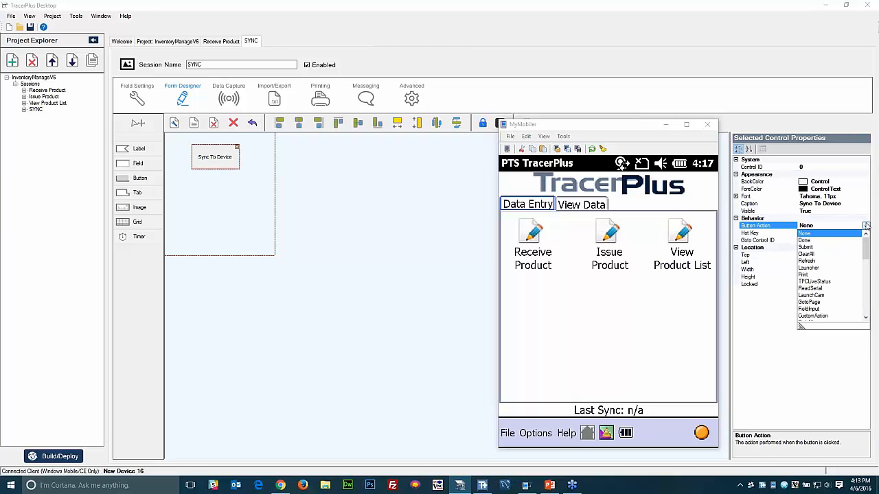
scroll(837, 268, down, 4)
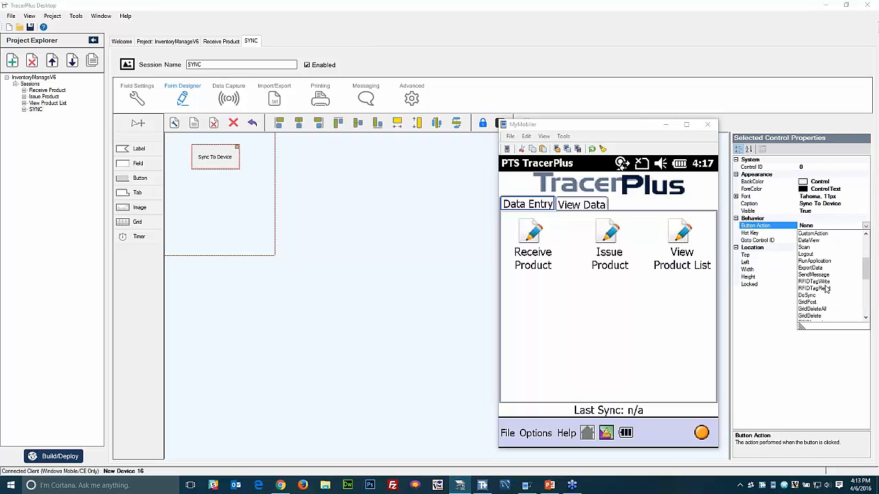
click(814, 302)
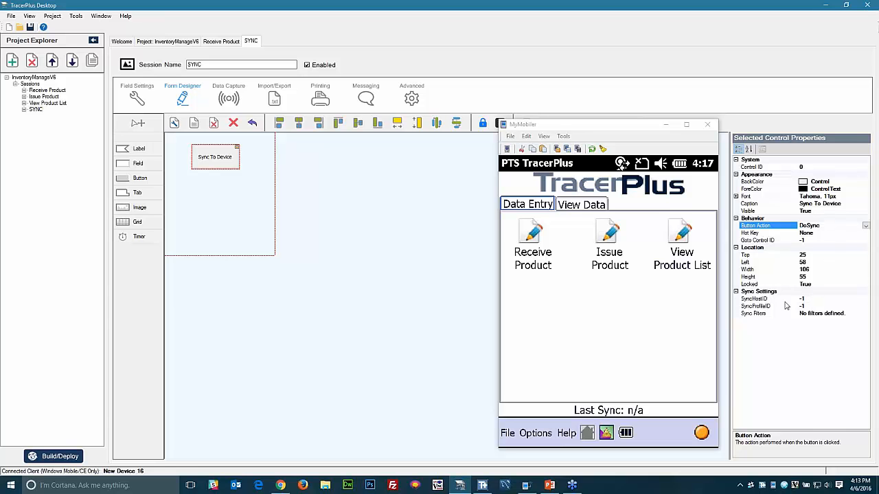
click(762, 307)
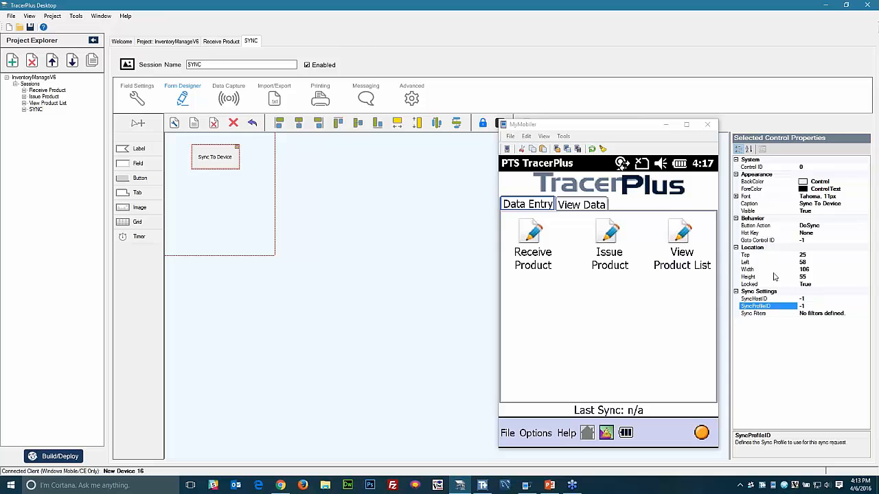
click(163, 42)
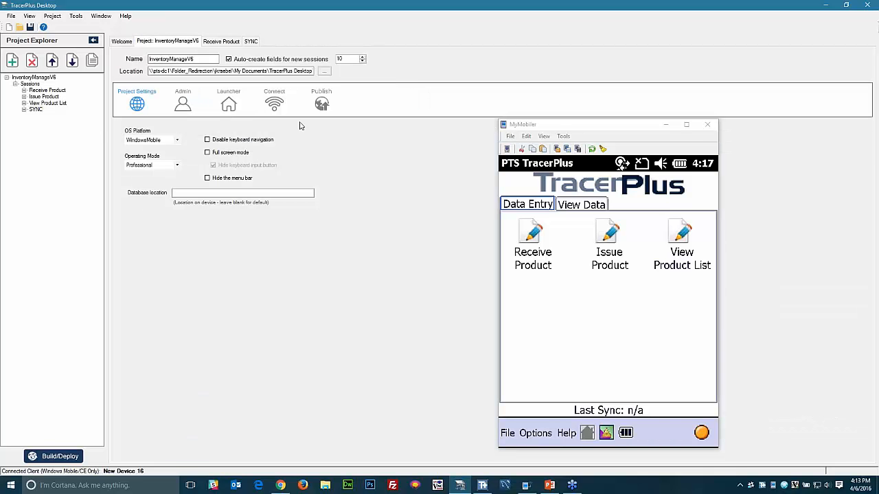
- Add sync host PPP_PEER on port 4403 in the project's Connect settings
click(282, 110)
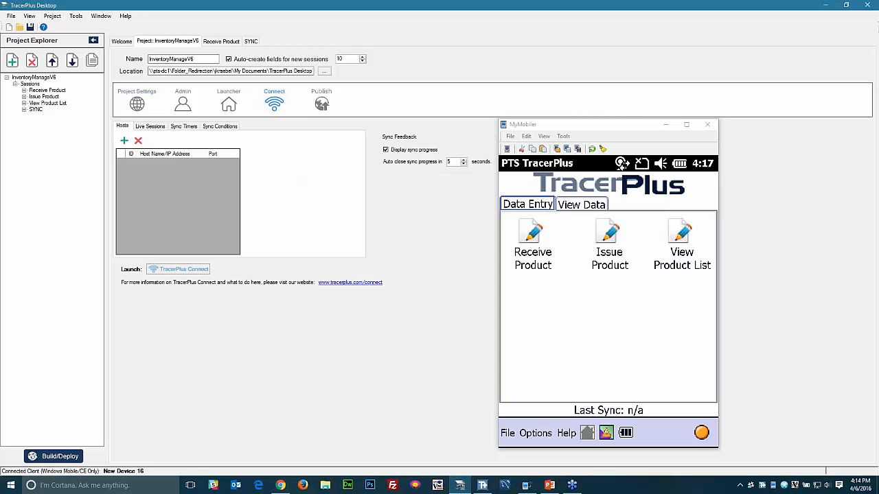
click(124, 141)
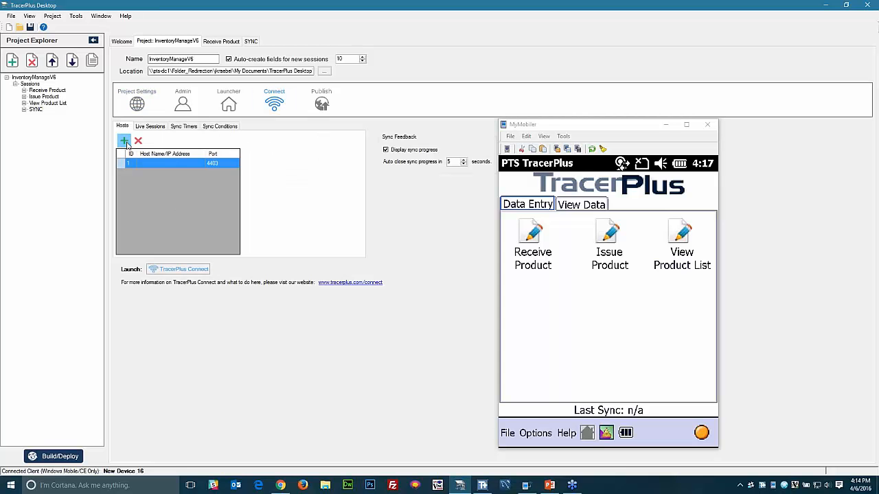
click(168, 166)
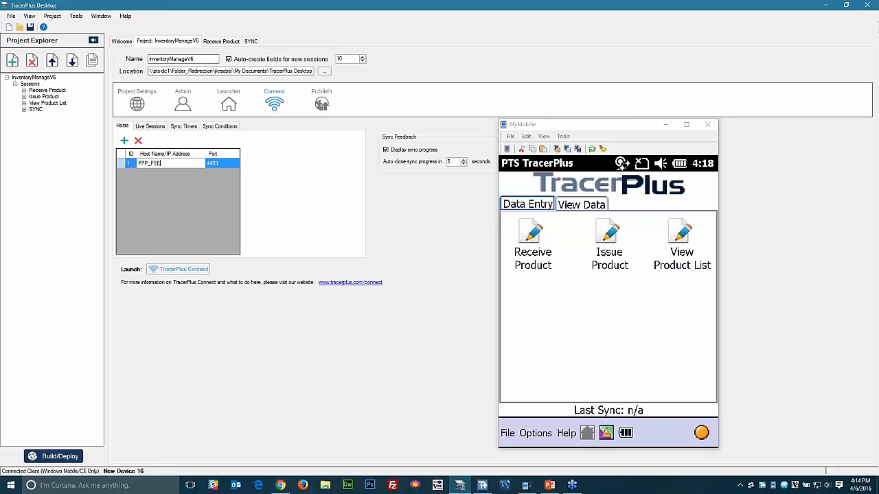
key(Return)
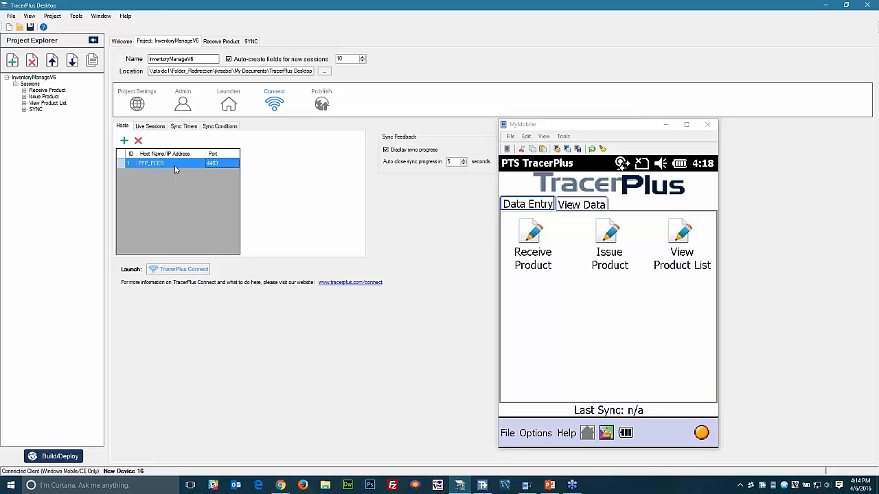
click(132, 165)
- Set the Sync To Device button's SyncHostID to 1 and SyncProfileID to 1
click(248, 42)
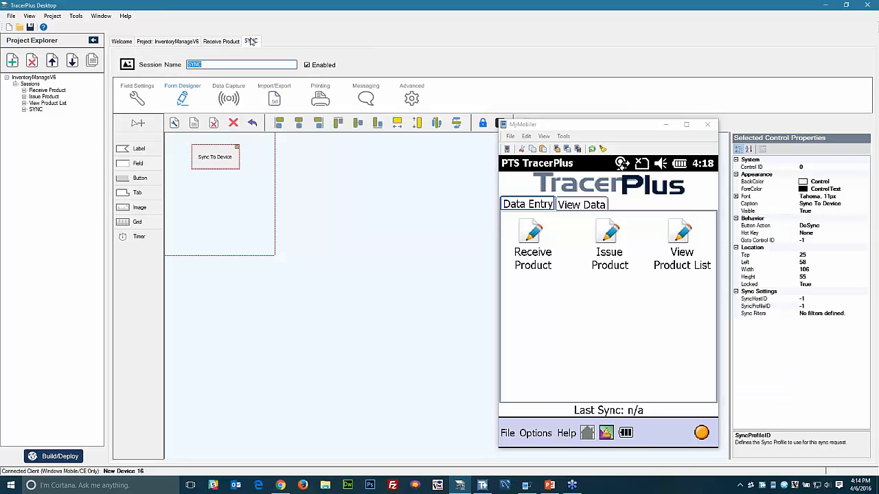
click(807, 298)
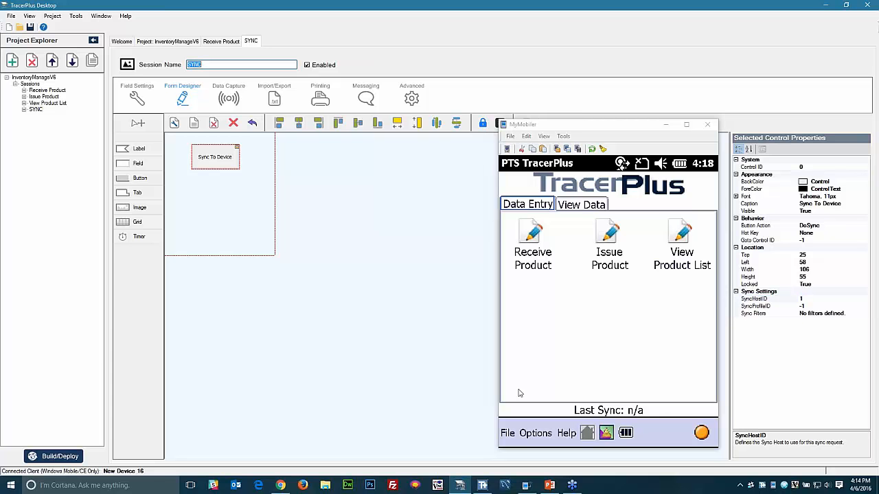
click(482, 485)
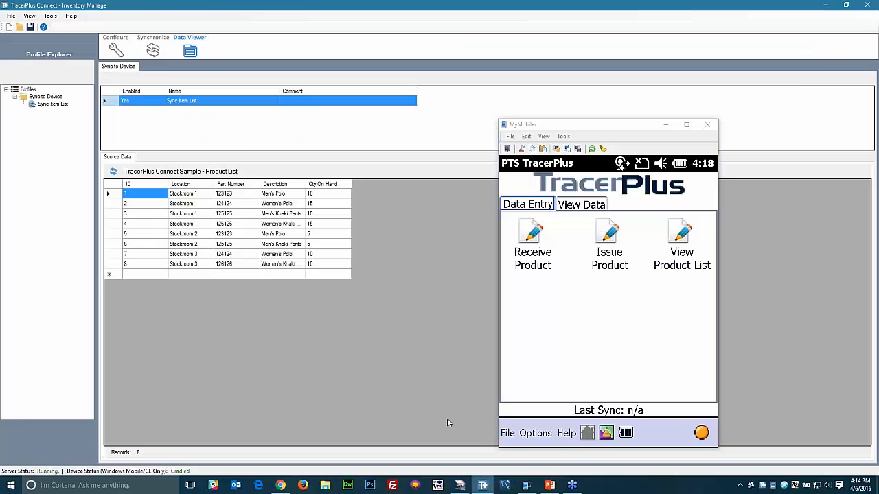
click(115, 49)
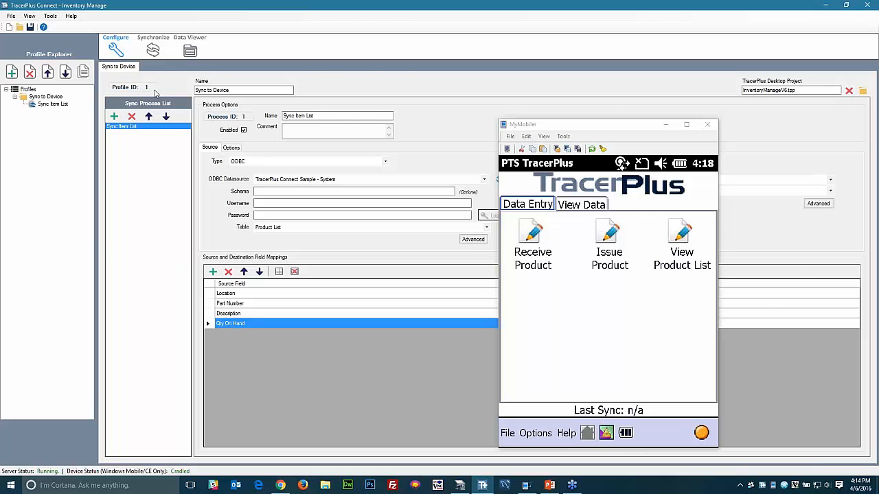
click(460, 485)
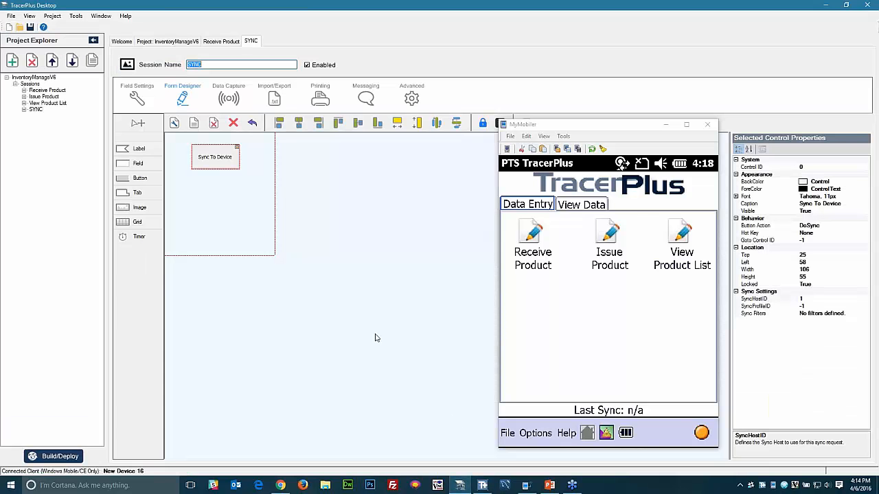
click(817, 307)
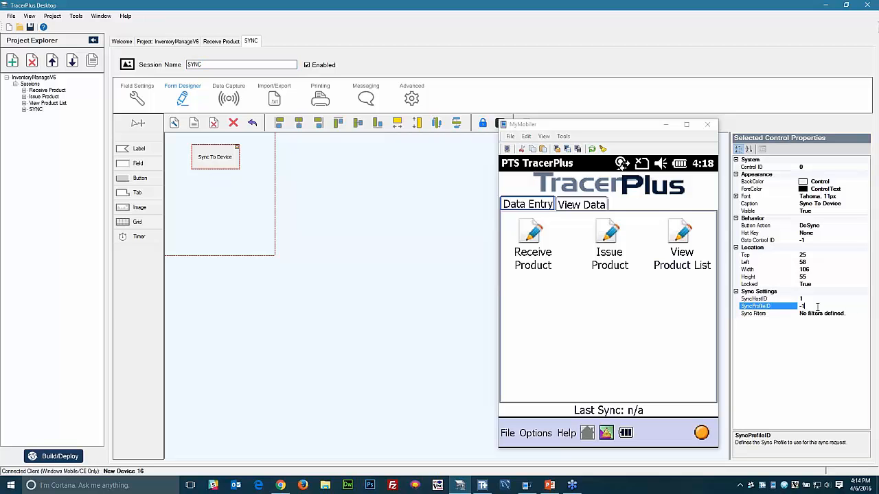
text(1)
click(819, 313)
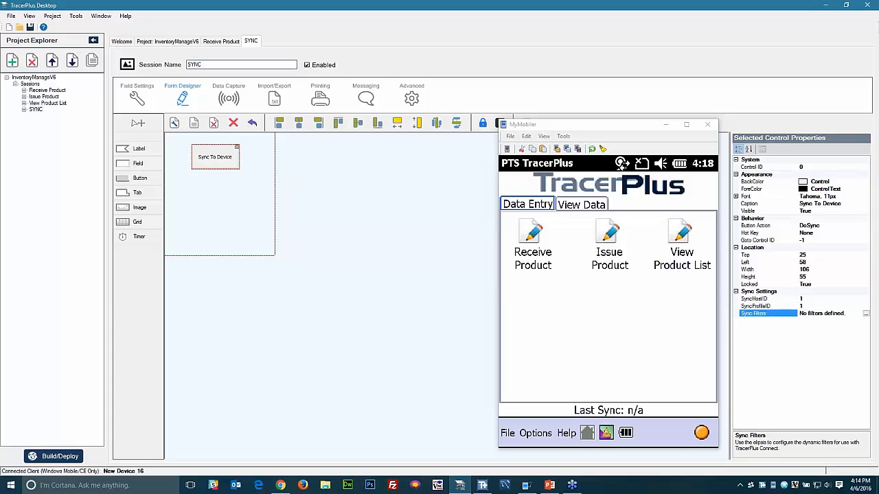
click(419, 322)
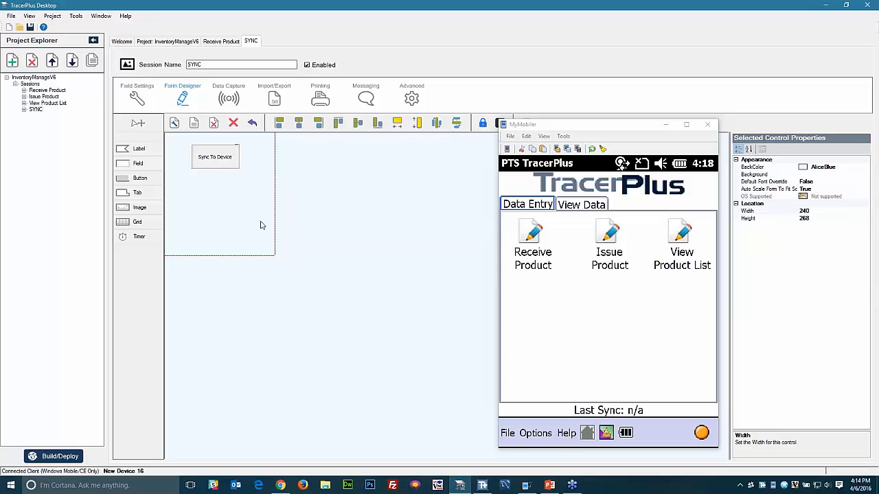
click(217, 160)
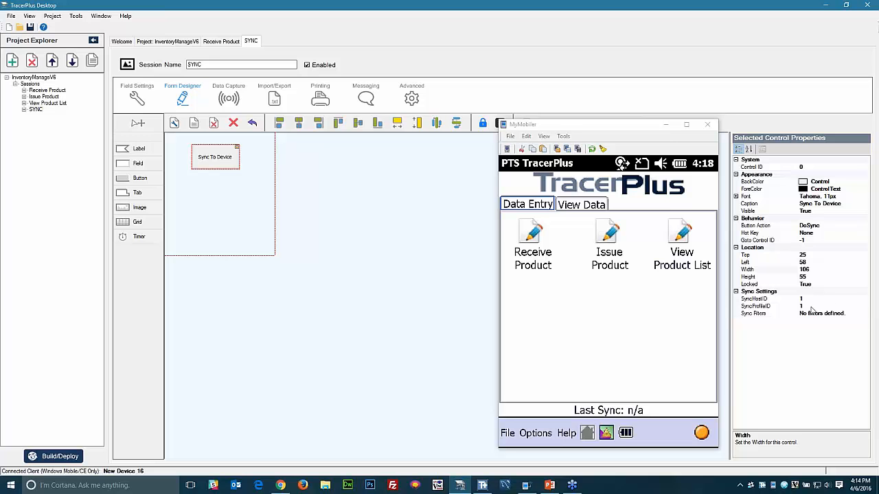
click(384, 328)
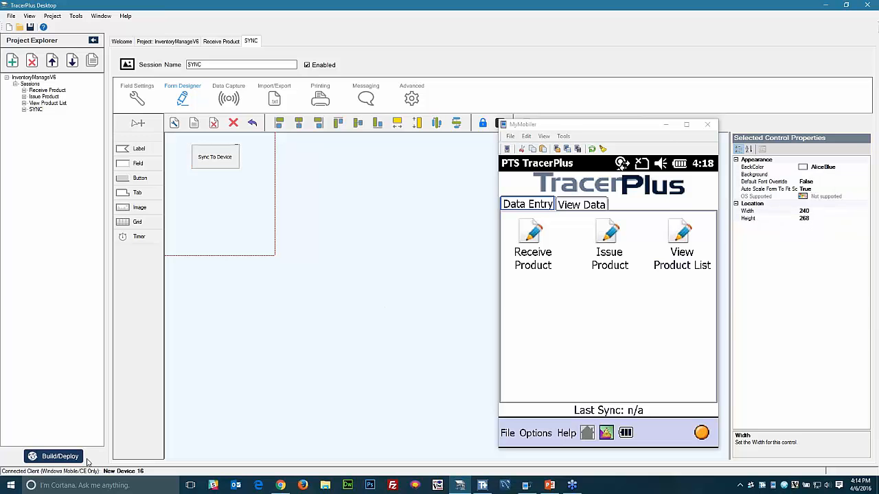
- Build and deploy the updated project to the connected device, then bring up TracerPlus Connect
click(59, 457)
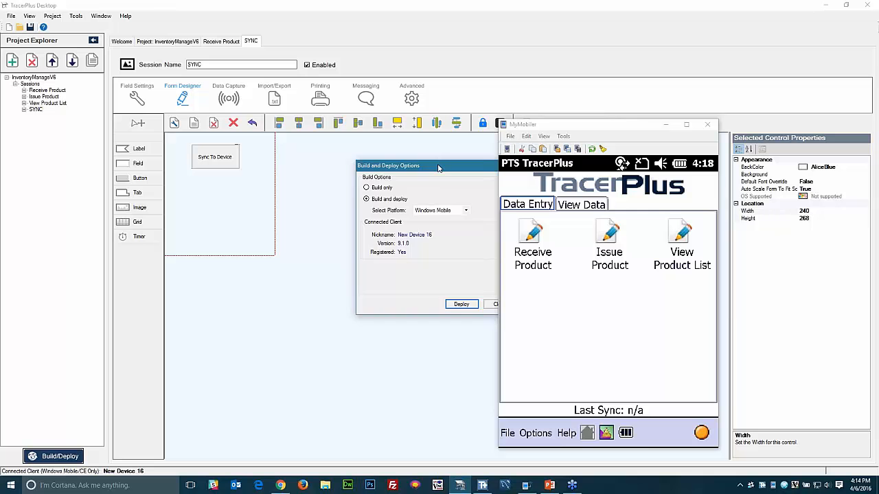
drag(440, 165, 315, 189)
click(336, 328)
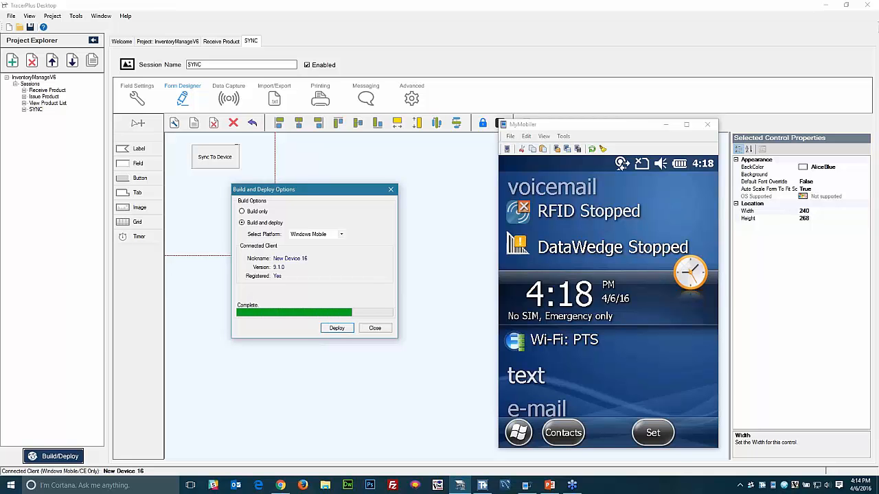
click(376, 329)
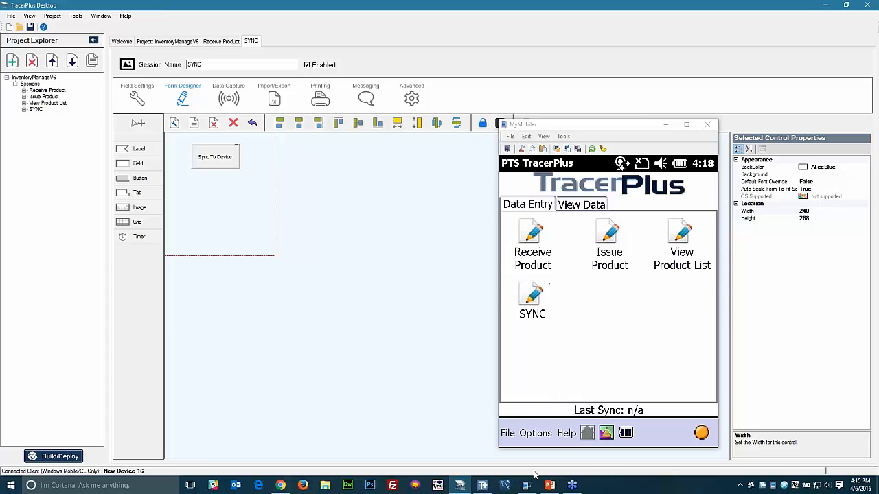
click(483, 486)
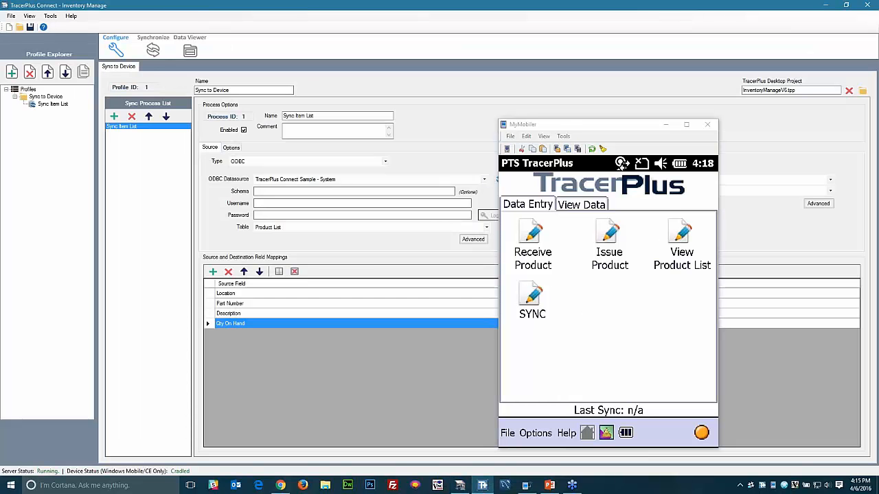
- Run SYNC > Sync To Device on the device to push the Product List
click(152, 50)
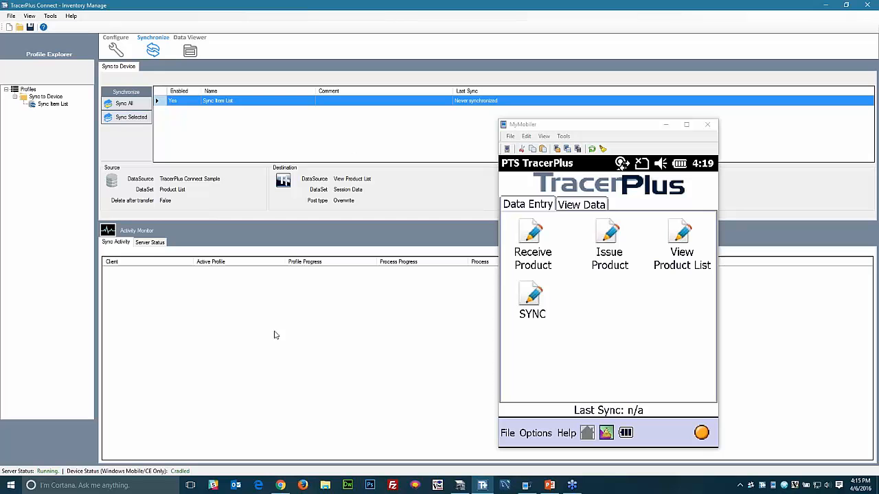
drag(605, 127, 471, 125)
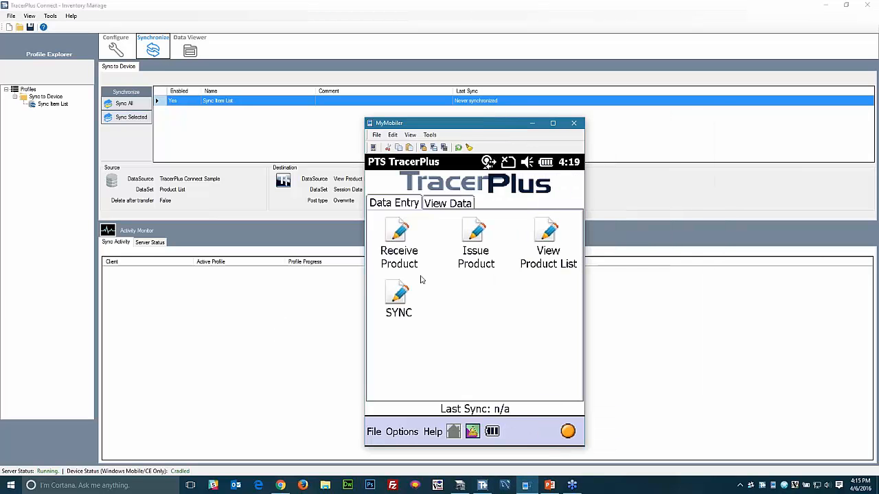
click(400, 295)
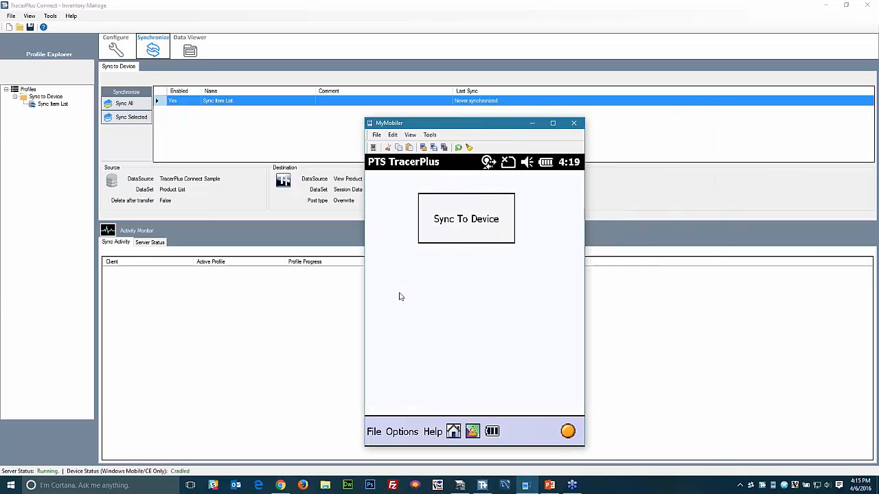
click(468, 227)
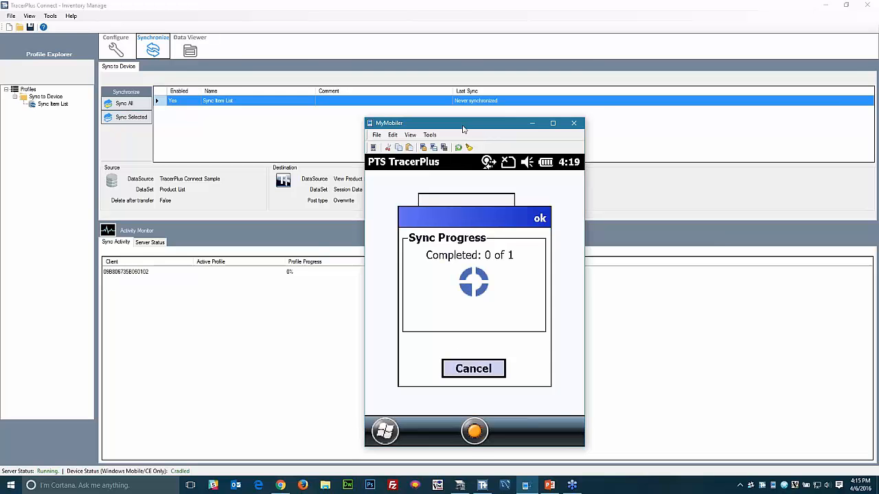
mouse_move(463, 128)
mouse_down()
mouse_move(221, 122)
mouse_move(481, 130)
mouse_up()
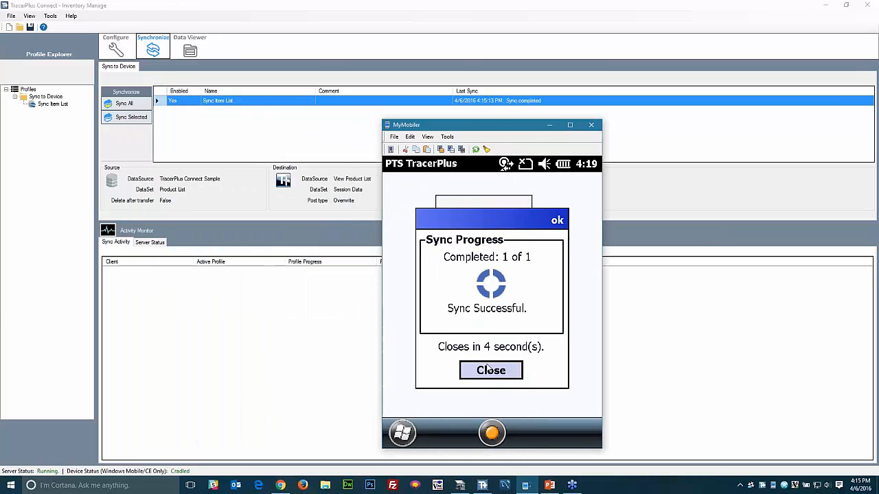
click(490, 370)
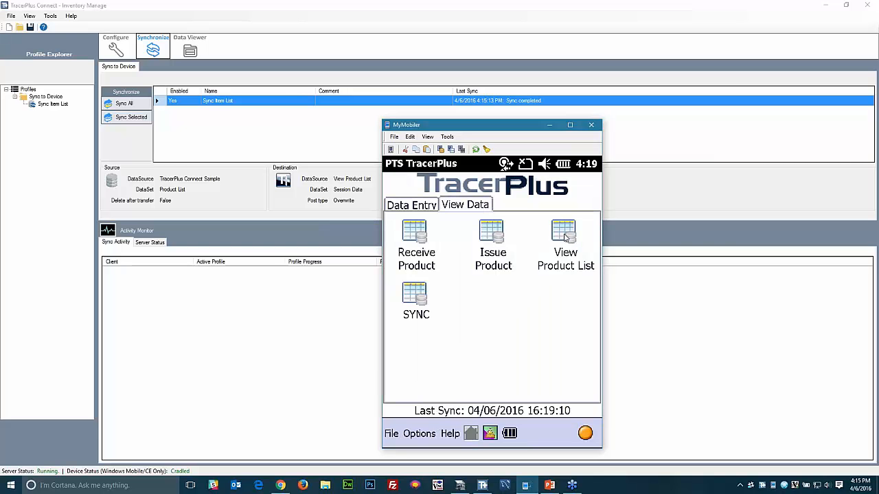
- Review the synced product list's stockroom records, then return to the device's home screen
click(564, 234)
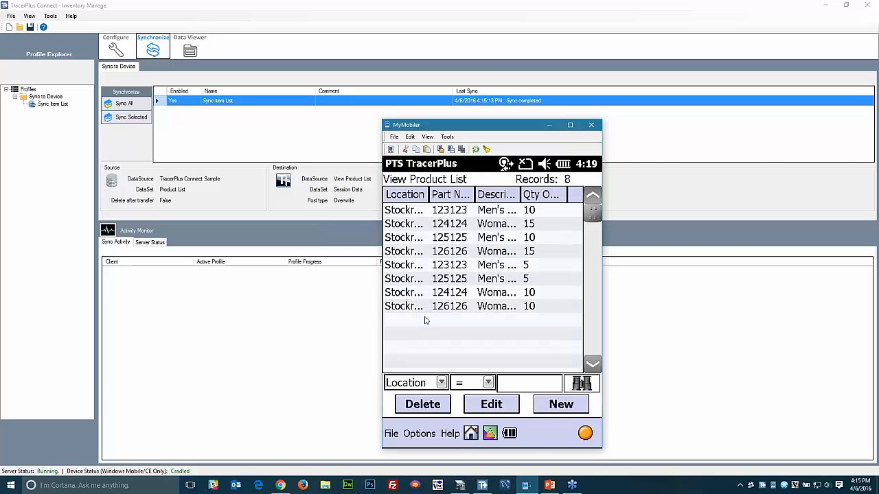
double_click(430, 198)
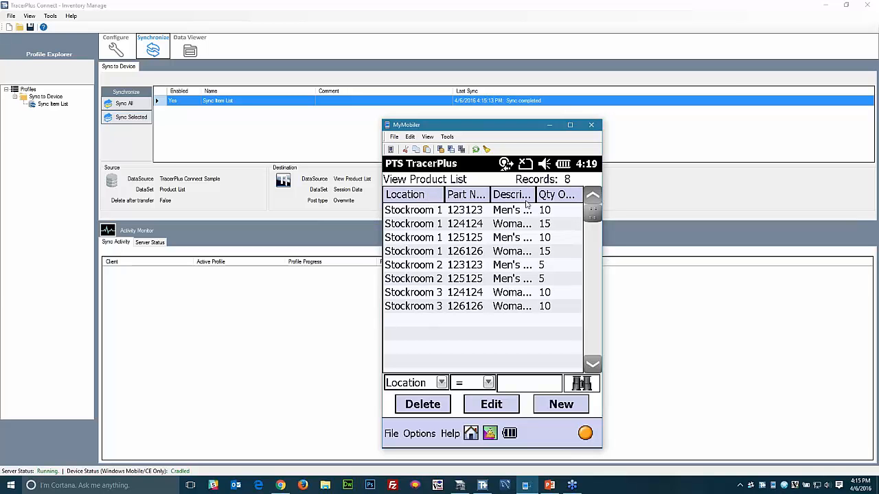
click(471, 433)
- Save a Receive Product record of 25 units of part 123123 into Stockroom 1
click(411, 204)
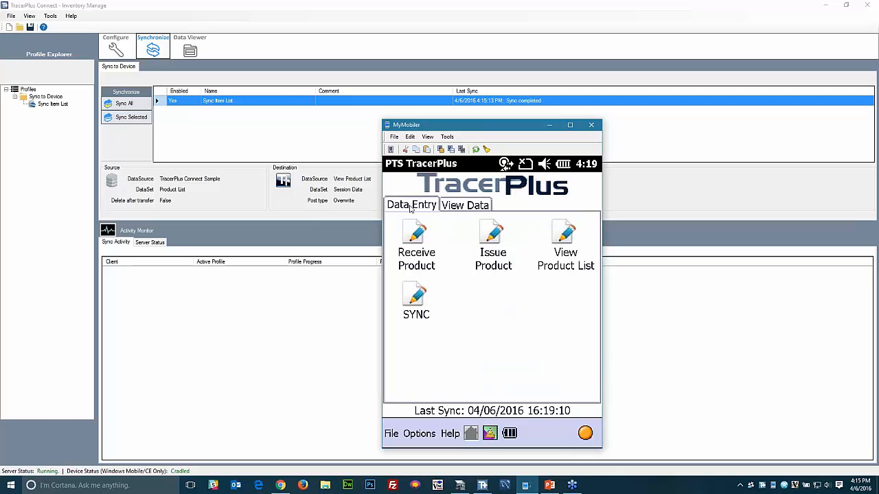
click(414, 240)
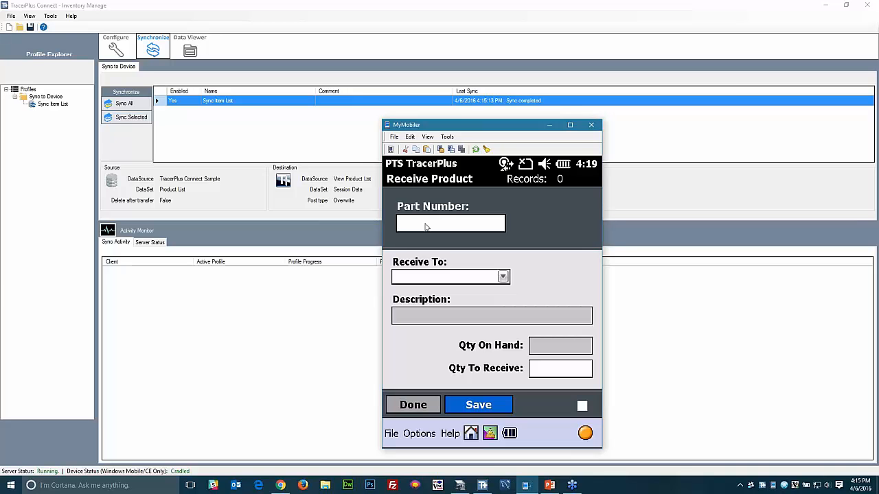
text(123123)
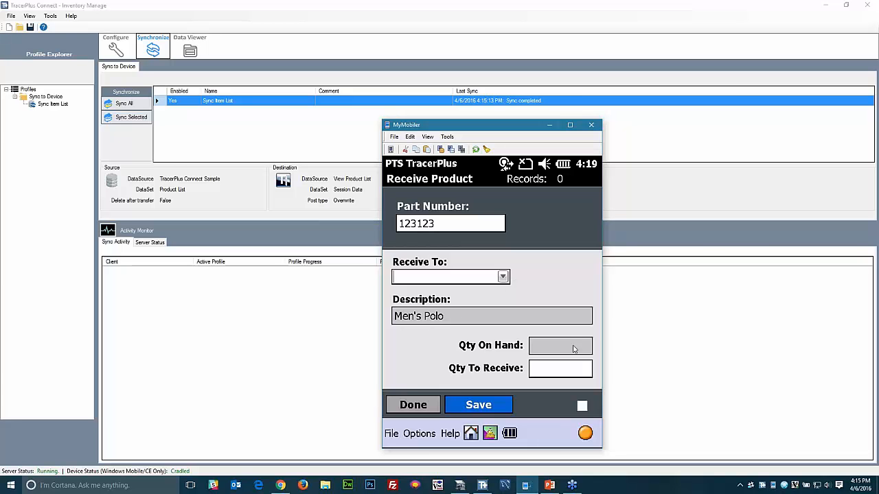
click(505, 277)
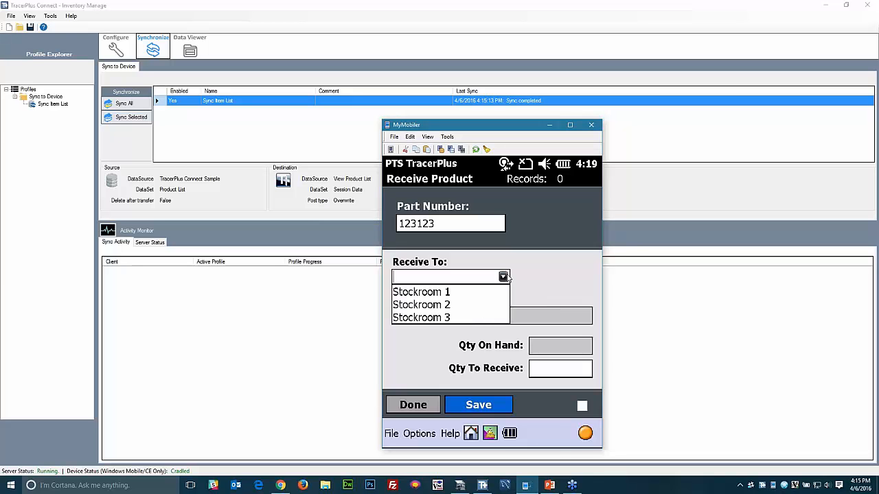
click(417, 293)
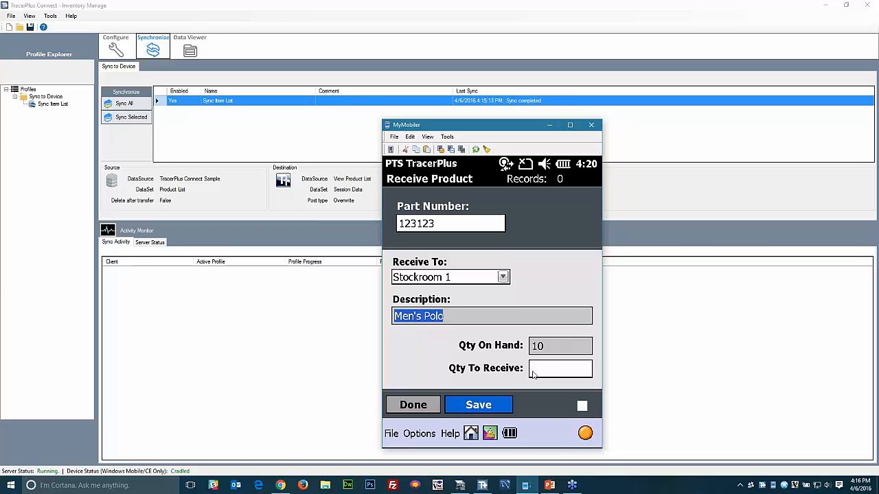
click(550, 372)
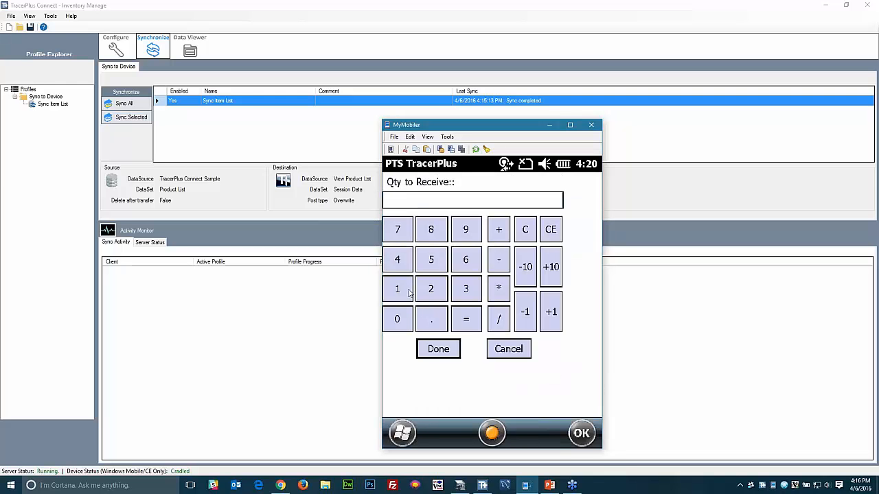
click(432, 289)
click(431, 260)
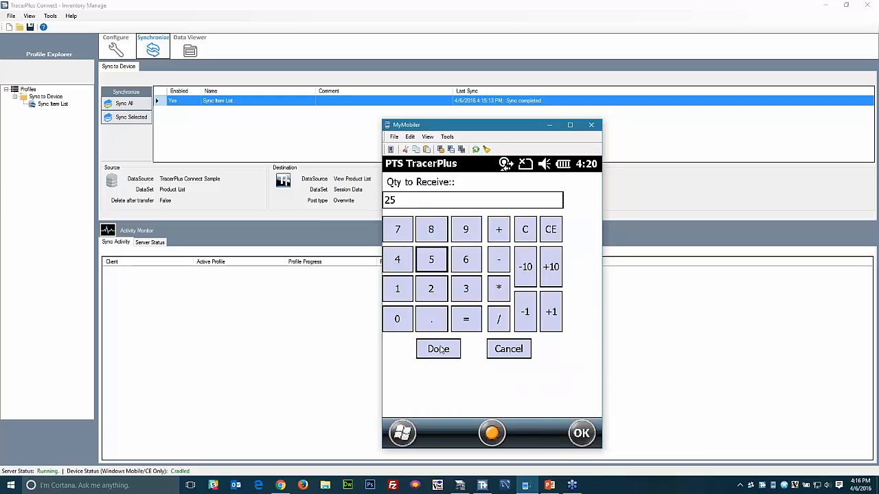
click(438, 349)
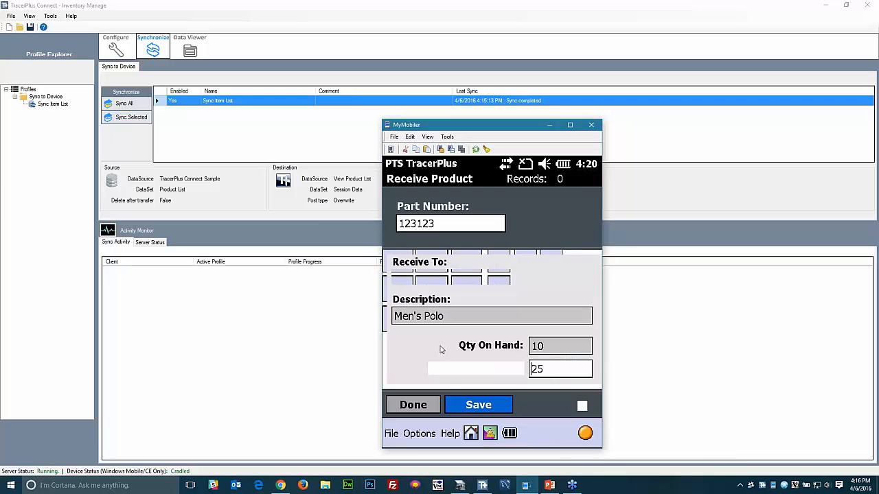
click(477, 406)
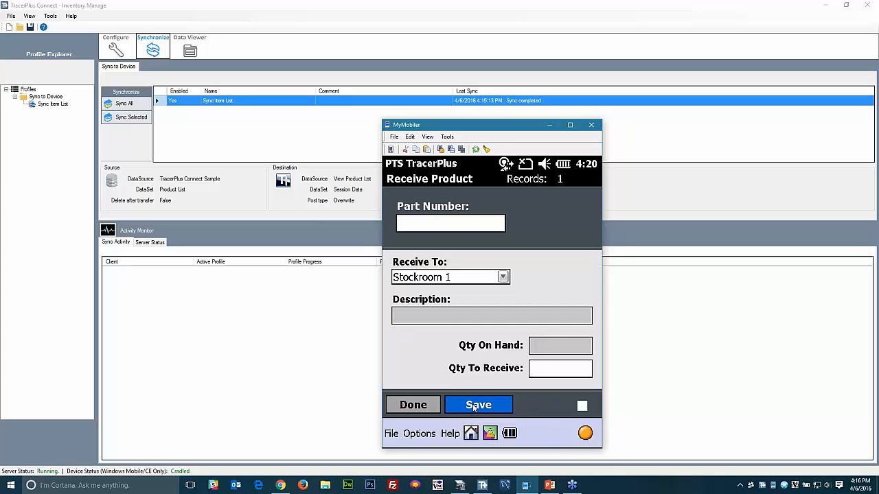
click(417, 405)
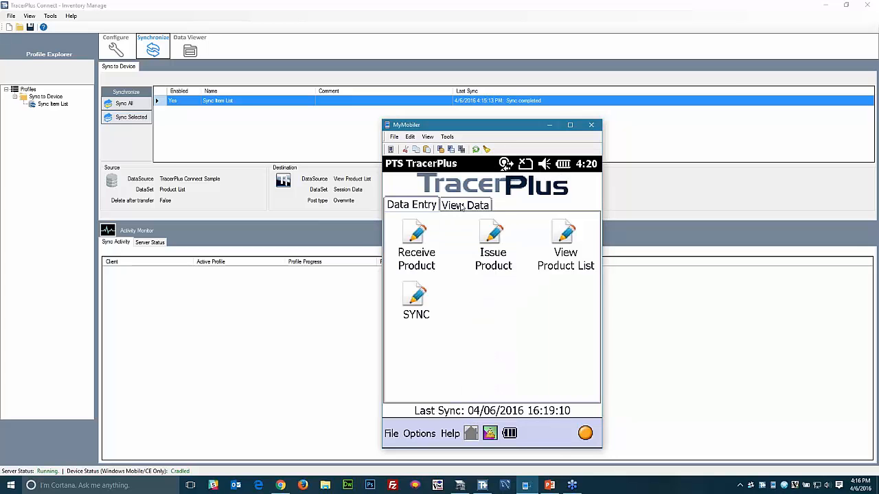
click(462, 207)
click(560, 230)
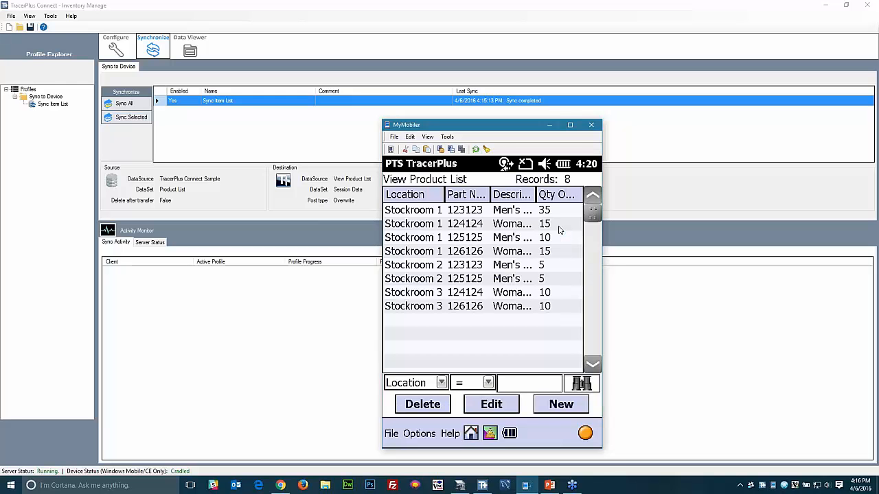
click(545, 215)
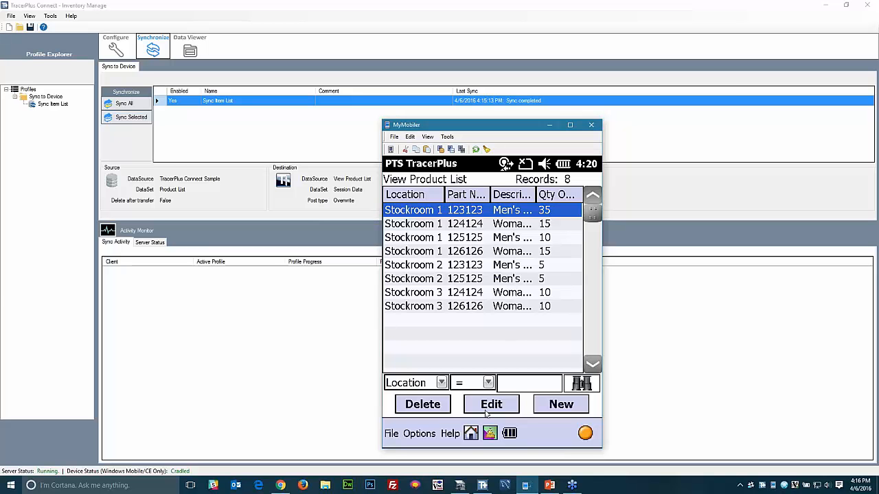
click(471, 437)
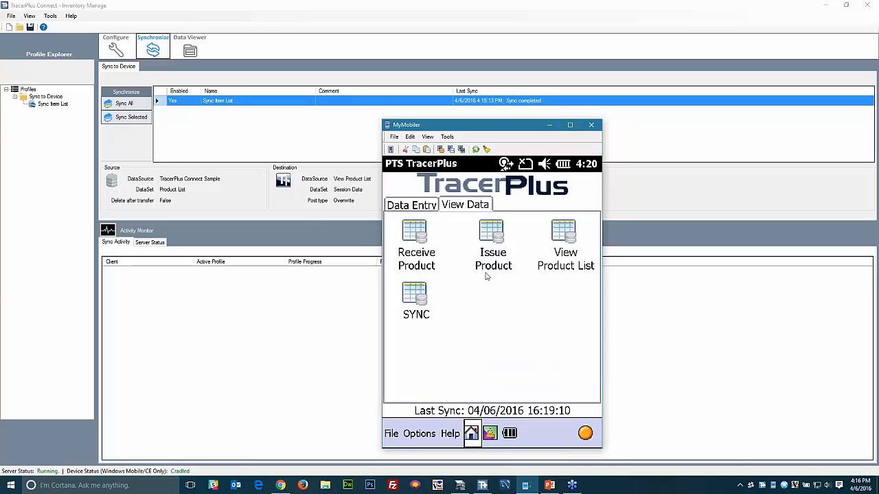
click(410, 206)
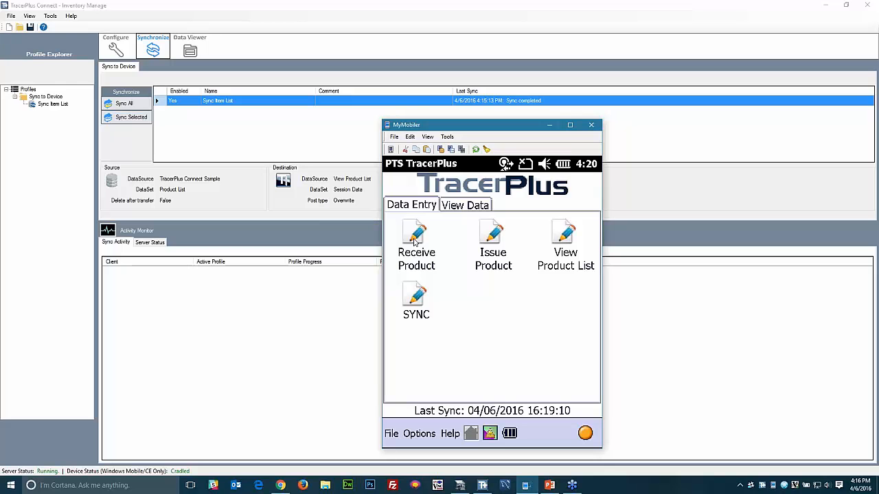
- Save a Receive Product record of 17 units of part 123123 into Stockroom 2
click(415, 238)
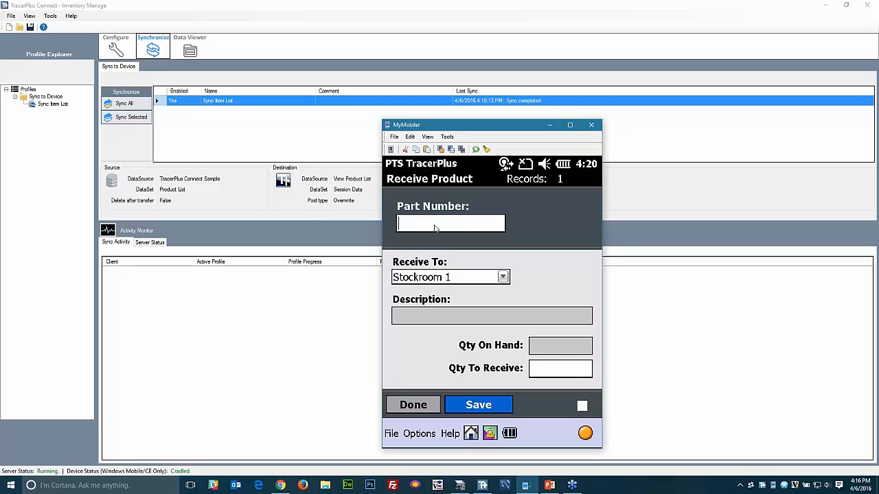
text(123123)
key(Tab)
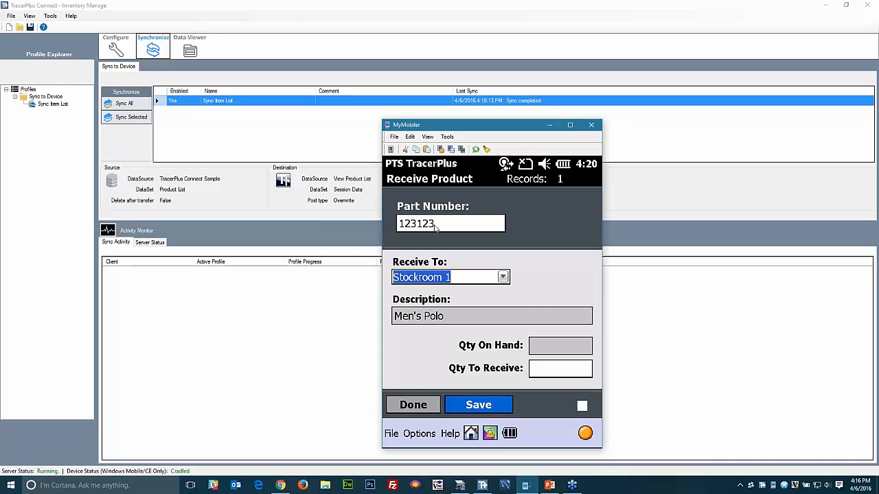
click(501, 281)
click(431, 305)
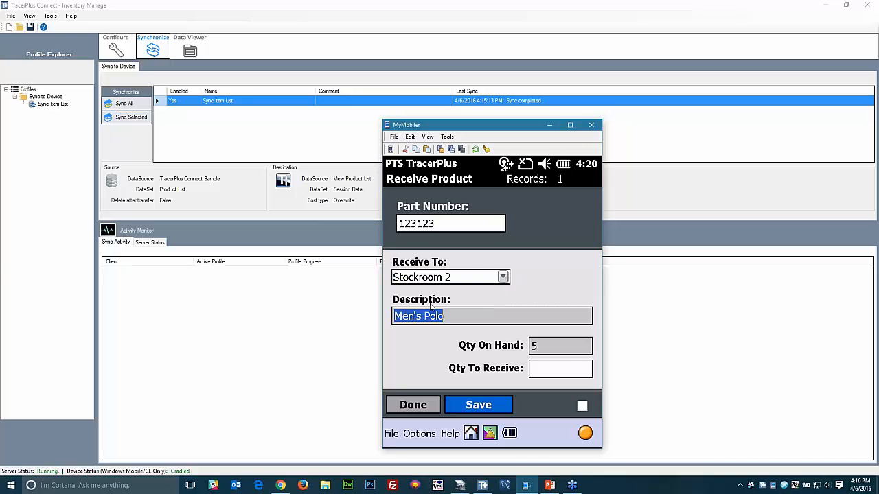
click(539, 370)
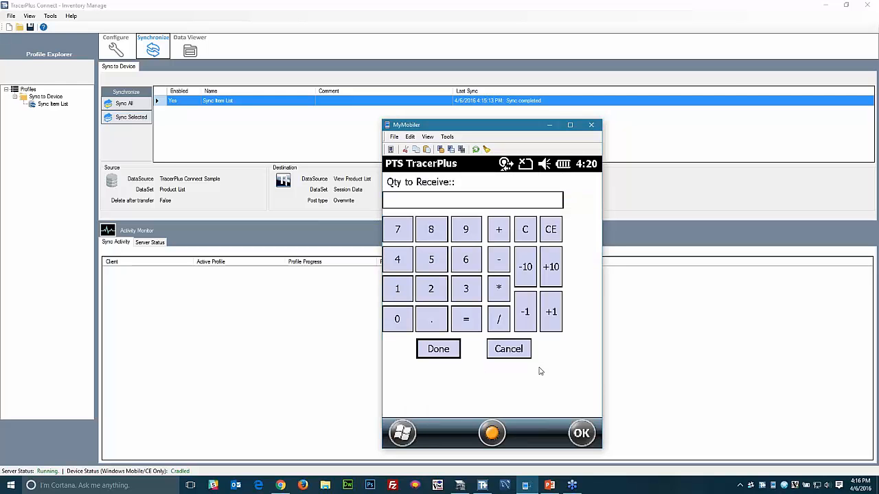
click(399, 288)
click(411, 227)
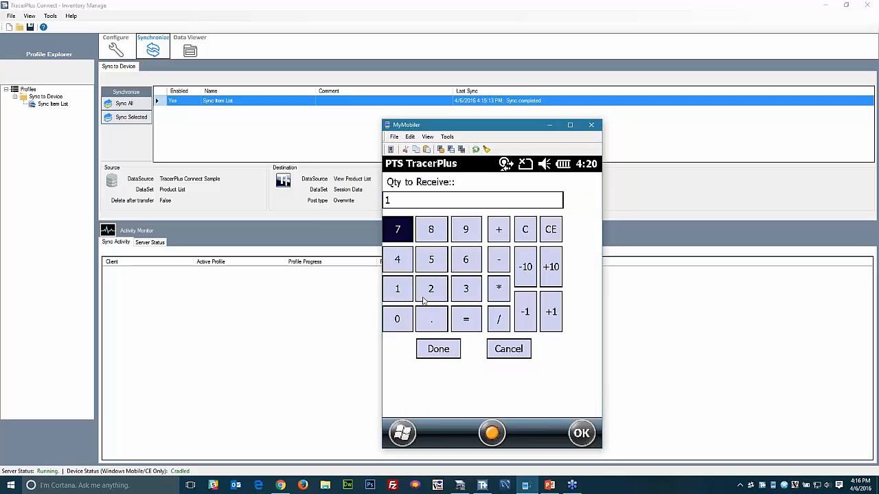
click(437, 350)
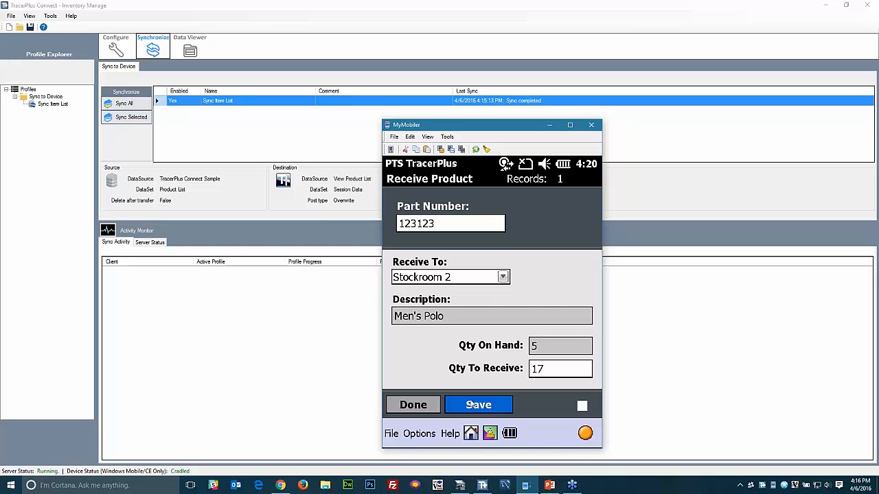
click(473, 408)
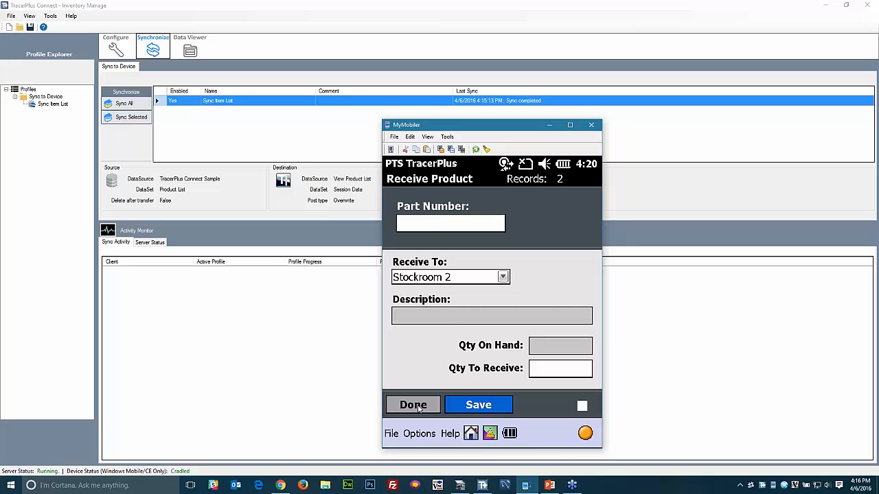
click(414, 405)
- Open View Product List and select the Stockroom 2 record for part 123123
click(469, 206)
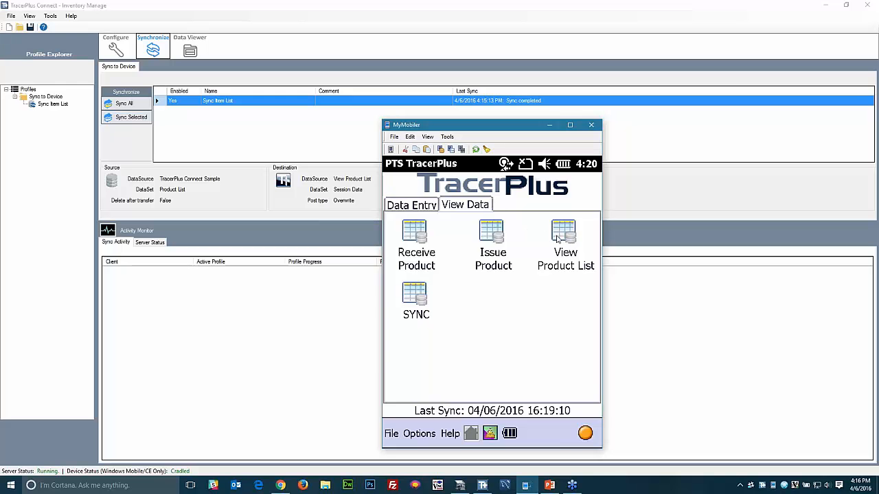
click(557, 237)
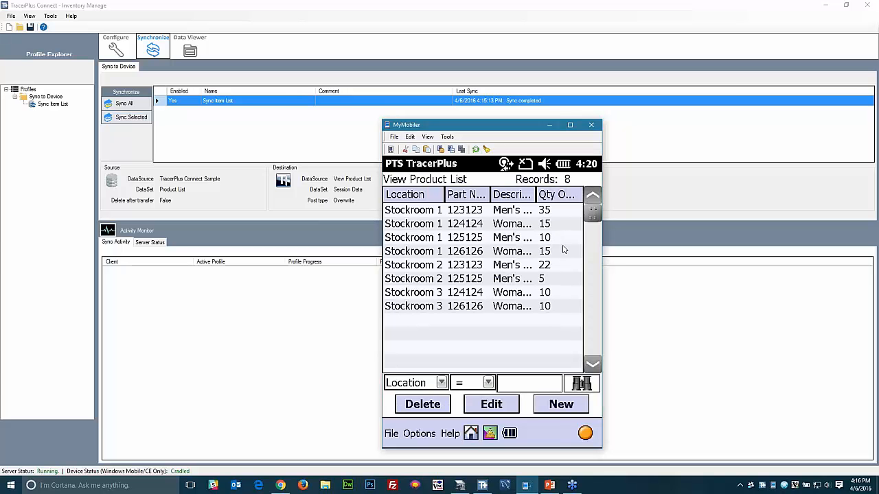
click(549, 266)
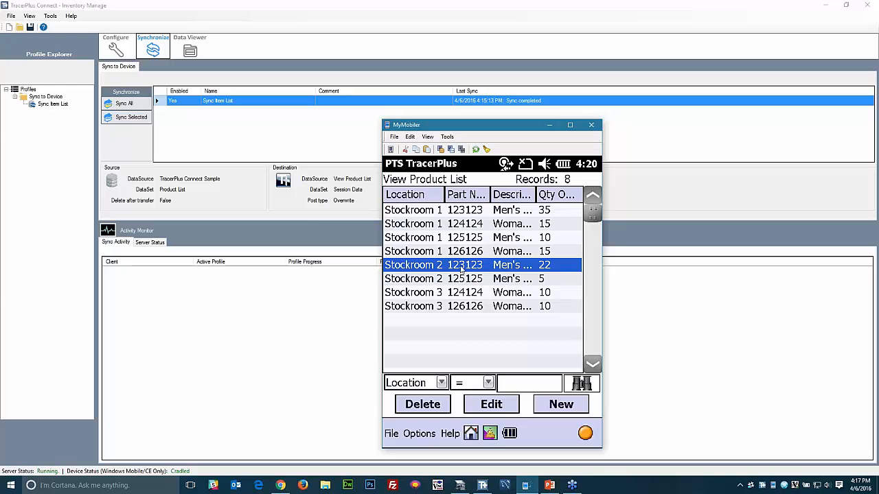
- Filter the list by Part Number 123123, then clear the filter and return home
click(442, 382)
click(416, 329)
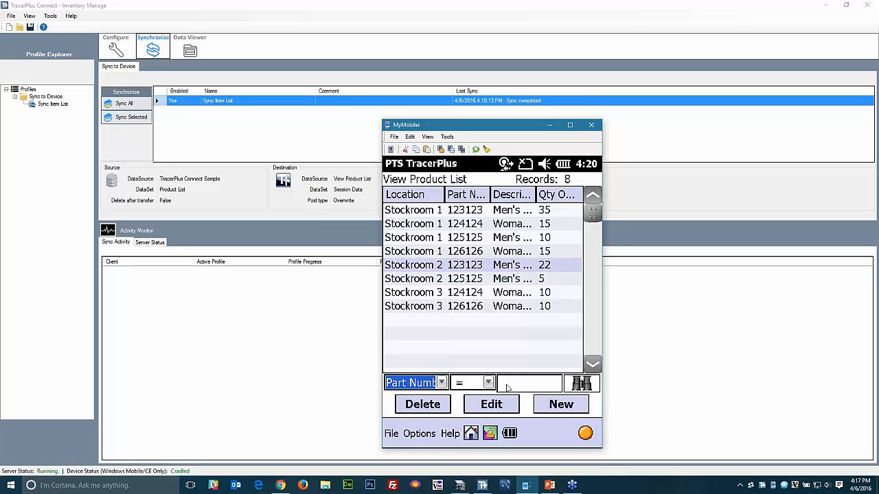
click(510, 386)
text(123123)
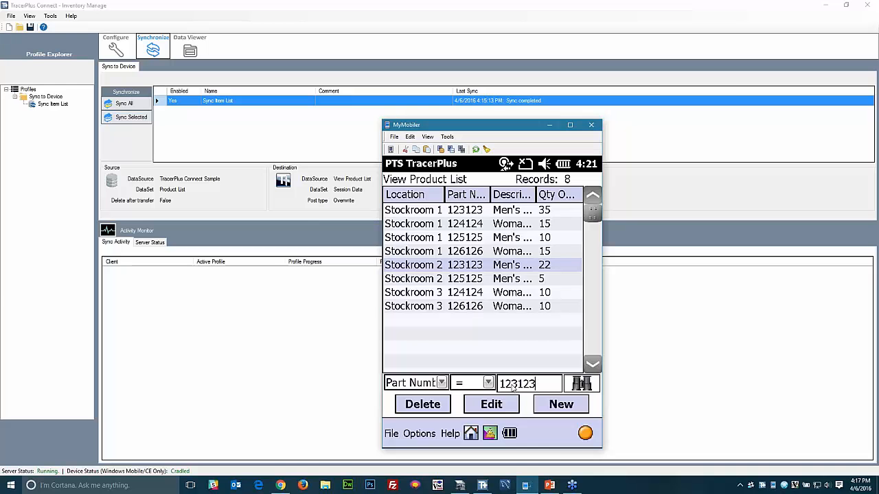
key(Return)
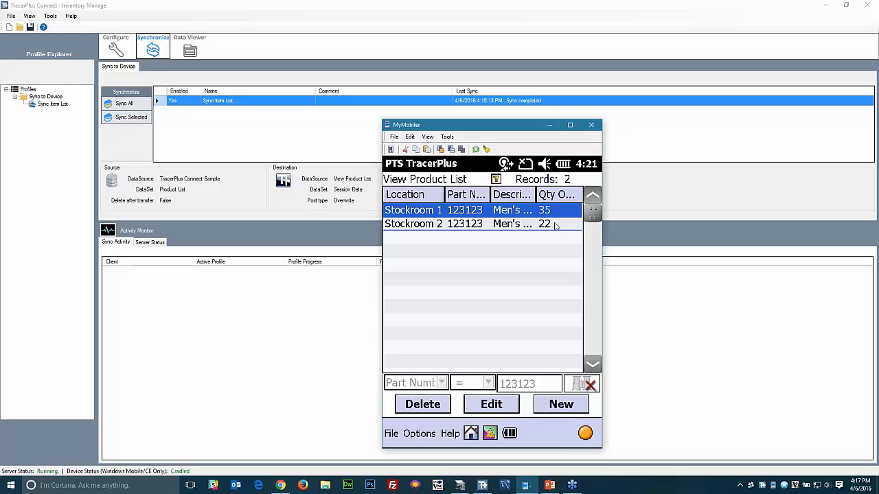
click(590, 386)
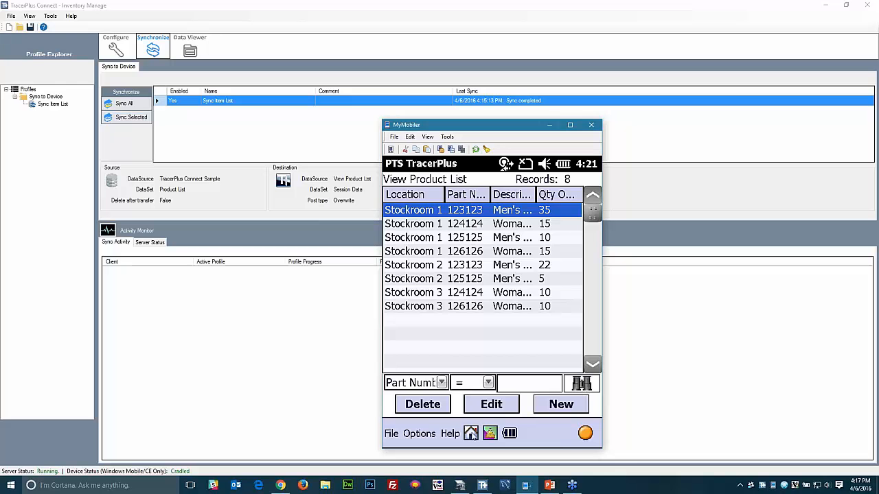
click(471, 433)
- Save an Issue Product record of 18 units of part 123123 from Stockroom 1
click(423, 205)
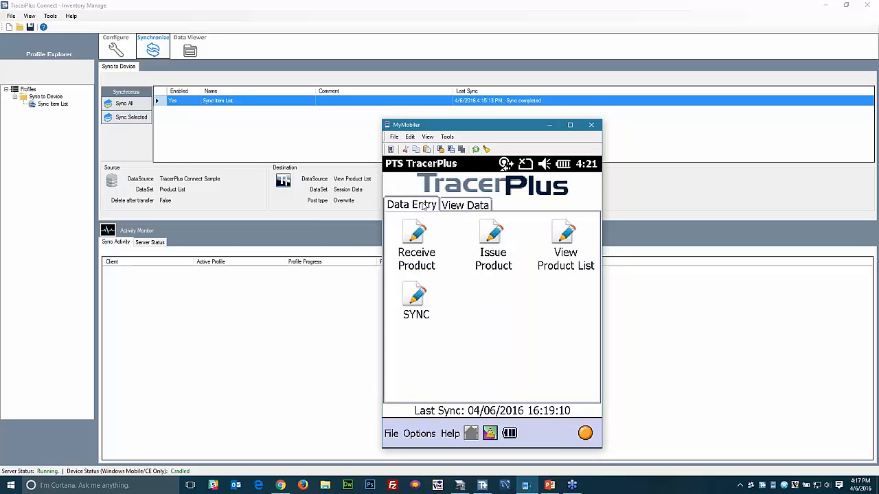
click(488, 237)
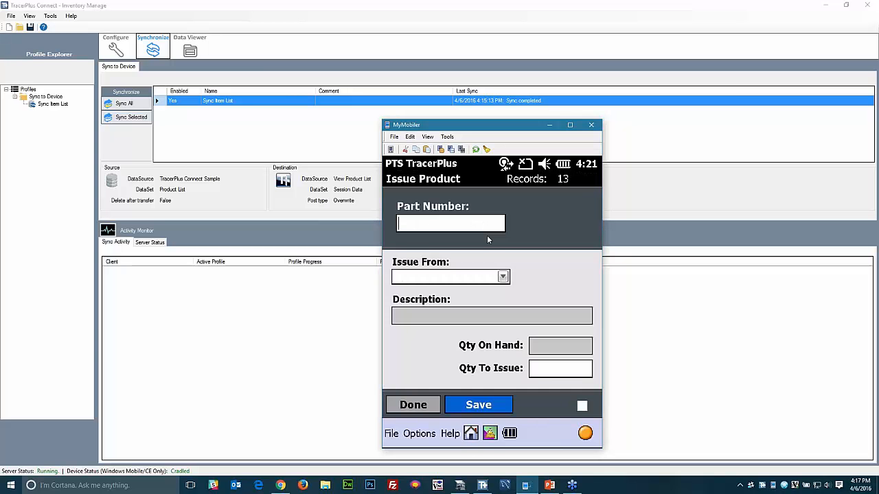
text(123123)
click(504, 278)
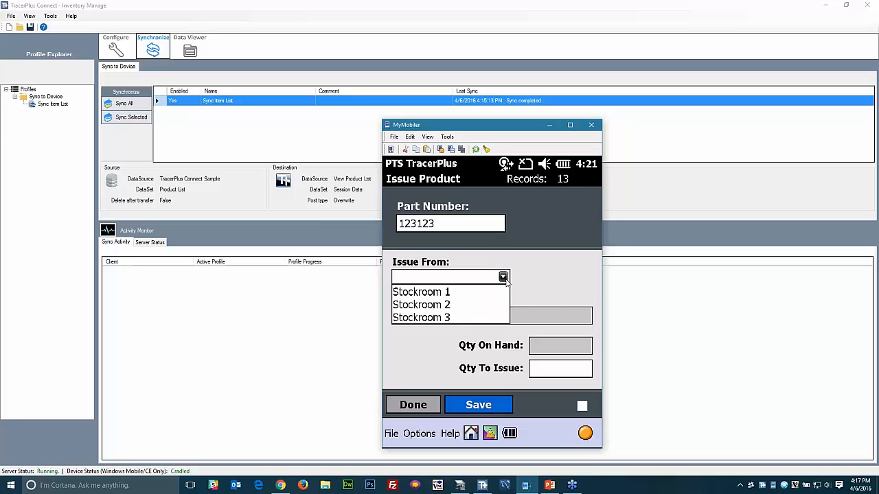
click(429, 294)
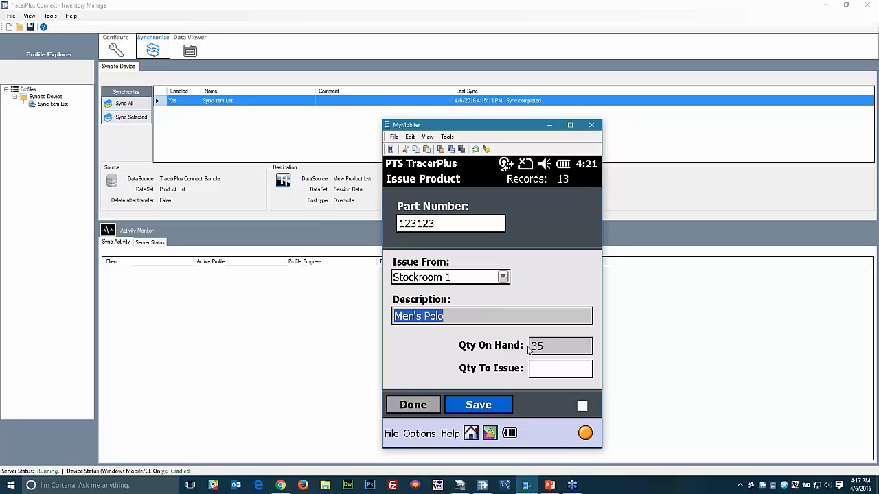
click(555, 370)
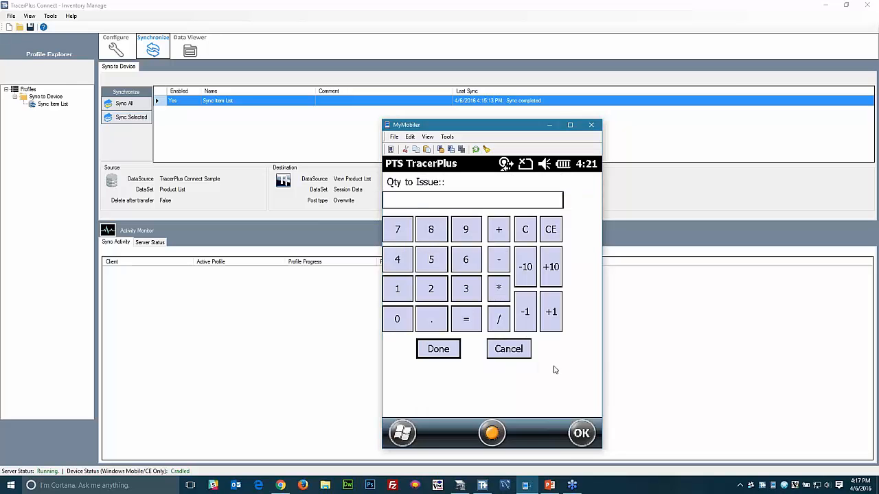
click(402, 290)
click(431, 231)
click(441, 352)
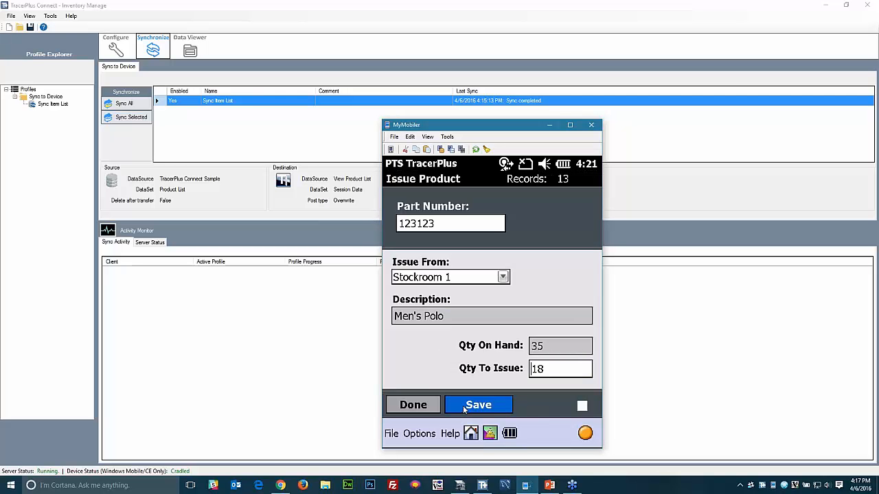
click(464, 406)
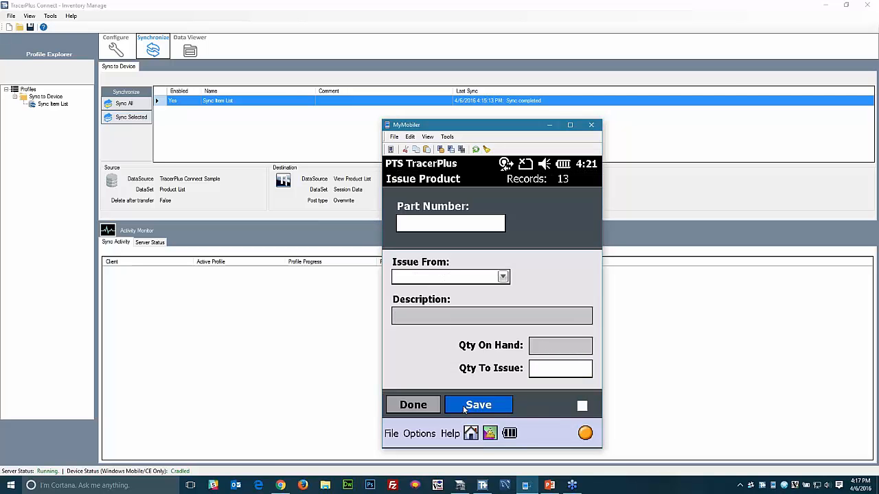
click(414, 407)
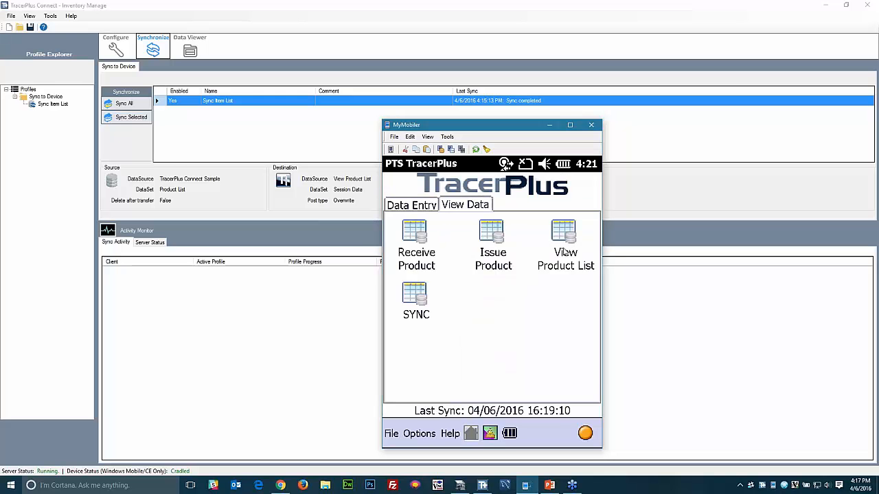
- Check Stockroom 1 quantities for parts 123123 and 125125 in the product list, then go home
click(566, 243)
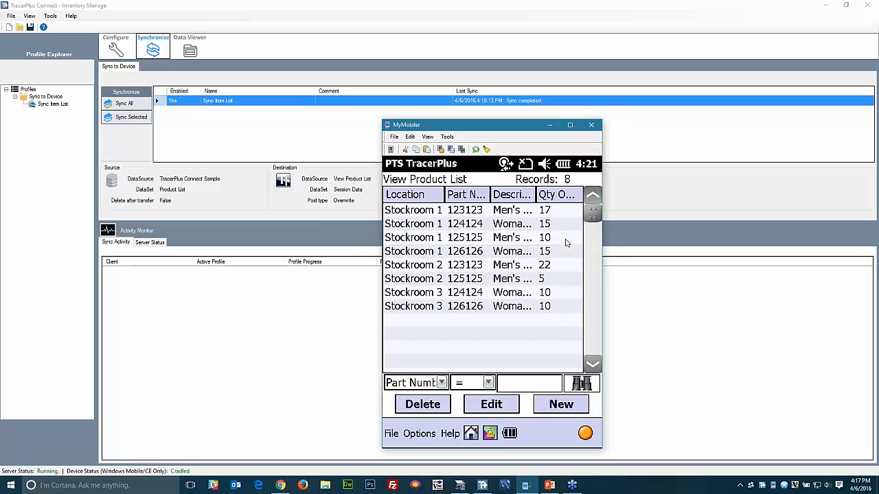
click(544, 213)
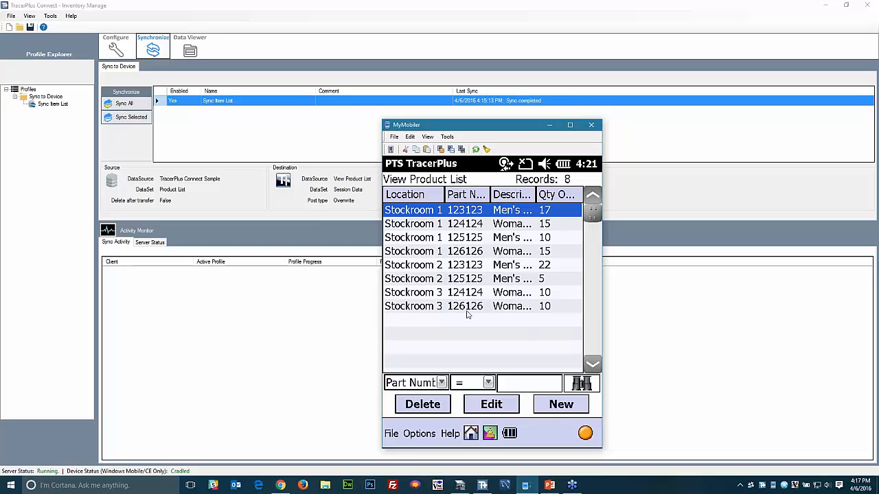
click(445, 243)
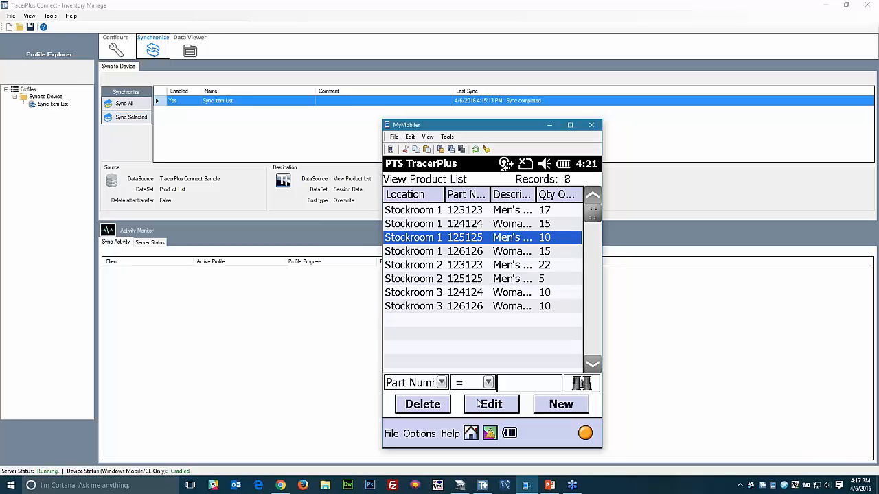
click(471, 434)
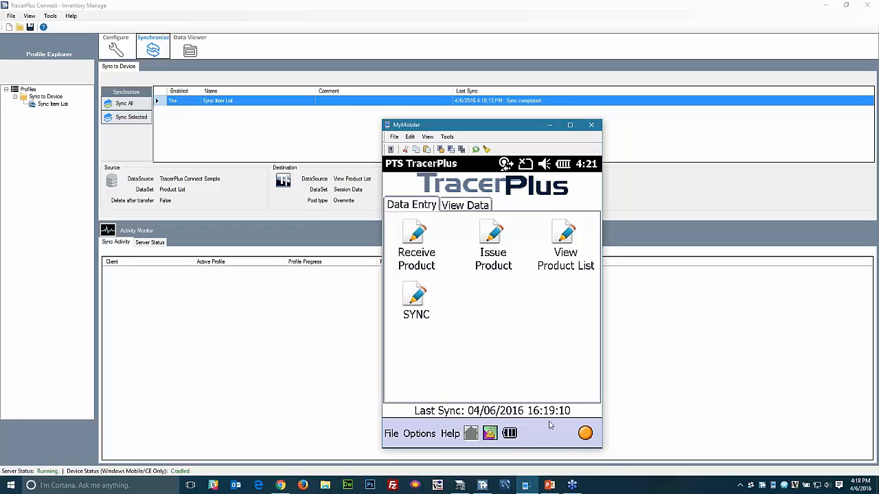
- In TracerPlus Desktop, start a new project from the welcome page, answering the save-changes prompt
click(460, 486)
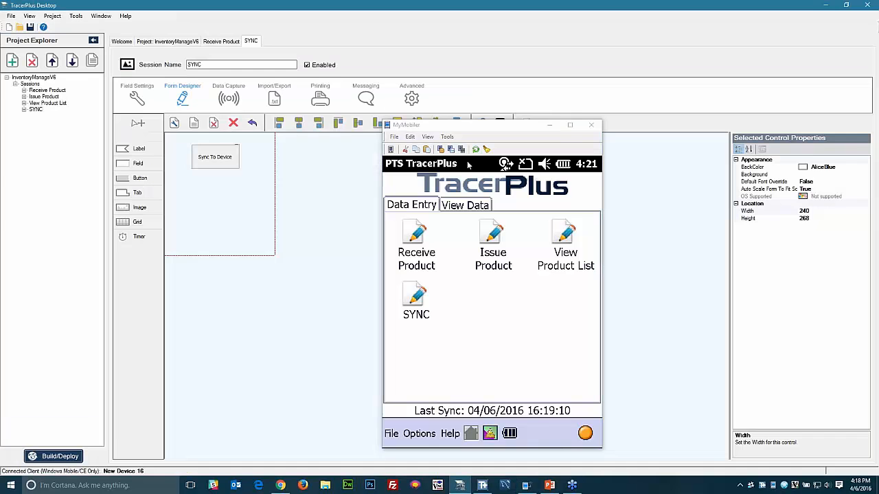
click(550, 126)
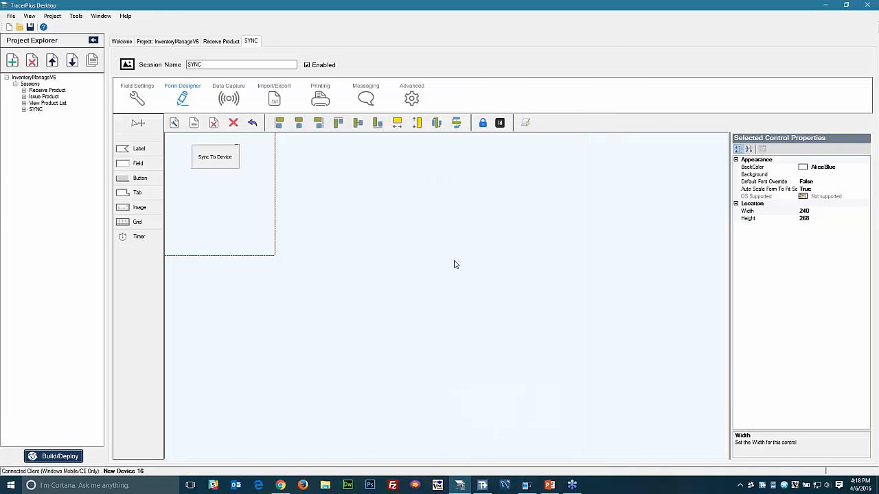
click(121, 41)
click(149, 114)
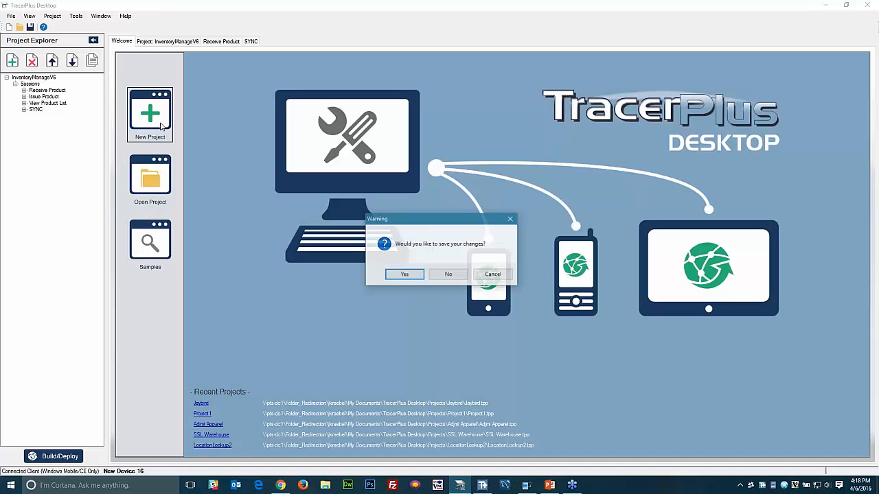
click(442, 274)
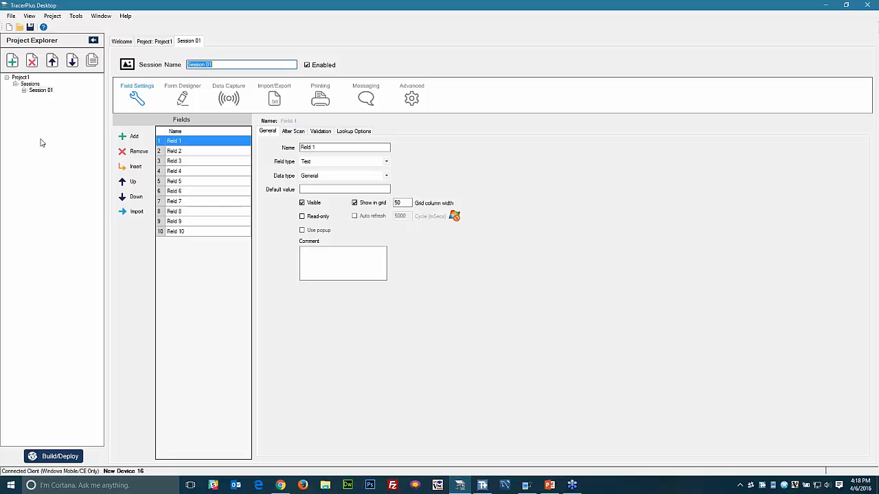
- Add two sessions to the project and rename Session 01 to 'Receive'
click(14, 61)
click(17, 61)
click(39, 96)
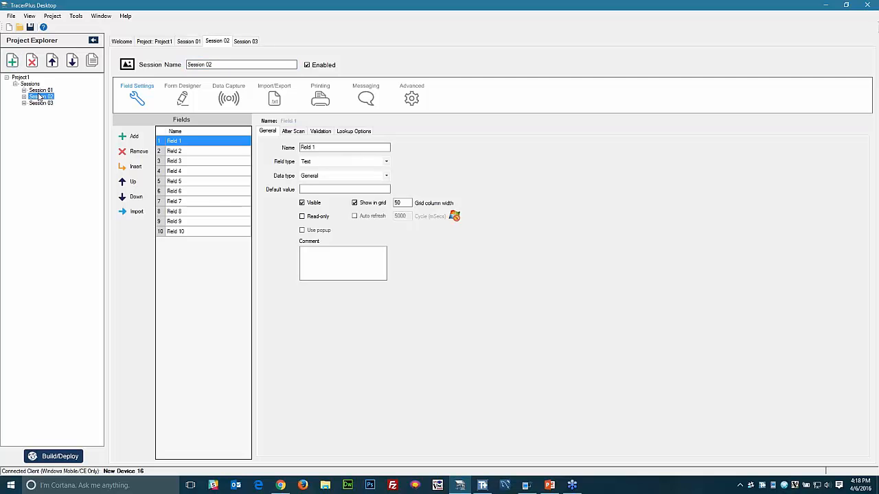
click(38, 90)
drag(206, 64, 179, 64)
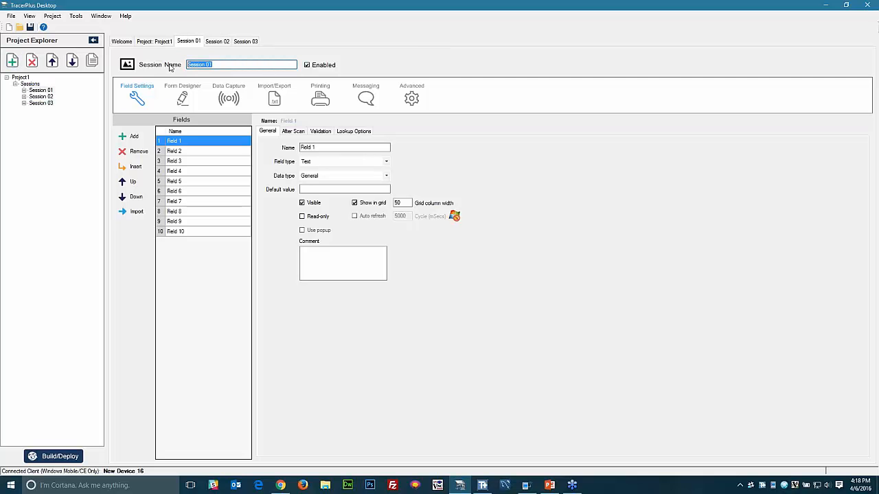
text(Receive)
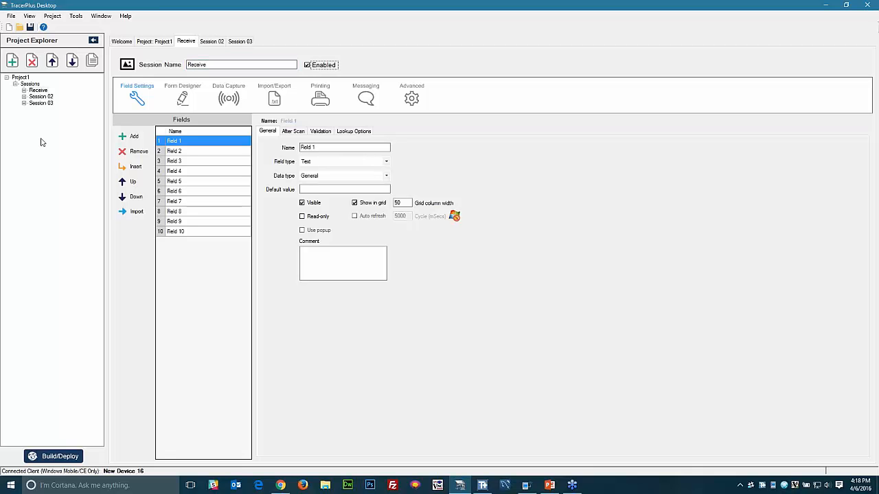
- Rename Session 02 to 'Issue' and Session 03 to 'Product List'
click(40, 97)
click(228, 64)
drag(229, 65, 182, 65)
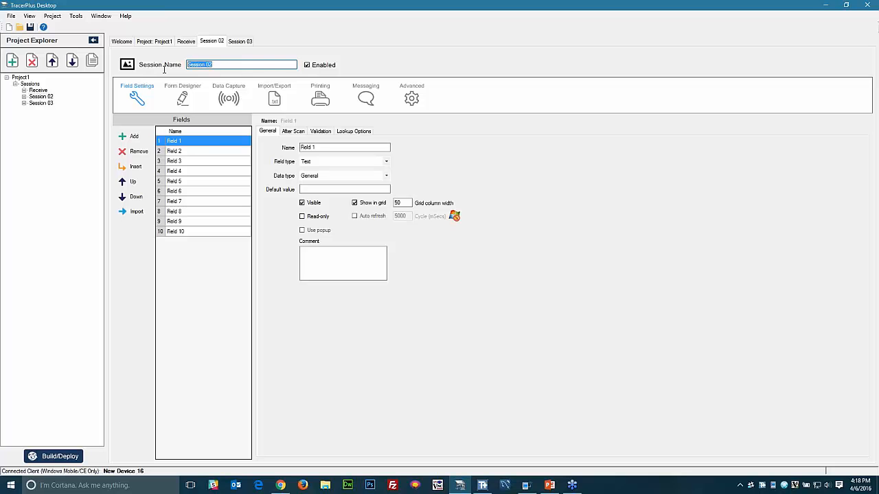
text(Issue)
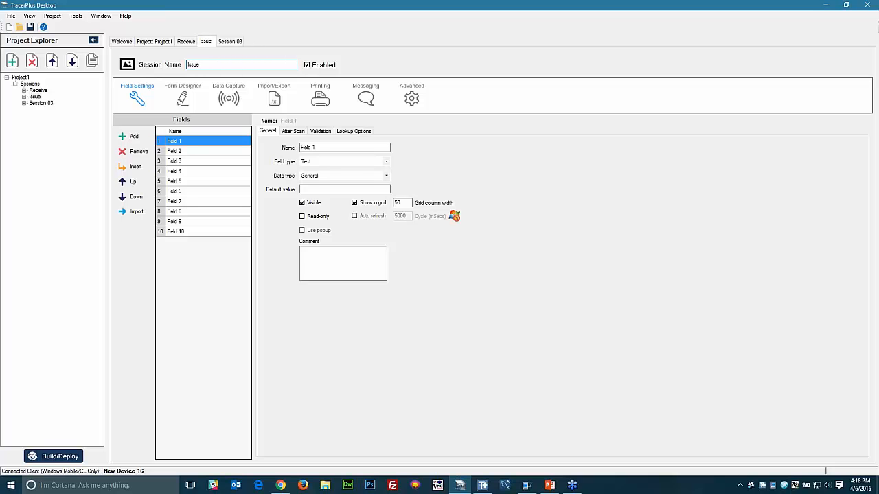
click(52, 104)
drag(229, 64, 158, 69)
text(P)
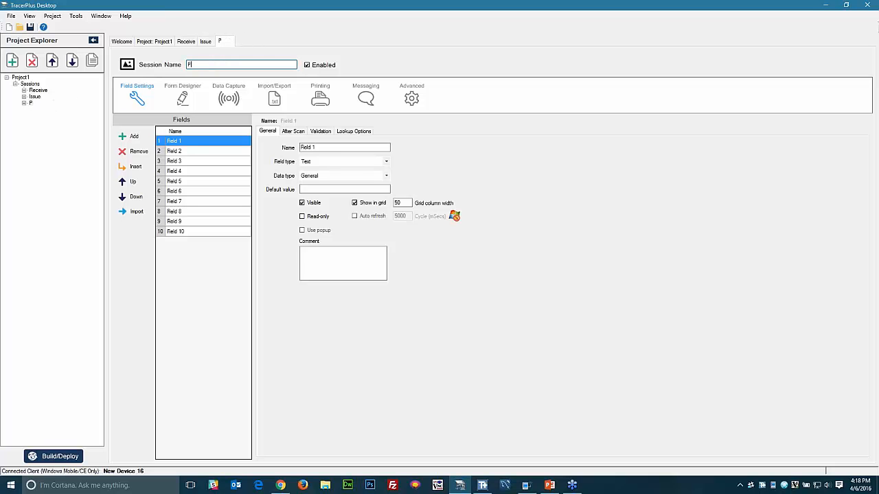
text(roduct List)
click(35, 97)
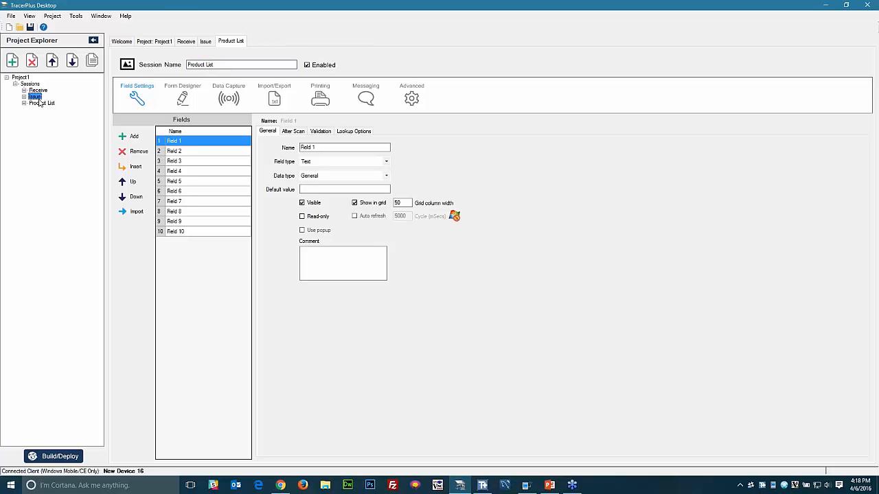
click(41, 104)
click(189, 142)
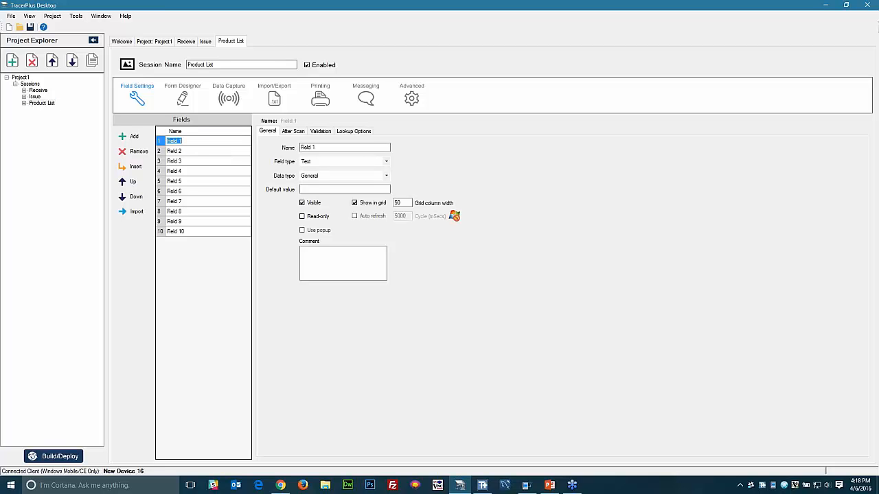
- Rename Product List fields 1–4 to Location, Part #, Description and On Hand, and remove the unused extra fields
text(Location)
key(Return)
text(Fa)
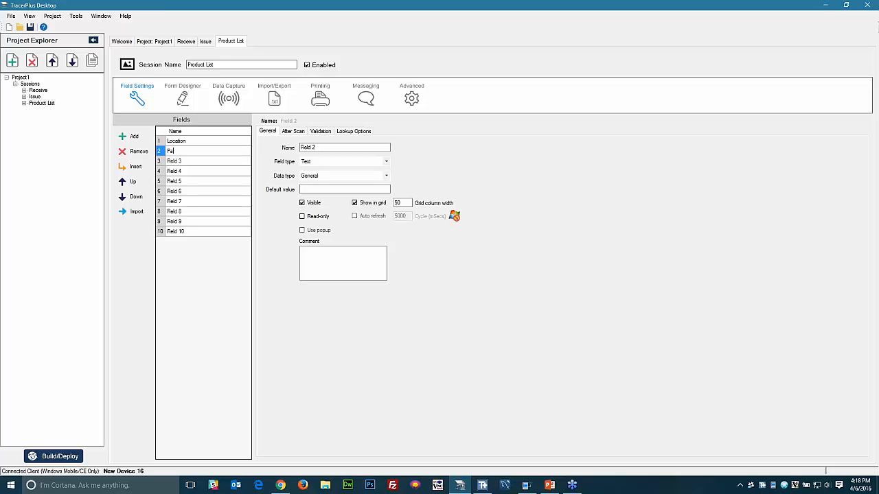
key(Return)
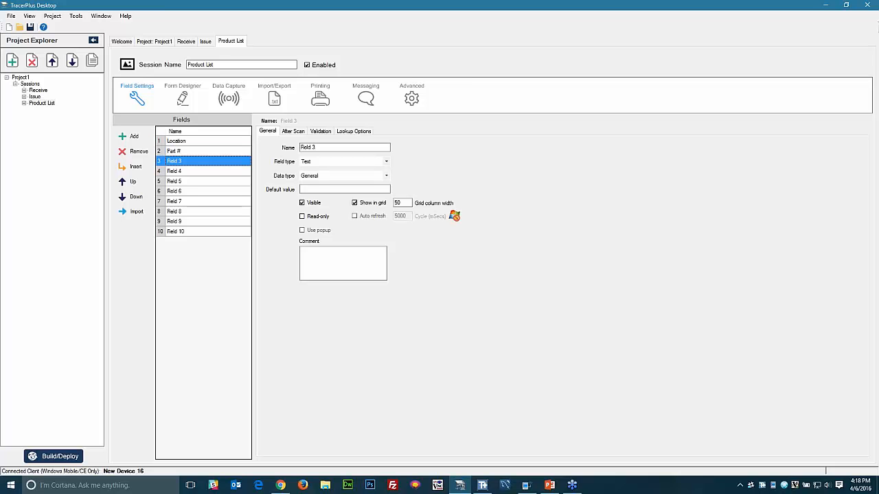
text(Desc)
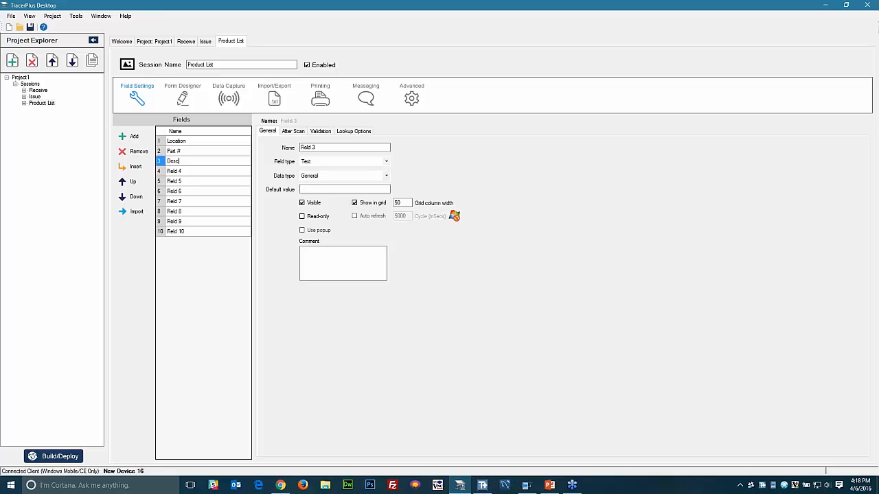
text(ription)
key(Return)
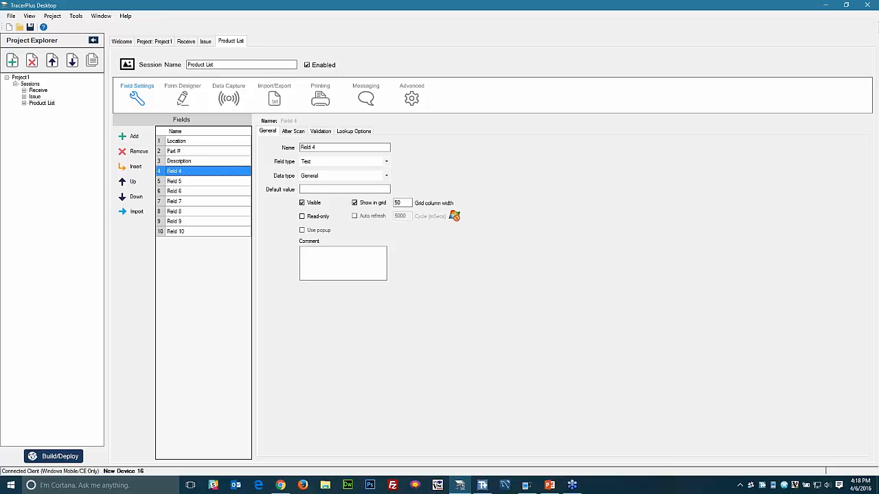
text(On Hand)
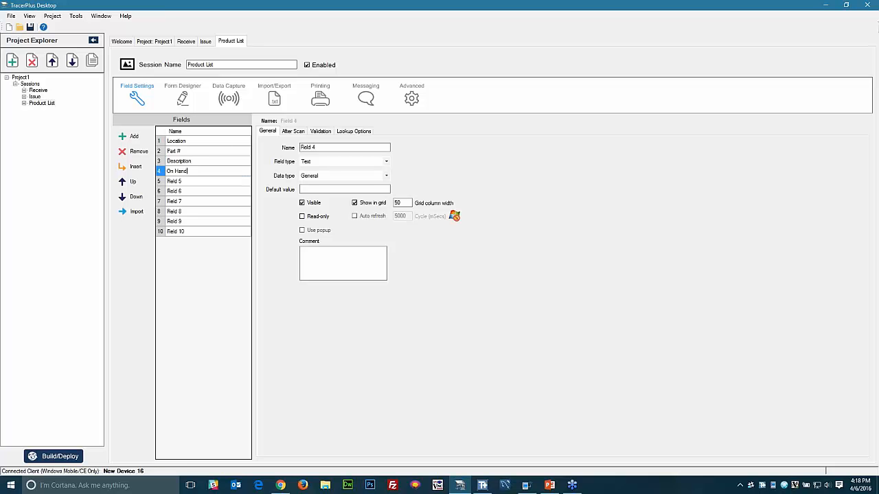
key(Return)
click(137, 152)
click(137, 152)
click(137, 152)
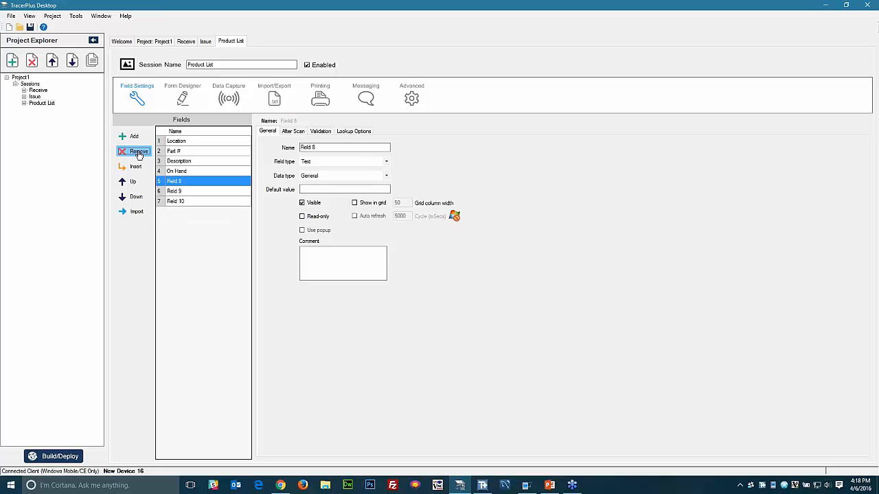
click(136, 151)
click(137, 152)
click(137, 151)
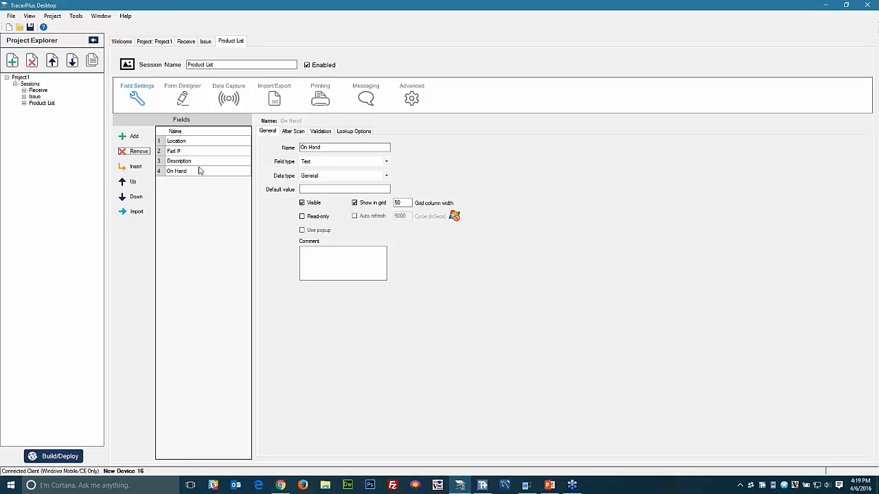
- In the Receive session, name the first two fields Date and Part #
click(38, 90)
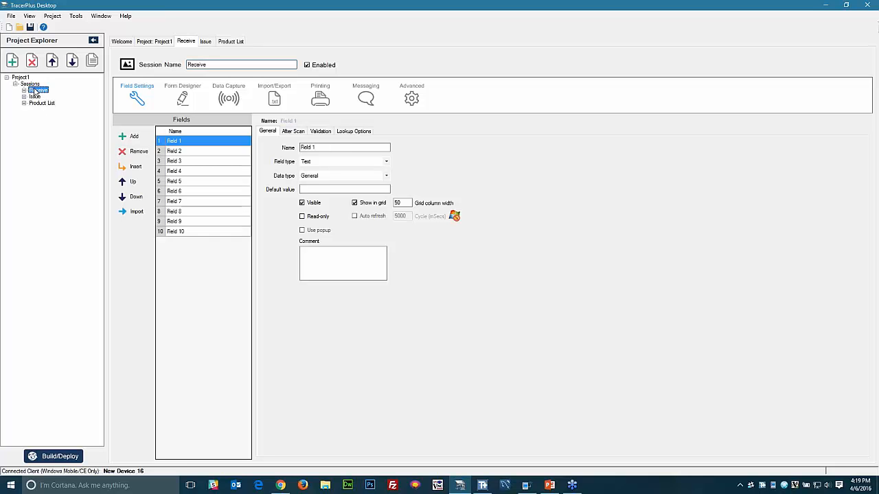
click(194, 145)
click(195, 142)
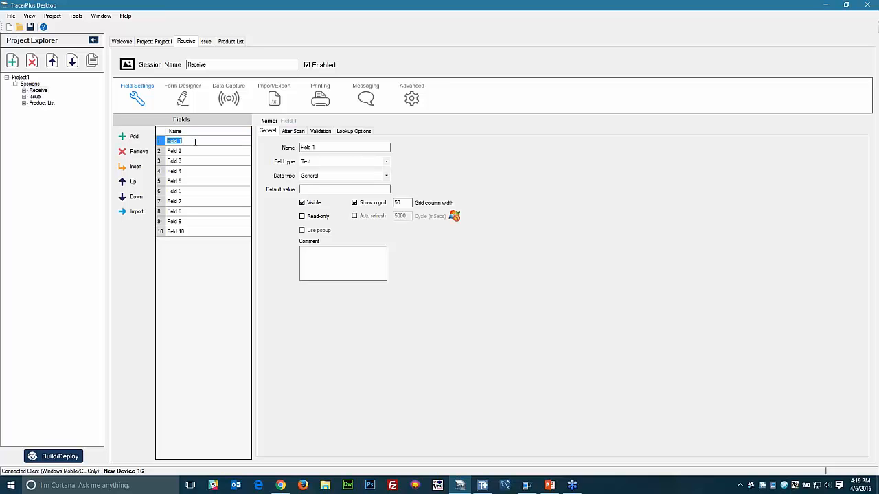
text(Date)
key(Return)
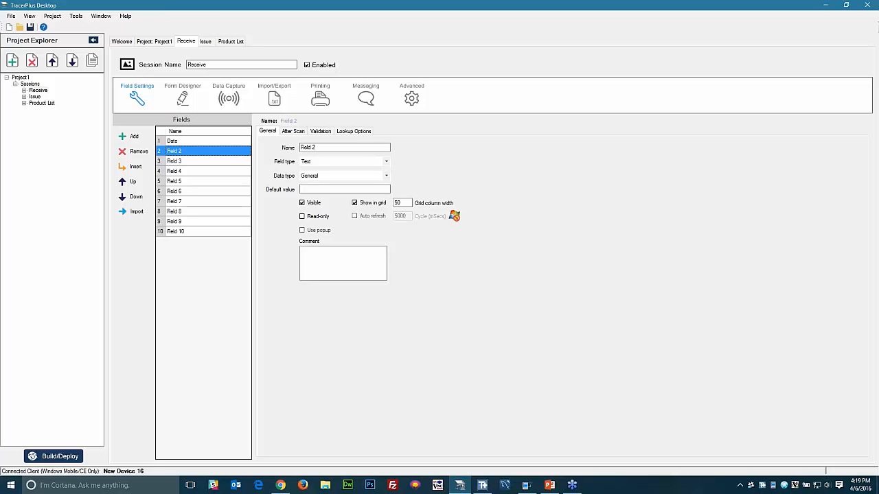
text(Part #)
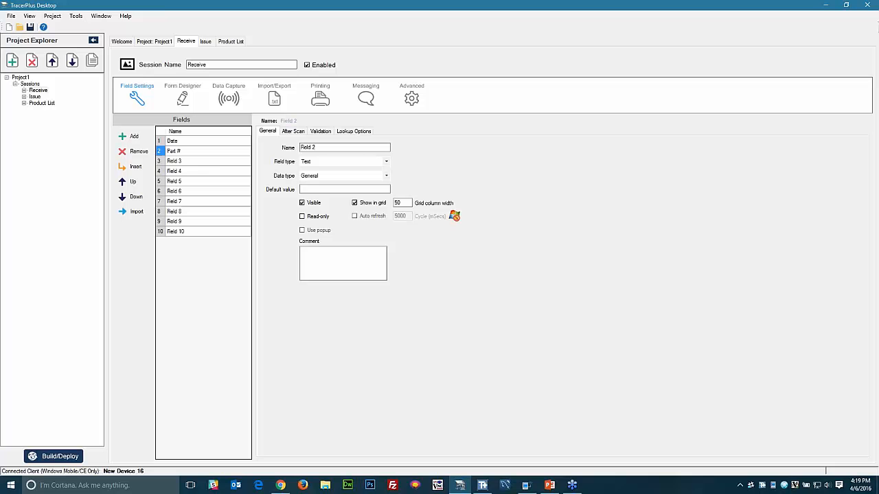
key(Return)
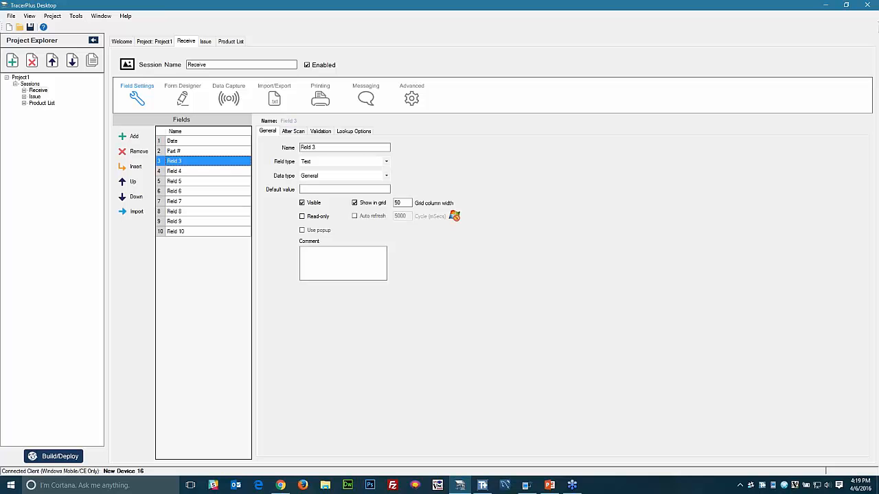
- Name Receive fields 3–6 Receive To, Description, On Hand and Receive Qty
text(Rece)
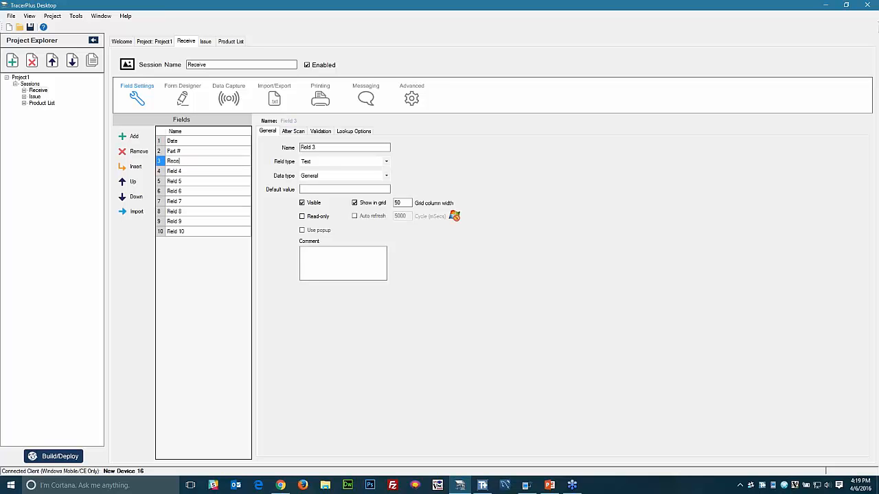
text(ive To)
key(Return)
text(Description)
key(Return)
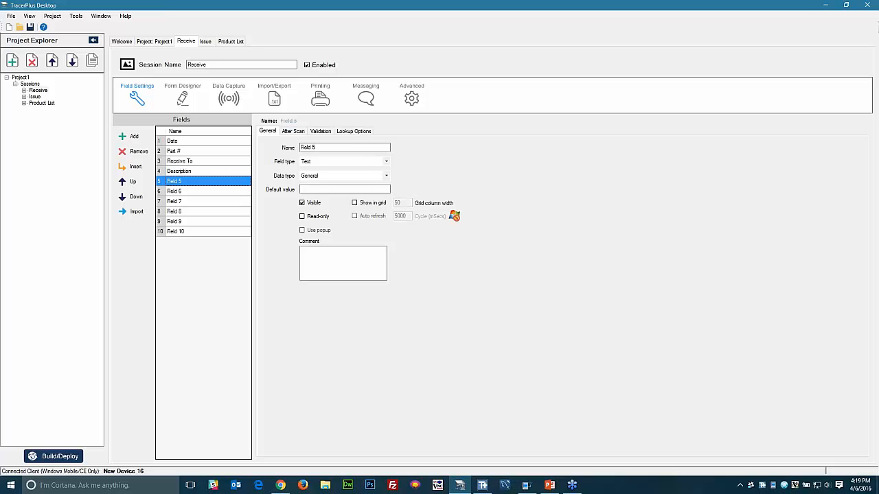
text(Qn Hand)
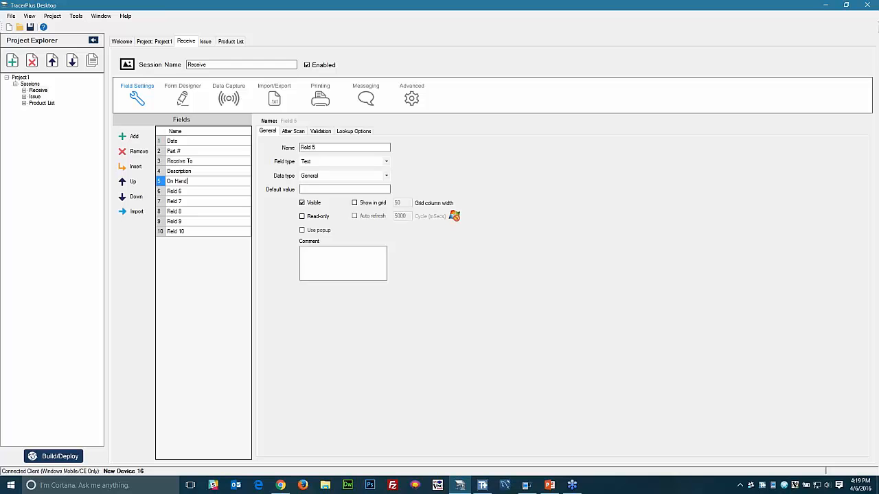
key(Return)
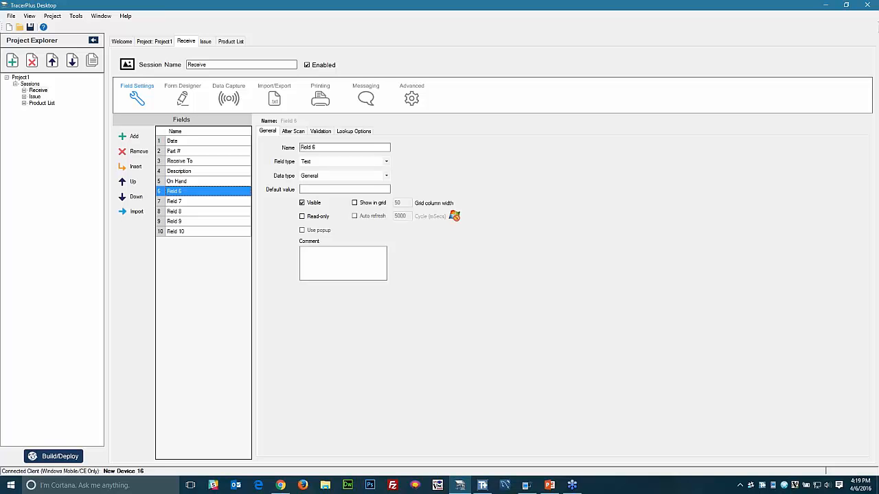
text(Receive )
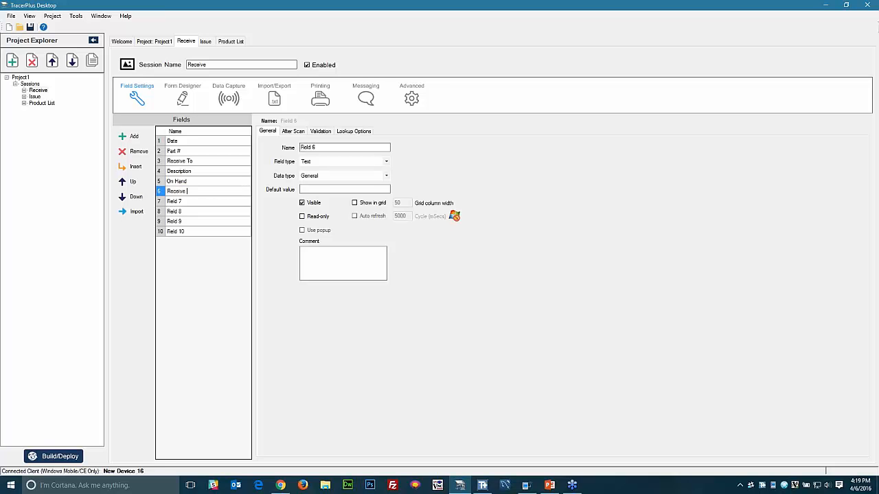
text(Qty)
key(Return)
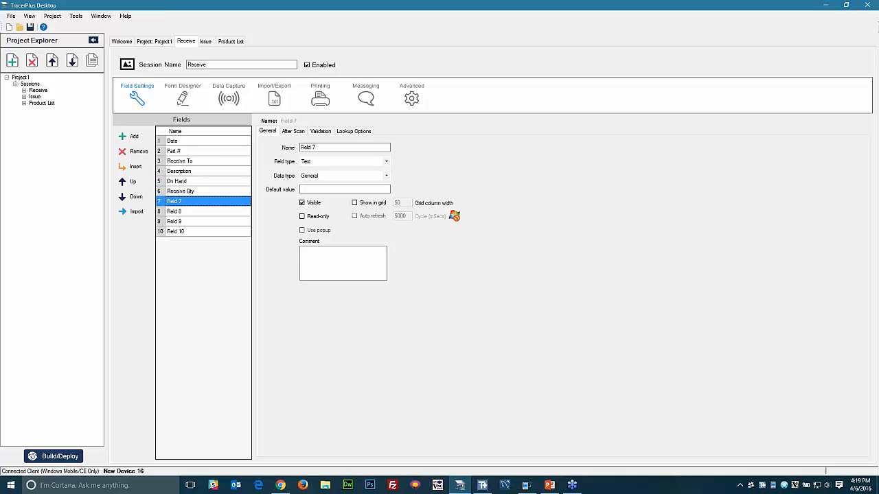
- In the Issue session, name the first two fields Date and Part #
click(35, 97)
double_click(194, 143)
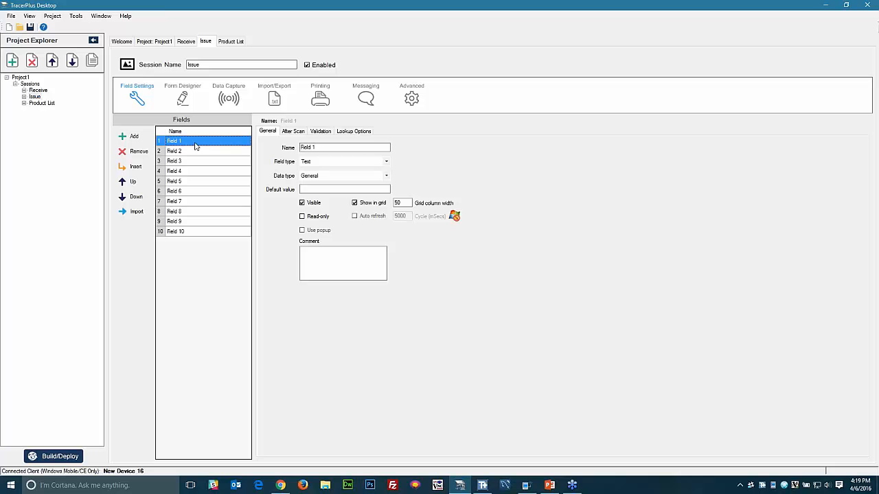
text(Date)
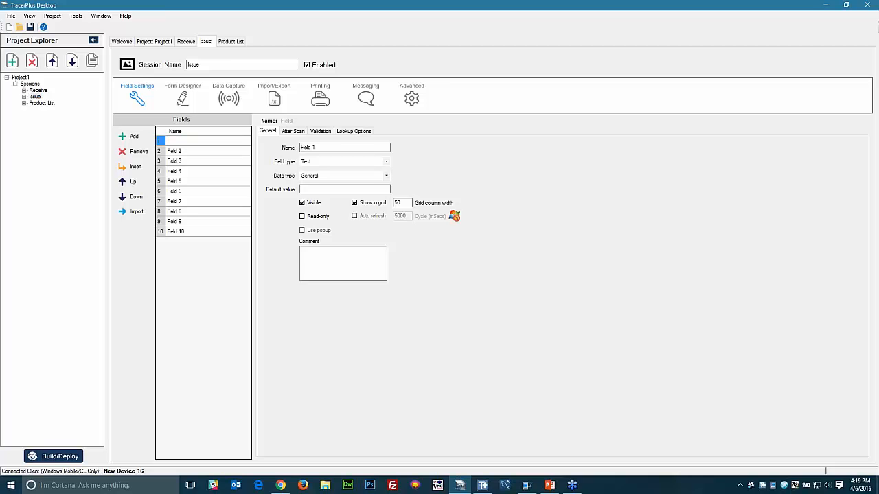
key(Return)
text(Part #)
key(Return)
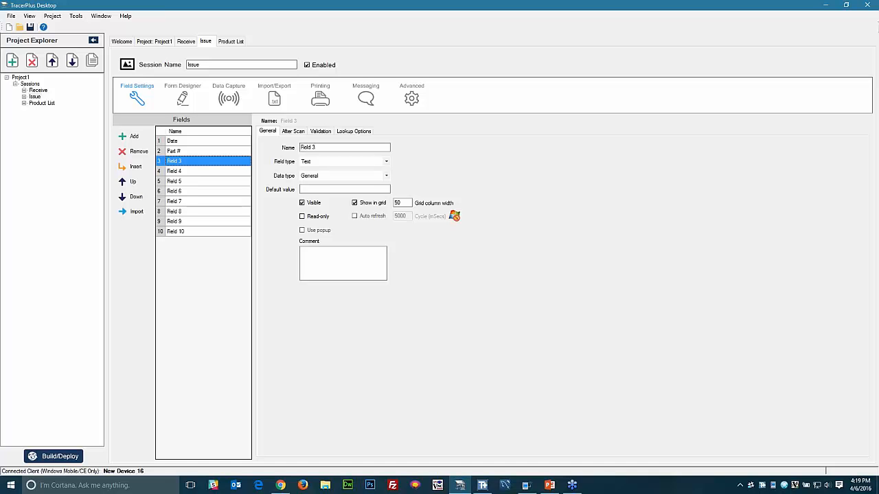
- Name Issue fields 3–6 Issue To, Description, On Hand and Issue Qty, then return to Receive
text(Is)
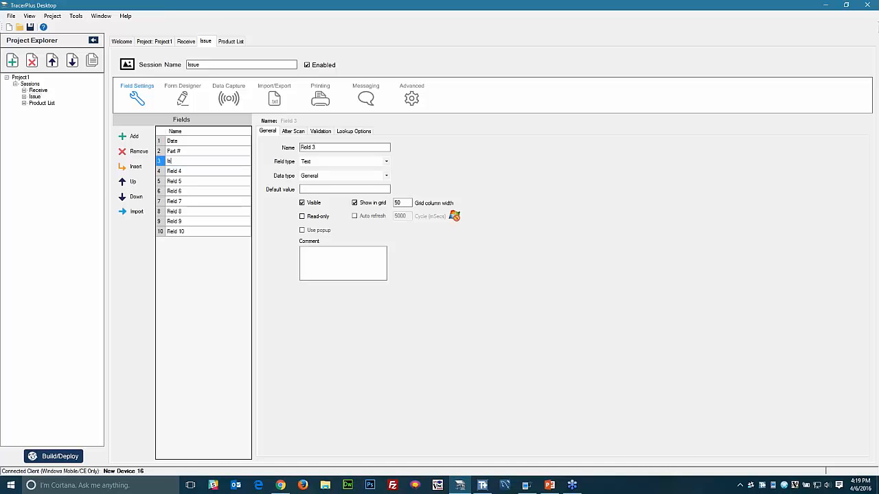
text(sue To)
key(Return)
text(Descripoti)
key(BackSpace)
key(Return)
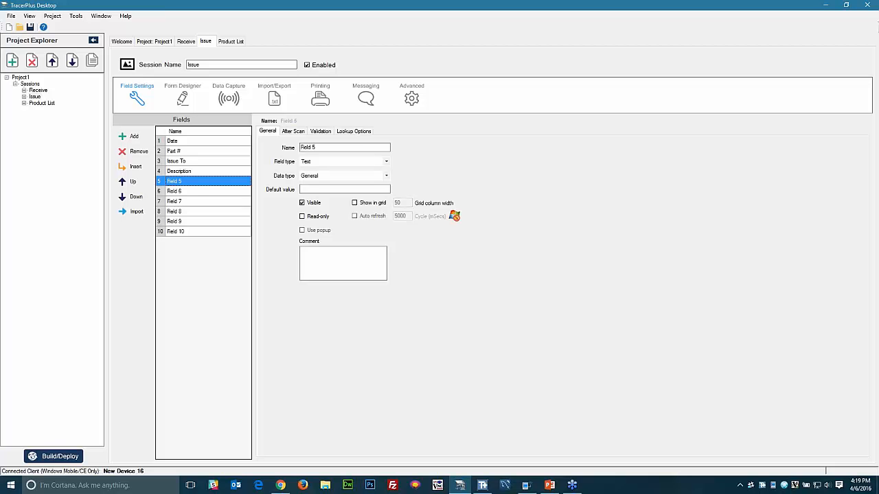
text(On Hand)
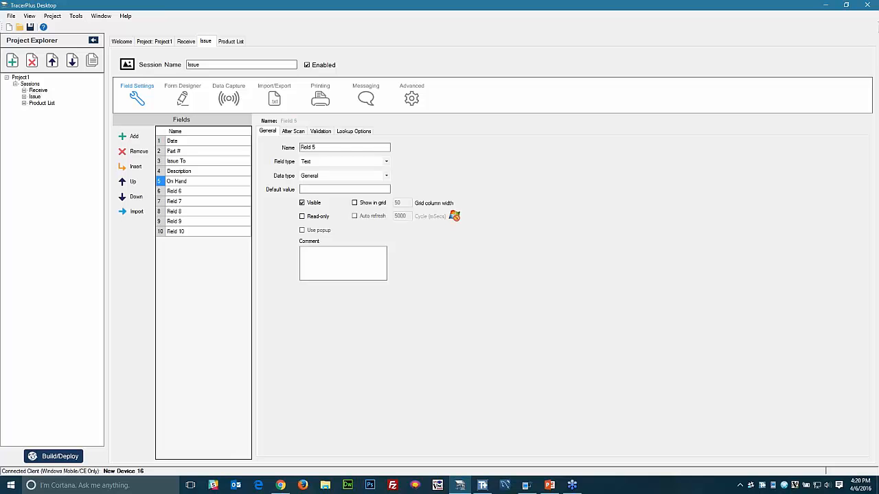
key(Return)
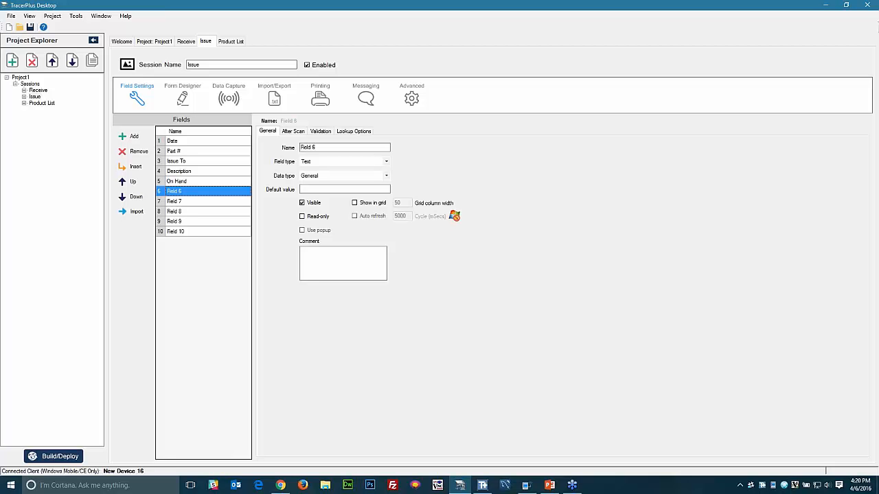
text(Issue Qty)
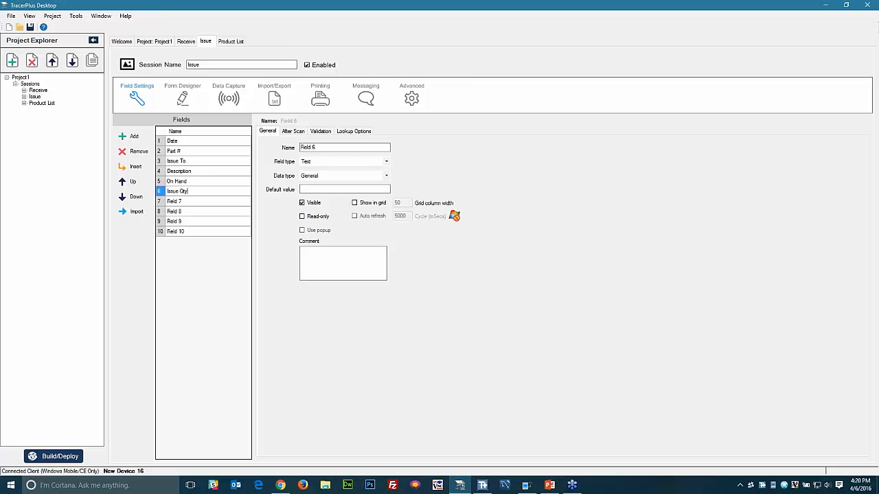
click(38, 90)
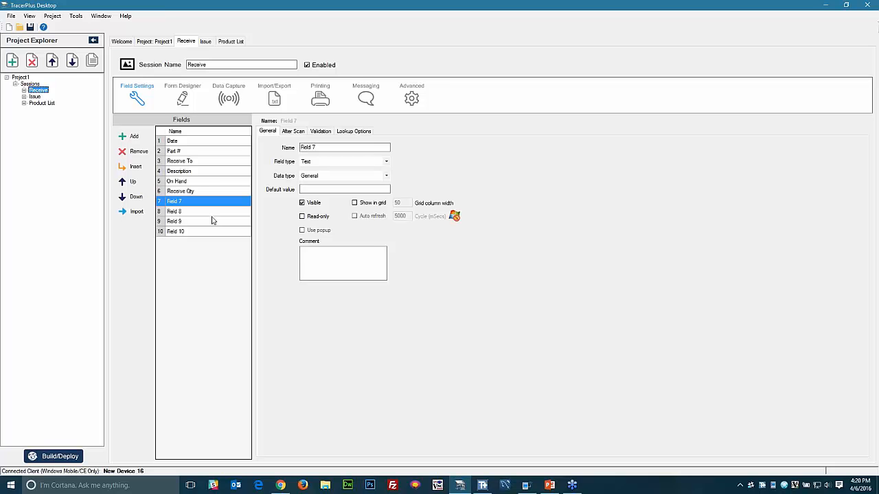
- Set the Date field's data type to DateTime with M/dd/yyyy format and mark it read-only
click(182, 143)
click(316, 176)
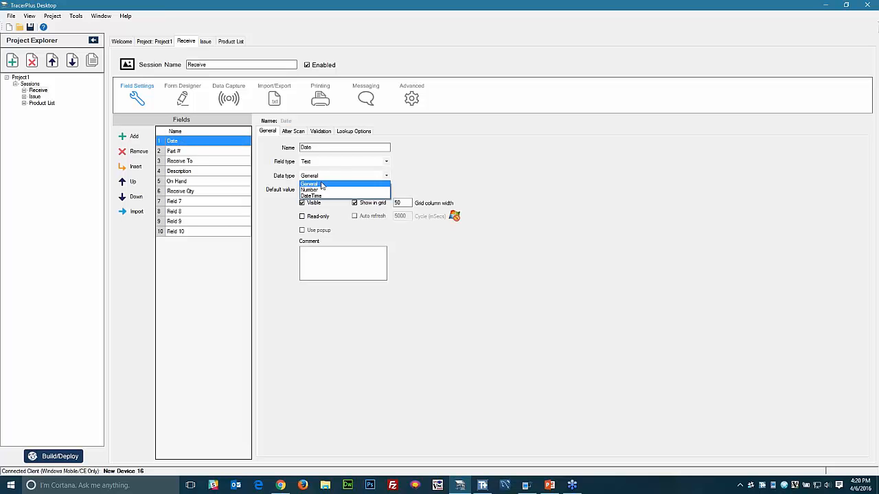
click(318, 197)
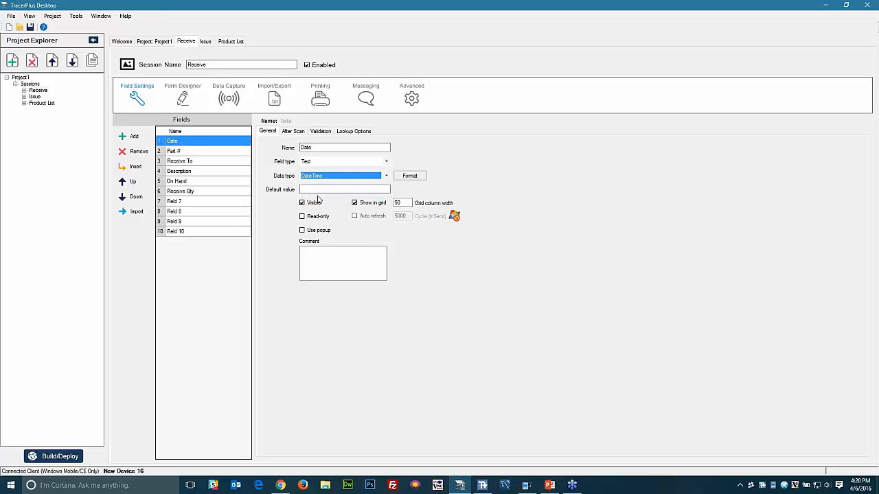
click(410, 180)
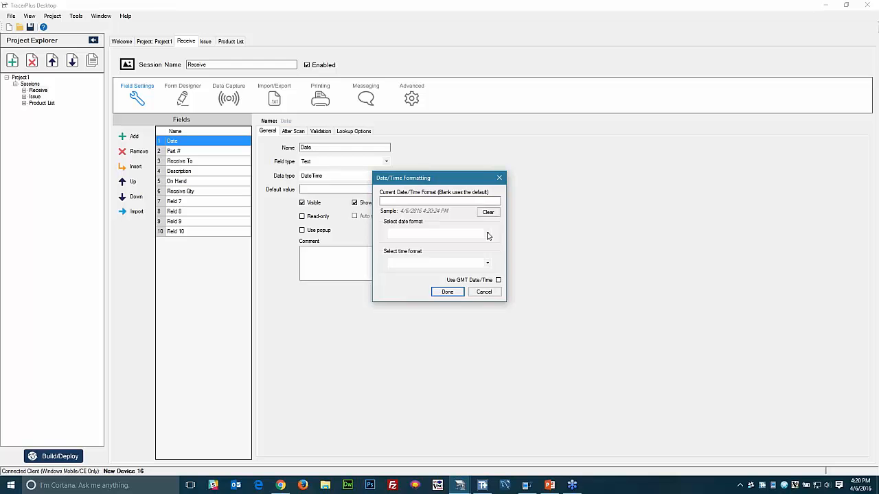
click(488, 236)
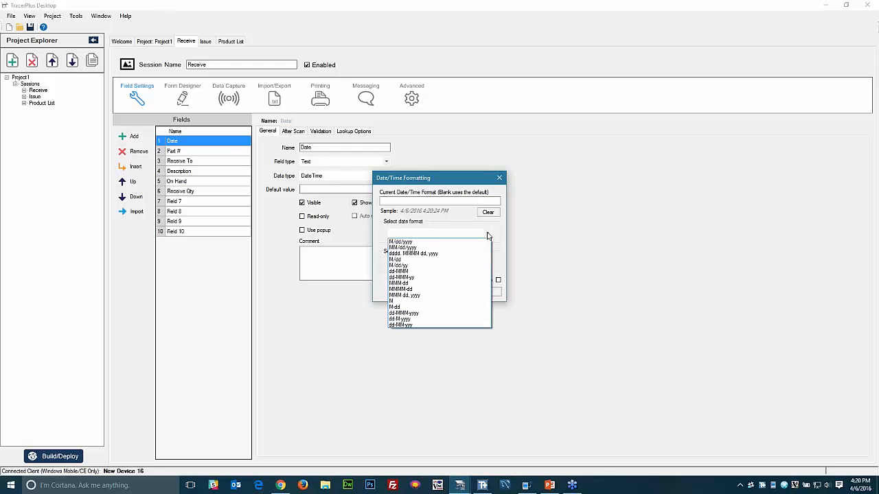
click(409, 243)
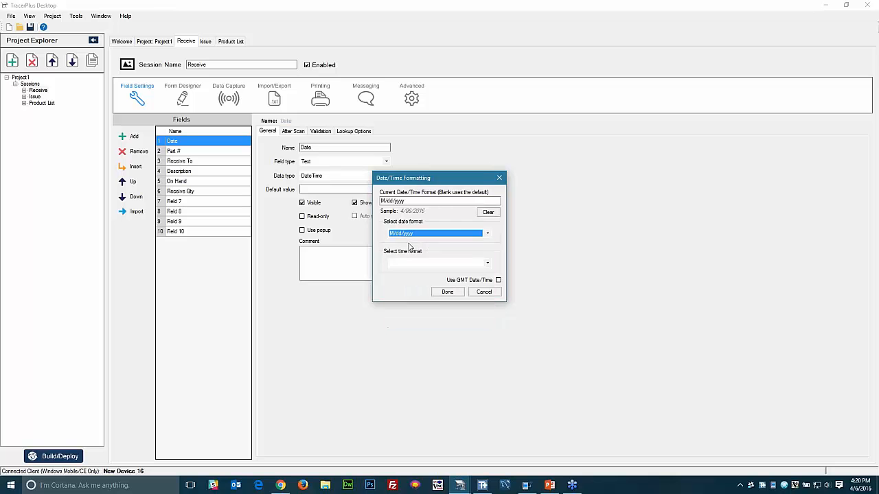
click(447, 294)
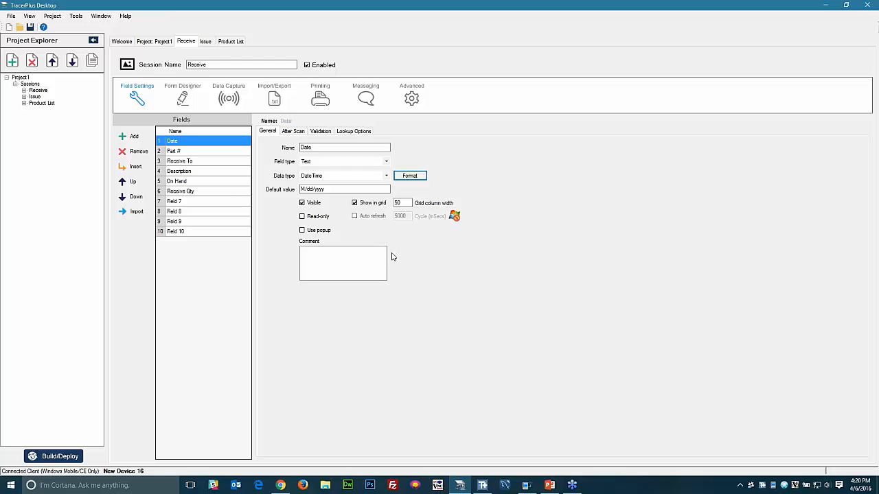
click(302, 217)
- Change the Receive To field's type to Drop Down
click(184, 152)
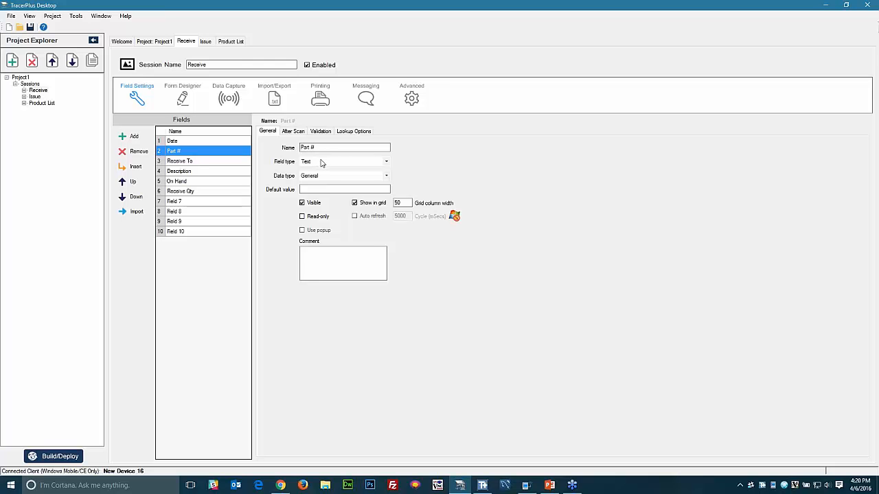
click(185, 162)
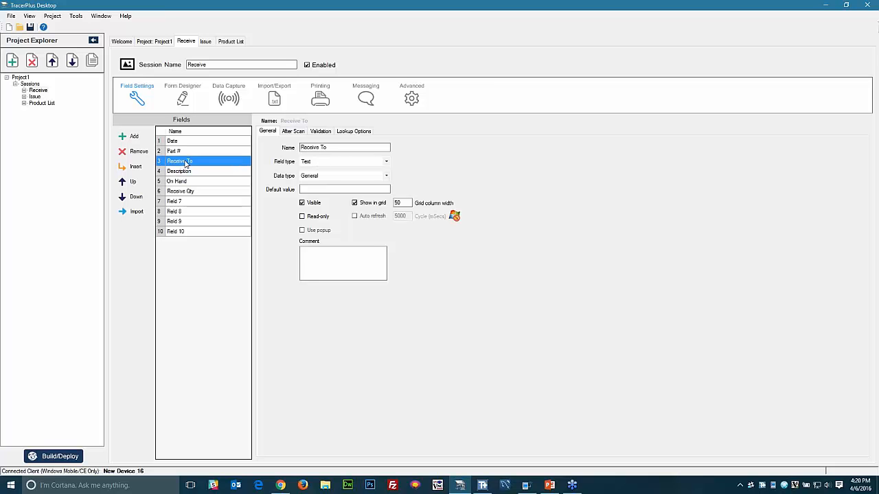
click(318, 164)
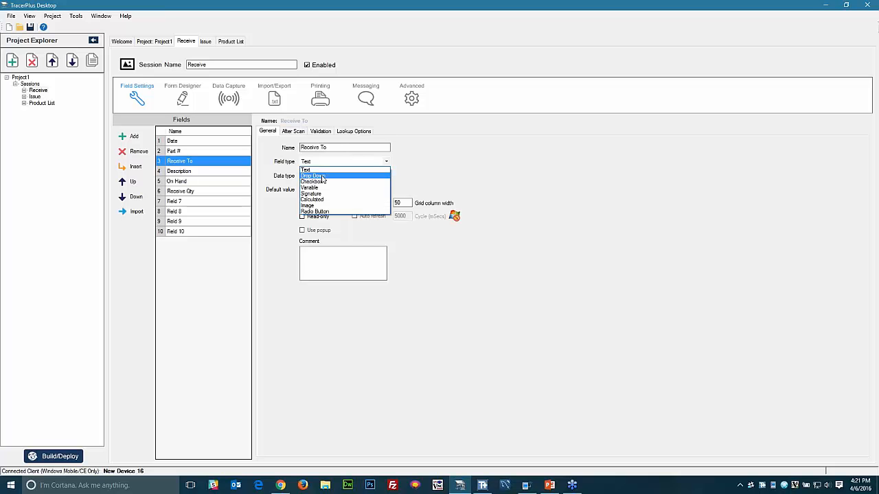
click(323, 176)
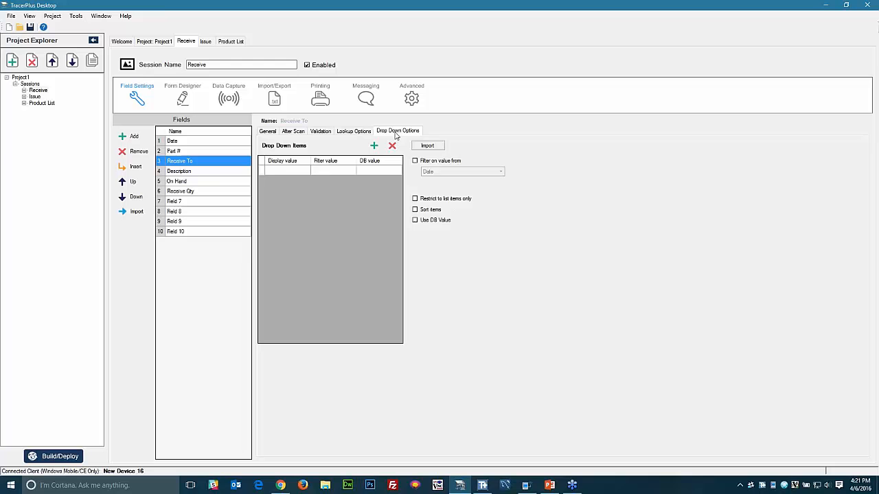
- Enter the drop-down items Stockroom 1, Stockroom 2 and Stockroom 3
click(284, 172)
text(Sto)
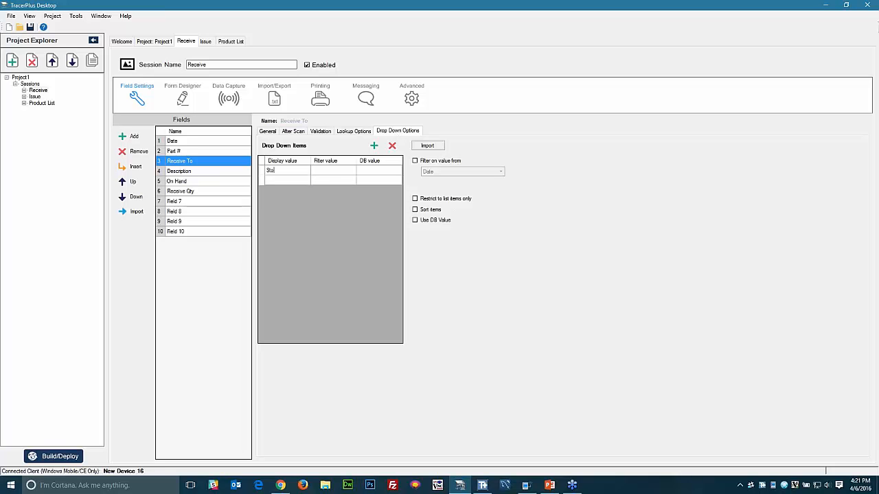
text(ckroom 1)
key(Return)
text(St)
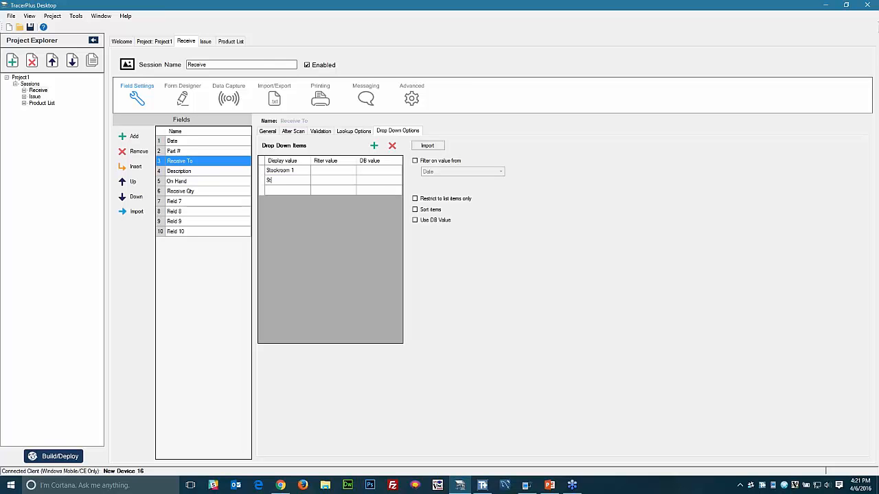
text(ockroom 2)
key(Return)
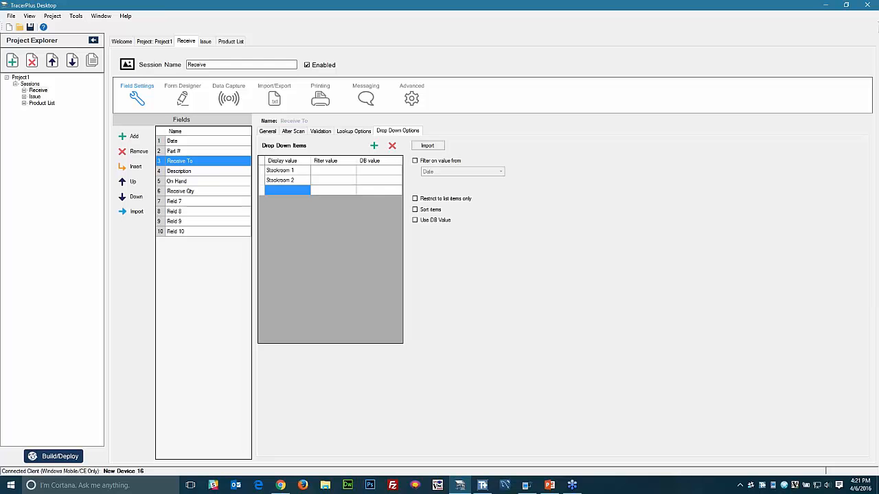
text(Stockr)
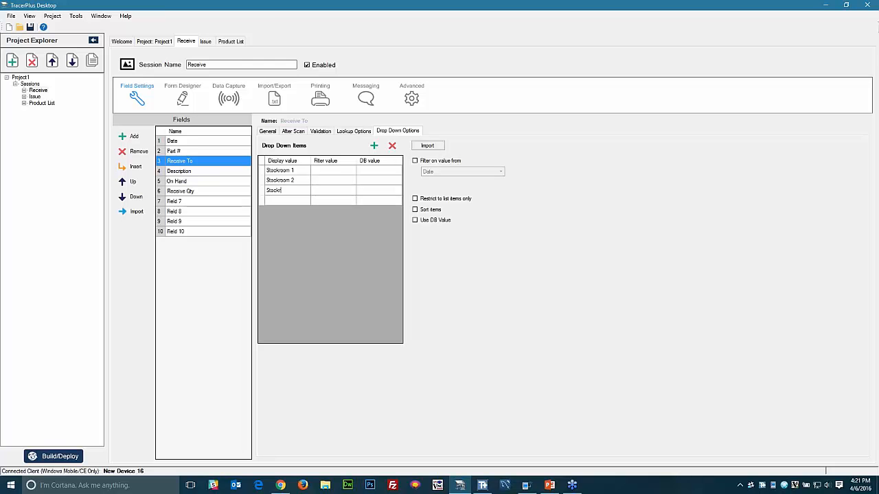
text(oom 3)
key(Return)
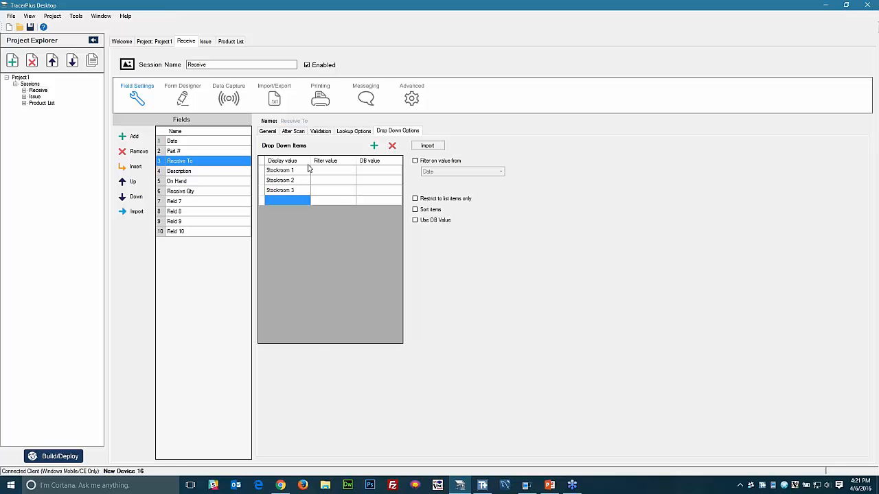
click(330, 200)
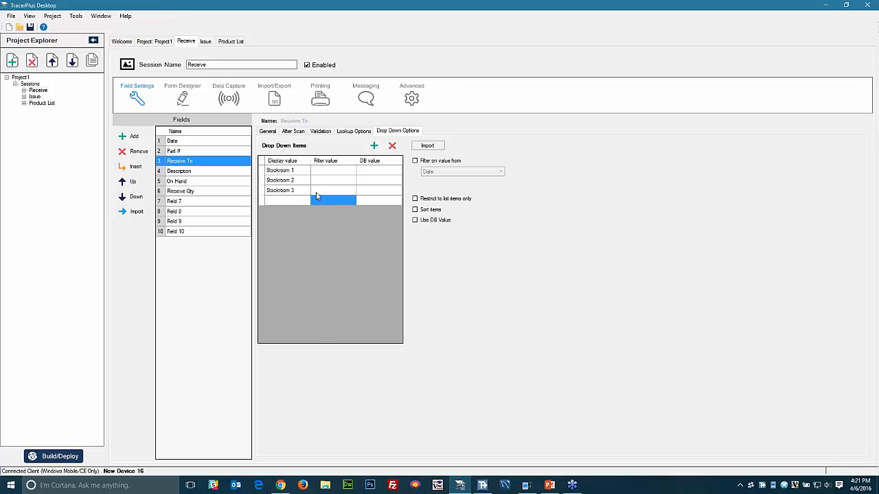
- Select the Receive Description field and leave its field type set to Text
click(197, 172)
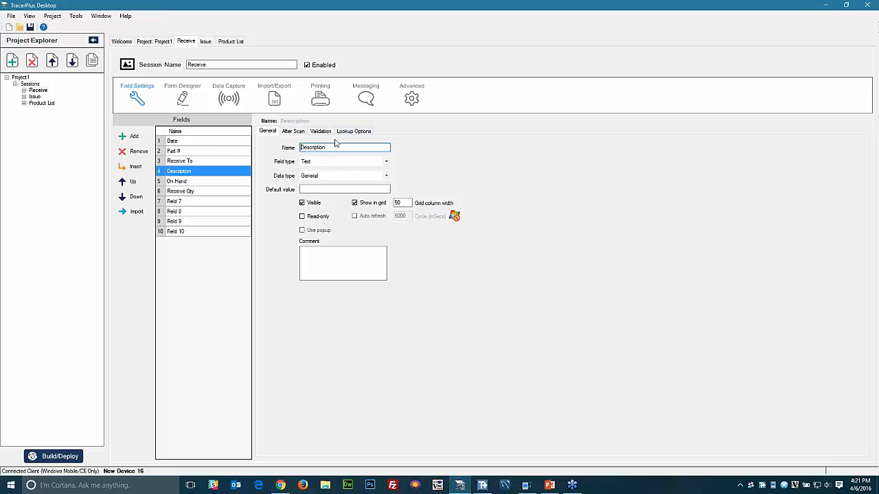
click(324, 165)
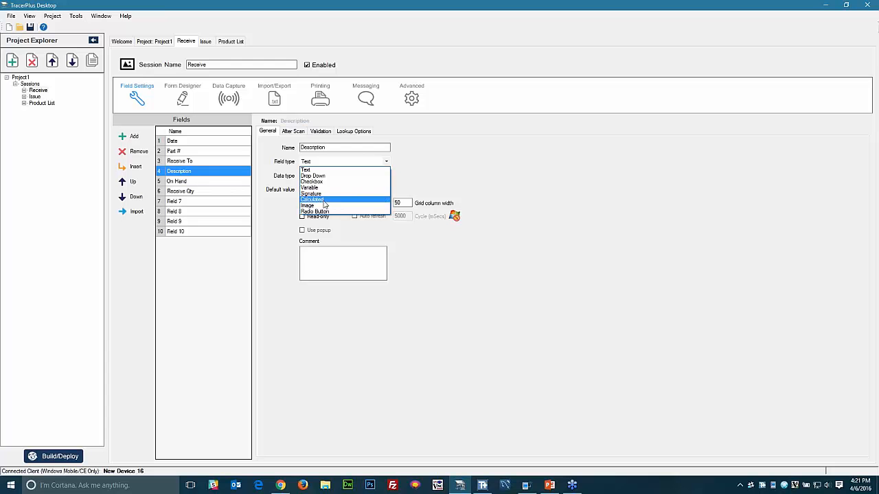
click(439, 165)
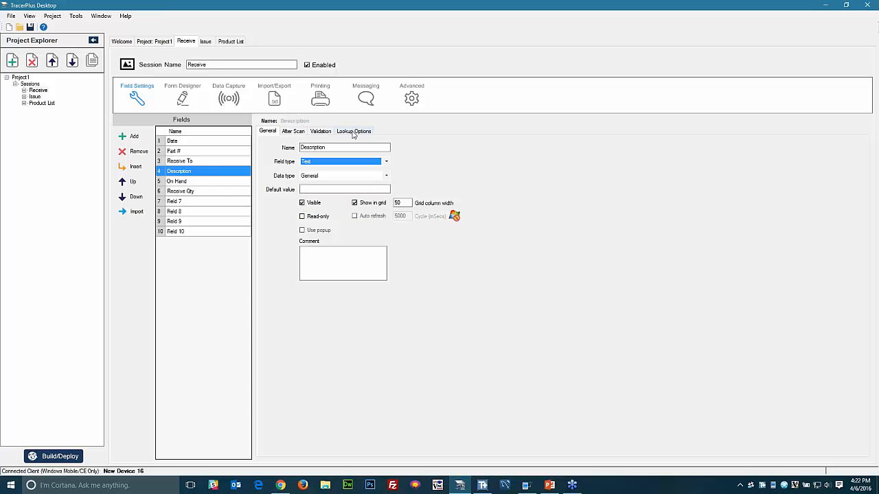
- Enable lookups on the Description field with Product List as the source session
click(353, 131)
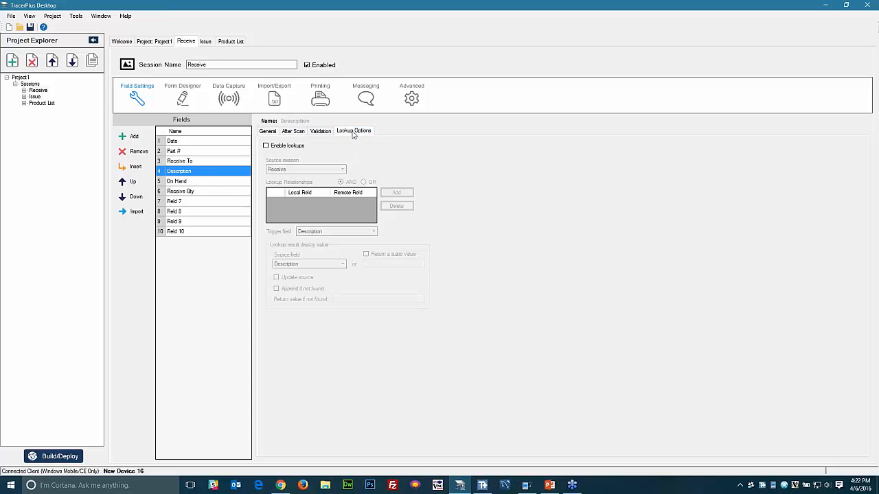
click(266, 146)
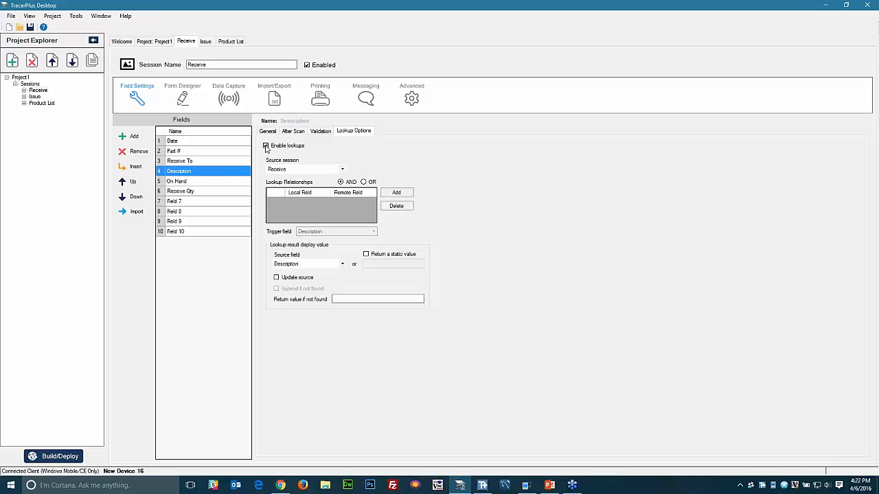
click(342, 171)
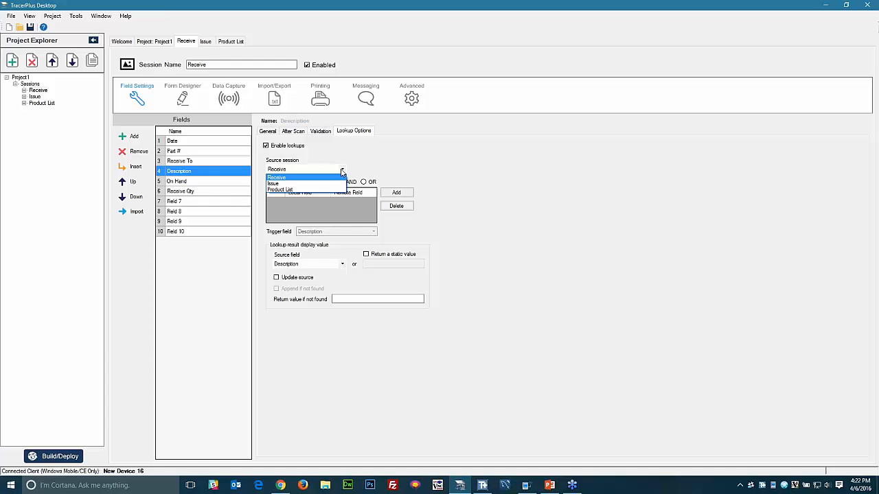
click(295, 189)
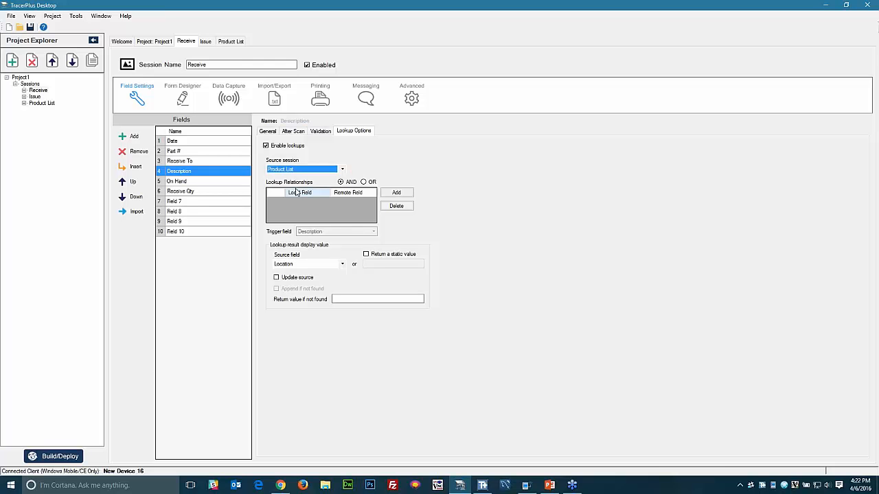
click(313, 209)
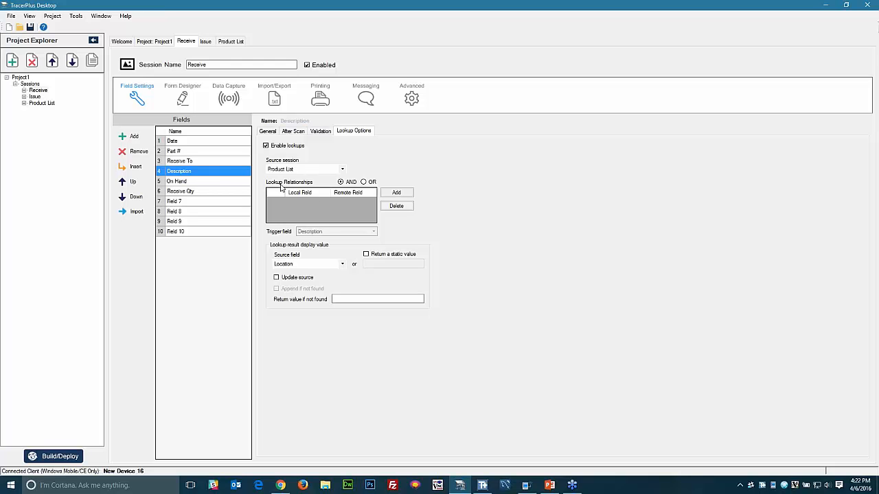
- Add a lookup relationship matching local Part # to Product List's Part #
click(396, 193)
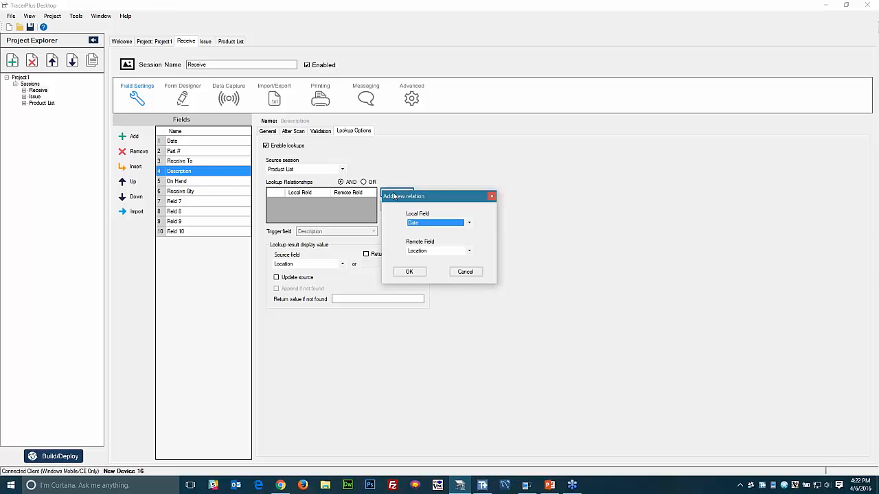
click(419, 223)
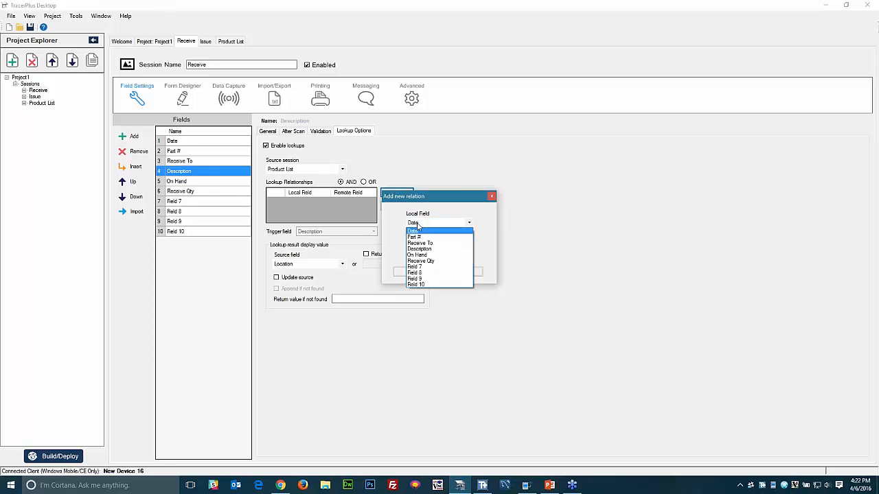
click(414, 237)
click(422, 251)
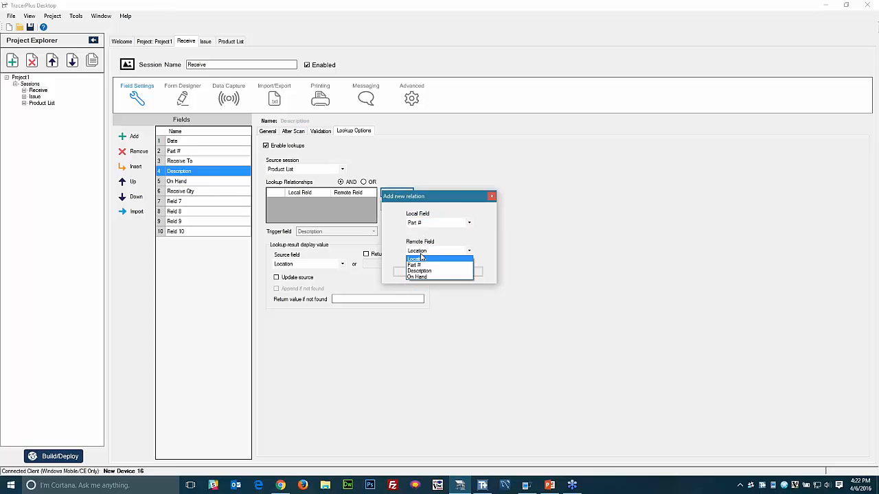
click(418, 265)
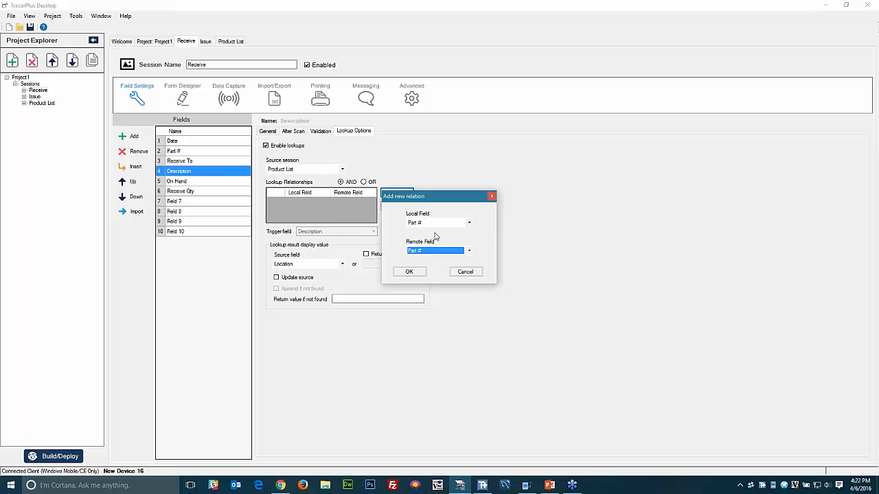
click(410, 270)
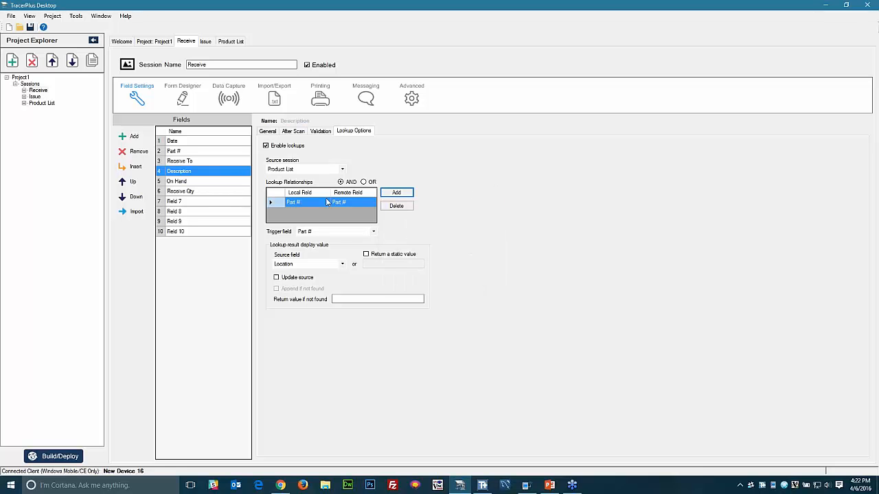
- Return Product List's Description, 'Item Not Found' when unmatched, with Part # as trigger field
click(294, 265)
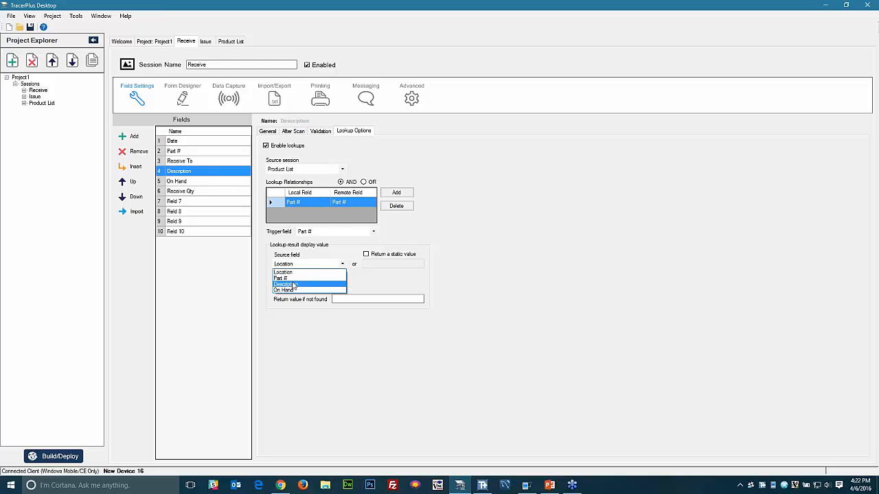
click(291, 284)
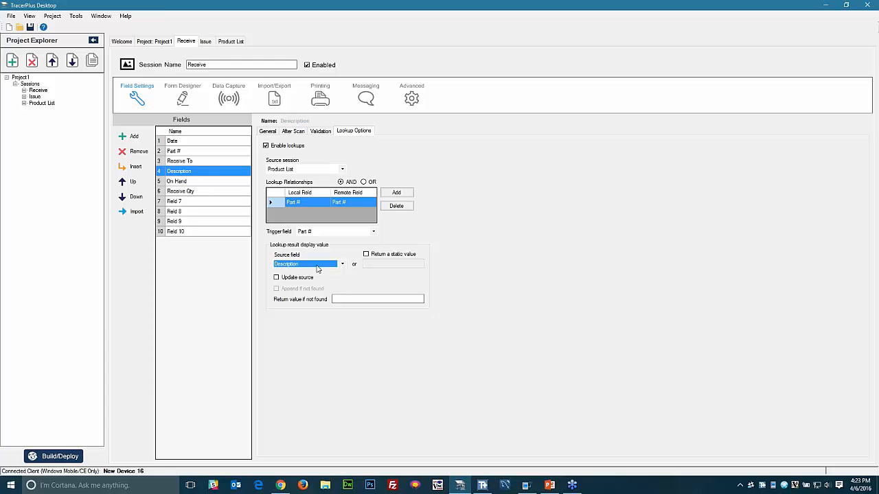
click(358, 299)
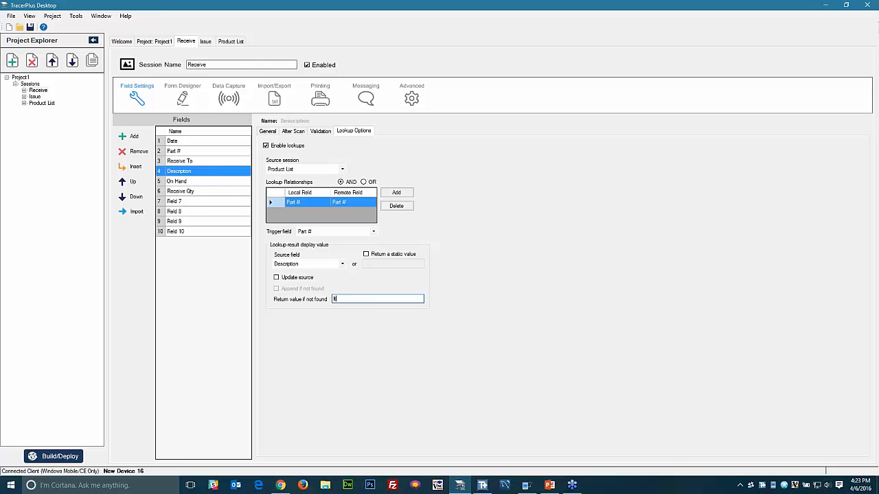
text(Not Found)
key(Tab)
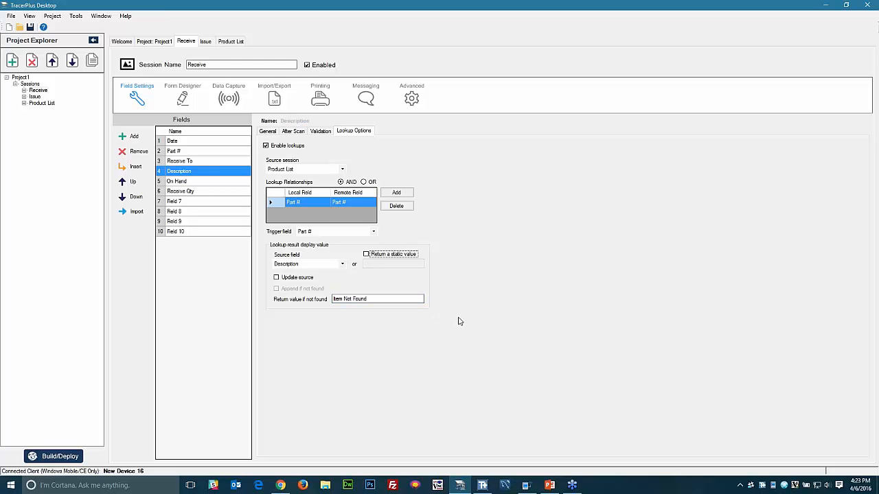
click(321, 233)
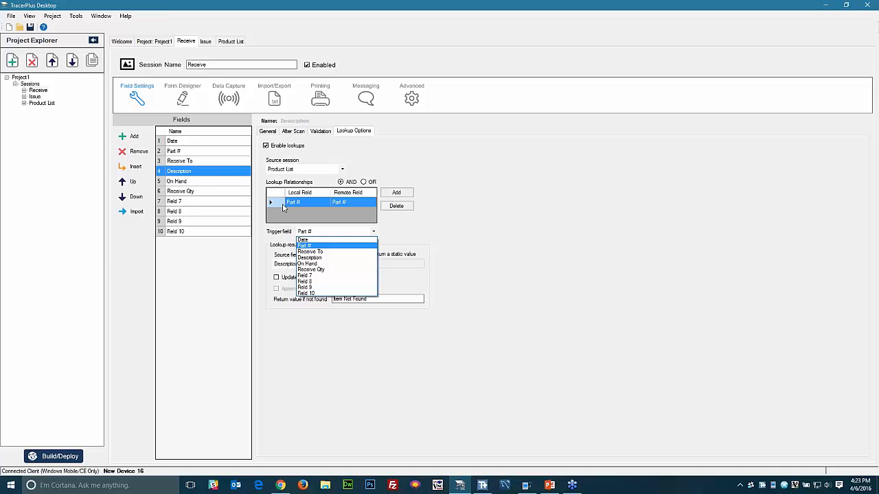
click(502, 230)
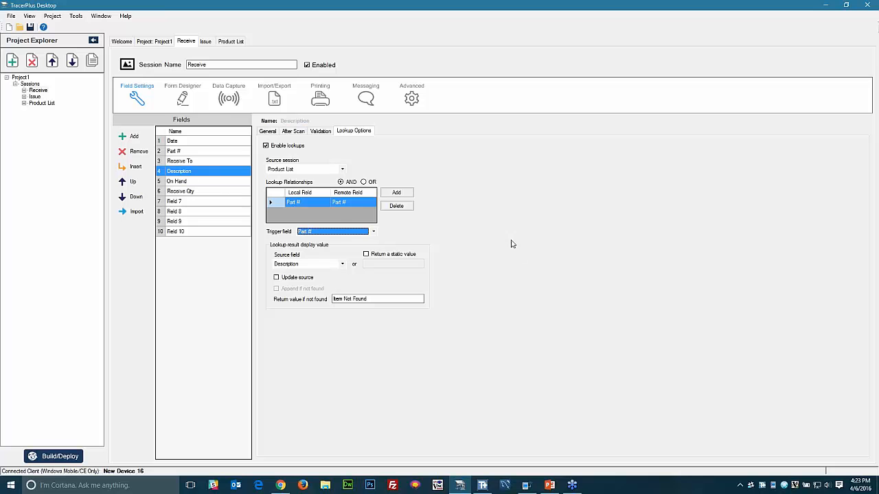
- Enable an On Hand lookup from Product List, relating Receive To to Location
click(195, 184)
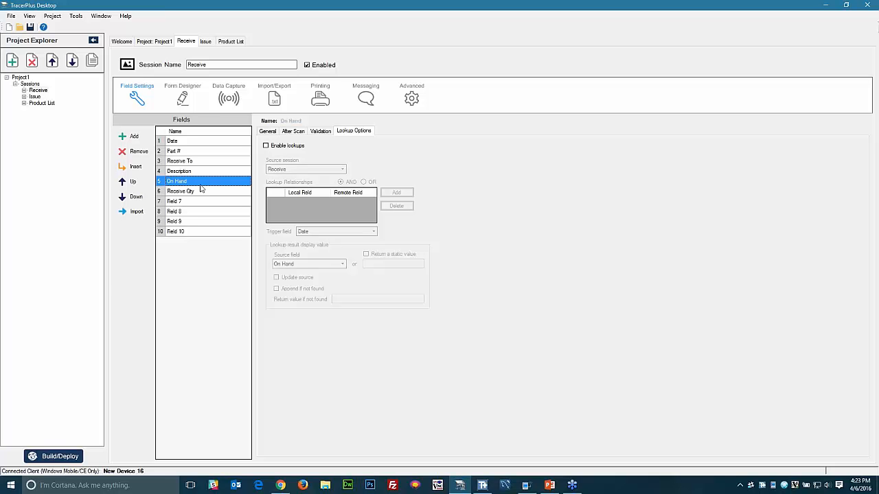
click(266, 147)
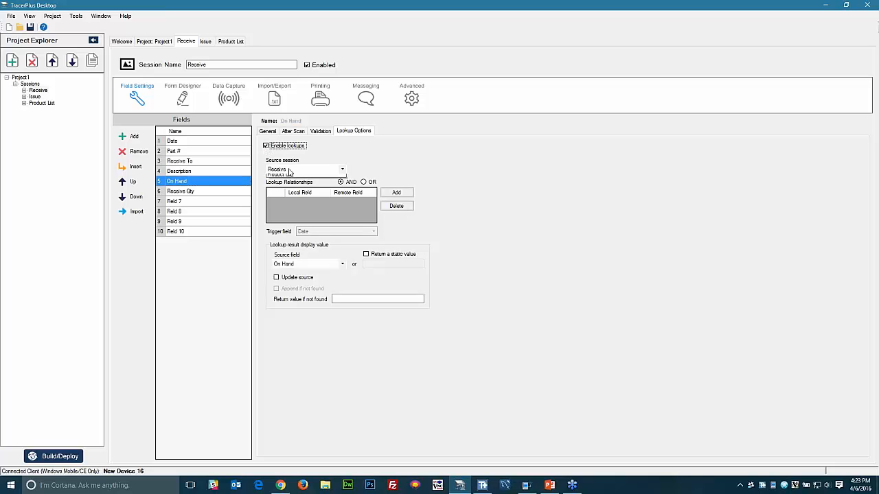
click(290, 170)
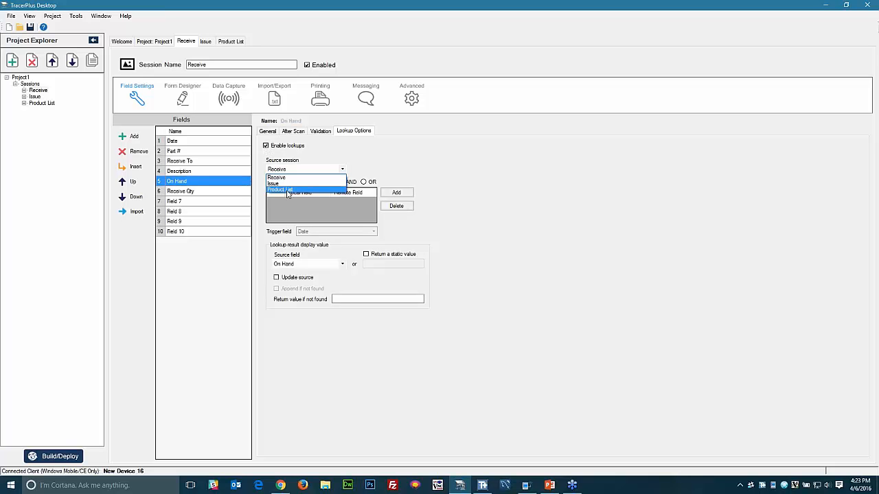
click(287, 190)
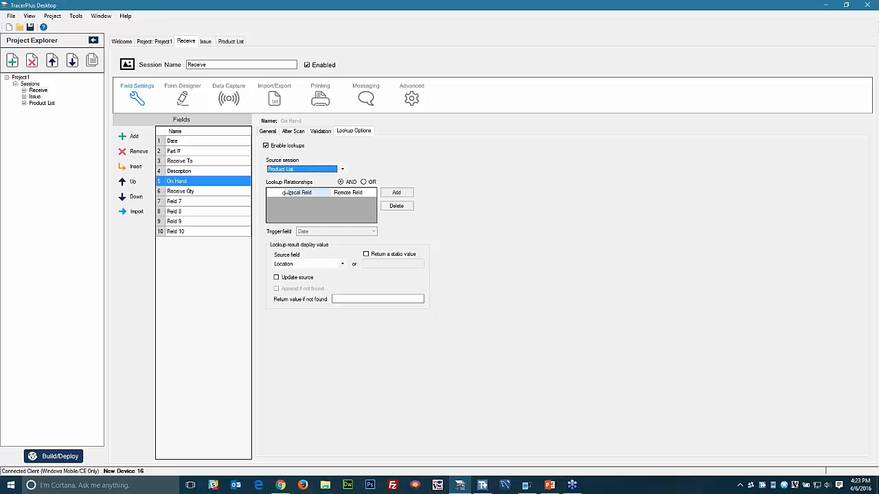
click(399, 194)
click(414, 223)
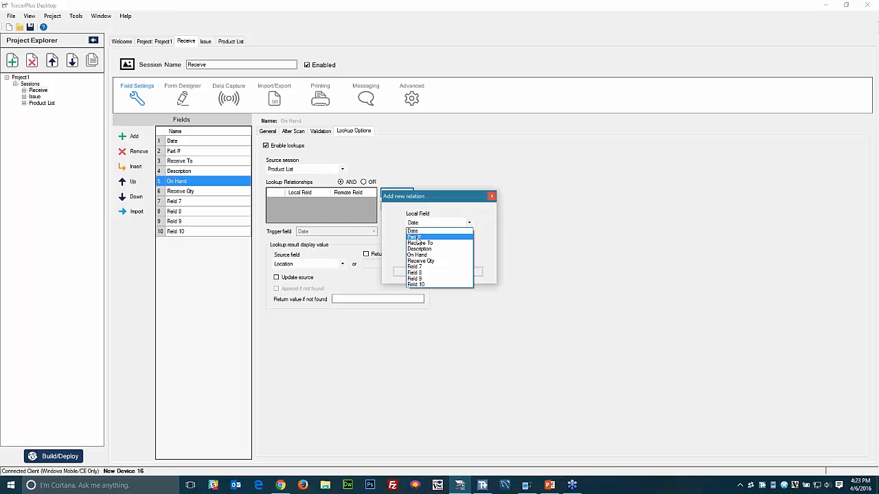
click(421, 244)
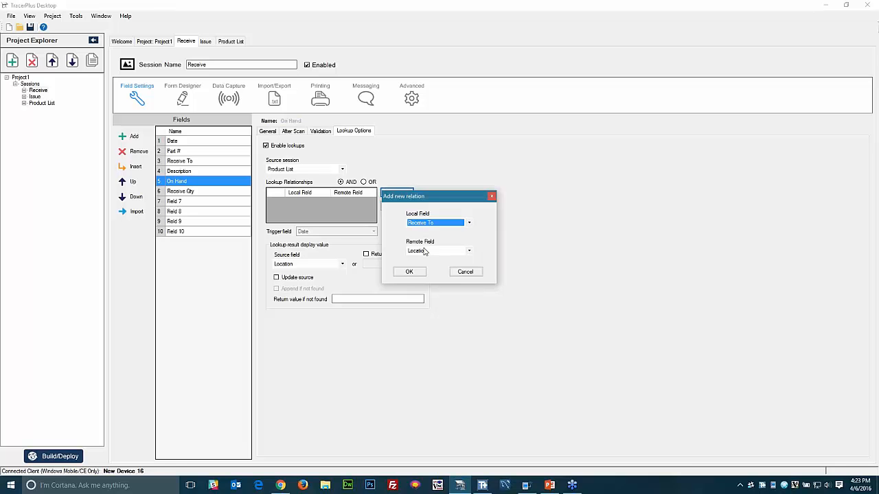
click(405, 272)
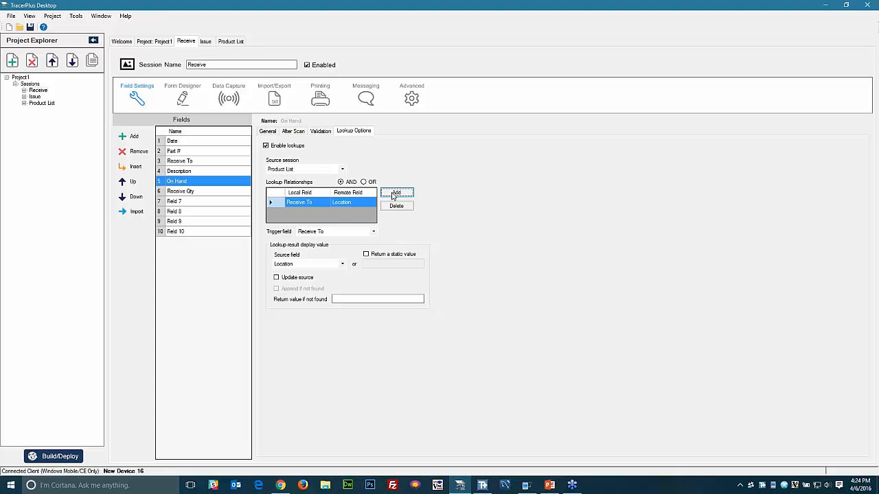
- Add a second lookup relationship matching Part # to Product List's Part #
click(396, 193)
click(426, 228)
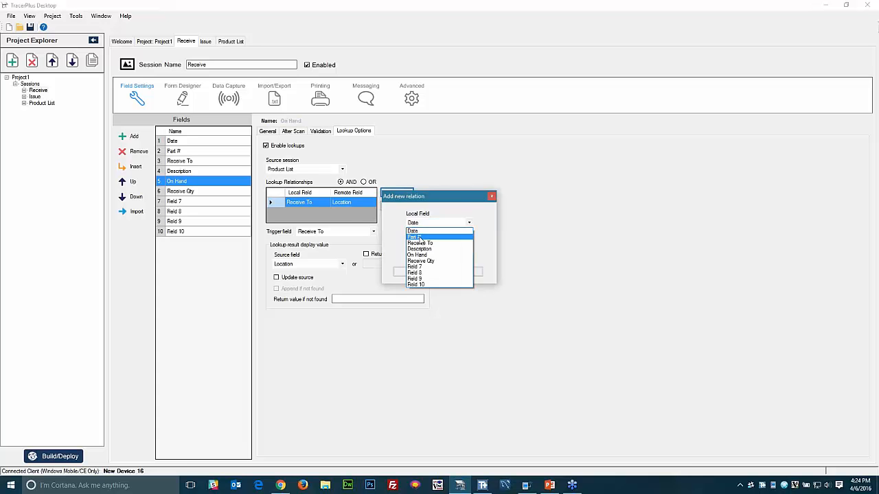
click(420, 238)
click(419, 253)
click(416, 265)
click(408, 271)
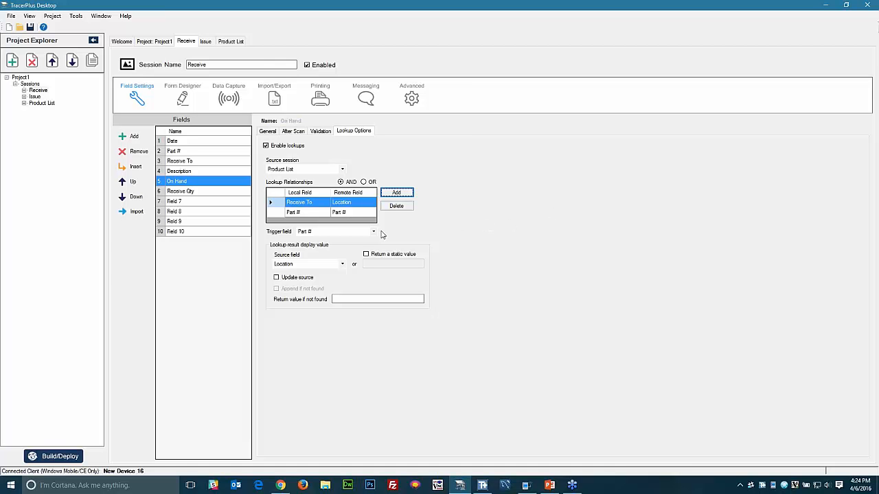
- Make On Hand's lookup trigger on Receive To and return Product List's On Hand value
click(319, 234)
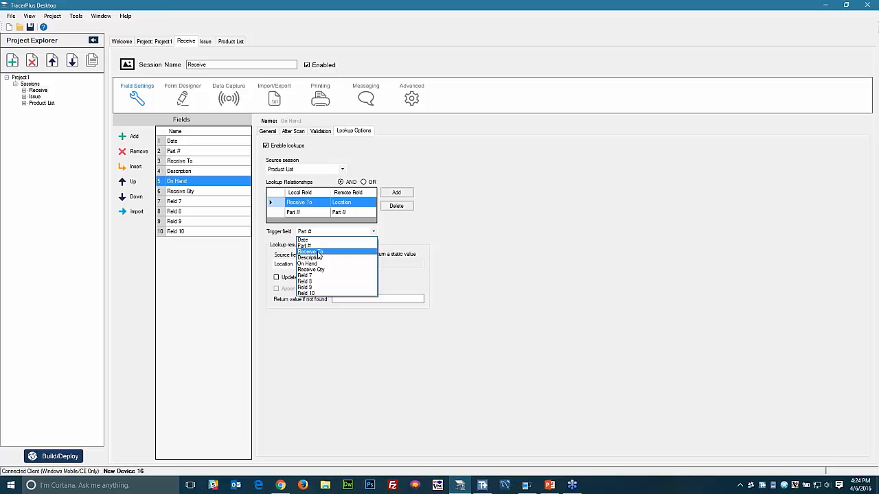
click(319, 253)
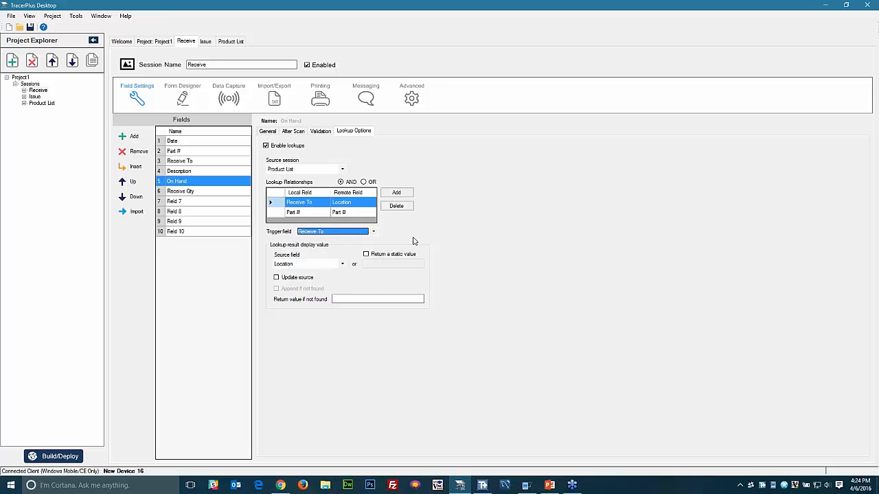
click(290, 265)
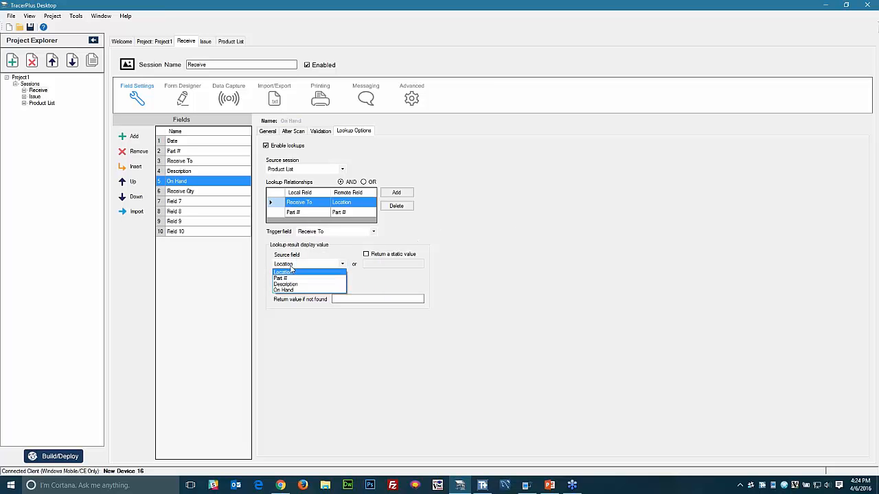
click(288, 290)
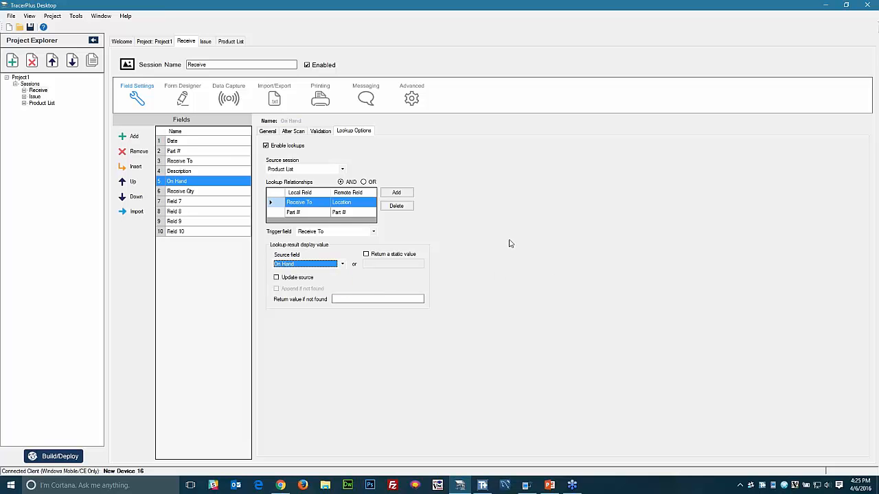
click(210, 190)
click(267, 132)
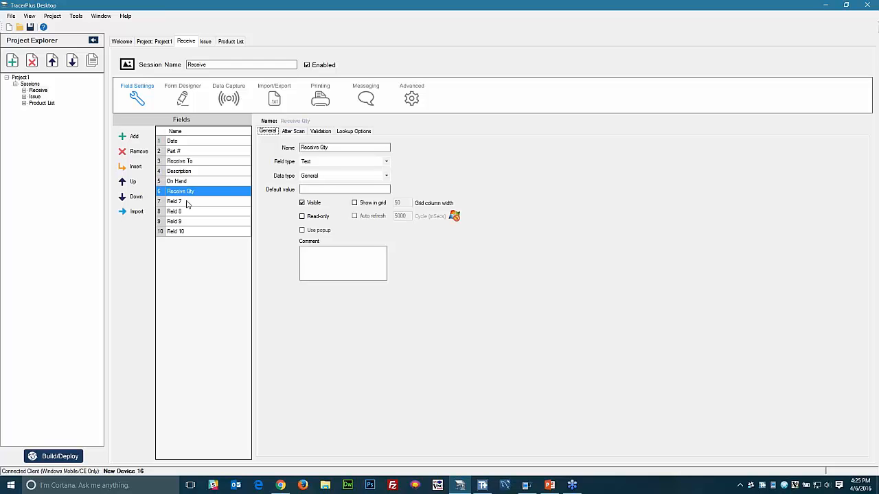
- Rename Field 7 to Update_Qty, set its type to Calculated, and tick Enable lookups
click(187, 203)
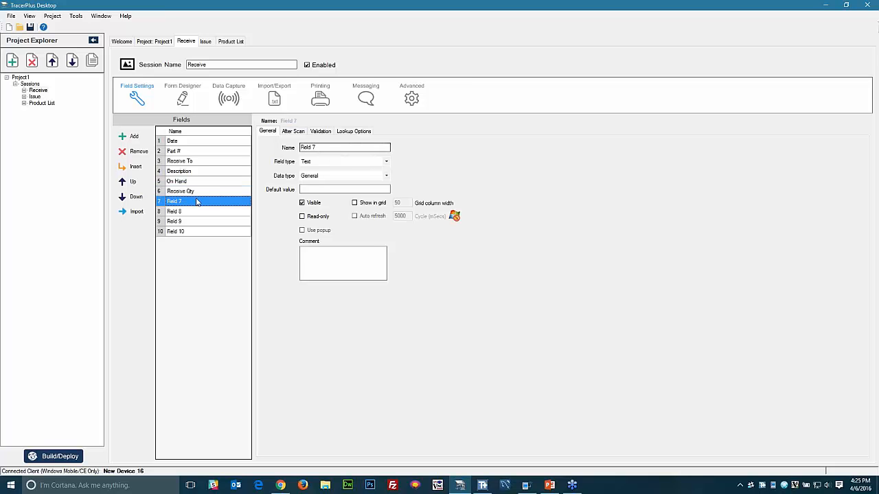
click(197, 201)
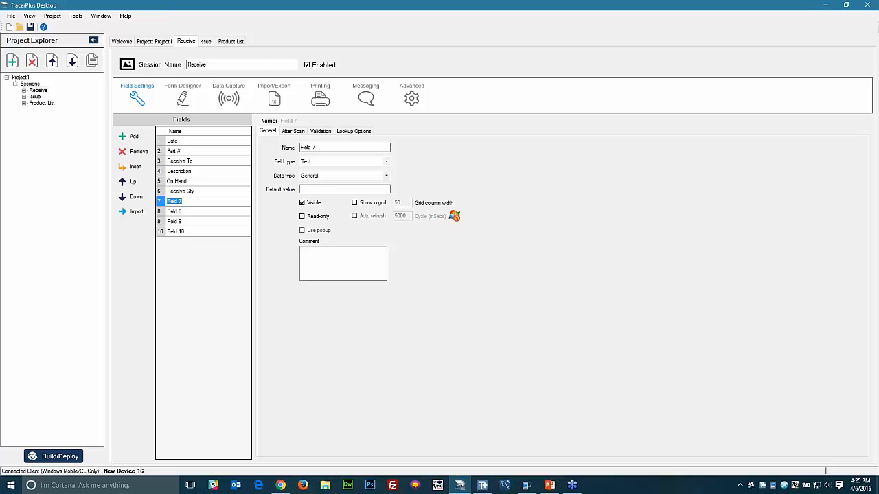
text(Update_Qty)
click(204, 193)
click(202, 202)
click(320, 164)
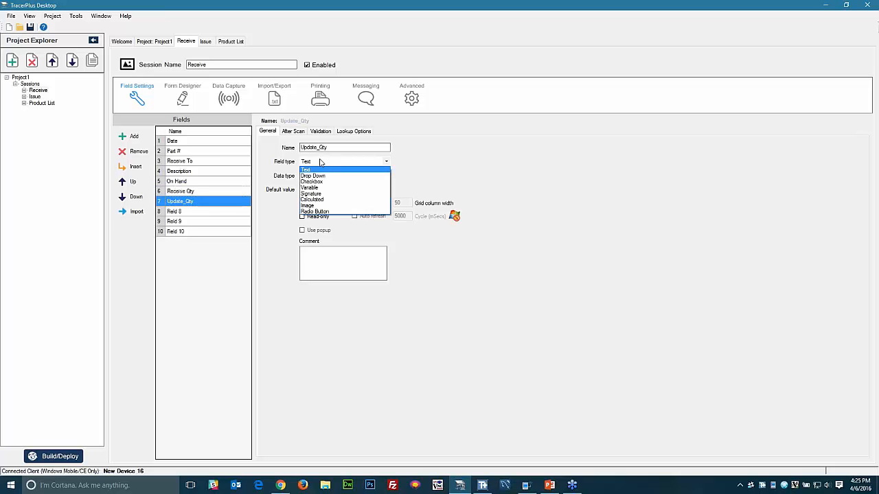
click(321, 202)
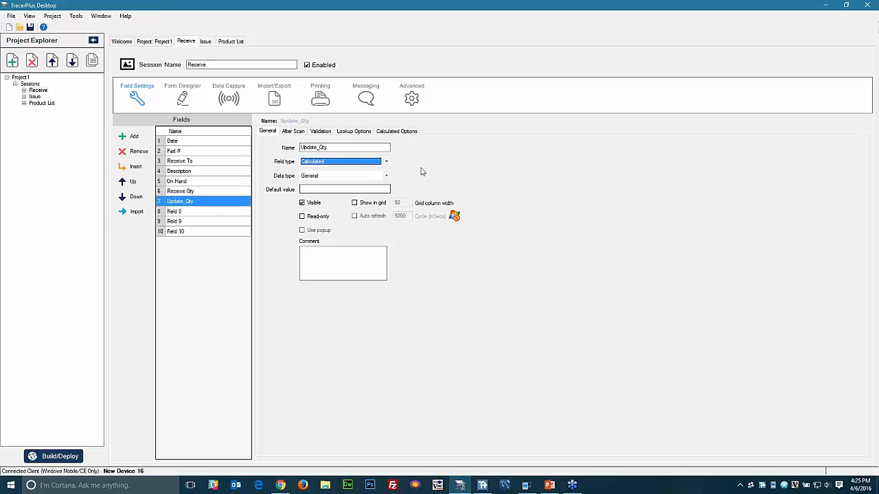
click(346, 131)
click(267, 146)
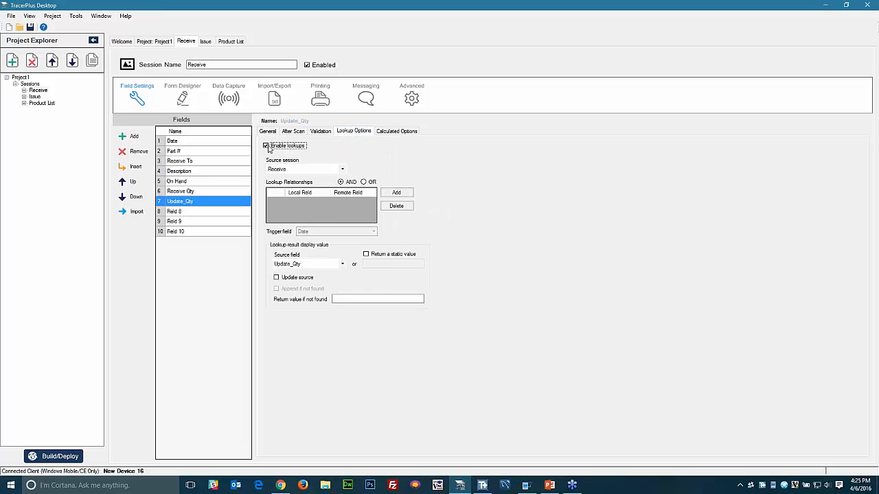
- Point Update_Qty's lookup at Product List and relate Receive To to Location
click(188, 182)
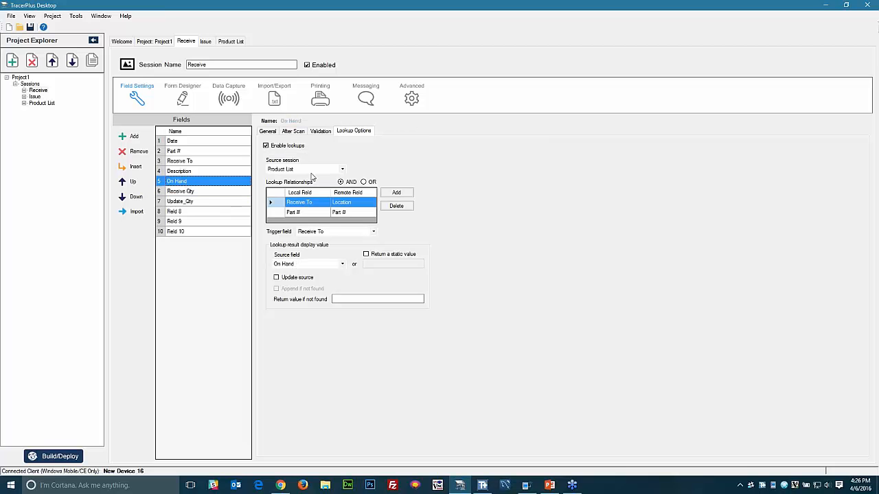
click(201, 201)
click(302, 169)
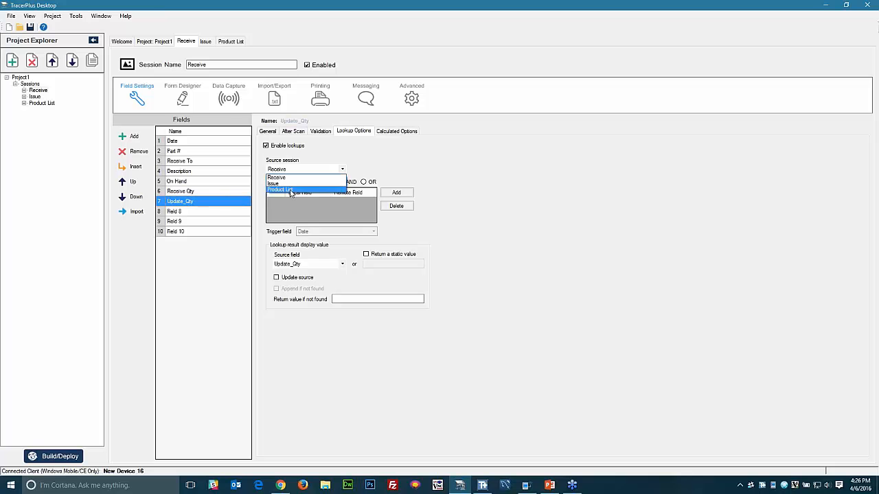
click(292, 192)
click(395, 192)
click(426, 223)
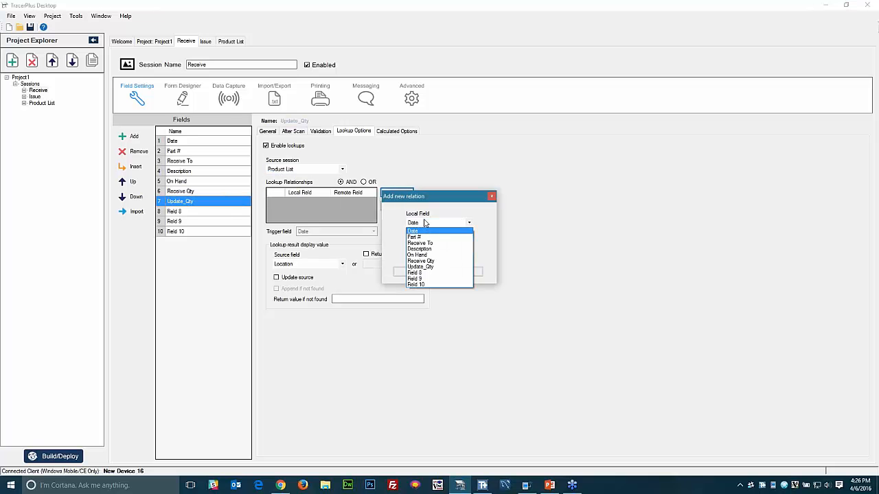
click(422, 261)
click(432, 223)
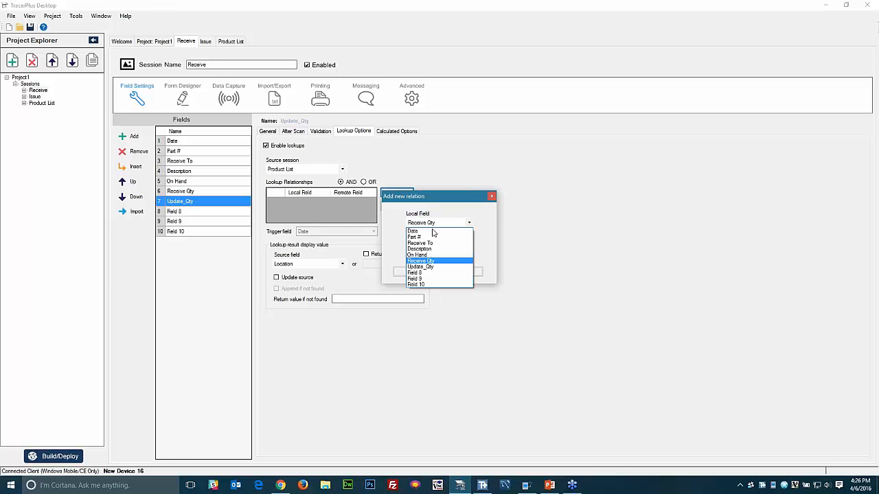
click(422, 243)
click(410, 272)
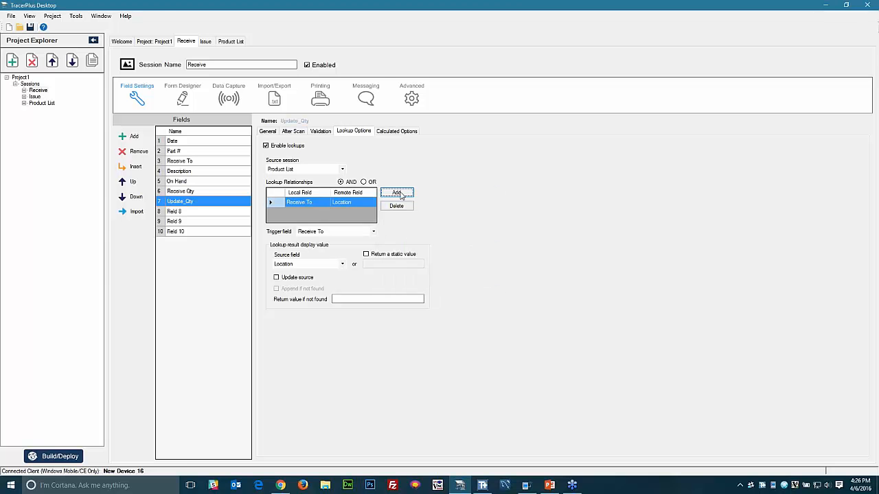
- Add a second relation matching Part # to Product List's Part #
click(397, 192)
click(416, 223)
click(414, 237)
click(433, 250)
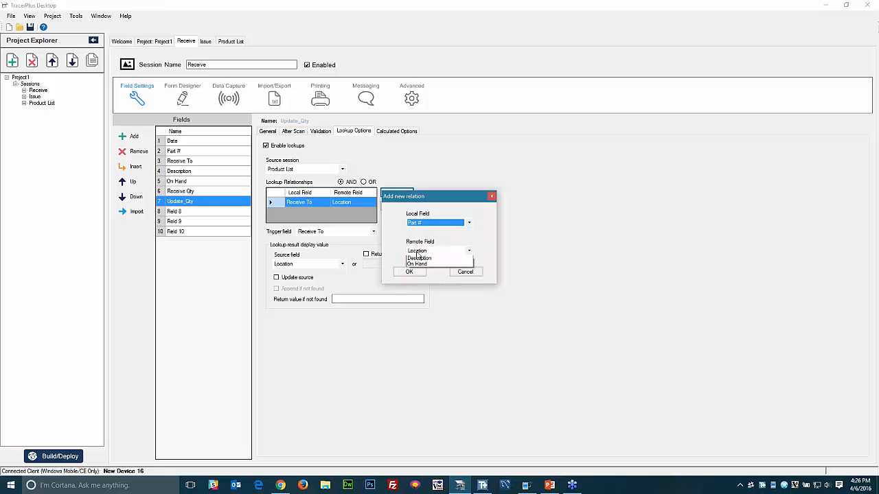
click(416, 263)
click(409, 272)
- Make Update_Qty's lookup trigger on Receive To and return On Hand
click(332, 232)
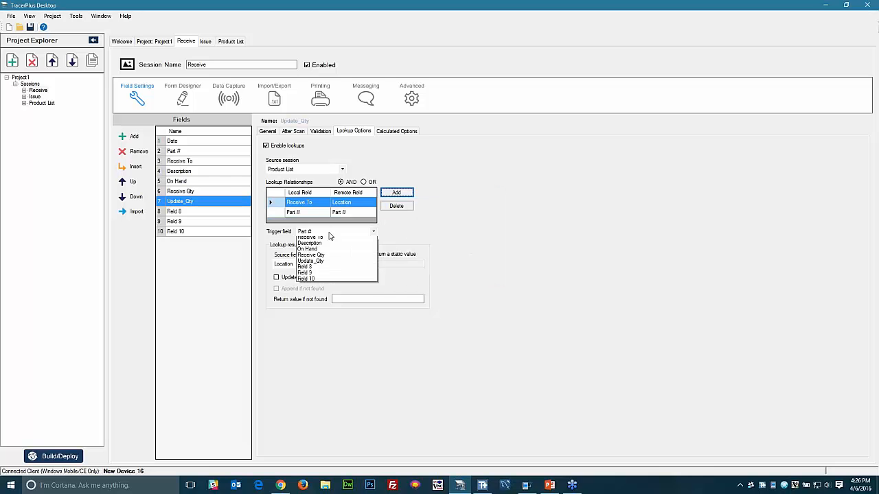
click(323, 252)
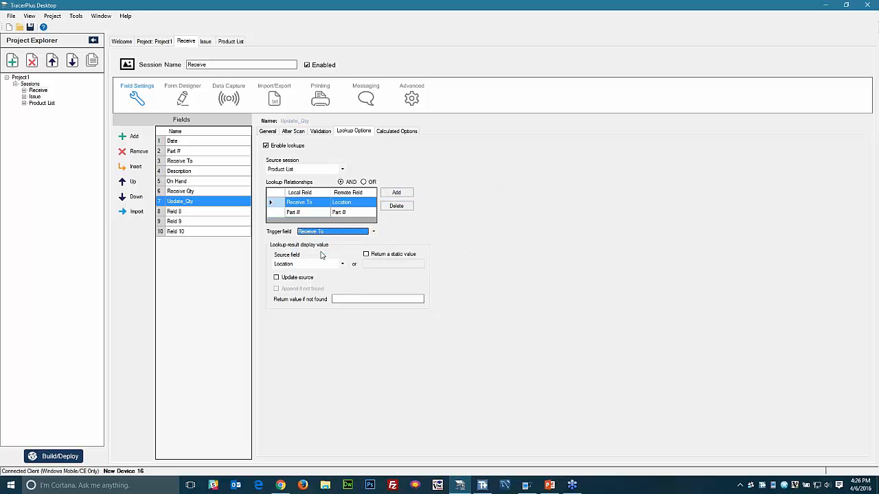
click(297, 267)
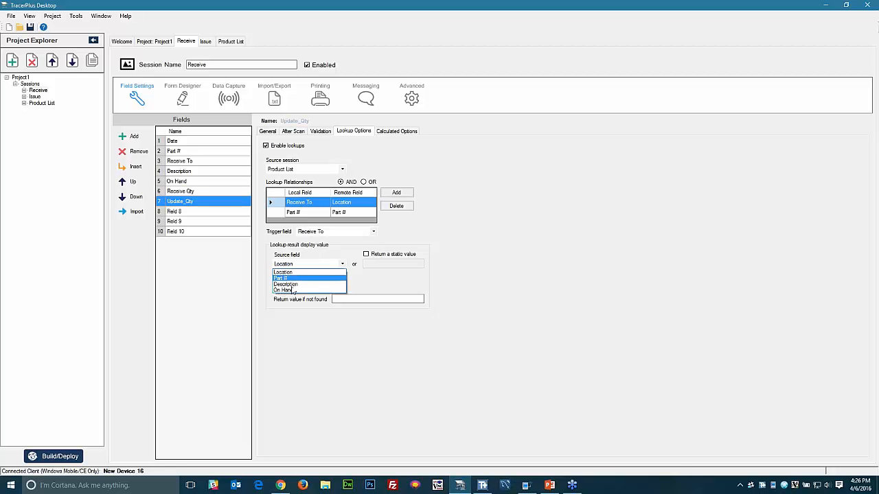
click(290, 288)
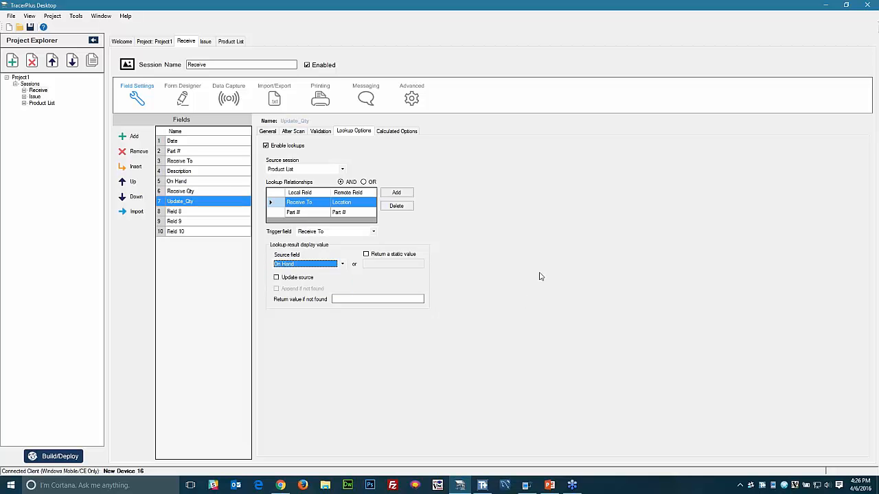
click(390, 132)
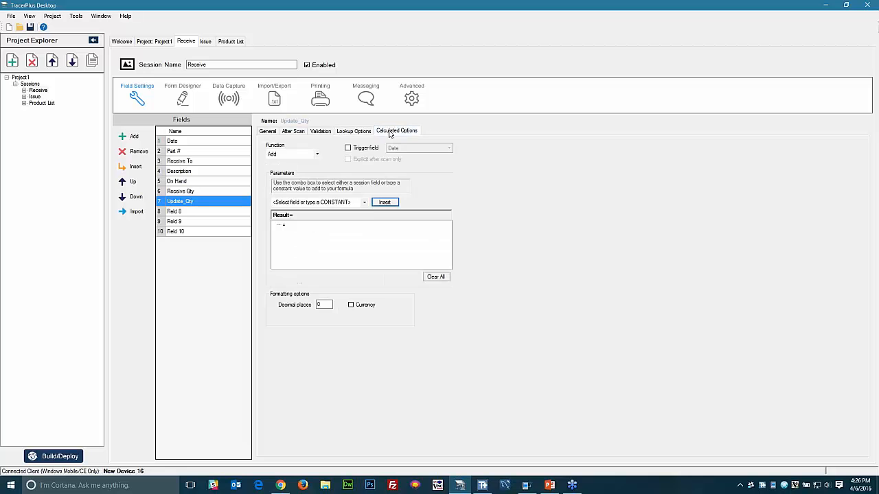
- Set Update_Qty's data type to Number
click(268, 132)
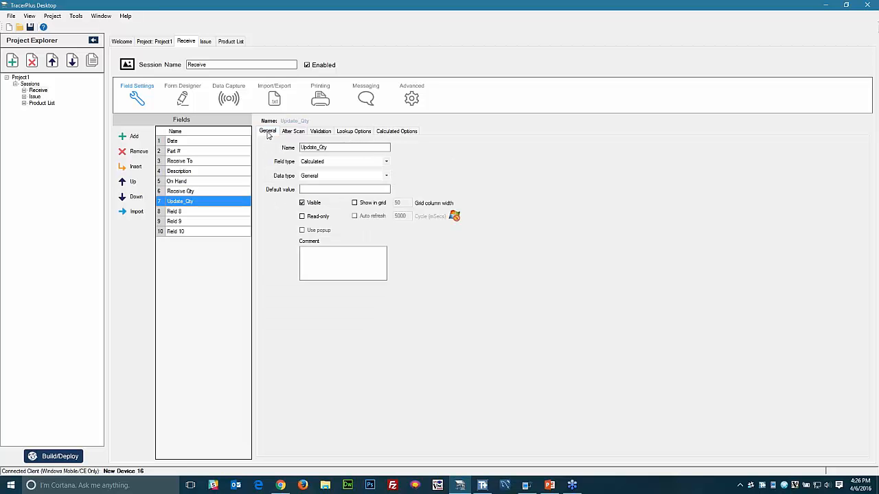
click(311, 177)
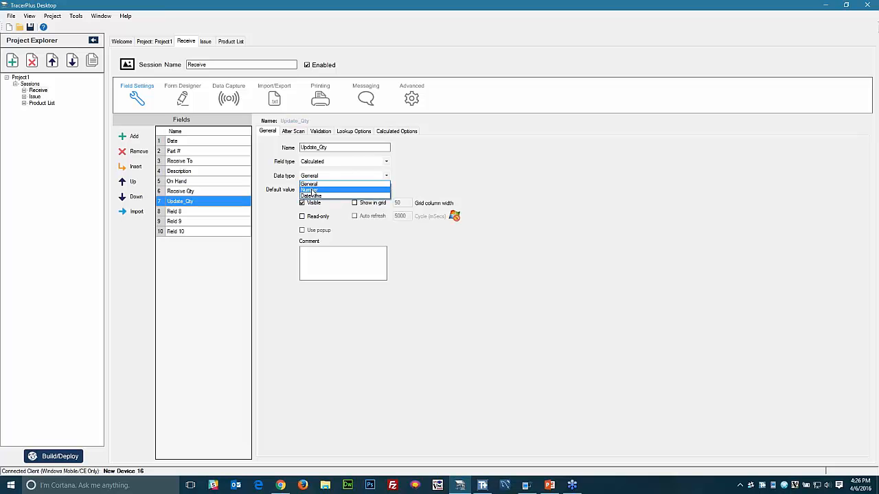
click(313, 189)
- Define Update_Qty as On Hand plus Receive Qty and enable Update source
click(396, 131)
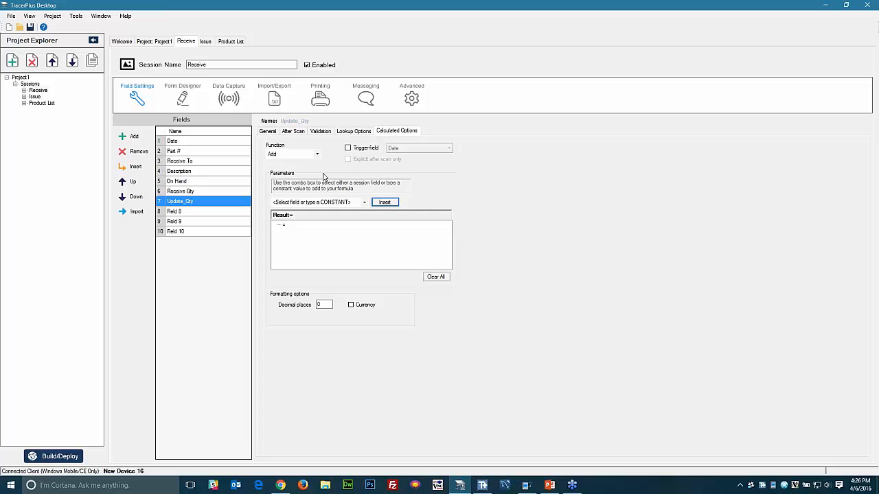
click(364, 202)
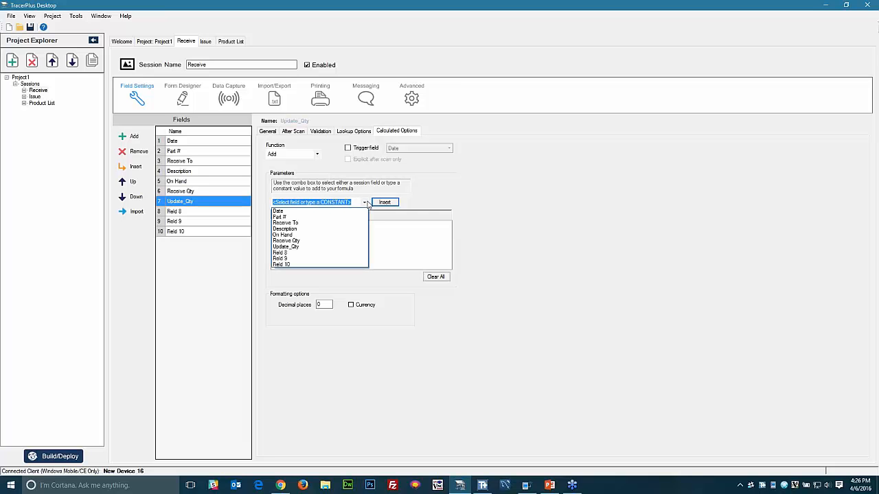
click(288, 235)
click(385, 202)
click(365, 202)
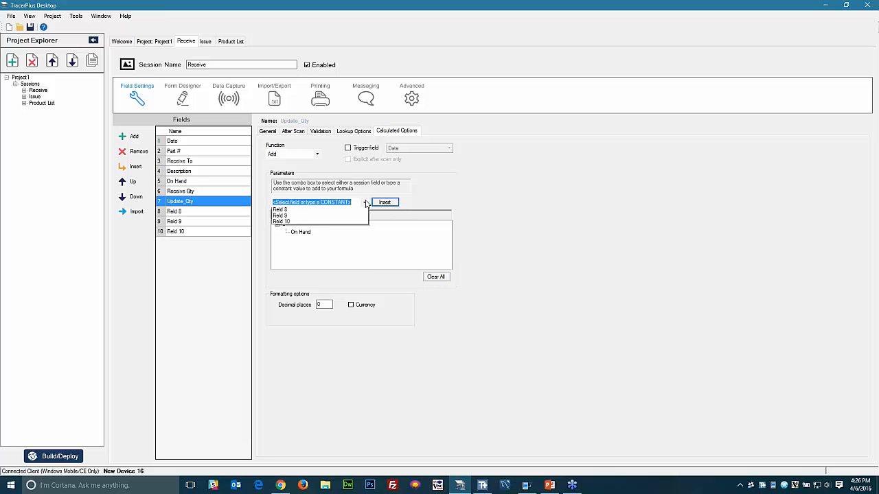
click(288, 241)
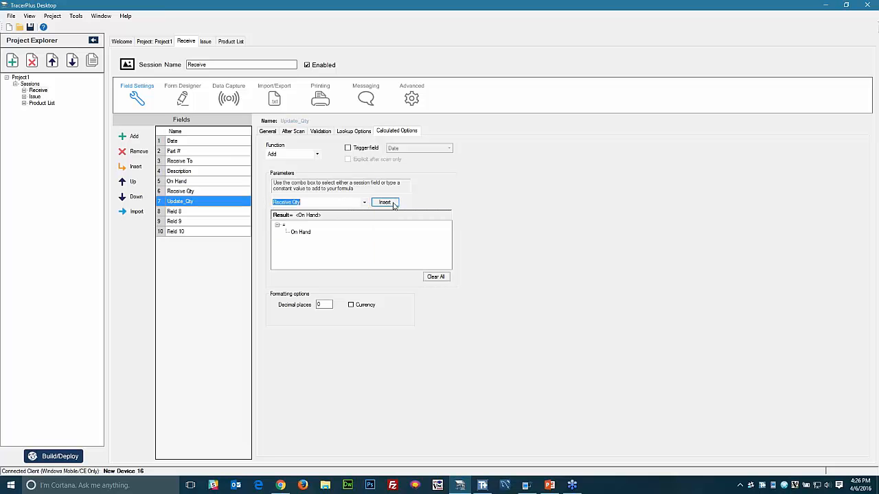
click(386, 202)
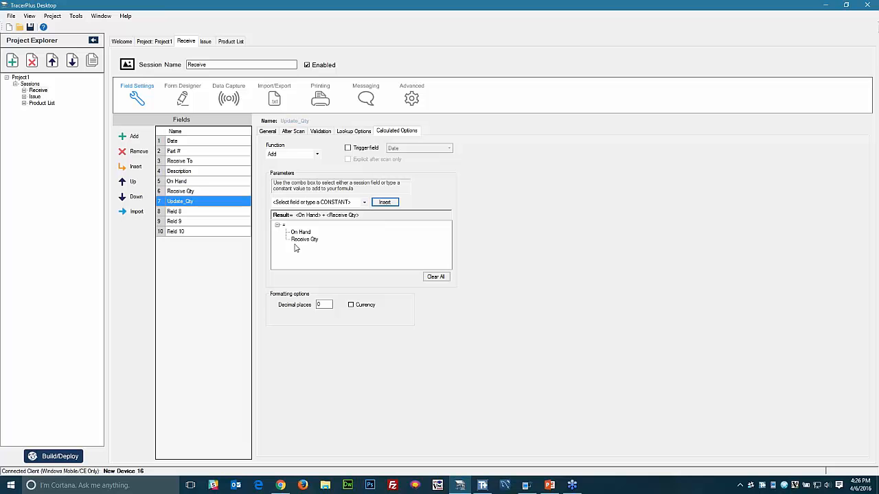
click(347, 132)
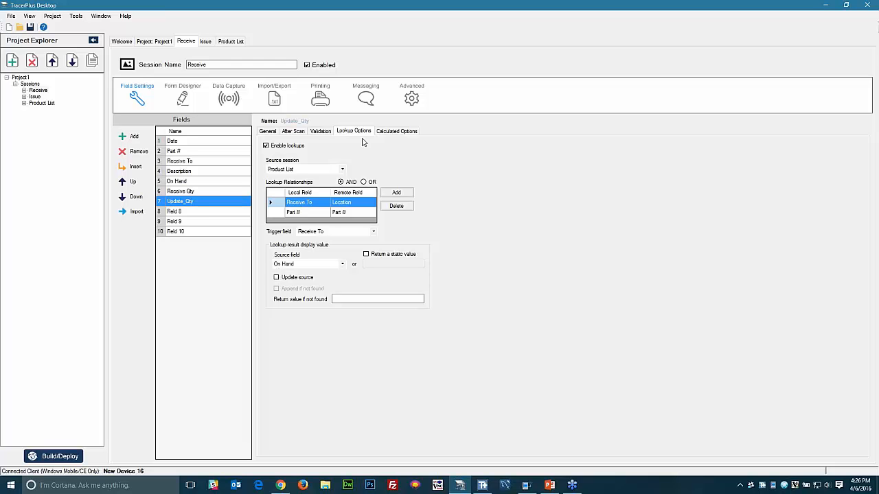
click(278, 279)
- Delete the leftover extra fields, leaving seven Receive fields ending at Update_Qty
click(177, 213)
click(138, 152)
click(138, 151)
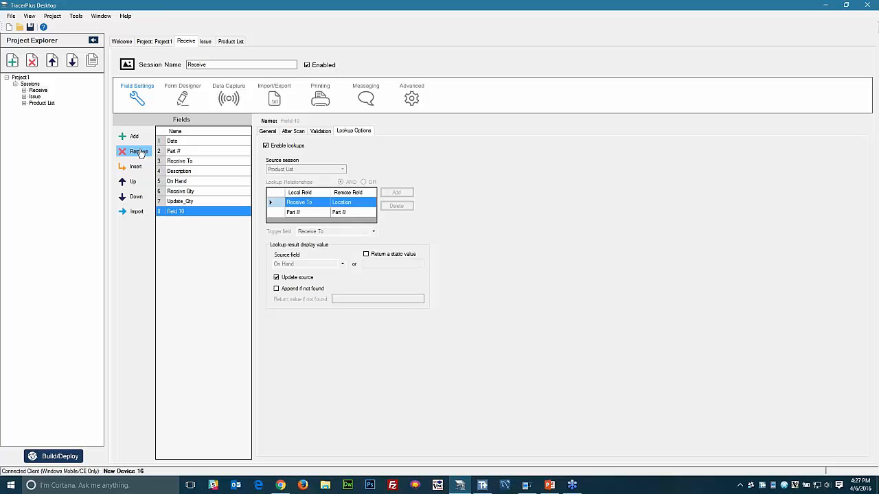
click(138, 152)
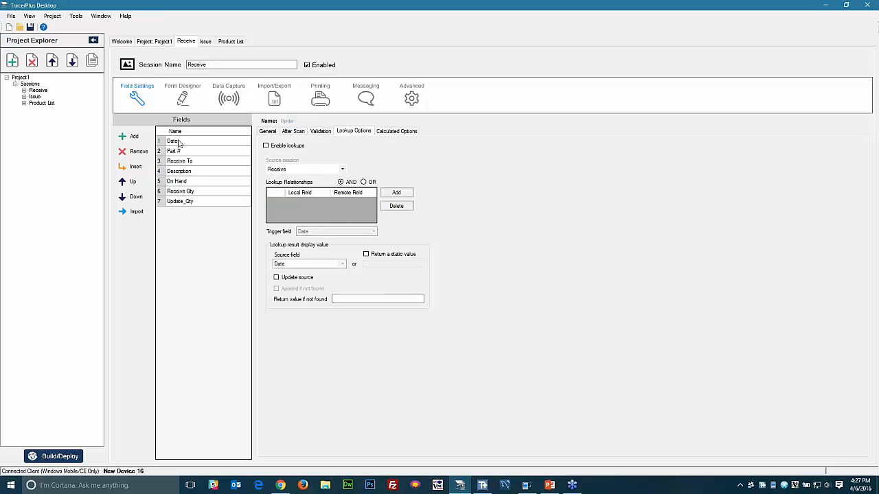
click(178, 142)
click(268, 134)
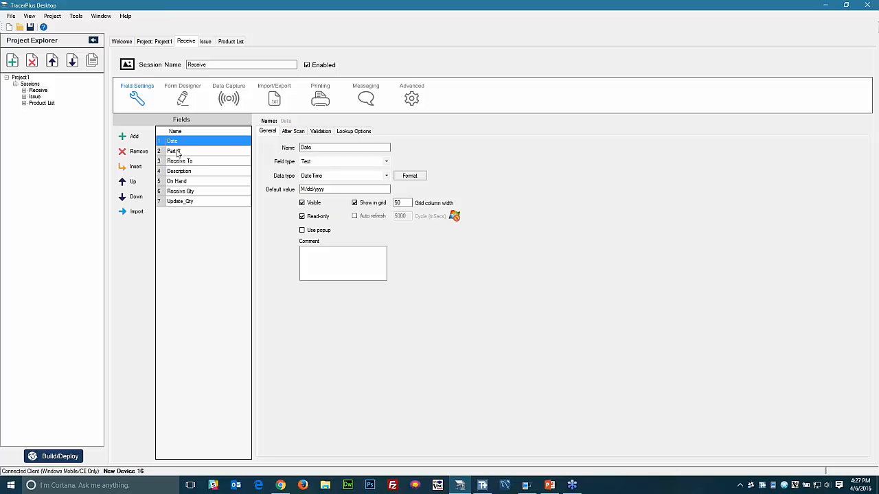
- In Advanced options, set both Start on field and Key field to Part #
click(404, 101)
click(157, 139)
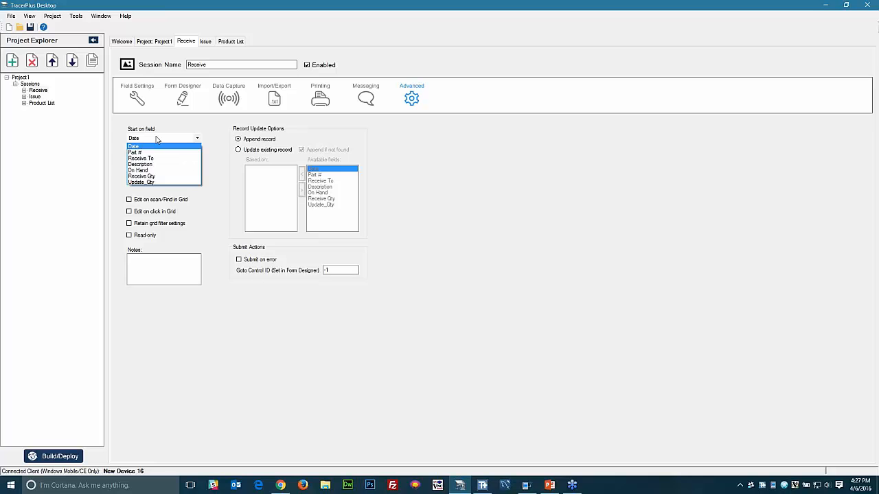
click(142, 152)
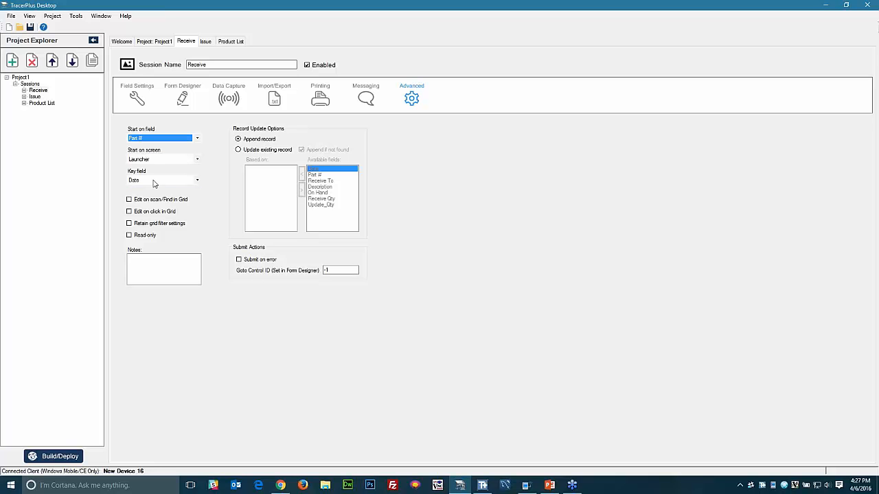
click(154, 182)
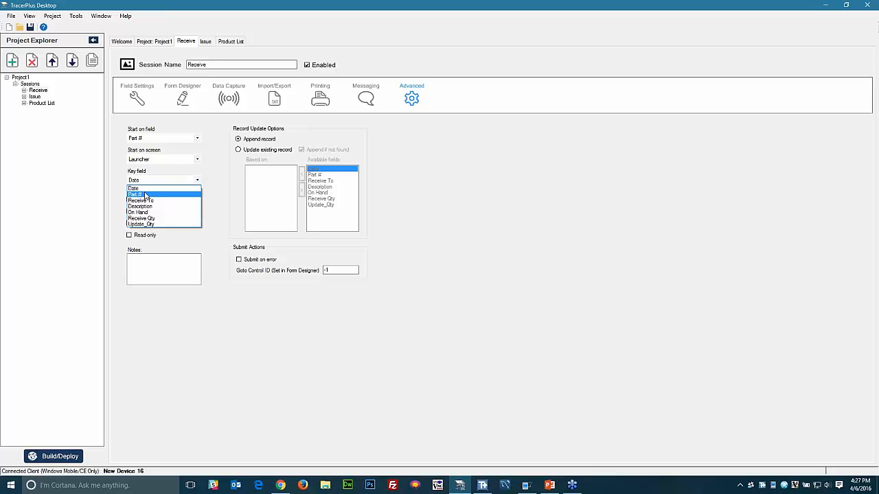
click(145, 196)
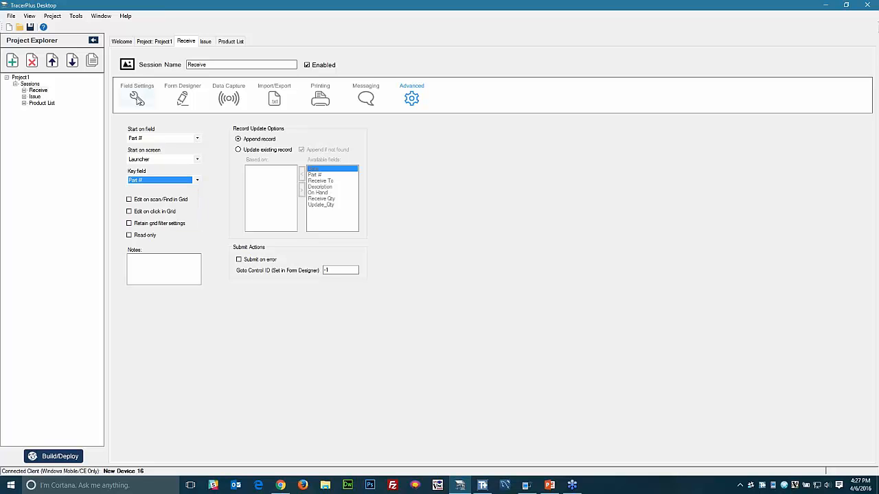
click(137, 99)
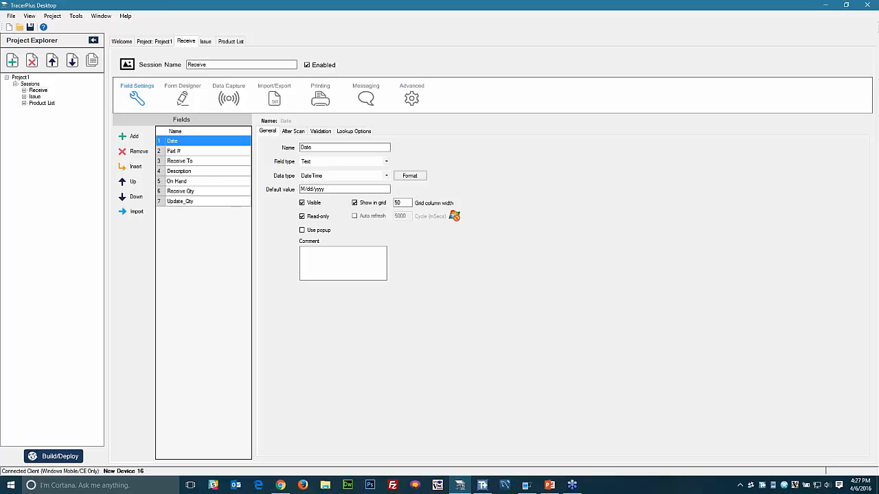
- Set Receive To's after-scan Go to field to Receive Qty
click(180, 151)
click(294, 131)
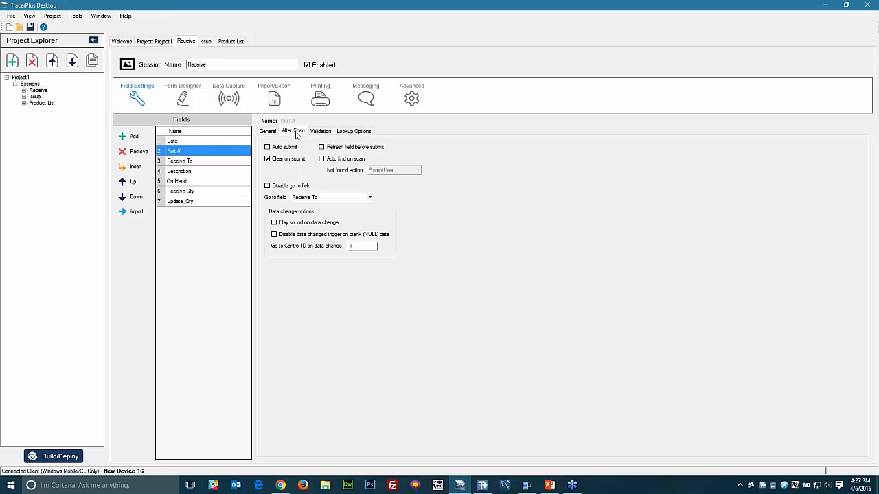
click(183, 163)
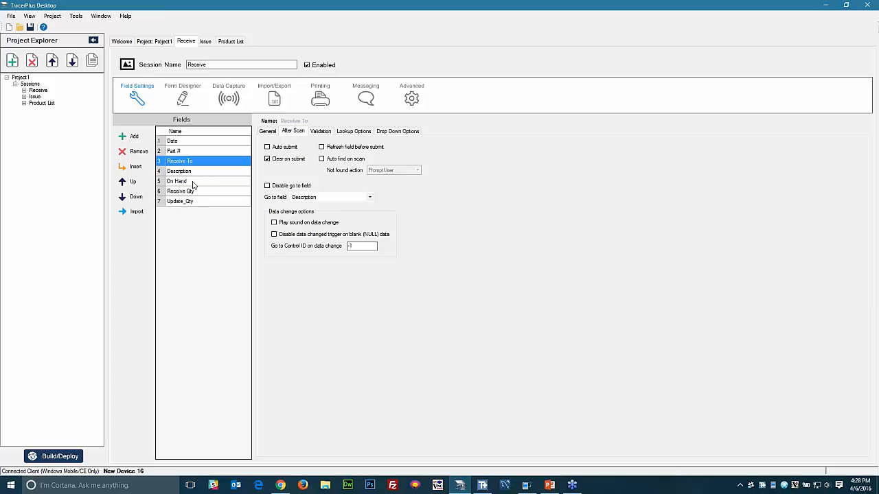
click(303, 199)
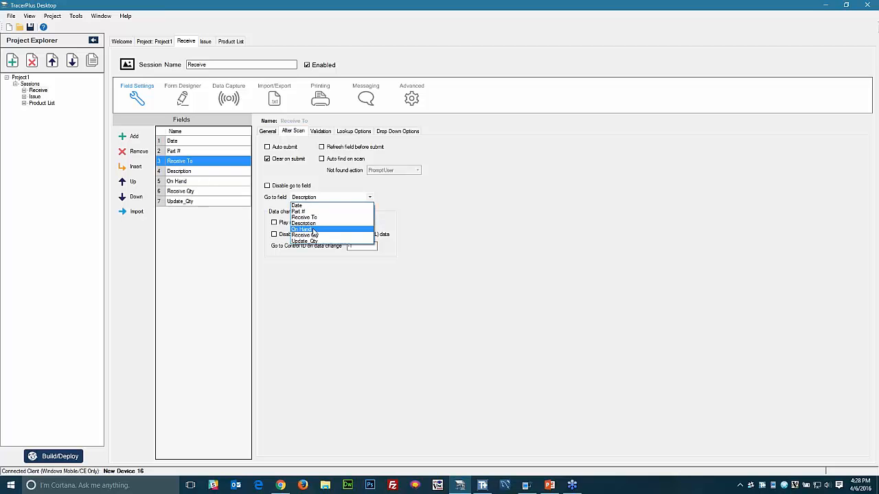
click(314, 237)
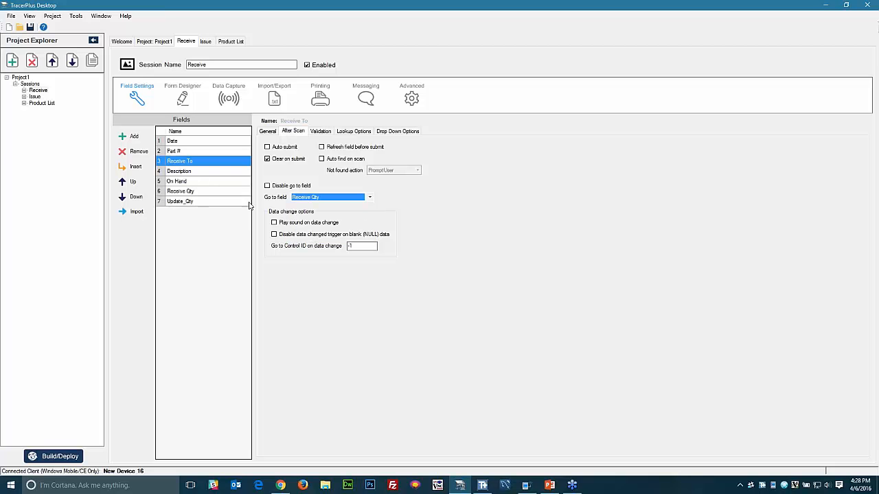
- Make Receive Qty auto-submit and then go to Part #
click(190, 194)
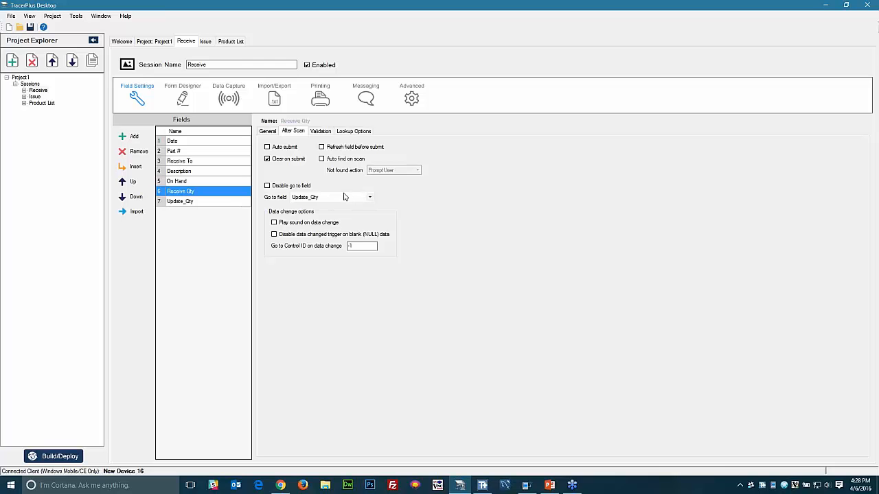
click(267, 146)
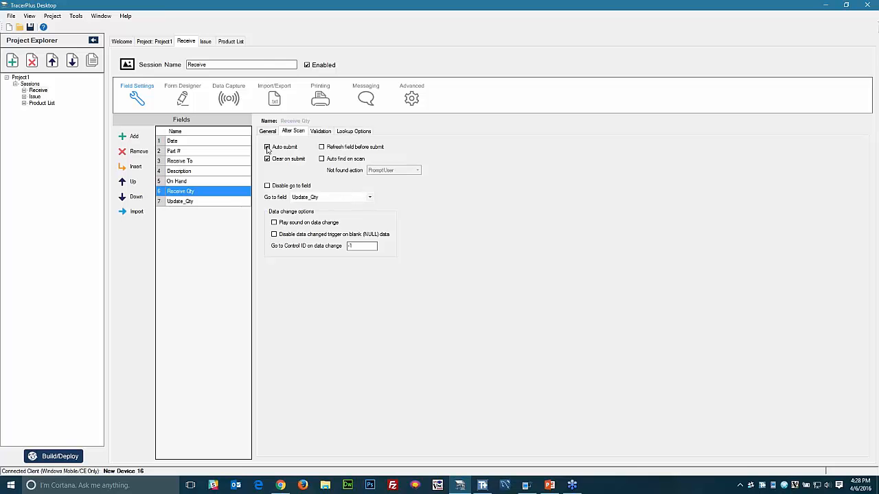
click(303, 198)
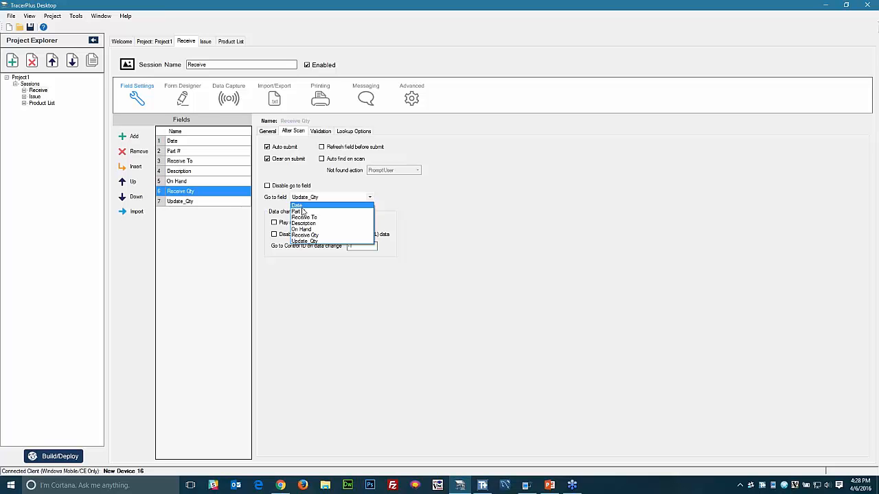
click(302, 211)
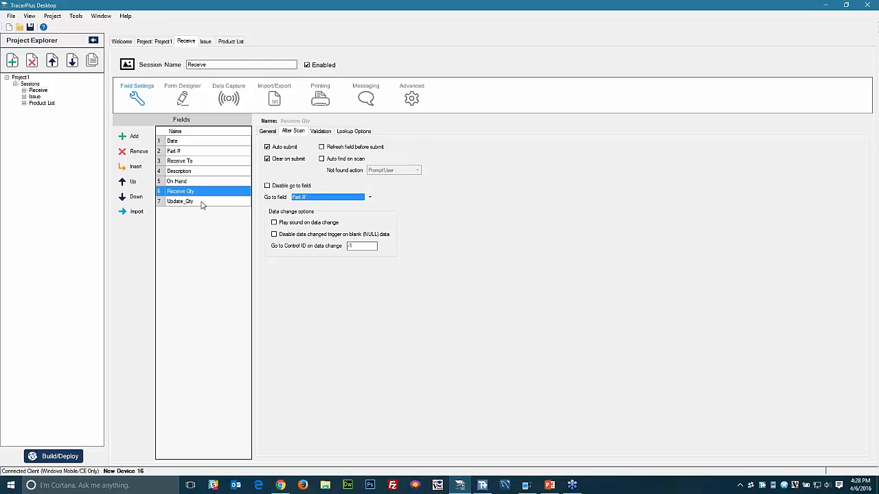
- Untick Clear on submit so Receive To keeps its value
click(193, 162)
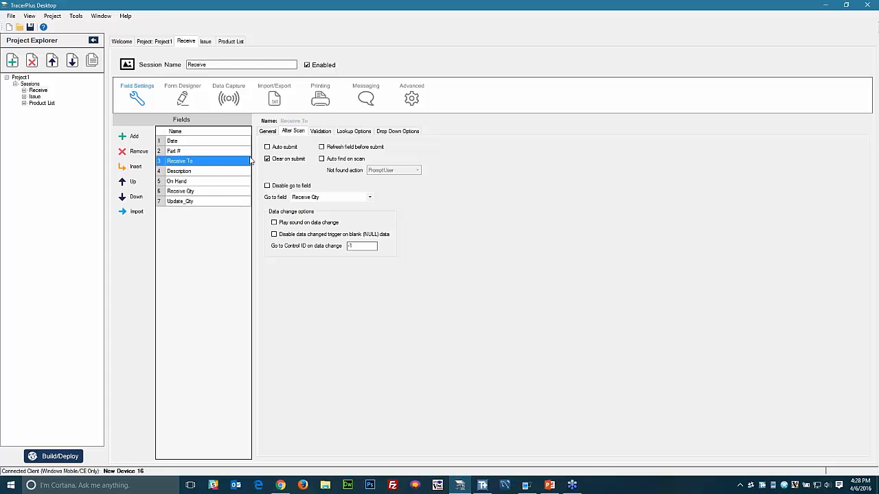
click(267, 158)
click(184, 151)
click(181, 142)
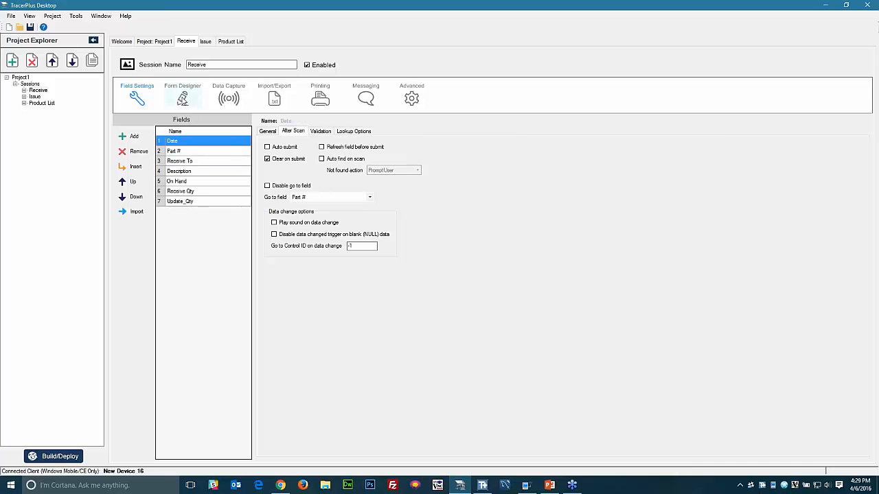
click(182, 100)
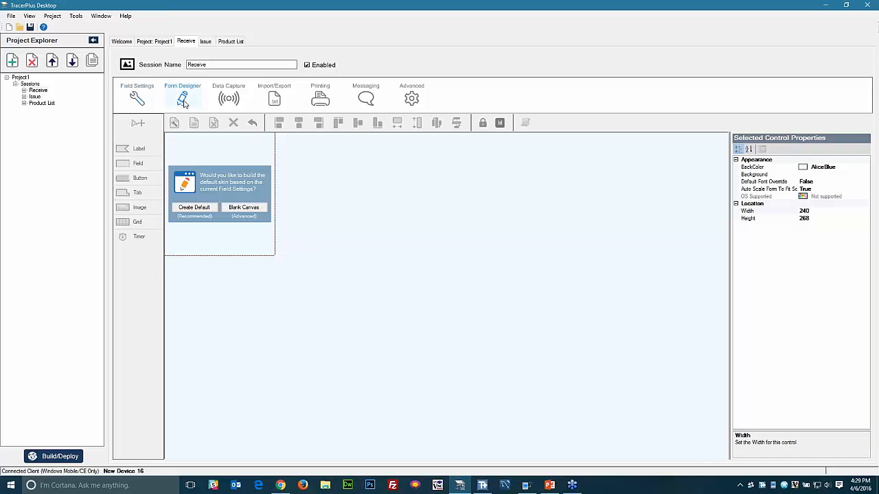
- Untick Visible for Update_Qty to hide it from the form
click(140, 102)
click(195, 201)
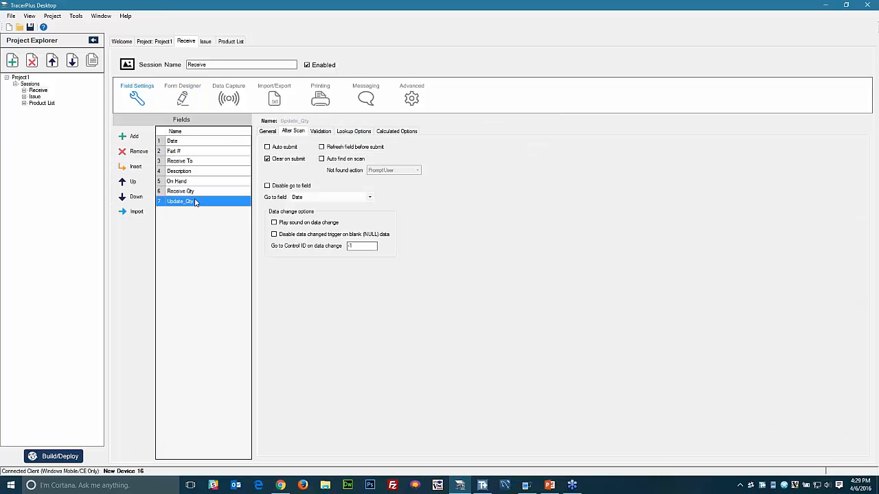
click(268, 134)
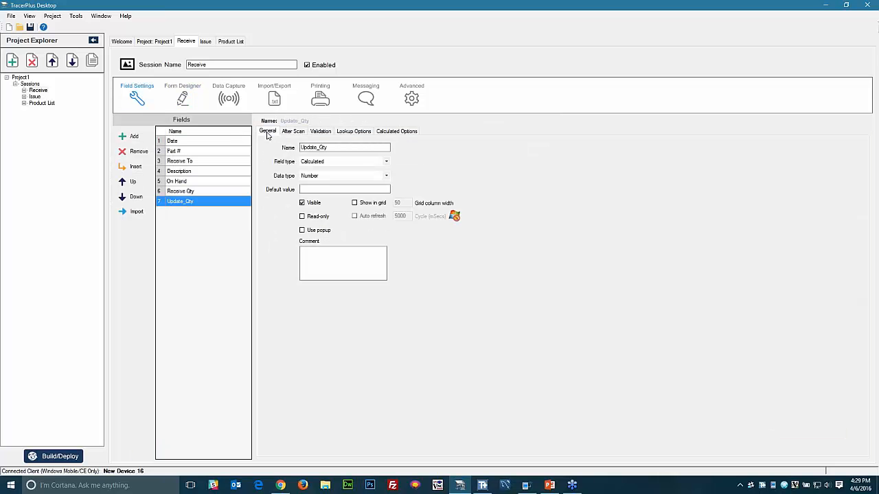
click(302, 204)
- Create the default Receive form and widen its page container to 265
click(182, 100)
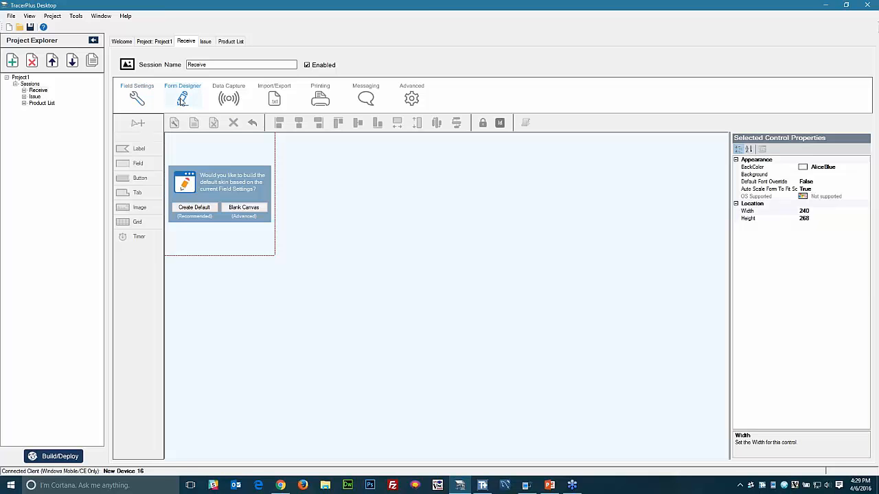
click(190, 209)
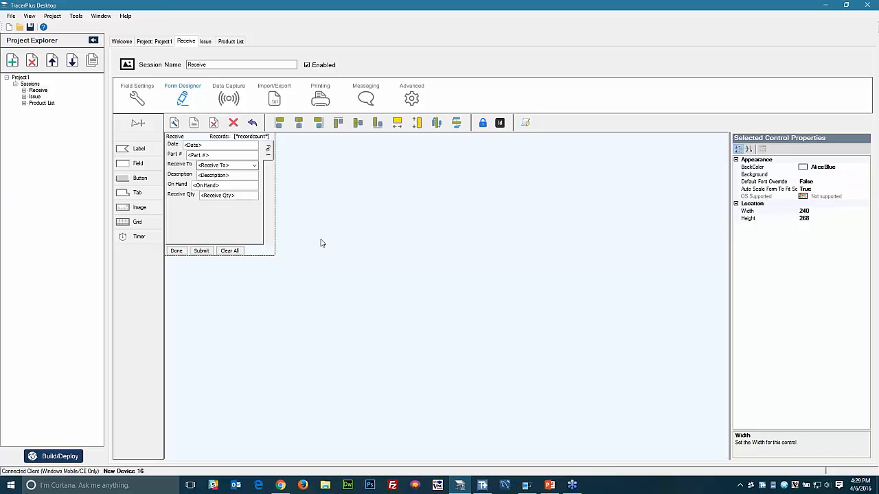
click(268, 152)
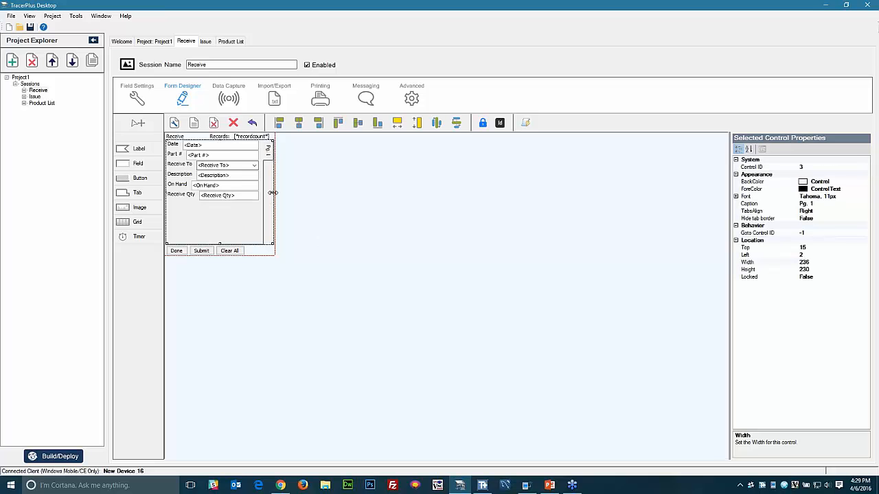
drag(272, 193, 286, 193)
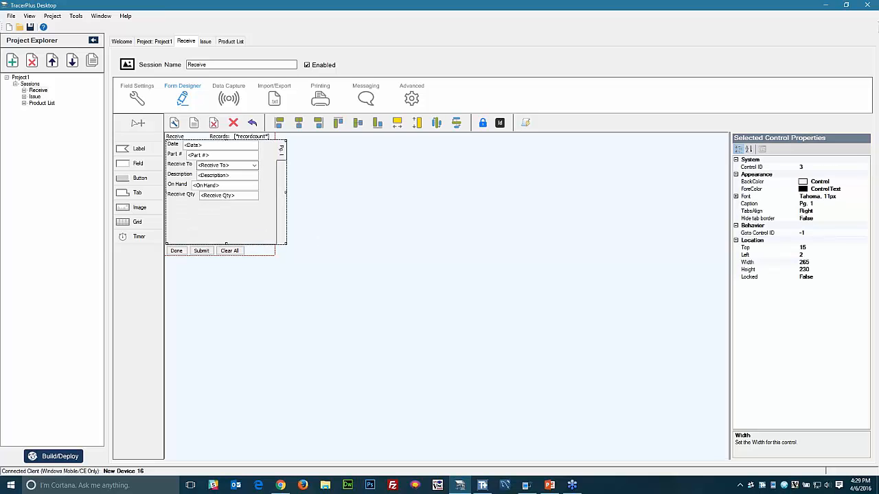
- Align the six input boxes left, make them the same width, and widen them slightly
click(229, 196)
ctrl+click(225, 187)
ctrl+click(224, 175)
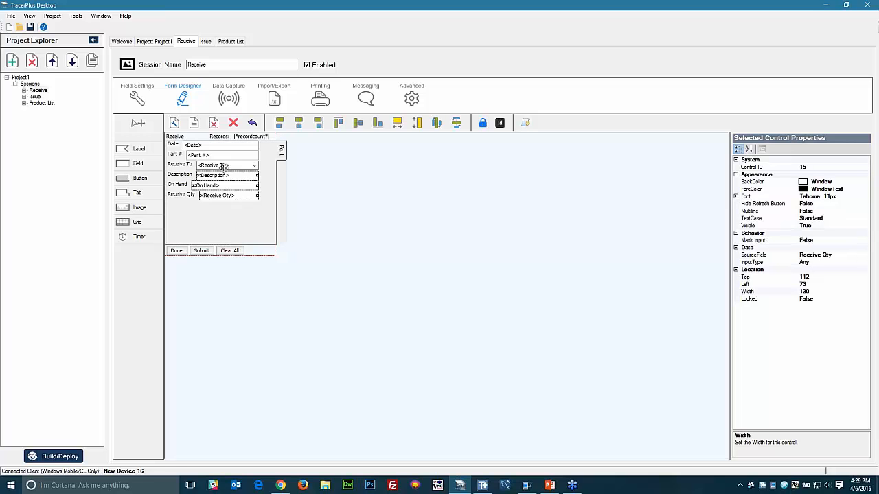
ctrl+click(225, 165)
ctrl+click(224, 155)
ctrl+click(224, 145)
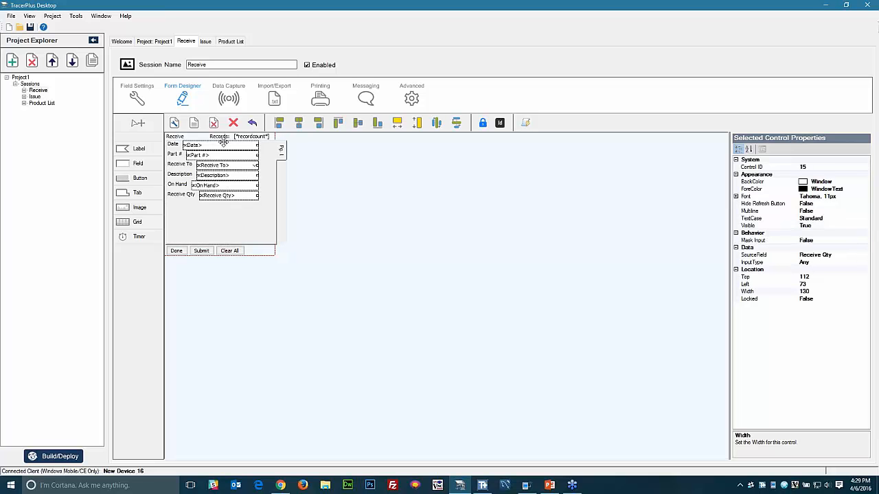
click(283, 123)
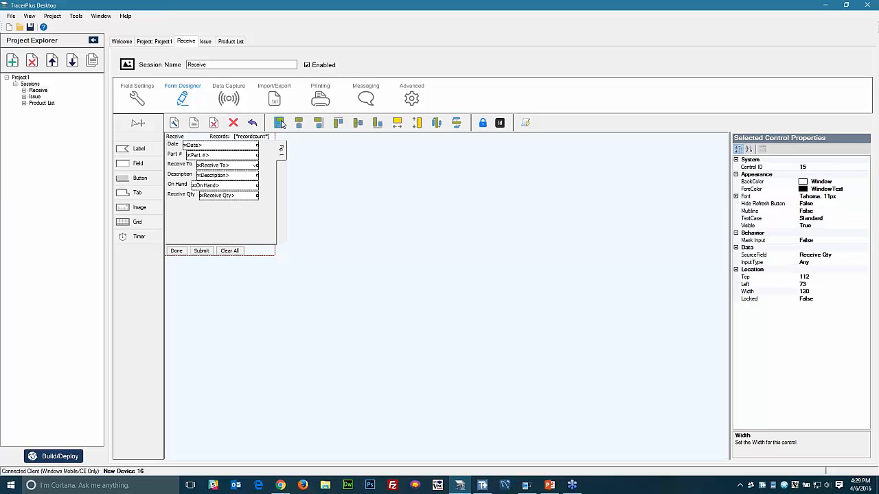
click(396, 123)
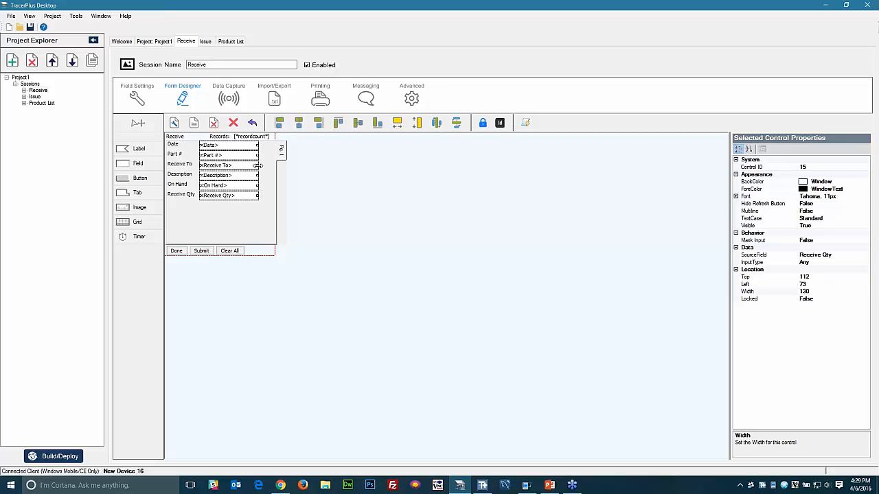
drag(259, 165, 267, 165)
click(338, 232)
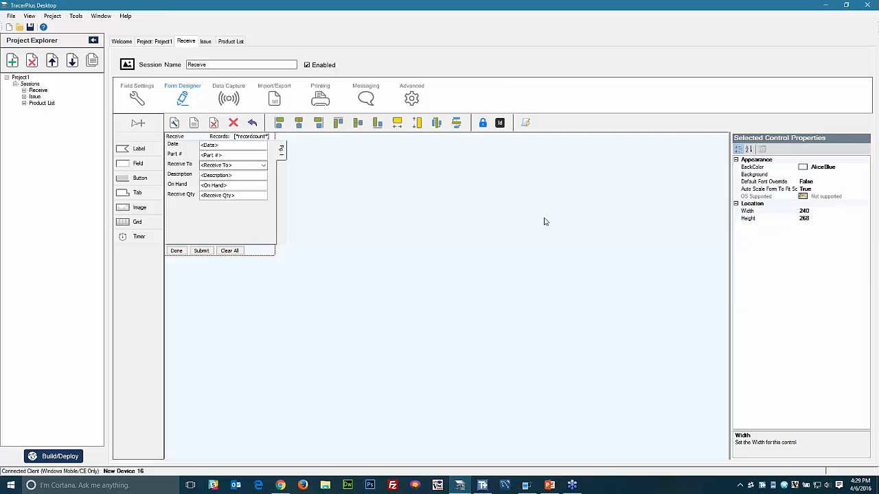
- Set the form's BackColor to DeepSkyBlue
click(865, 167)
click(866, 166)
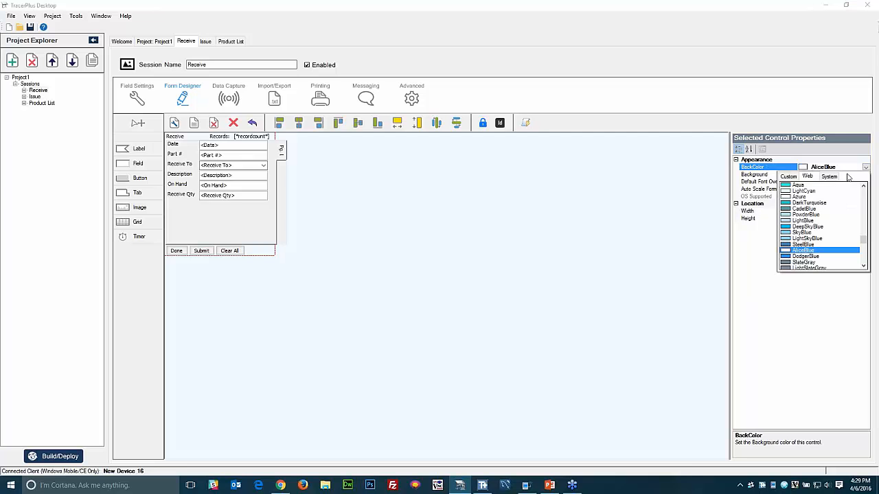
click(804, 226)
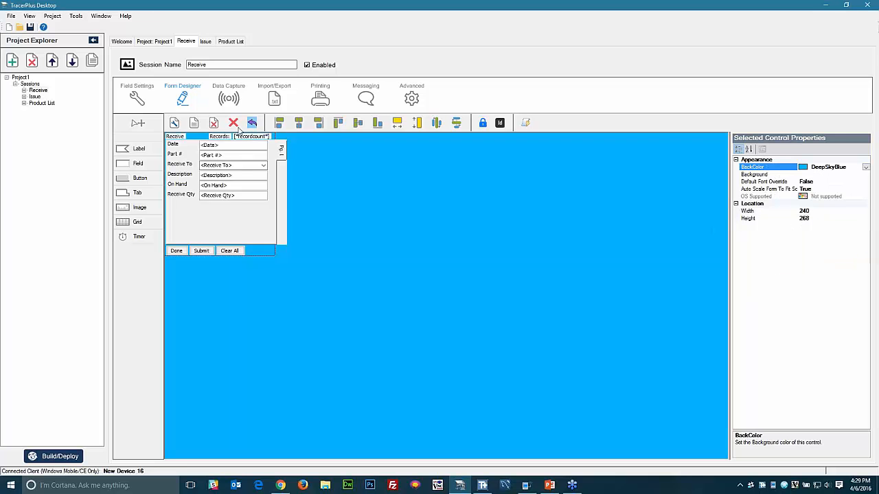
- Give the Receive and Records labels a DeepSkyBlue background and White text
click(174, 136)
ctrl+click(215, 135)
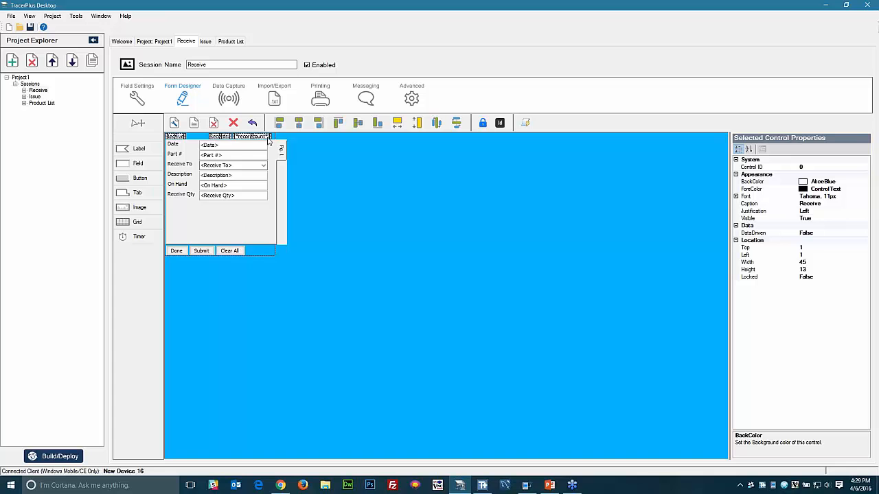
click(865, 182)
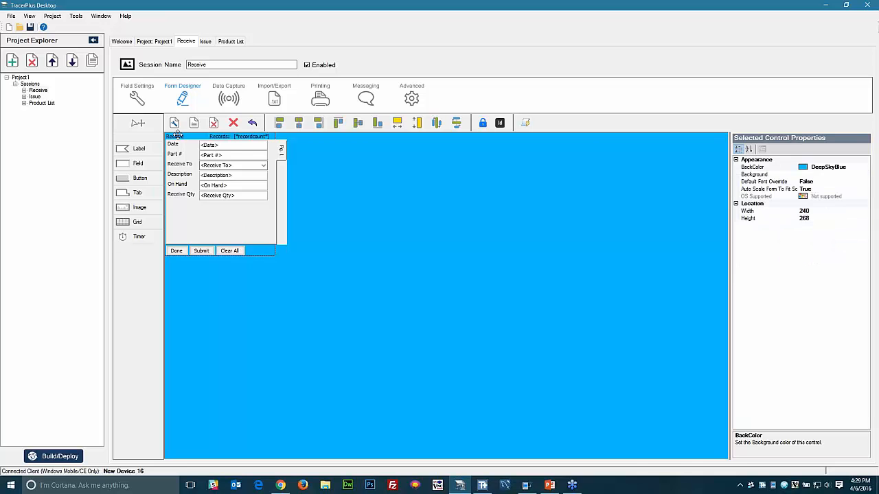
click(177, 135)
ctrl+click(251, 137)
click(865, 181)
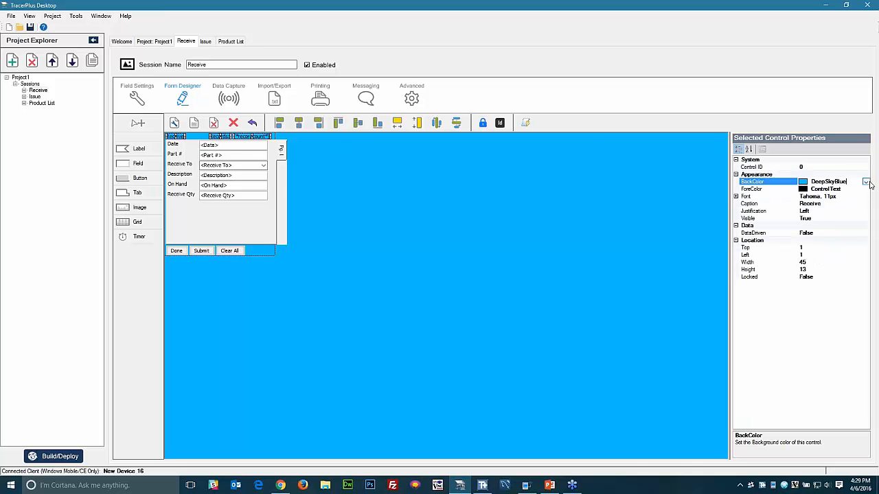
click(868, 190)
click(867, 190)
click(787, 200)
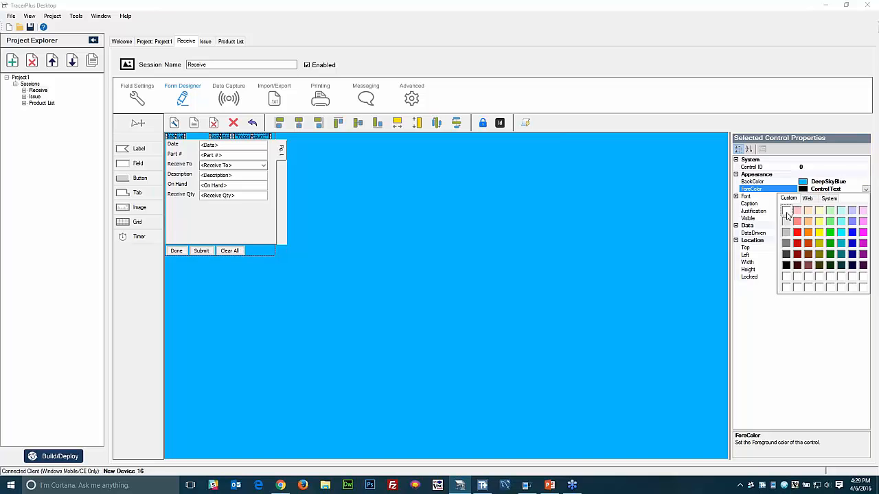
click(789, 215)
click(683, 219)
- Style the Done, Submit and Clear All buttons with Navy background, White bold text
click(176, 251)
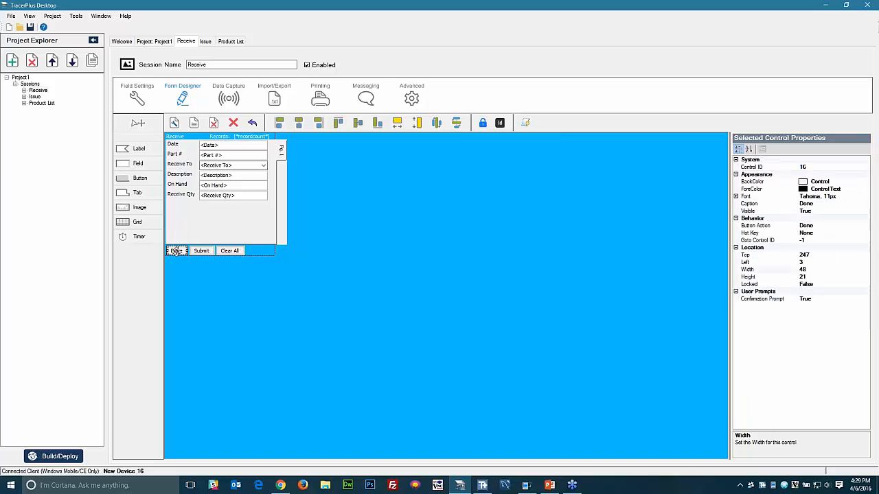
ctrl+click(201, 250)
ctrl+click(229, 250)
click(864, 181)
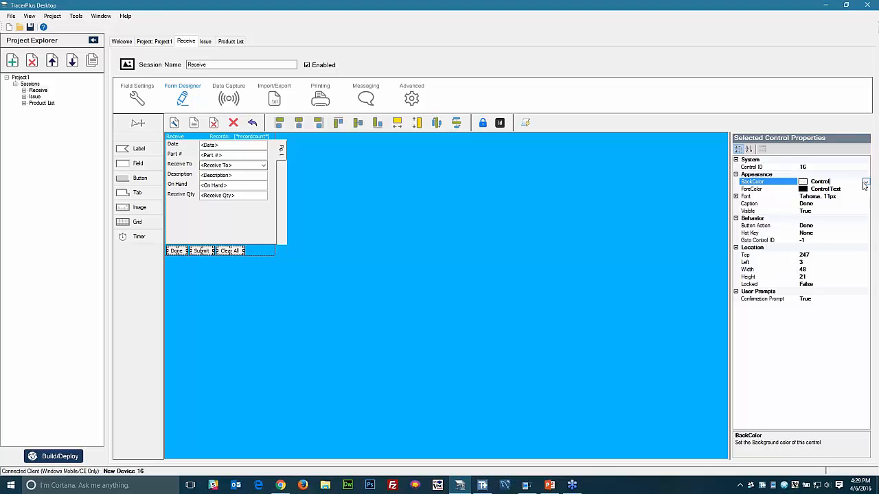
click(865, 182)
click(788, 191)
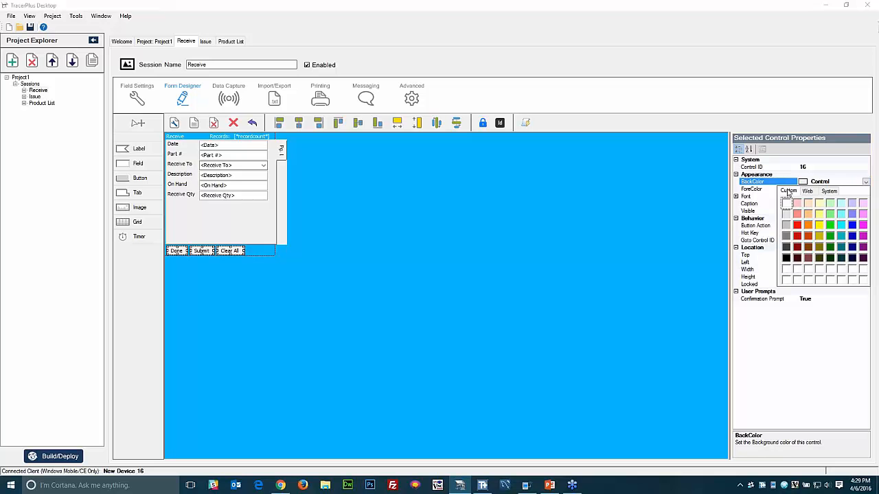
click(852, 248)
click(865, 189)
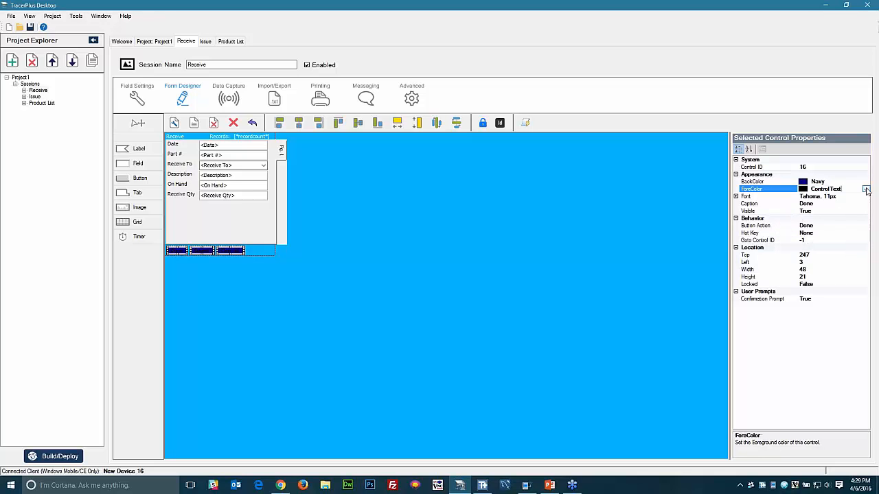
click(865, 188)
click(788, 198)
click(786, 210)
click(736, 197)
double_click(824, 218)
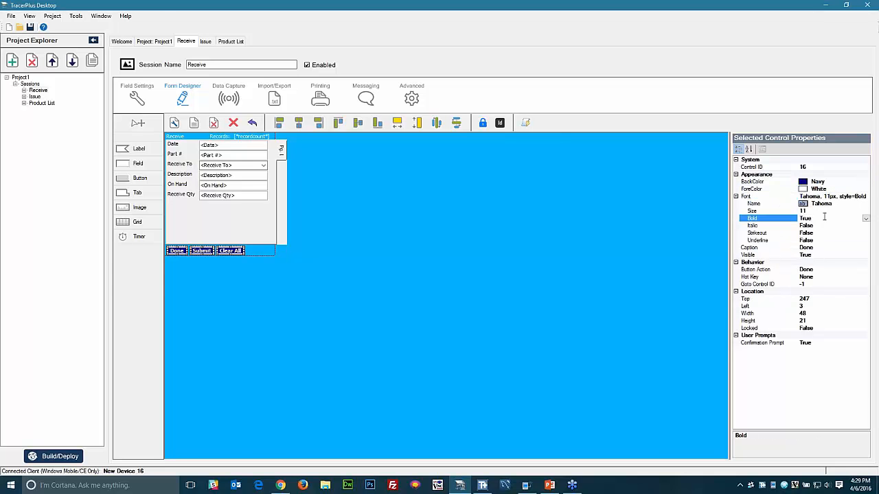
click(375, 300)
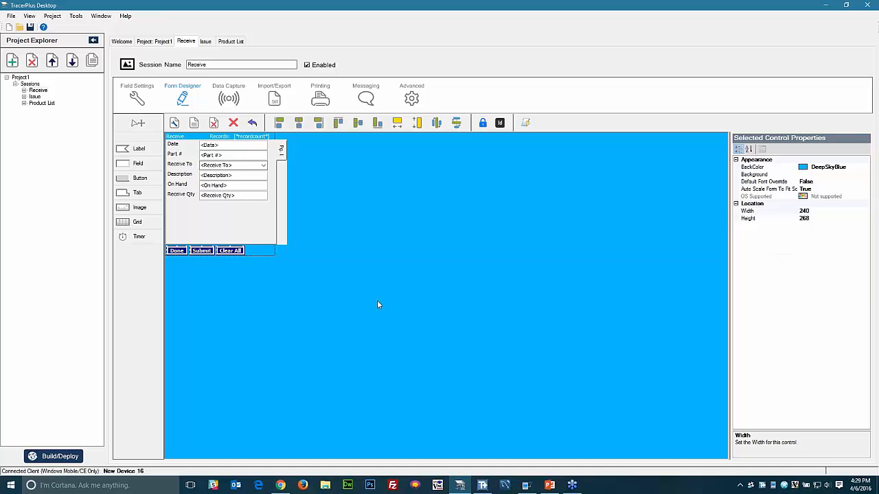
- Shorten the page tab container to height 224
click(279, 150)
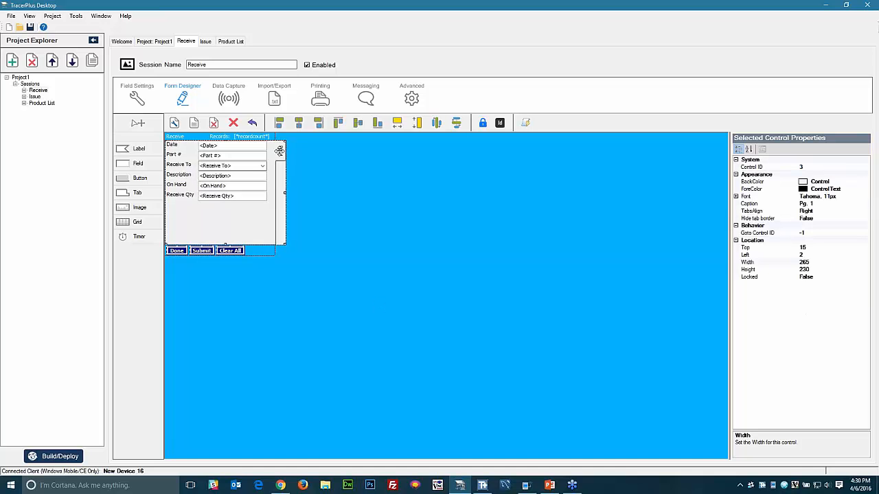
click(226, 245)
click(206, 238)
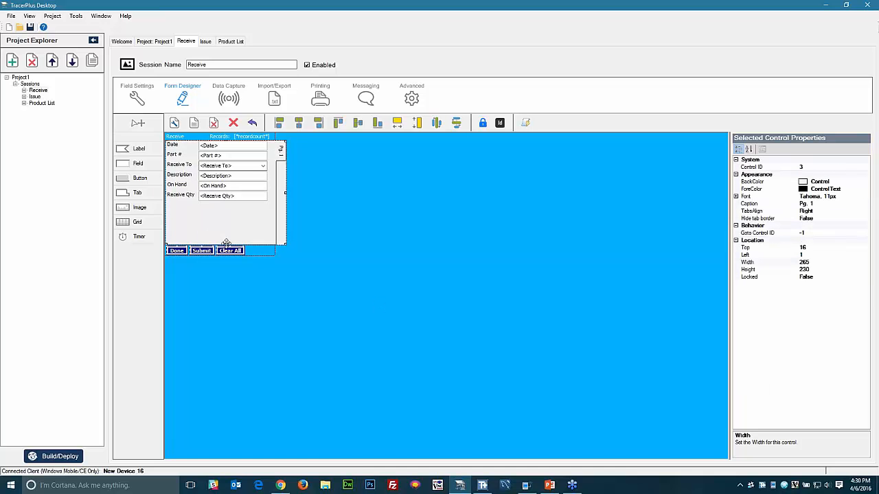
drag(226, 244, 226, 240)
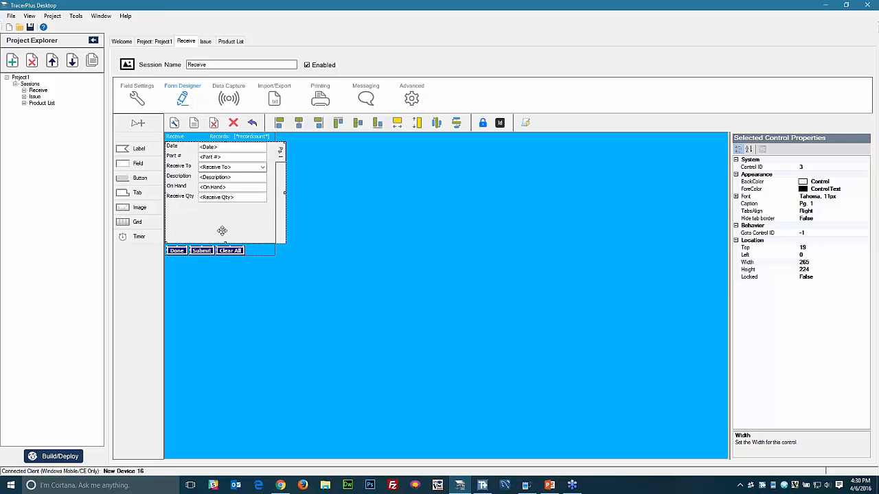
click(232, 392)
click(60, 455)
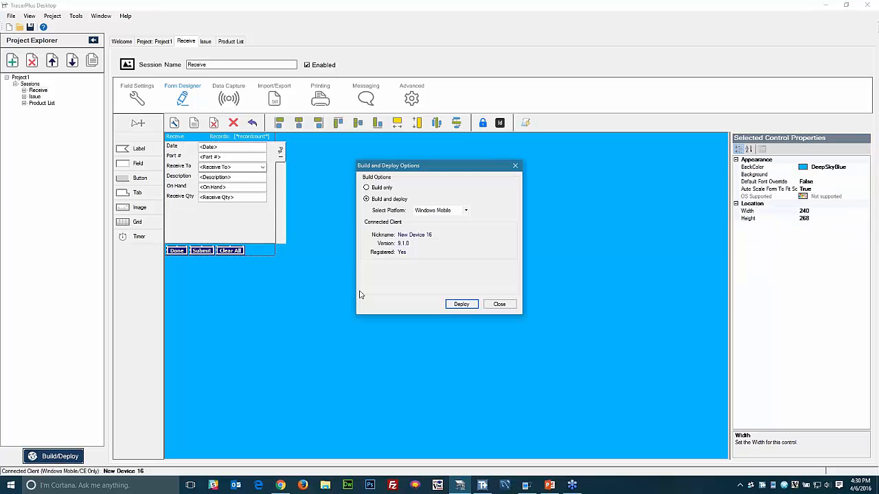
- Deploy the project to the device, overwriting the old one, and open its Receive form
click(457, 304)
click(416, 275)
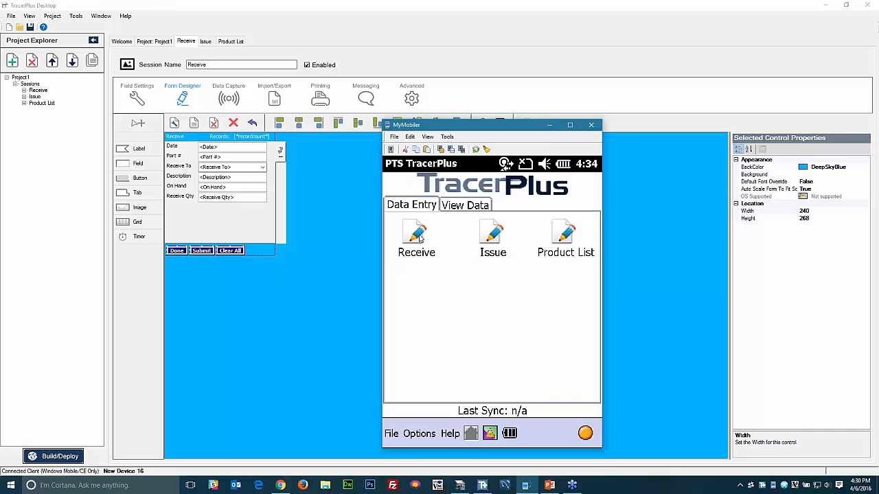
click(418, 236)
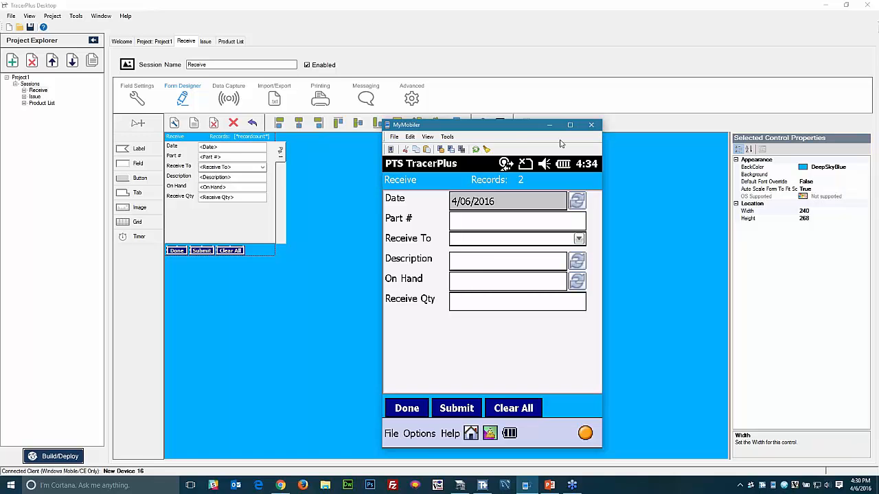
- Set Hide Refresh Button to True for the Date, Description and On Hand fields
click(224, 148)
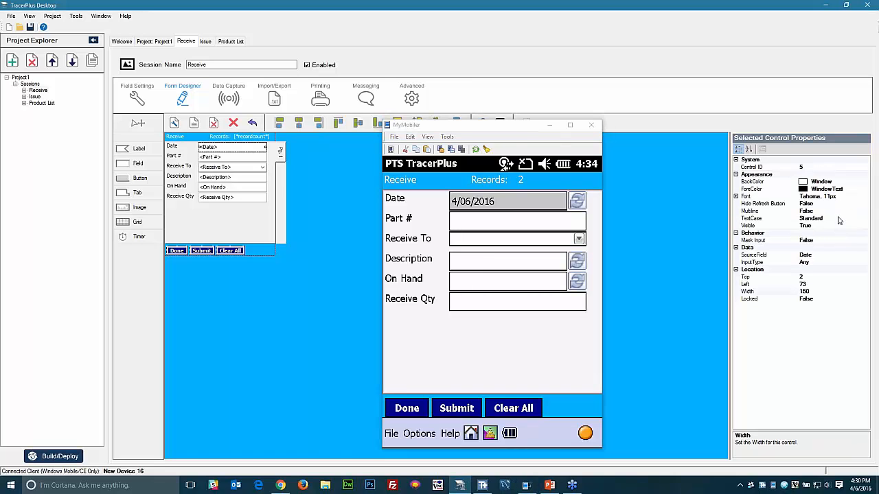
click(790, 204)
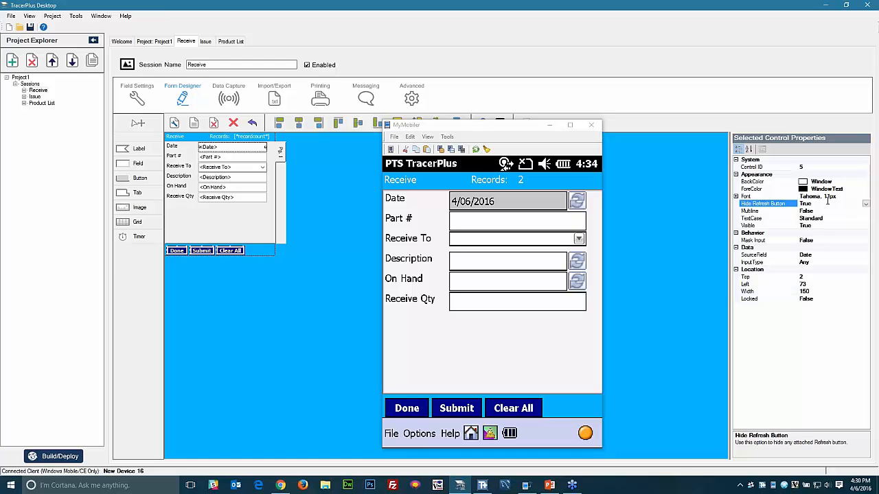
click(234, 177)
double_click(821, 204)
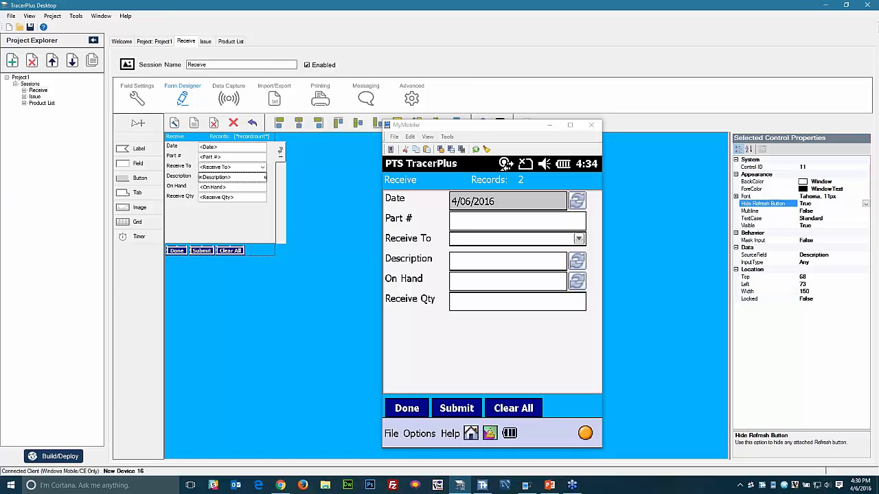
click(227, 186)
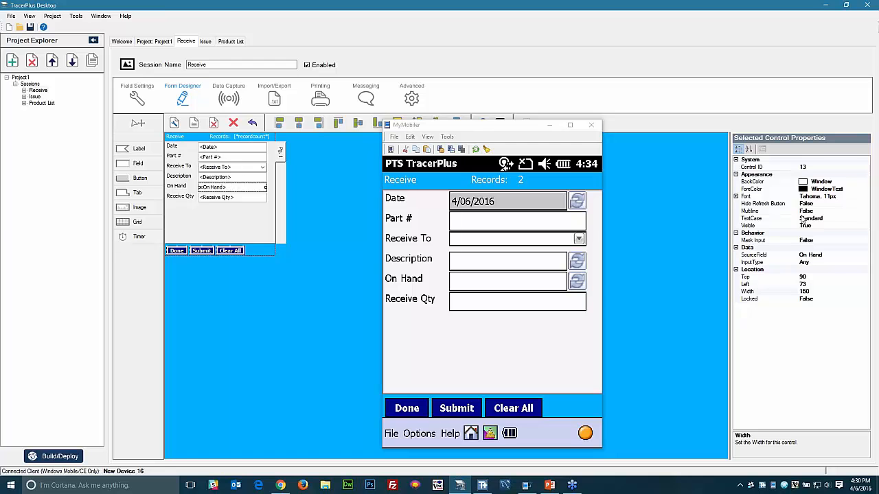
click(827, 204)
double_click(820, 204)
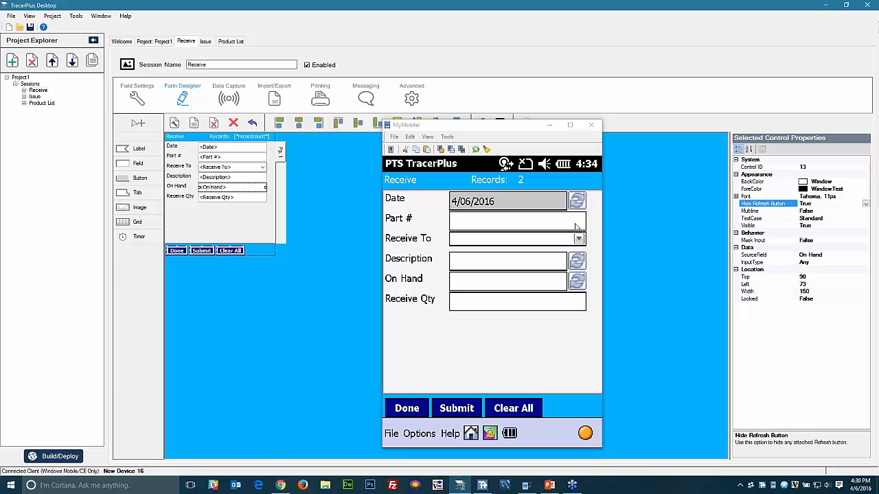
- Set the Receive To field's font size to 14
click(244, 168)
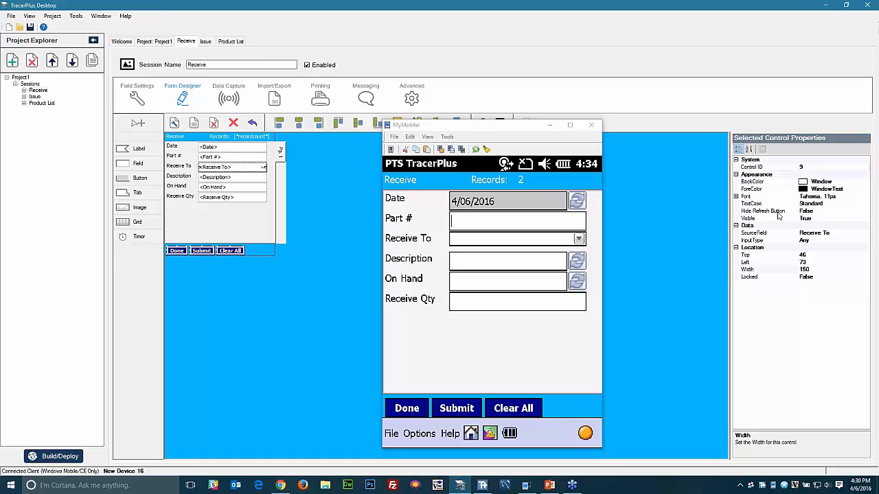
click(735, 197)
click(805, 211)
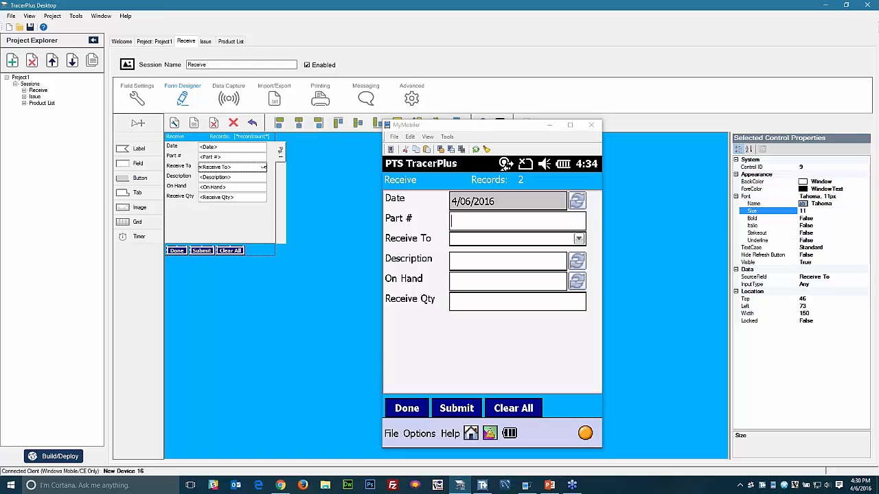
text(14)
key(Return)
key(Down)
click(270, 295)
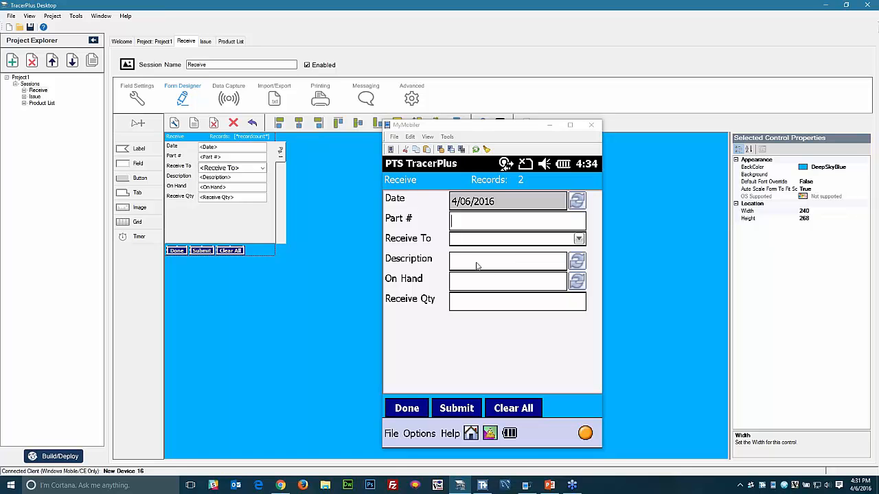
- Make the Description and On Hand fields read-only
click(138, 103)
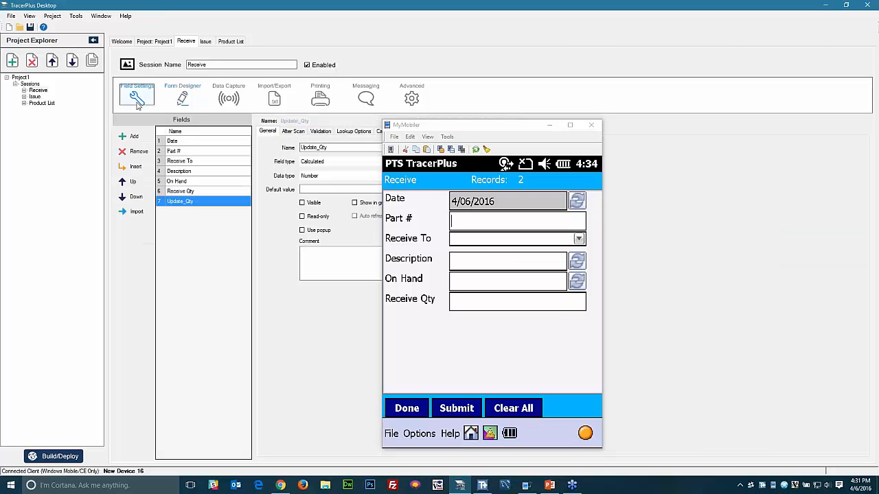
click(183, 171)
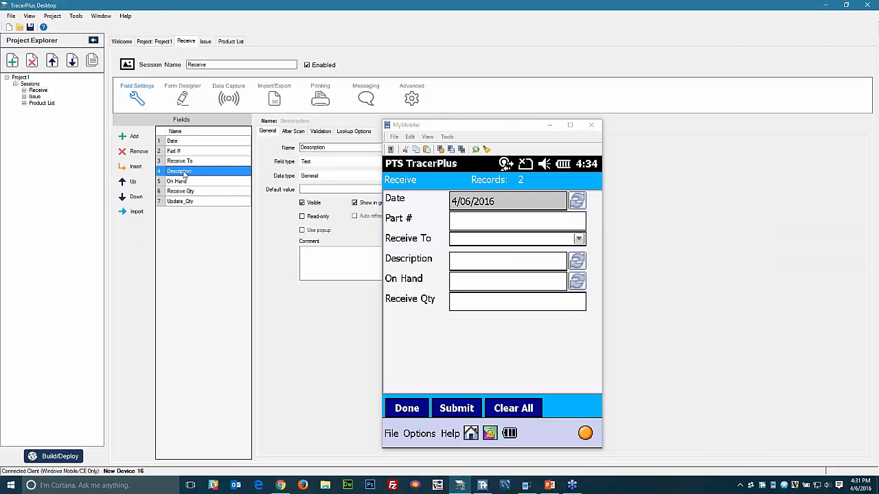
click(302, 216)
click(195, 181)
click(304, 218)
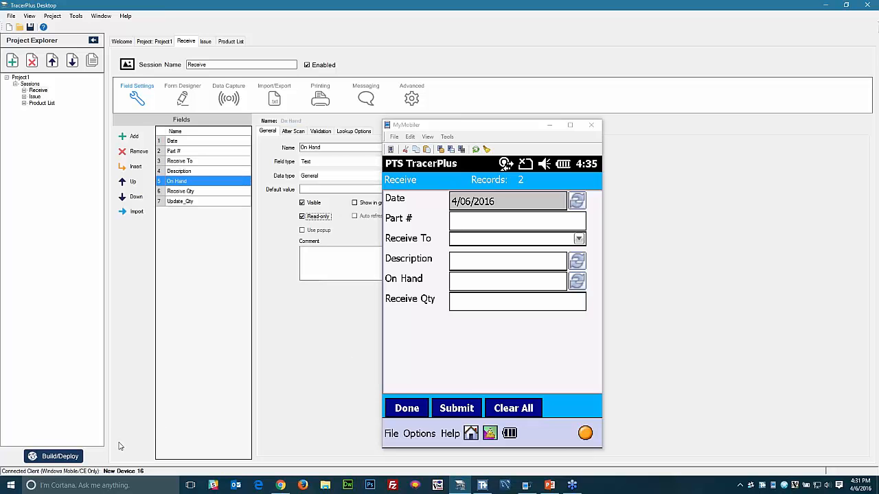
- Build and deploy the project to Windows Mobile, then open the Receive form on the device
click(65, 457)
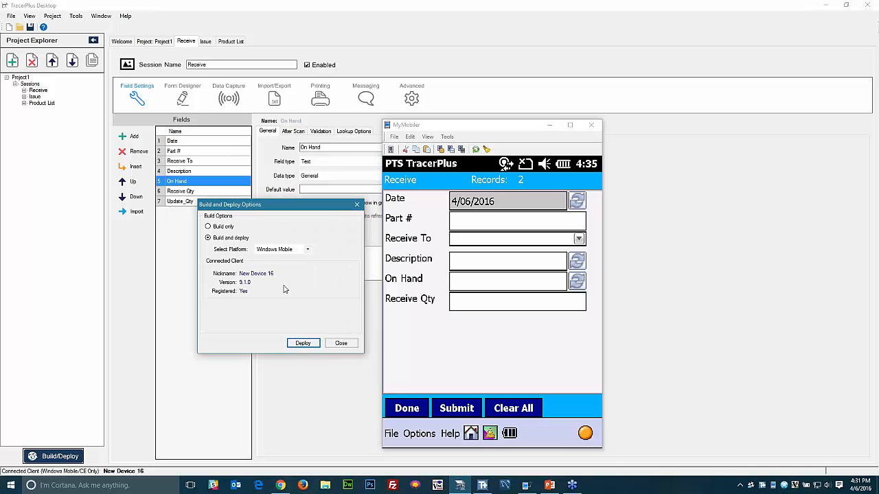
click(280, 249)
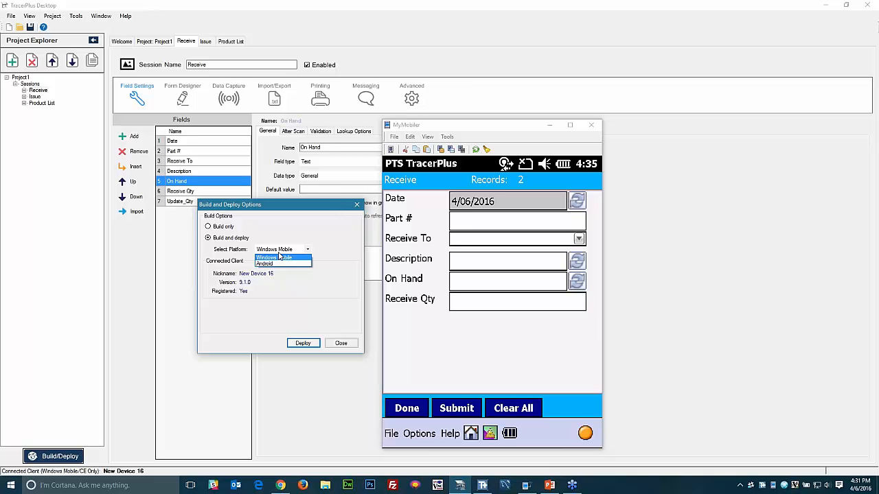
click(288, 296)
click(303, 343)
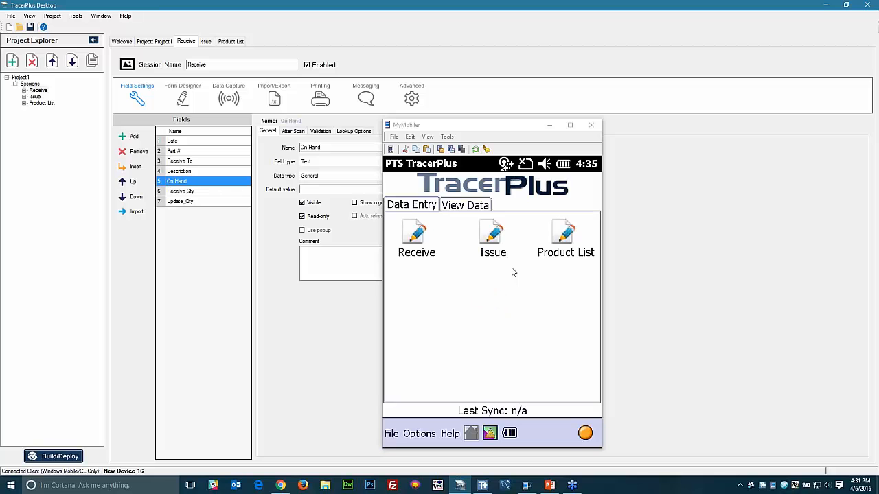
click(417, 240)
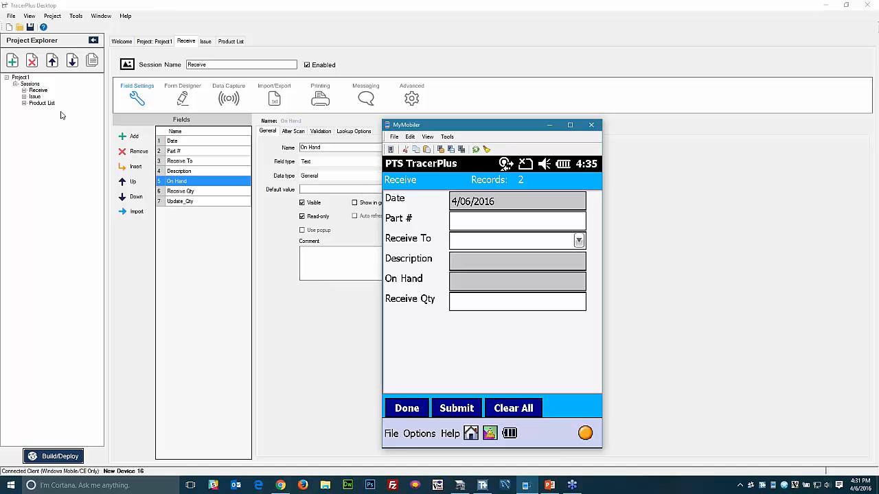
- In the Issue session, rename Field 7 to Update_Qty and remove spare Fields 8–10
click(35, 96)
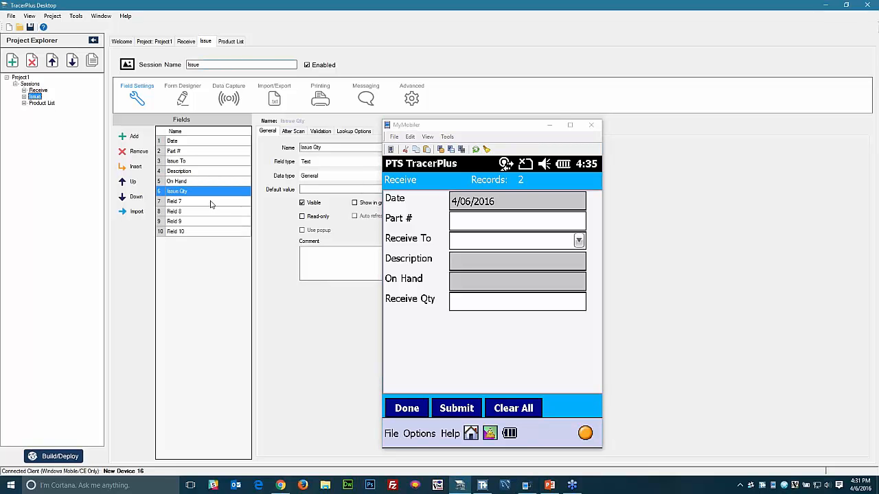
click(181, 203)
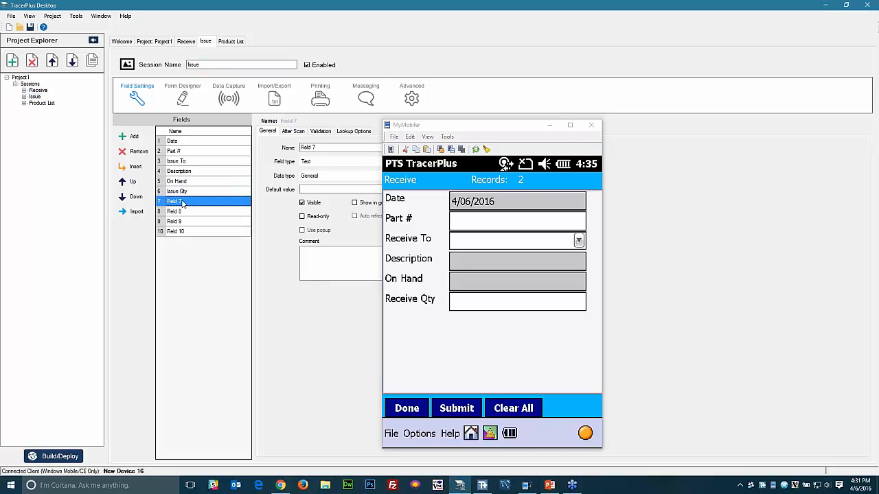
click(184, 204)
text(Update_Qty)
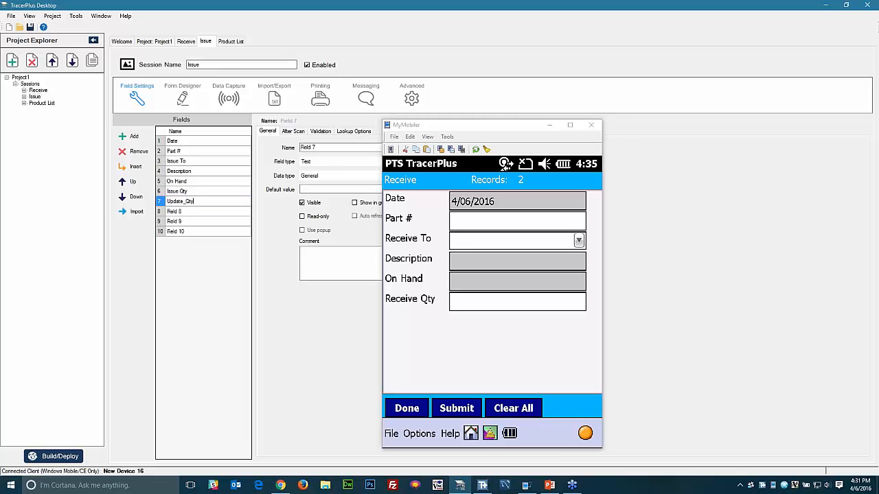
click(195, 213)
click(138, 152)
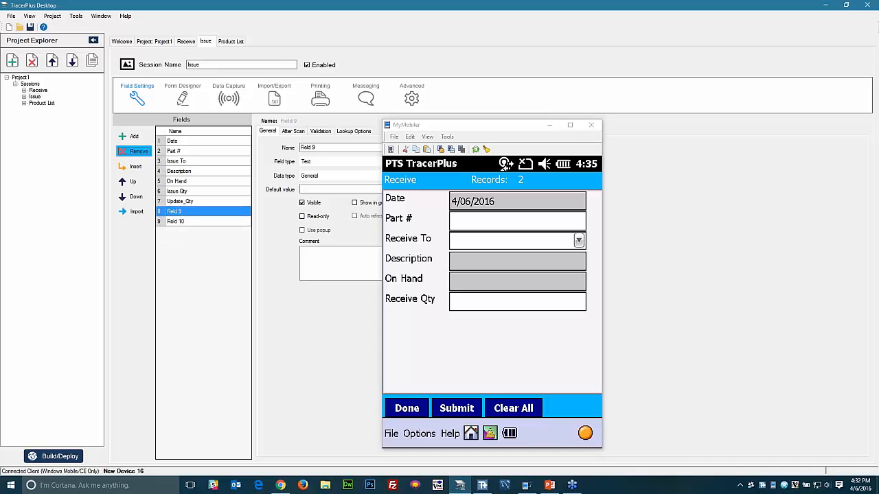
click(138, 152)
click(138, 152)
- Make Date a read-only DateTime field with M/dd/yyyy format
click(550, 126)
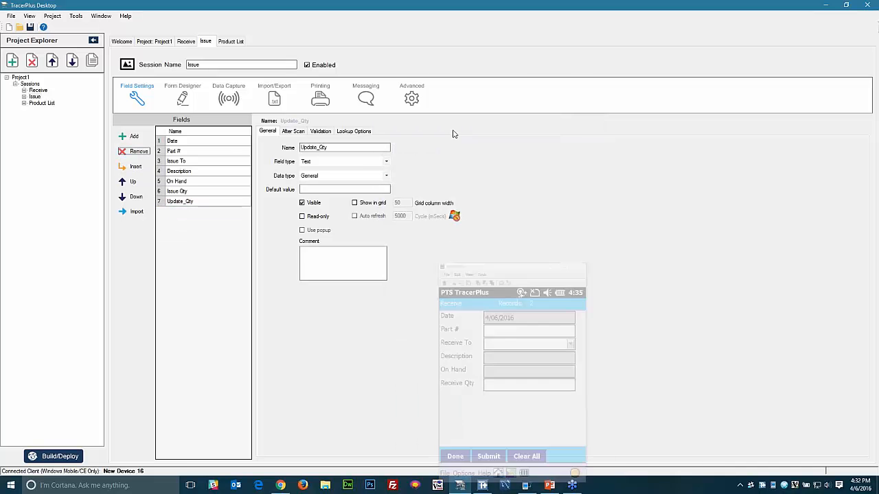
click(226, 143)
click(386, 175)
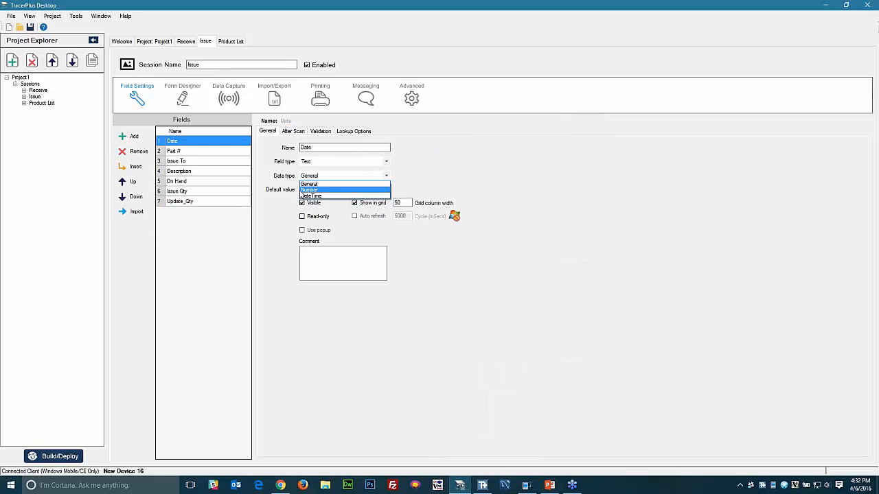
click(305, 196)
click(409, 176)
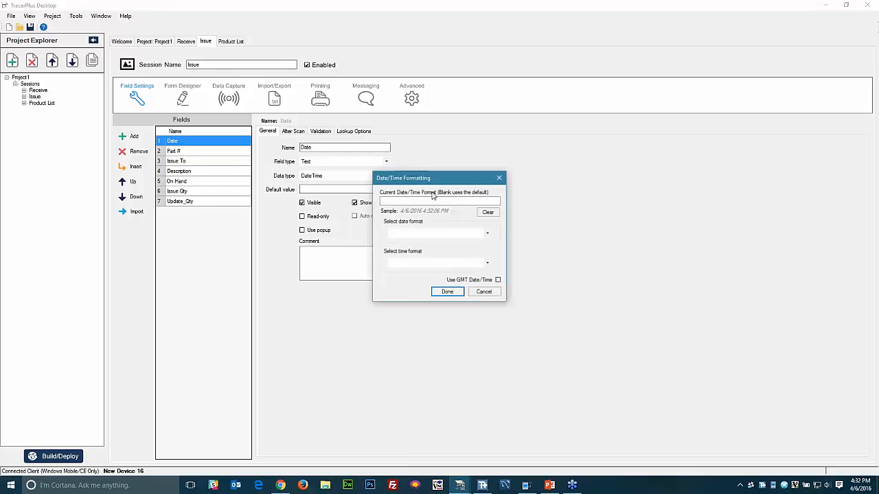
click(440, 234)
click(450, 274)
click(447, 291)
click(302, 216)
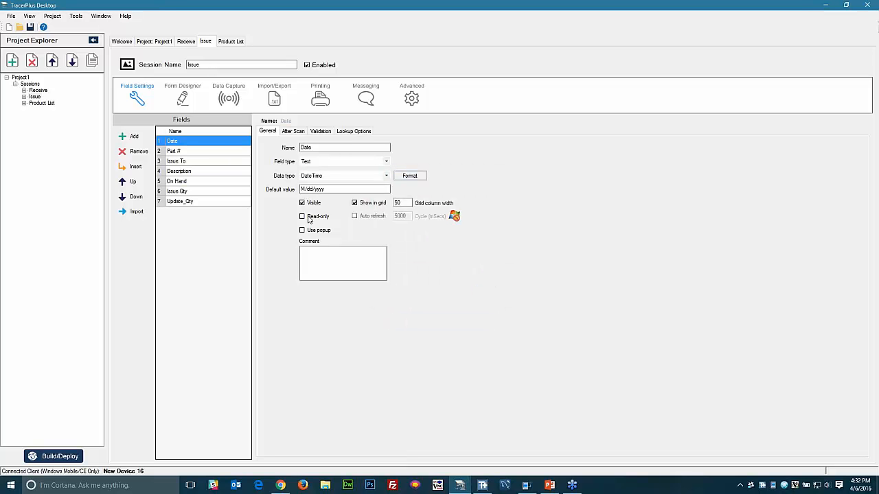
click(199, 151)
- Make Issue To a Drop Down field with items Stockroom1, Stockroom 2 and Stockroom 3
click(197, 161)
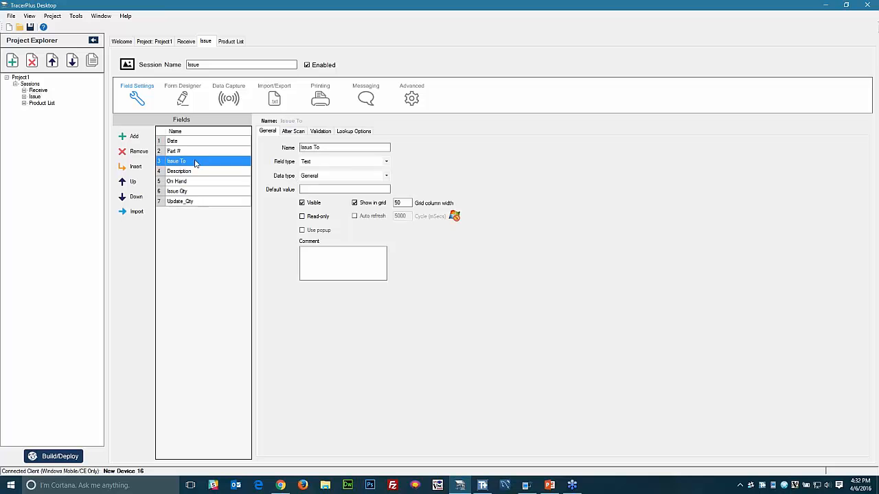
click(308, 165)
click(308, 176)
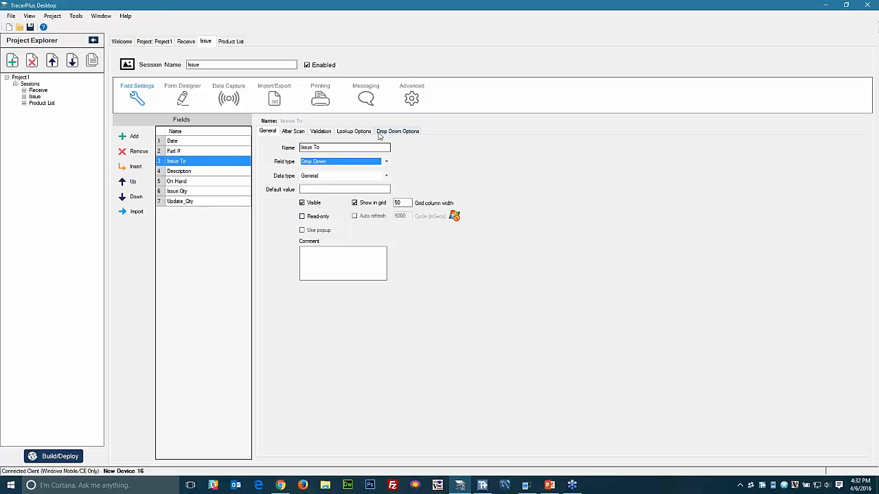
click(302, 171)
text(Stoc)
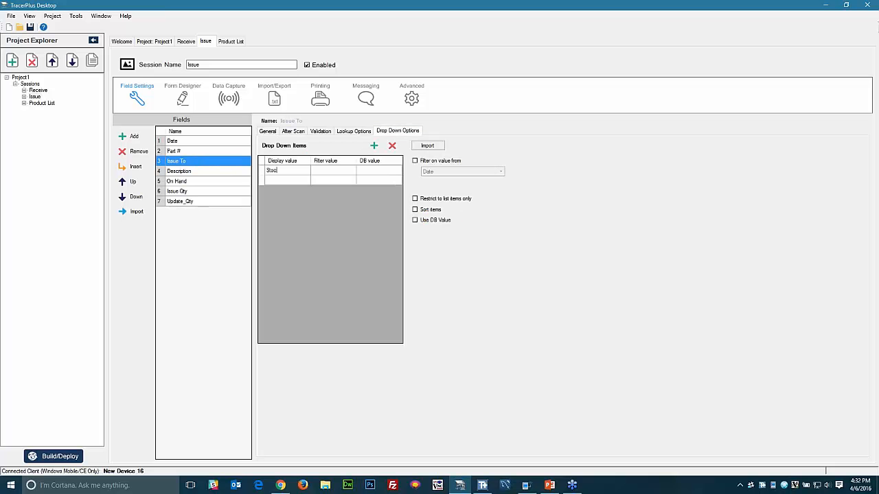
text(kroom1)
key(Return)
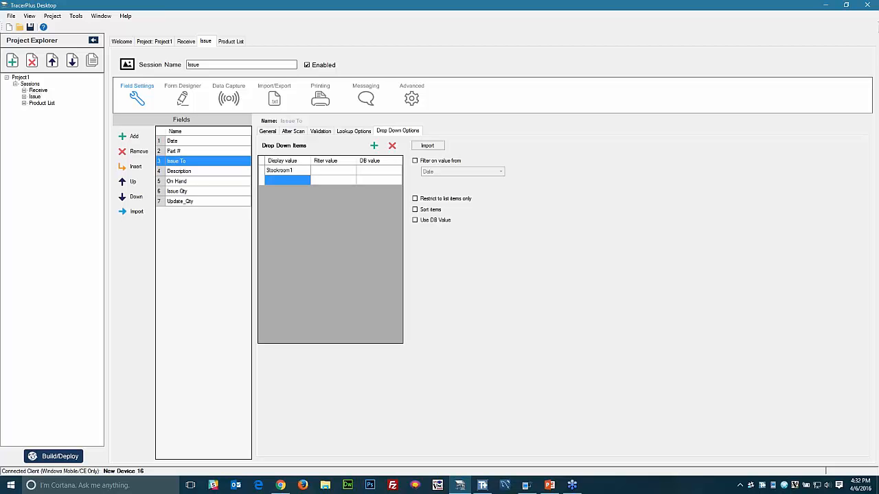
text(Sto)
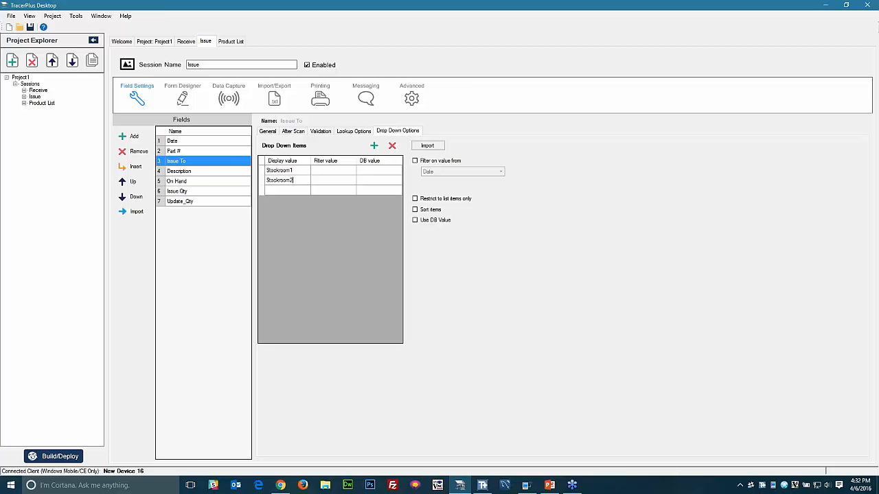
text(ckroom 2)
key(Return)
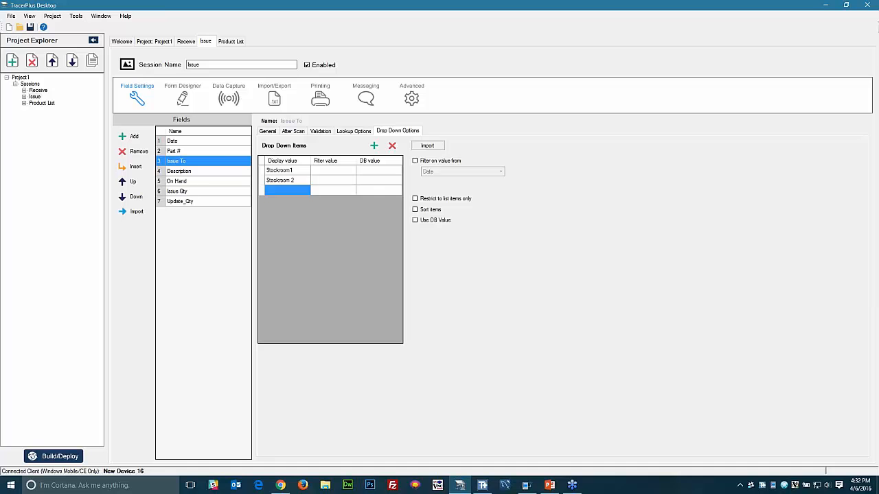
text(Stockroom )
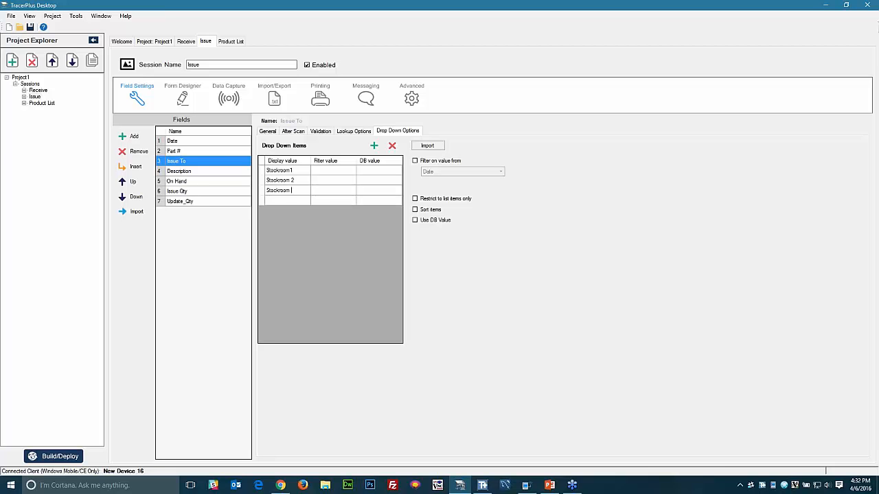
text(3)
key(Return)
- Correct the first drop-down item to 'Stockroom 1'
click(293, 172)
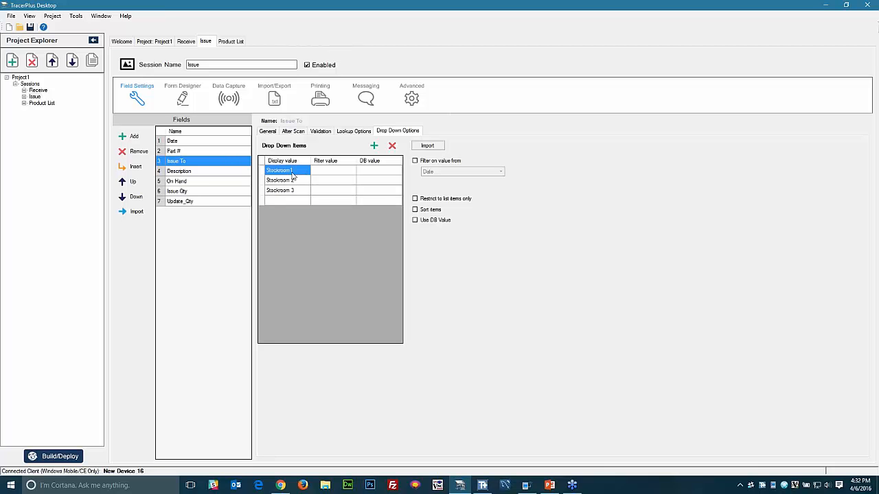
click(293, 172)
click(292, 171)
click(301, 181)
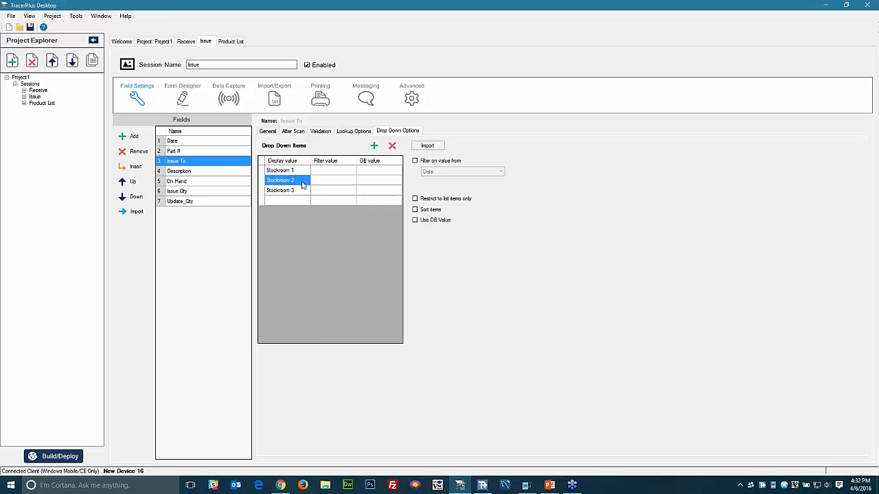
click(200, 173)
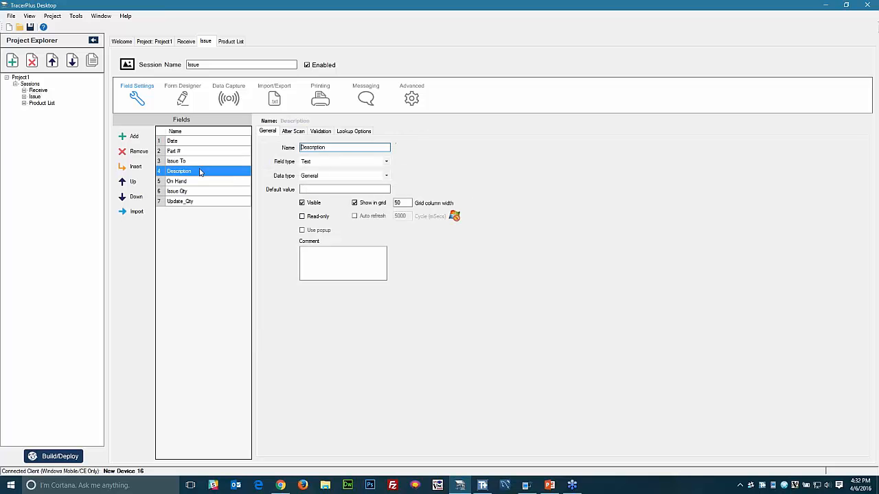
- Enable Description lookups from Product List, matching Part # to Part #
click(351, 131)
click(267, 146)
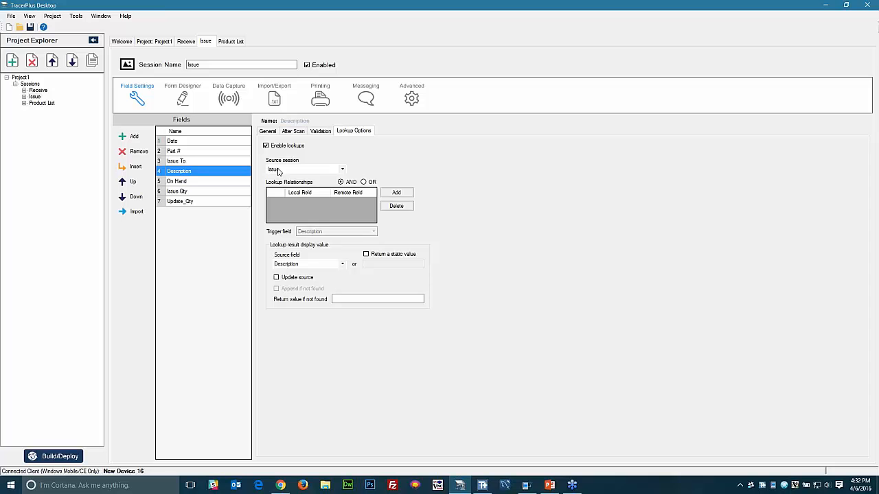
click(278, 172)
click(291, 192)
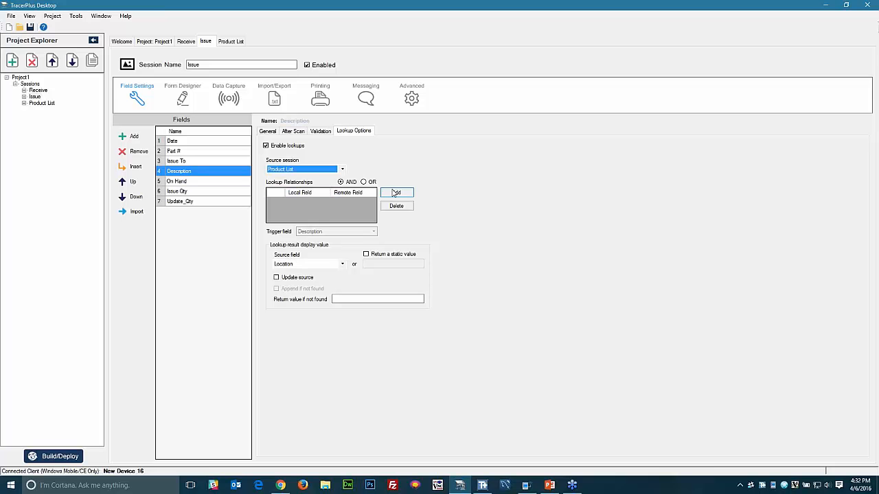
click(395, 193)
click(419, 223)
click(416, 234)
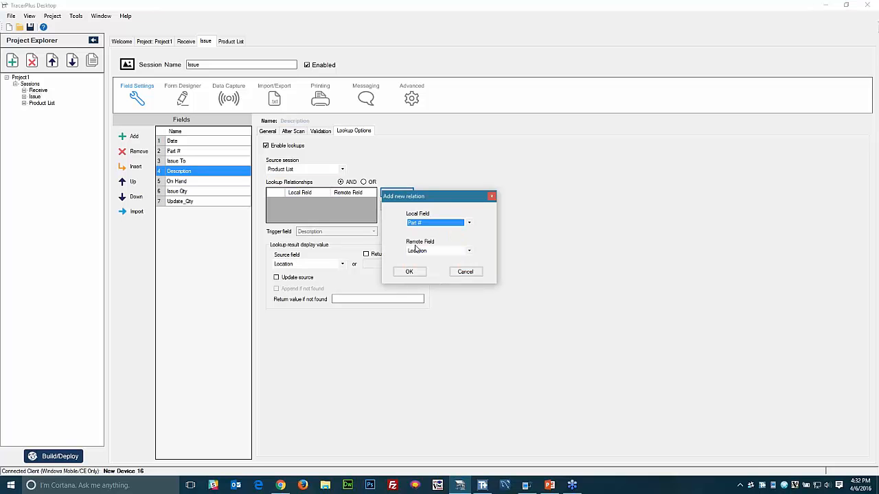
click(415, 250)
click(419, 262)
click(409, 271)
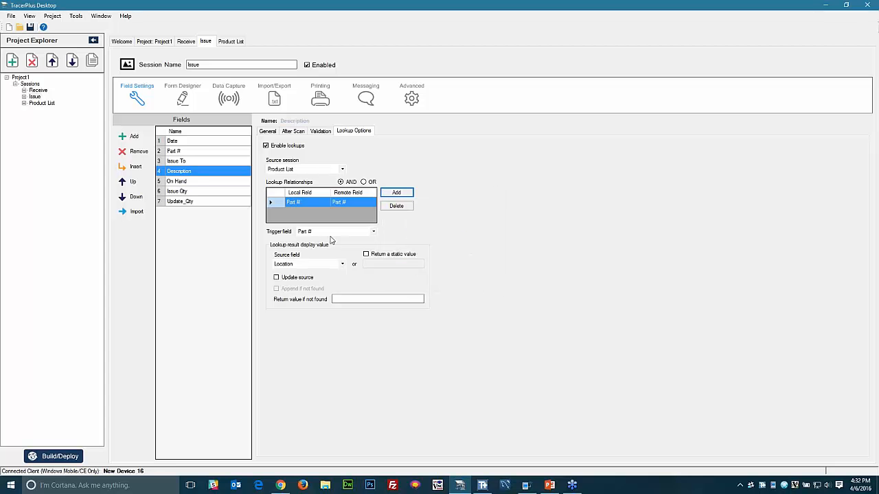
- Return Product List's Description, showing 'Not Found' when no match exists
click(296, 265)
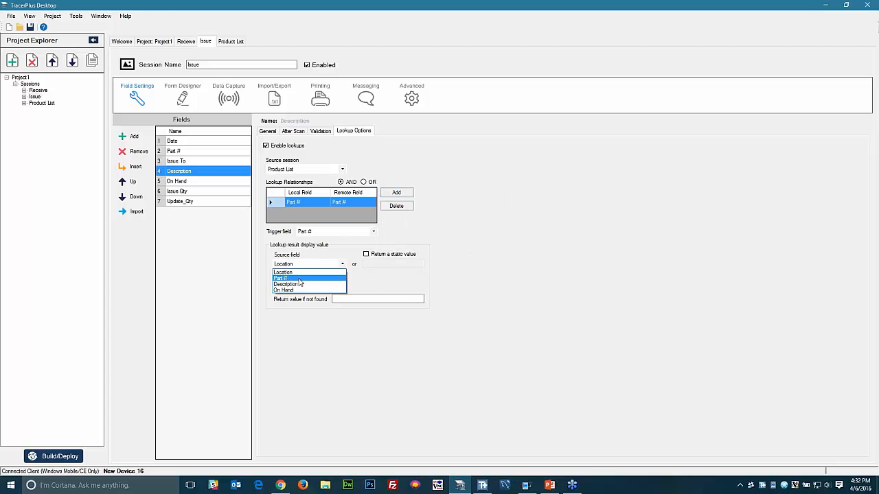
click(300, 284)
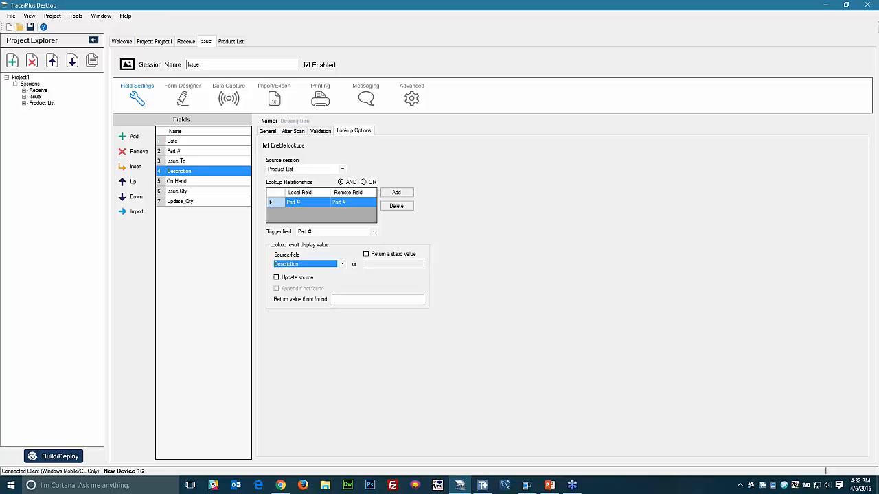
click(336, 299)
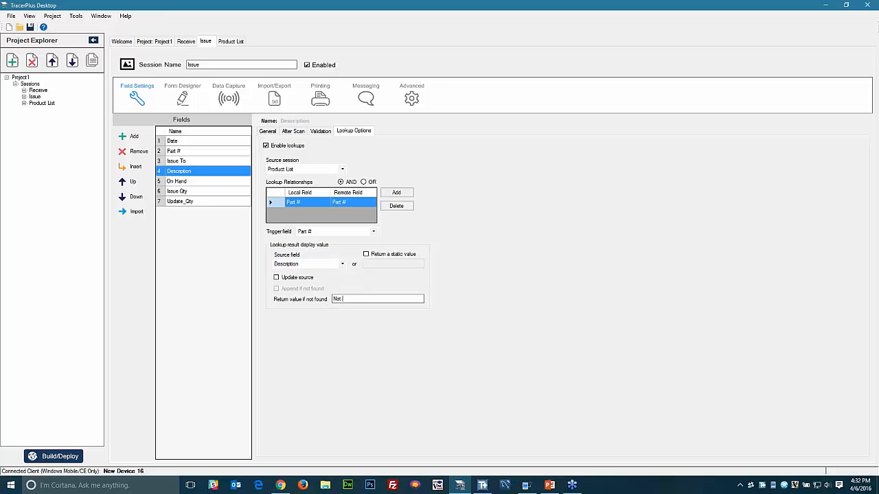
- Enable On Hand lookups from Product List with an Issue To to Location relation
click(197, 182)
click(287, 147)
click(302, 169)
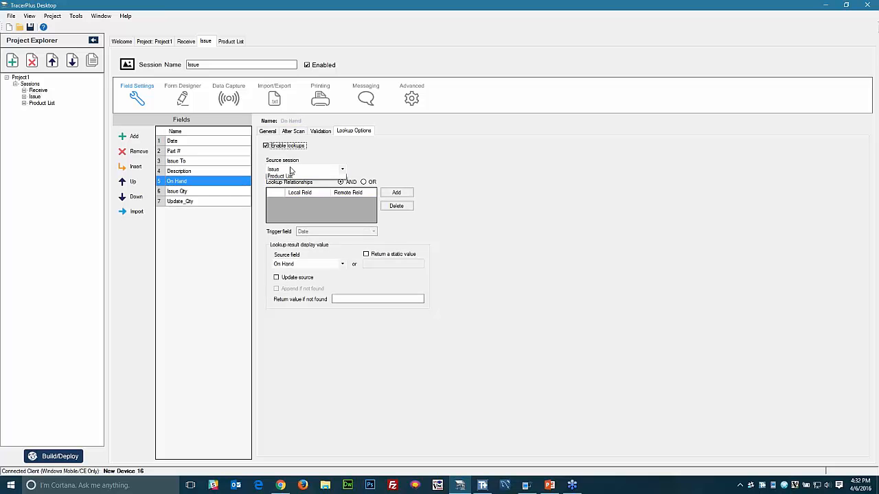
click(289, 191)
click(396, 193)
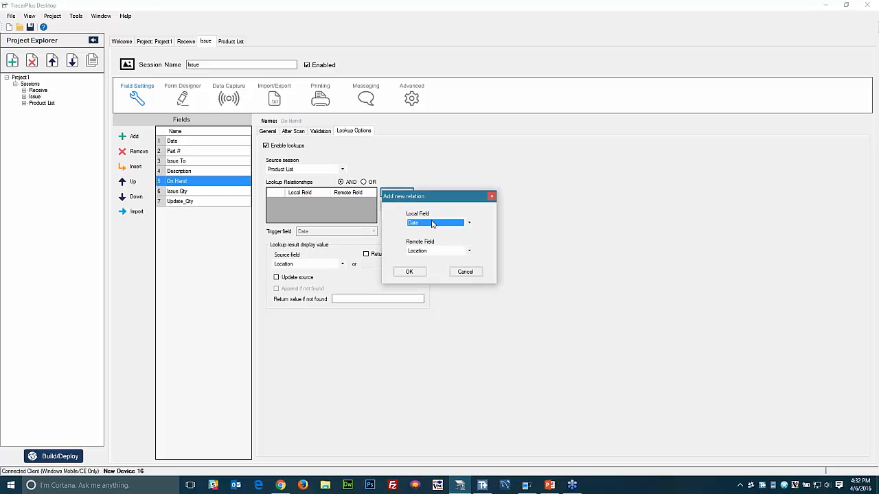
click(431, 223)
click(429, 245)
click(410, 272)
- Add a second lookup relation matching Part # to Part #
click(398, 194)
click(427, 222)
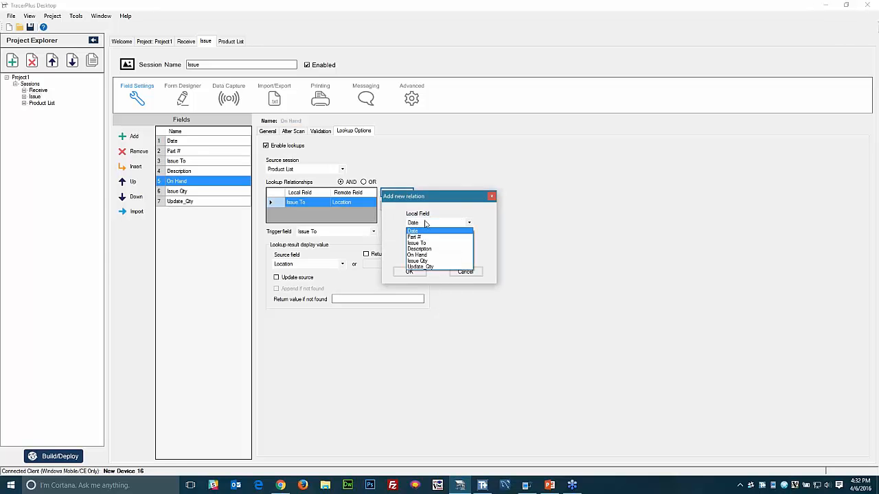
click(423, 241)
click(418, 250)
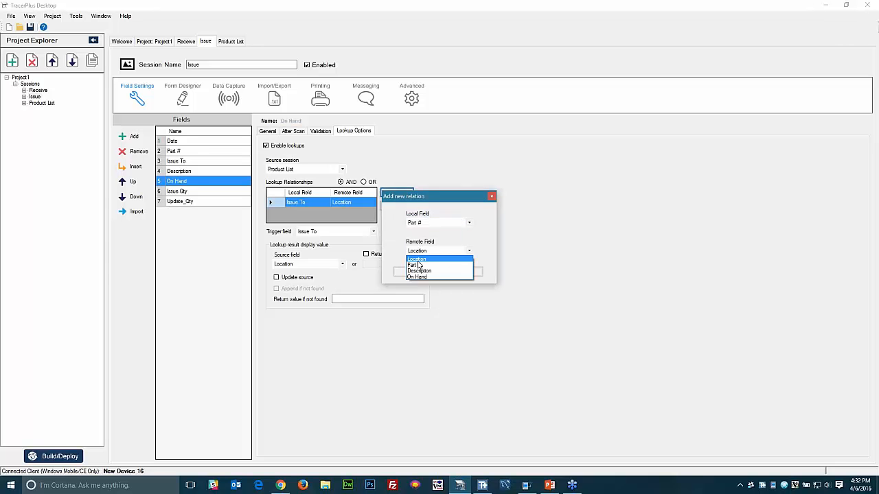
click(418, 260)
click(417, 252)
click(417, 265)
click(403, 271)
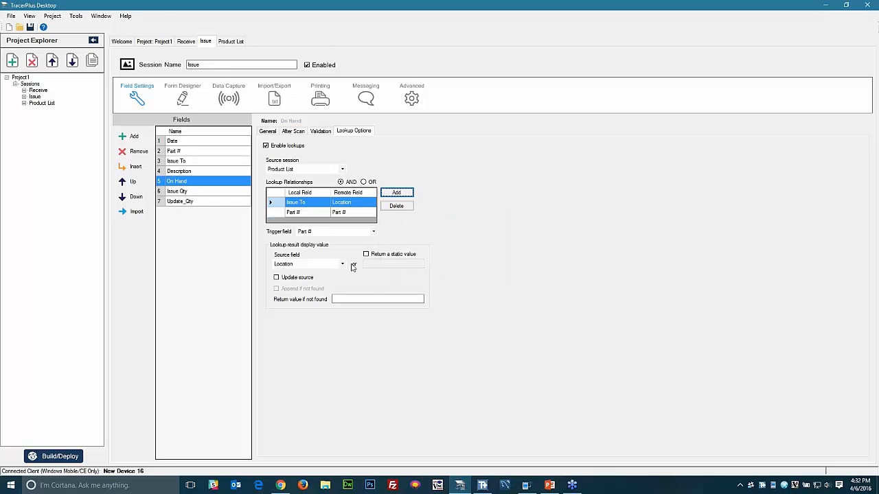
- Make Issue To trigger the lookup and return Product List's On Hand
click(307, 233)
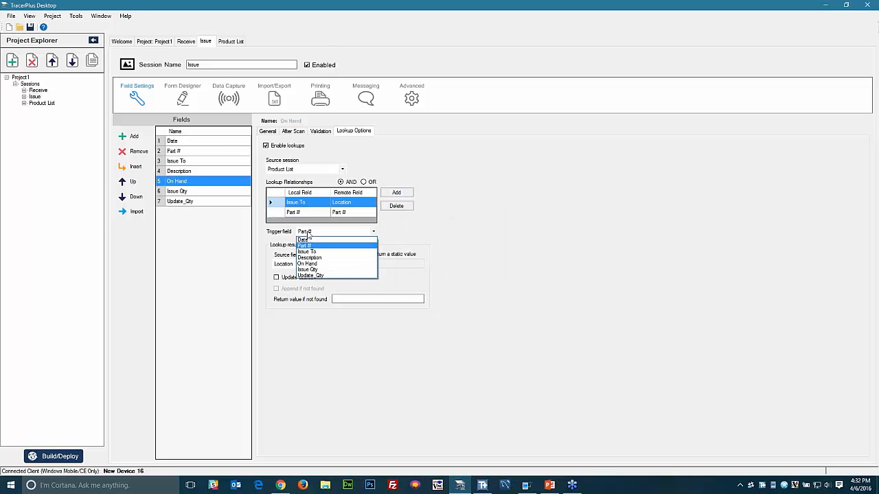
click(307, 251)
click(292, 264)
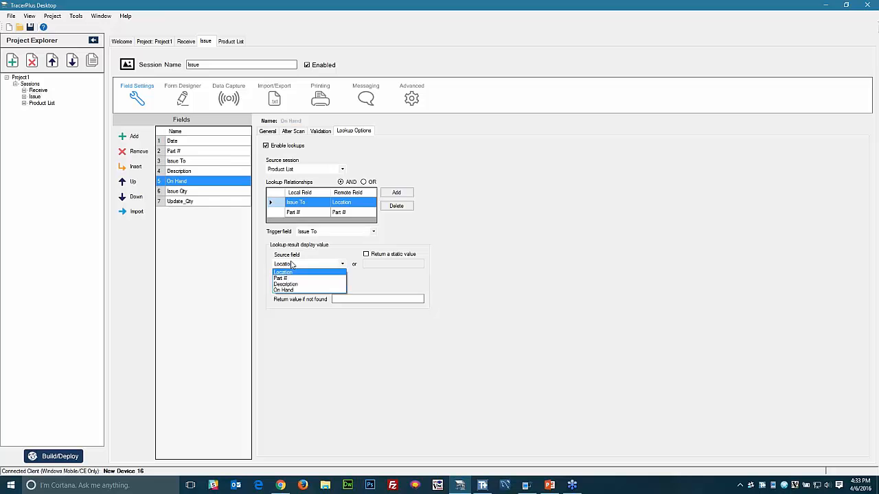
click(287, 290)
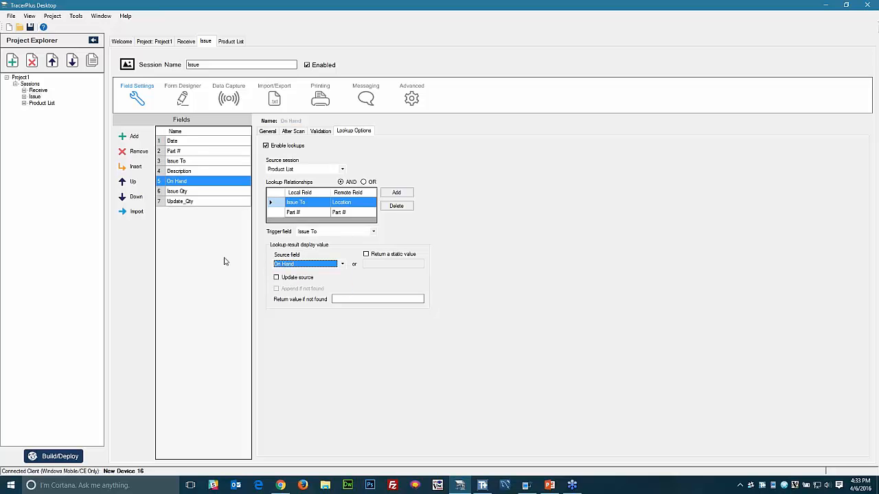
- Set Update_Qty's field type to Calculated and data type to Number
click(184, 194)
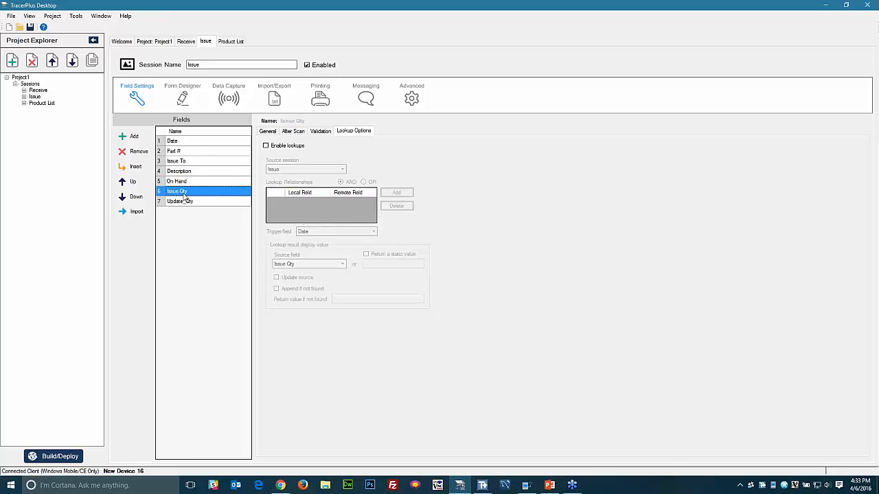
click(182, 202)
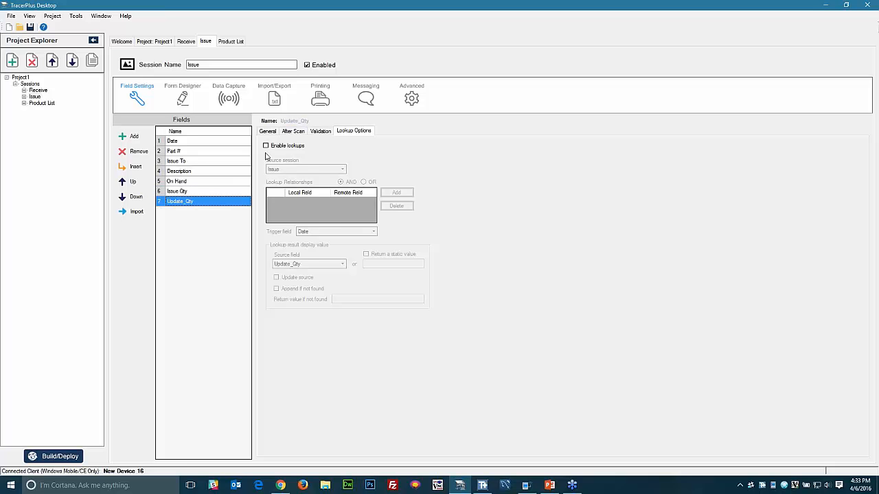
click(267, 131)
click(320, 165)
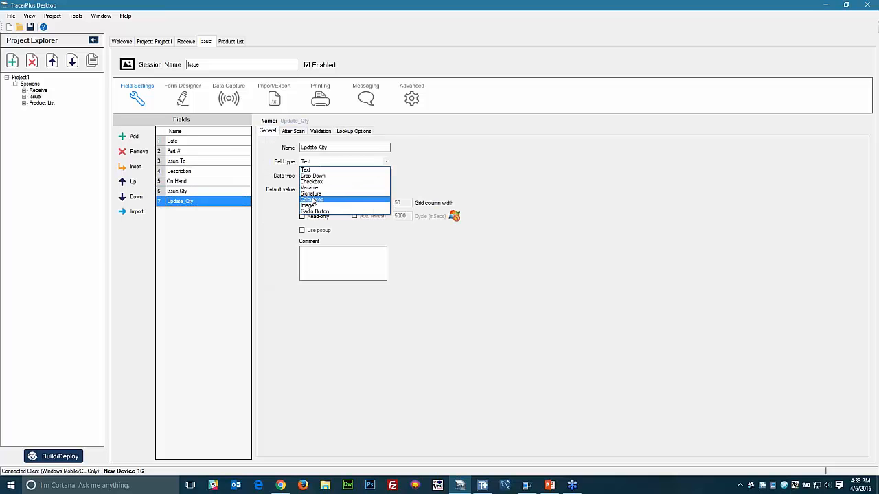
click(312, 199)
click(318, 177)
click(310, 189)
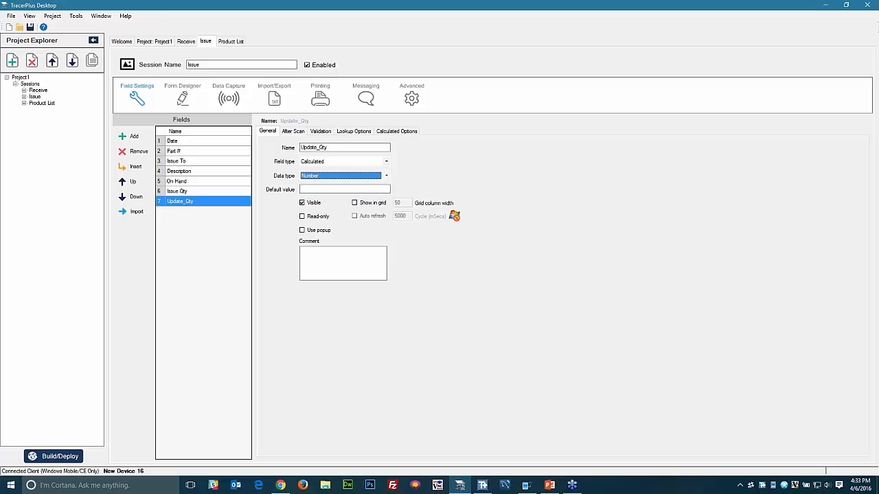
click(392, 133)
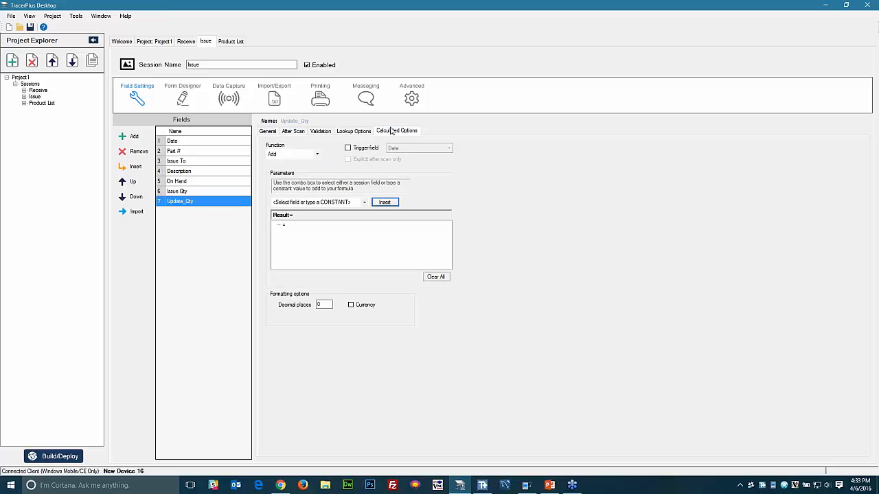
- Enable Update_Qty lookups from Product List with an Issue To to Location relation
click(347, 137)
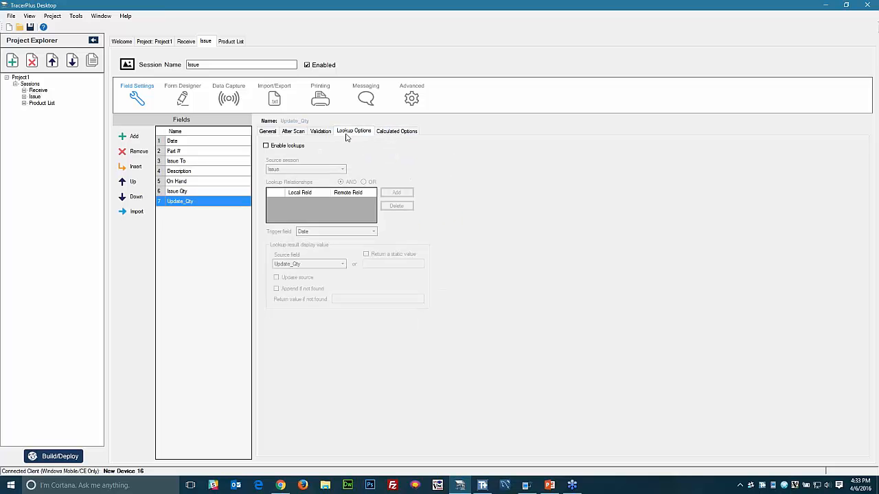
click(272, 146)
click(283, 170)
click(286, 191)
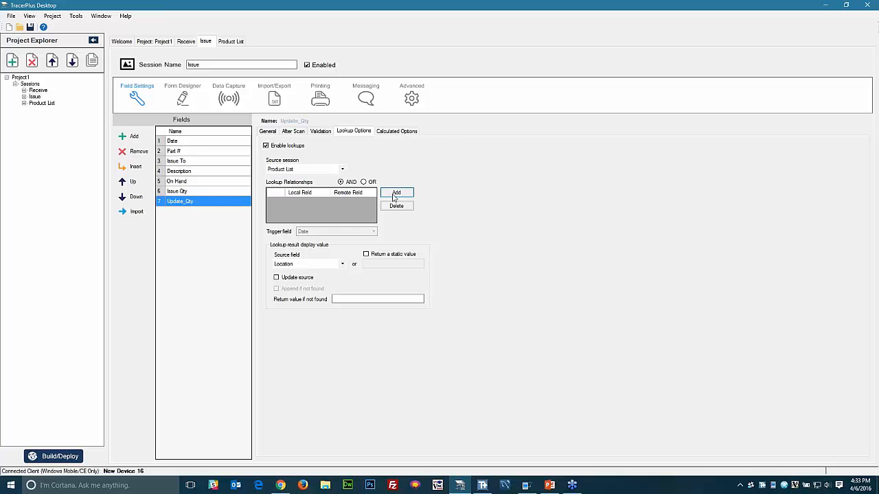
click(396, 192)
click(410, 222)
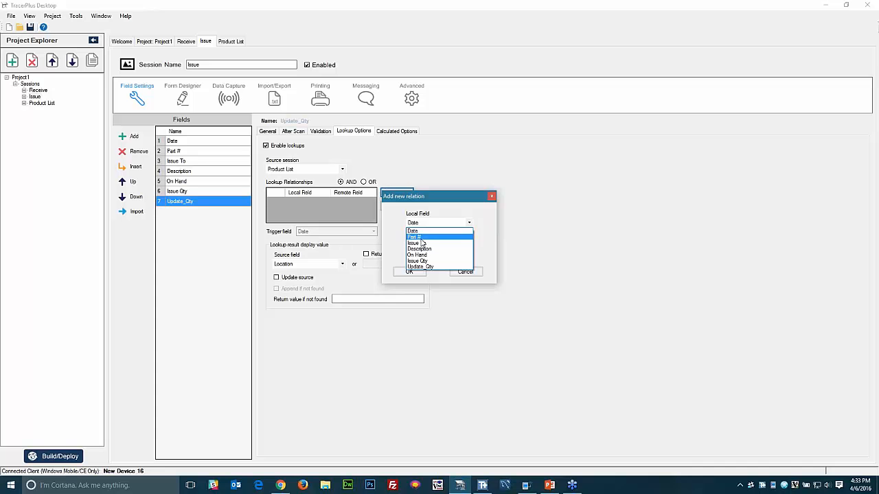
click(418, 243)
click(422, 251)
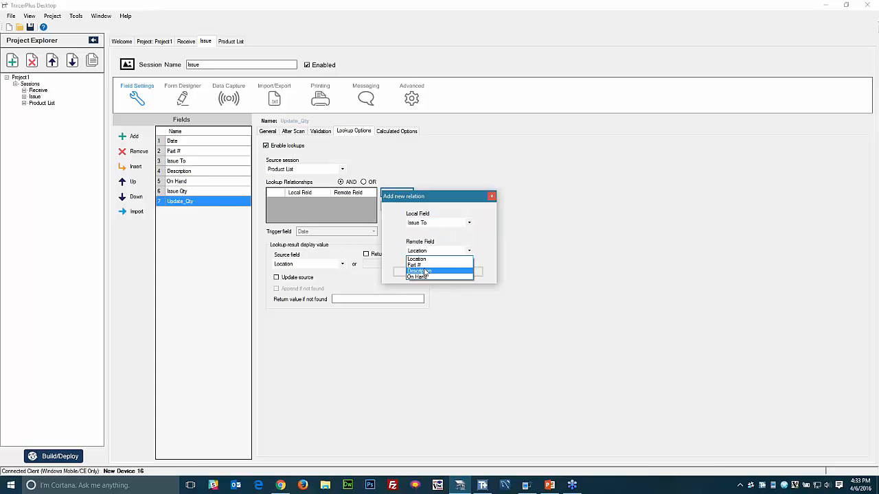
click(418, 257)
click(411, 271)
- Add a second lookup relation matching Part # to Part #
click(397, 196)
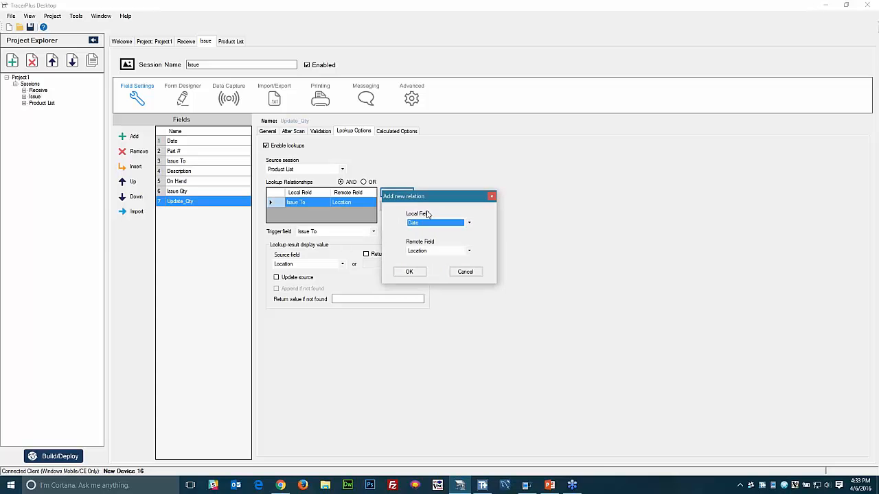
click(431, 223)
click(414, 237)
click(414, 250)
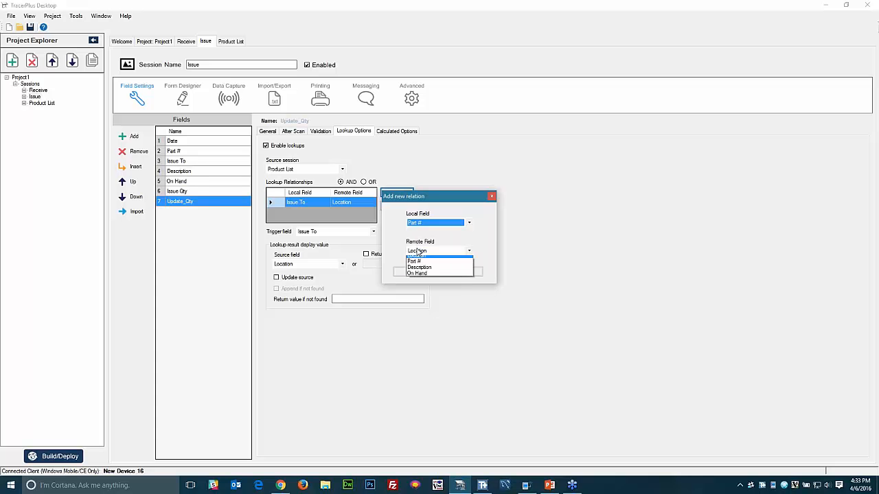
click(419, 263)
click(410, 272)
- Trigger on Issue To, return On Hand, and enable Update source
click(314, 233)
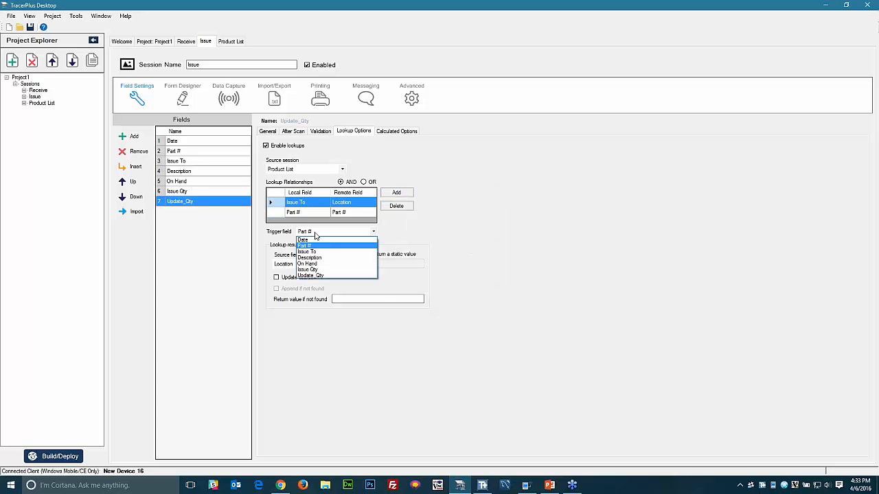
click(305, 253)
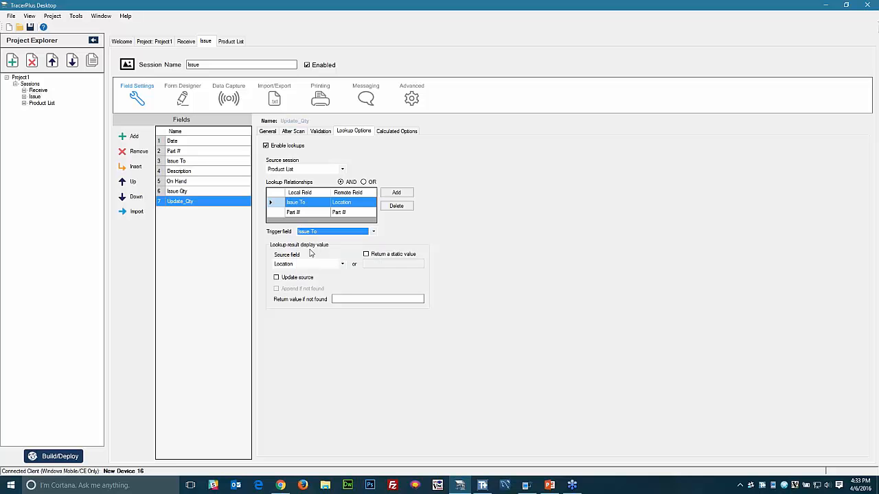
click(307, 266)
click(276, 285)
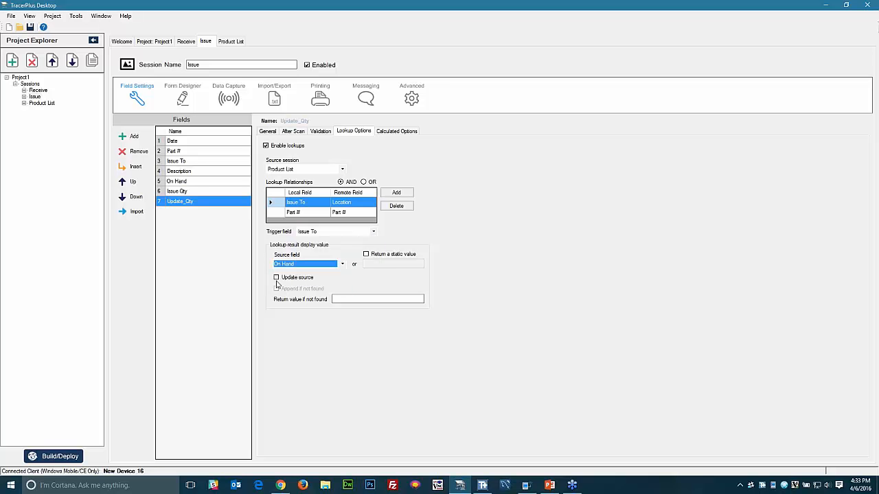
click(277, 279)
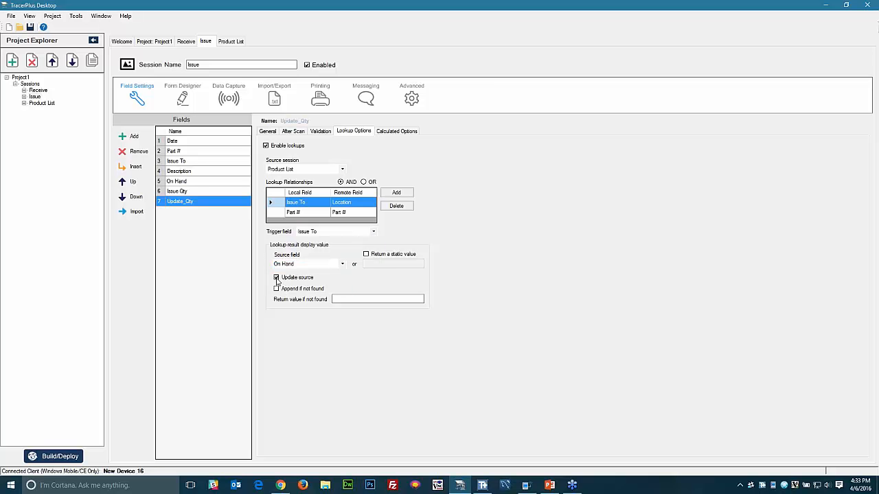
- Set Update_Qty's calculation to Subtract with On Hand and Issue Qty as parameters
click(397, 131)
click(310, 155)
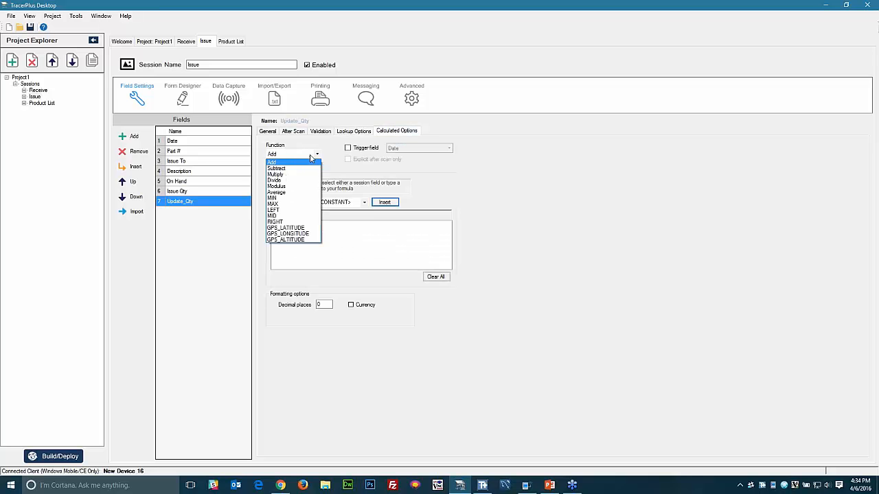
click(293, 168)
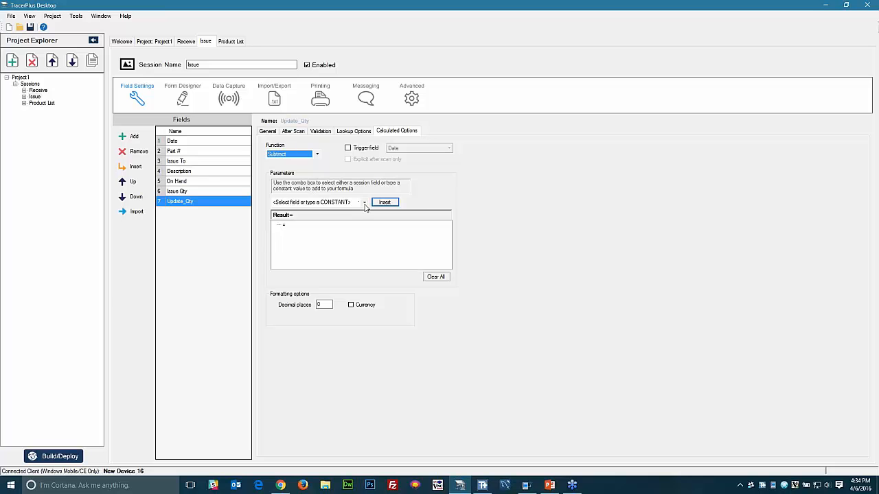
click(364, 203)
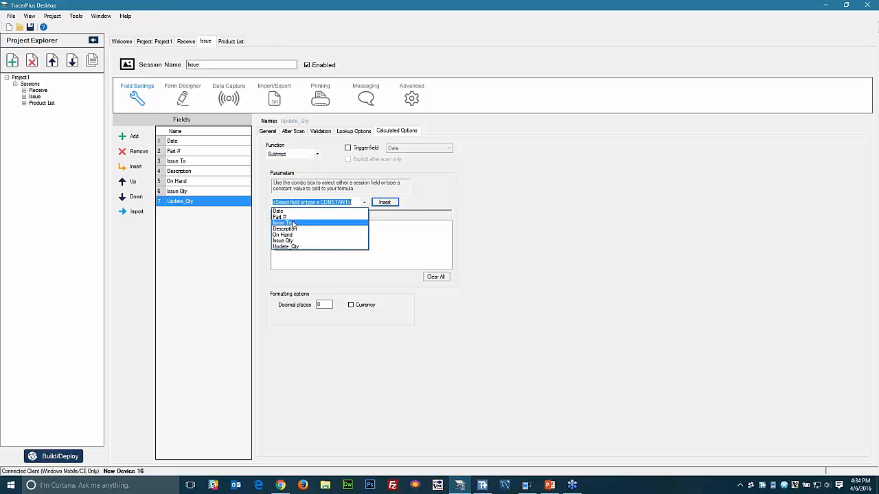
click(283, 234)
click(384, 202)
click(365, 203)
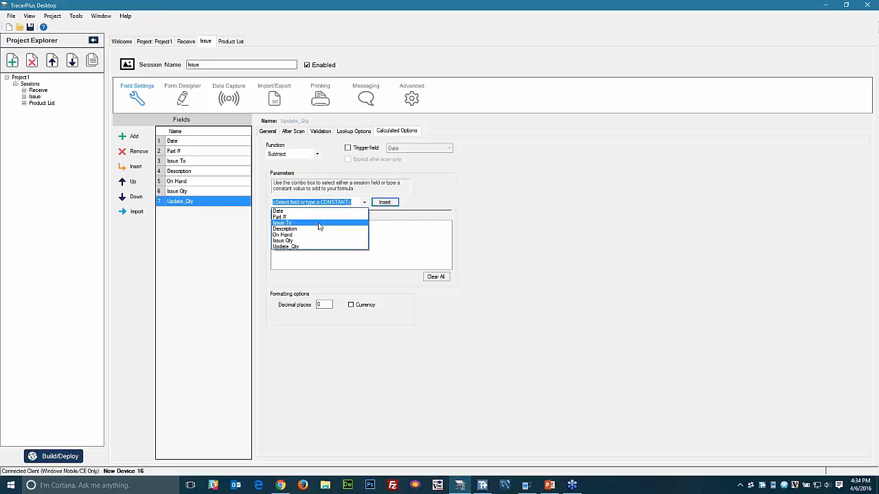
click(282, 240)
click(386, 202)
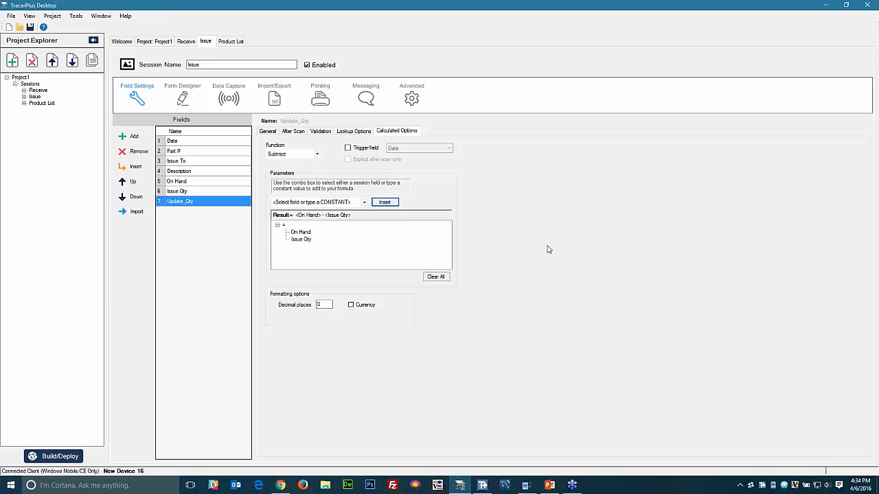
click(273, 132)
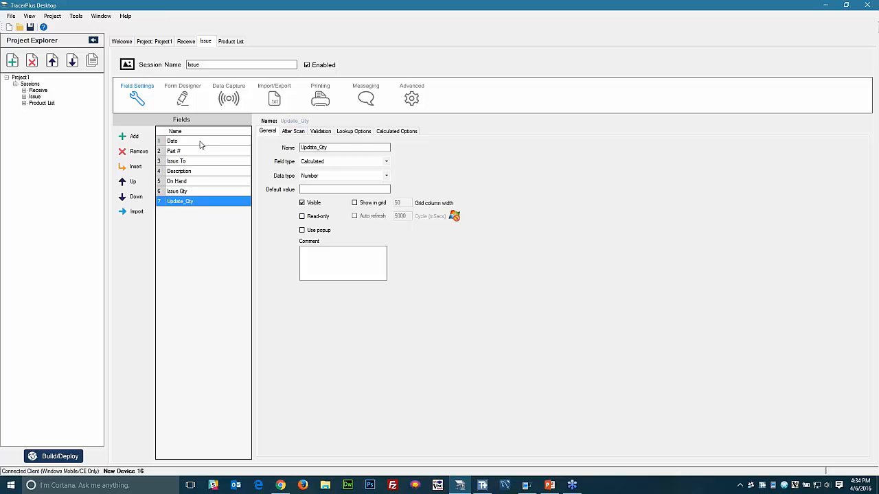
- Hide Update_Qty from the form and make the On Hand field read-only
click(302, 217)
click(302, 217)
click(302, 203)
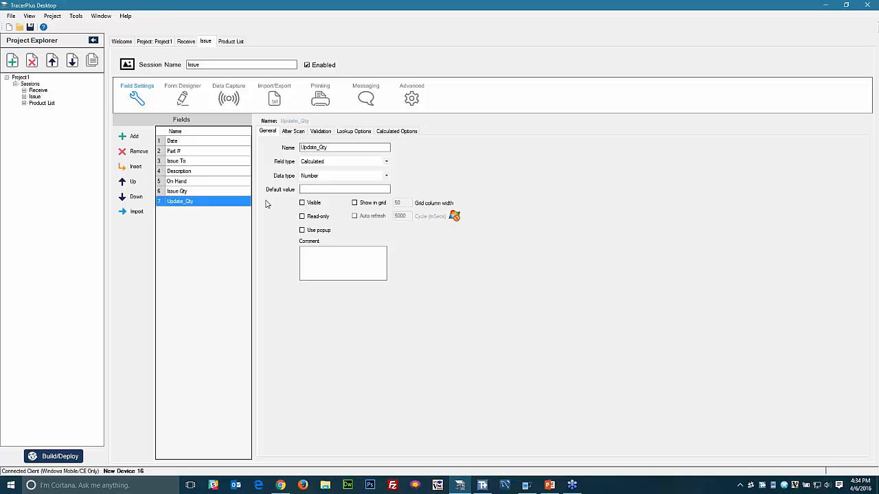
click(179, 144)
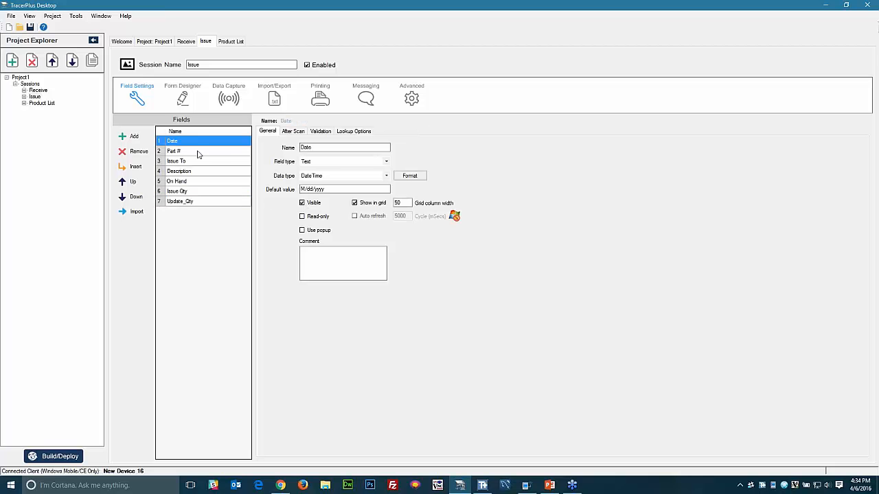
click(191, 171)
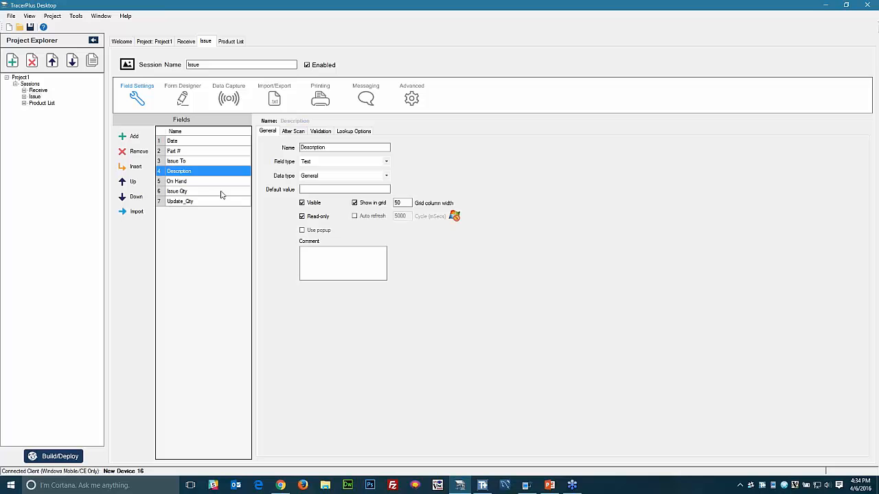
click(202, 182)
click(302, 217)
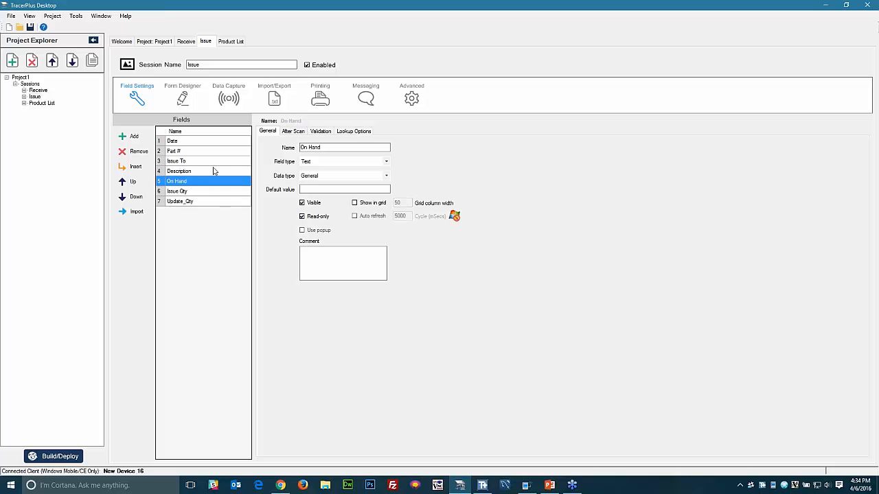
- Make Issue To jump to Issue Qty after a scan and Issue Qty jump back to Part #, and keep Issue To's value
click(203, 151)
click(295, 132)
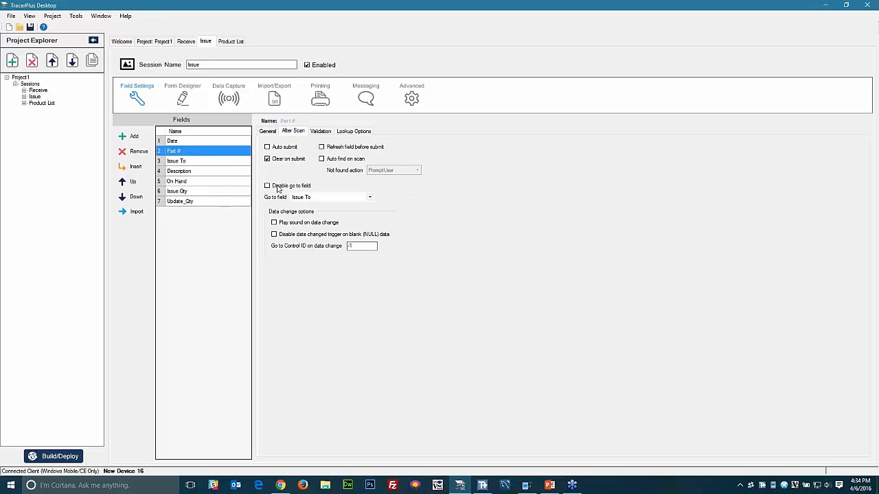
click(206, 161)
click(304, 198)
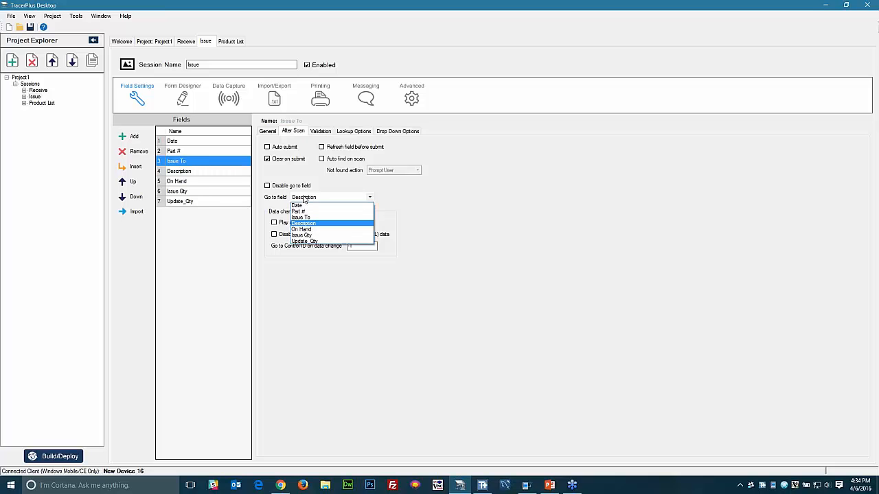
click(300, 235)
click(206, 191)
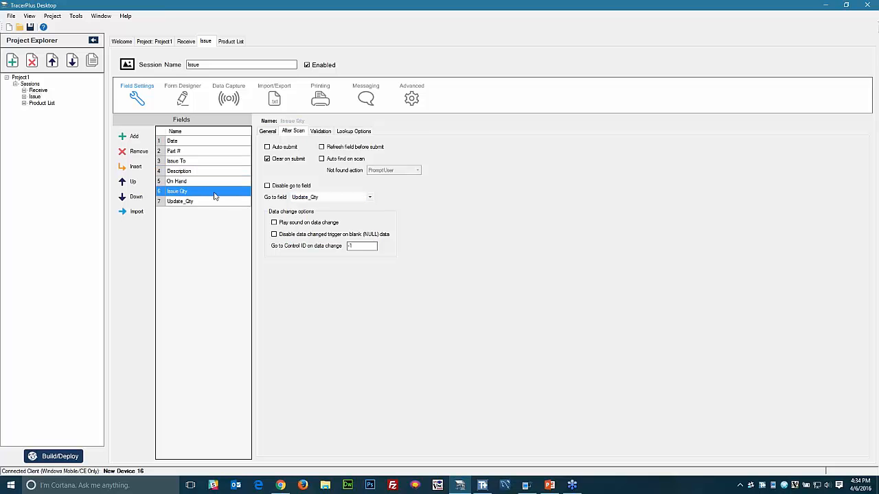
click(267, 147)
click(328, 200)
click(311, 215)
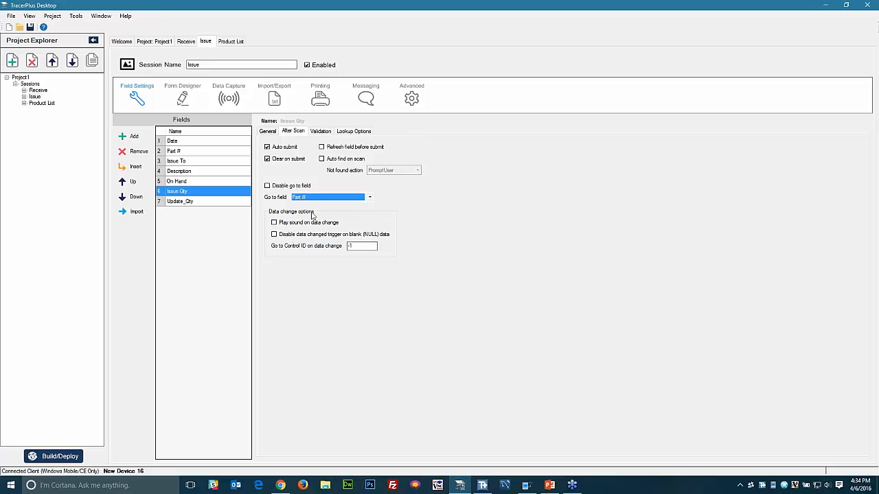
click(183, 163)
click(267, 159)
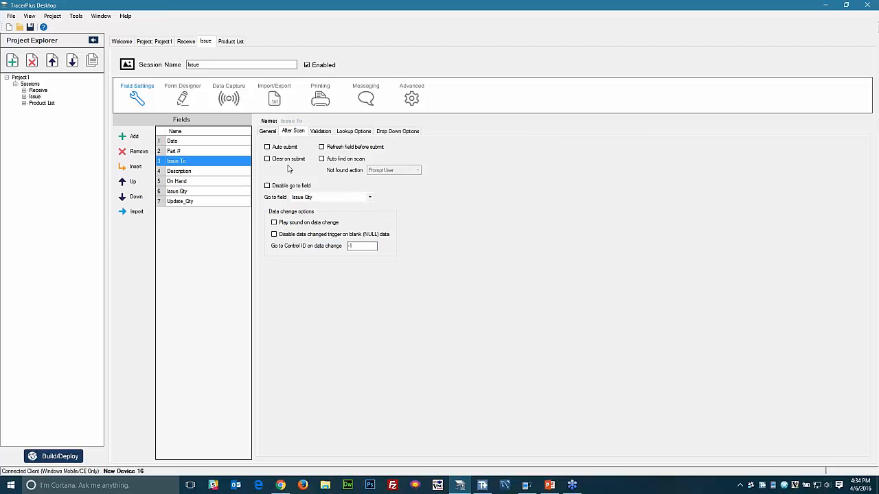
- In the Issue session's advanced settings, make Part # both the start field and key field
click(412, 98)
click(147, 139)
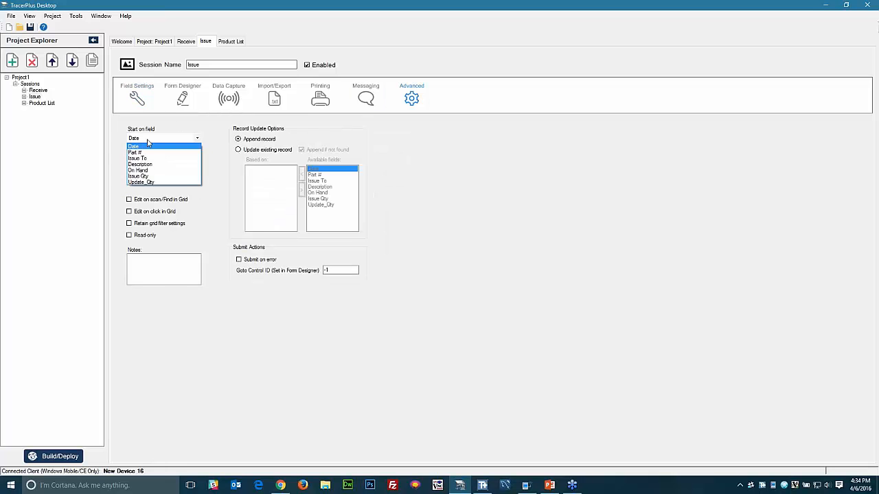
click(147, 152)
click(148, 180)
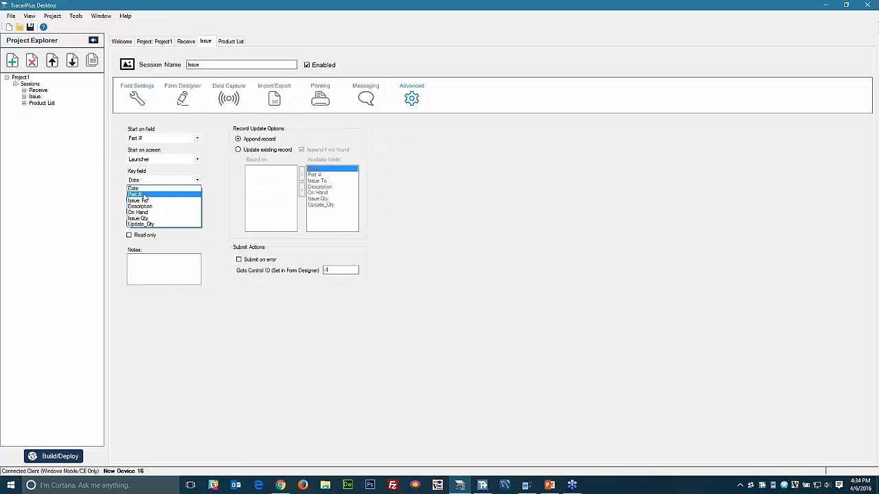
click(145, 195)
click(141, 98)
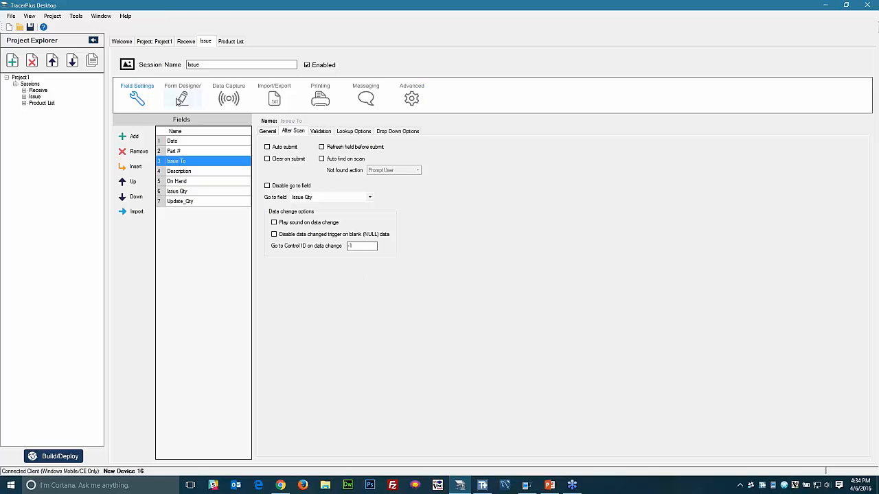
click(180, 99)
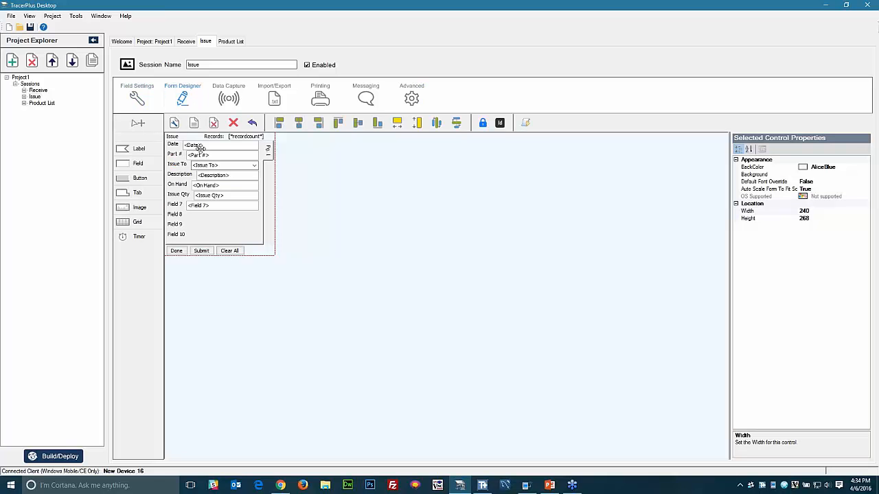
- Reset the Issue form to its default layout and deploy the project to the device
click(193, 123)
click(405, 274)
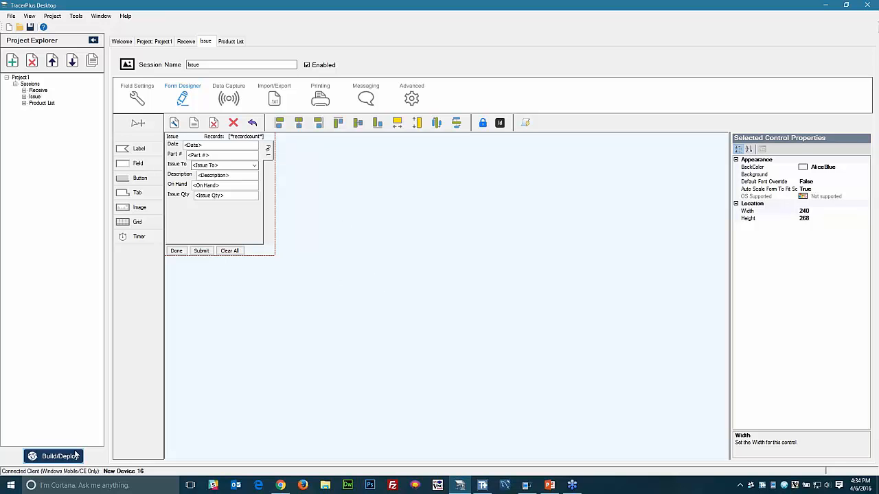
click(42, 103)
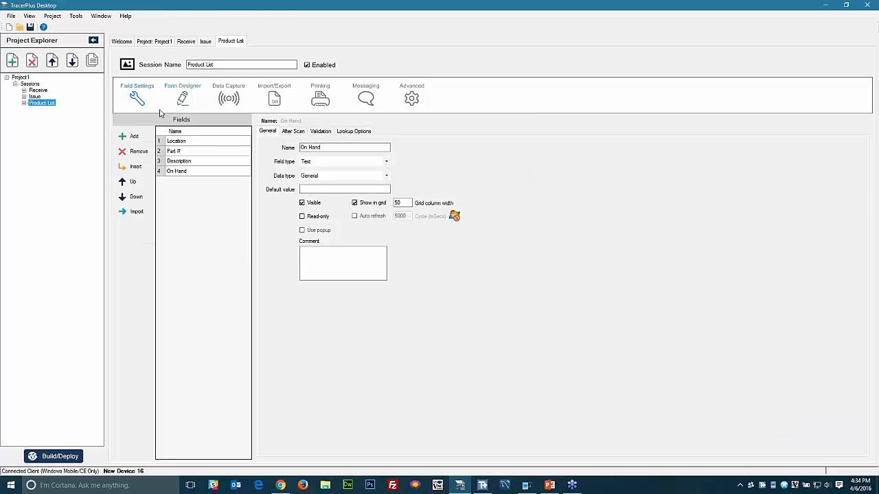
click(183, 99)
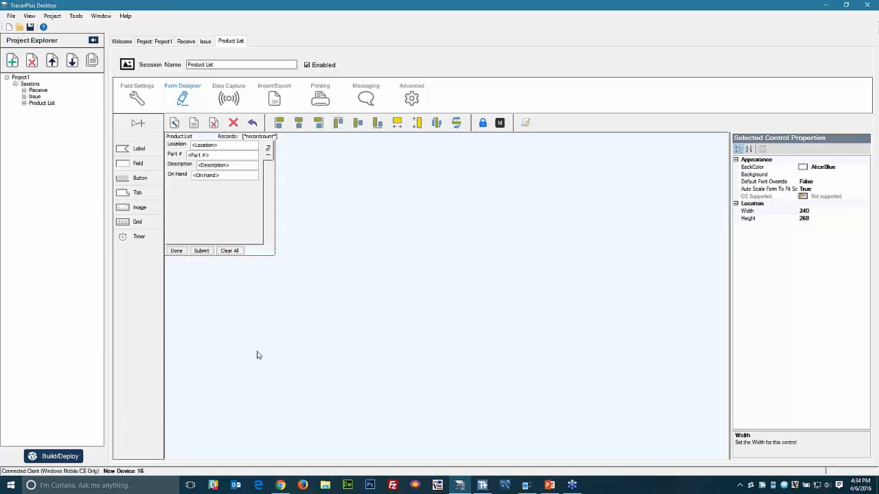
click(72, 456)
click(462, 305)
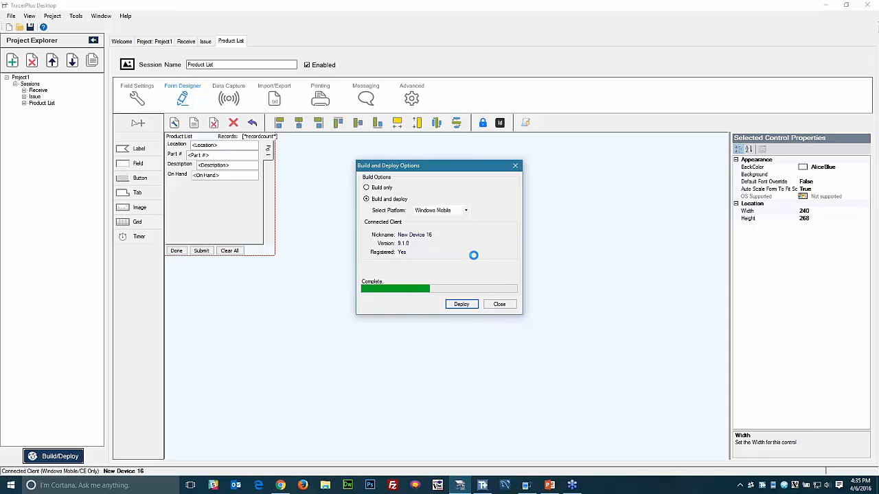
click(501, 304)
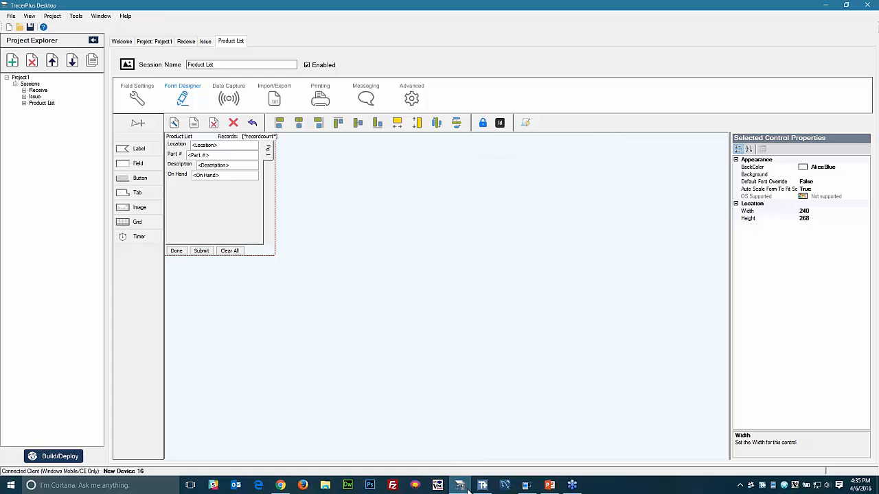
- Check the redeployed Receive and Issue entry forms on the mobile device
click(526, 486)
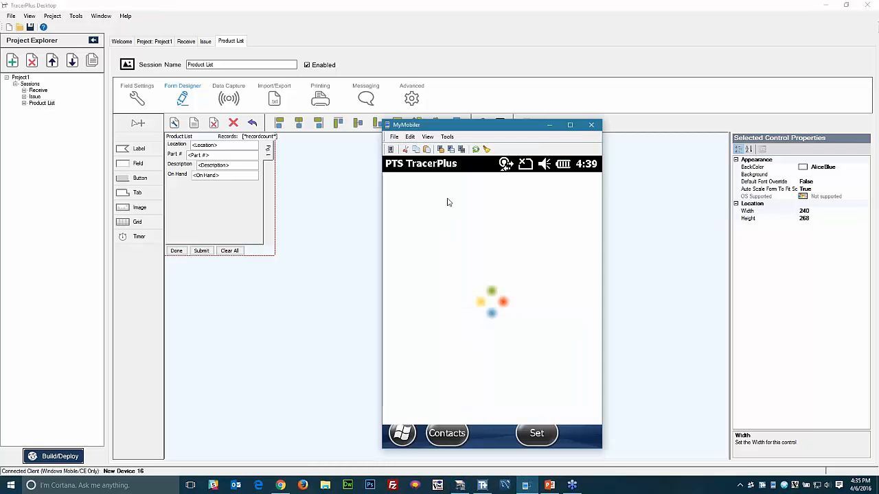
click(420, 230)
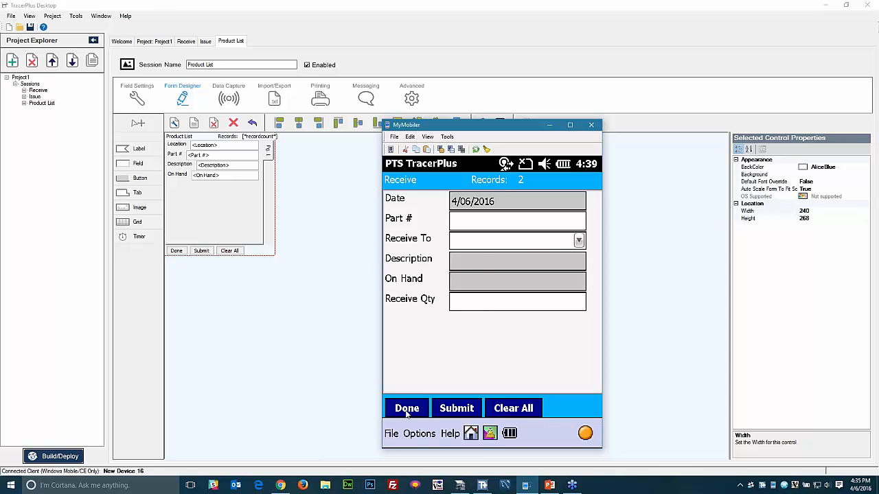
click(416, 406)
click(487, 239)
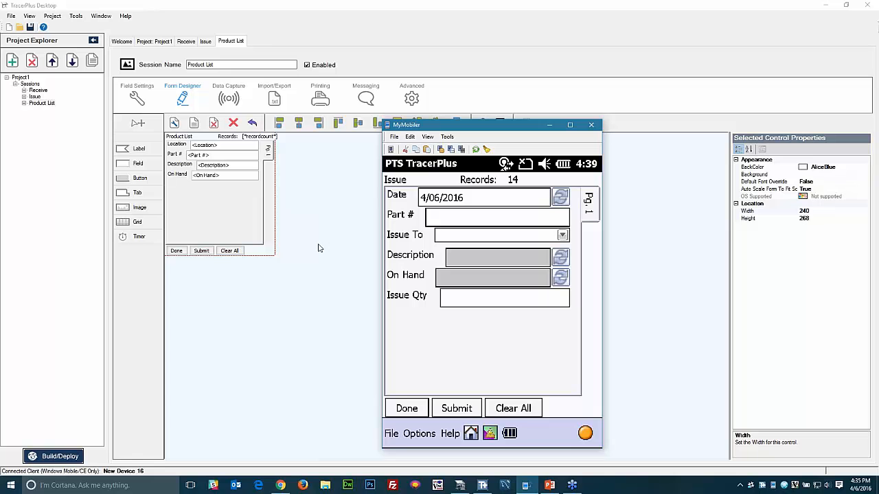
click(52, 103)
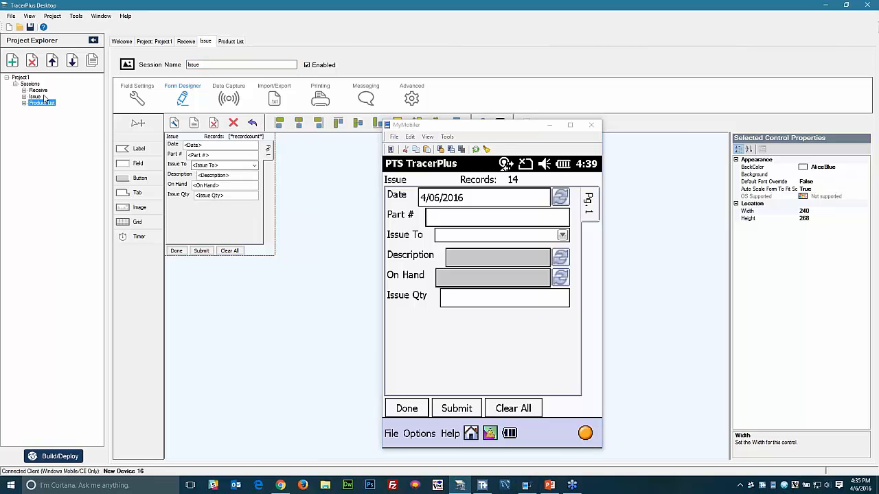
- On the Issue form, hide the refresh buttons of the Date, Description and On Hand fields
click(39, 98)
click(230, 155)
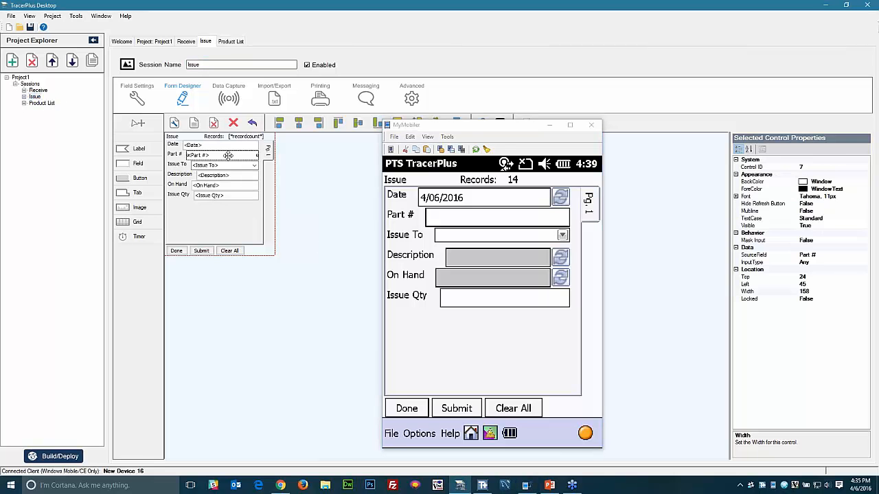
click(228, 145)
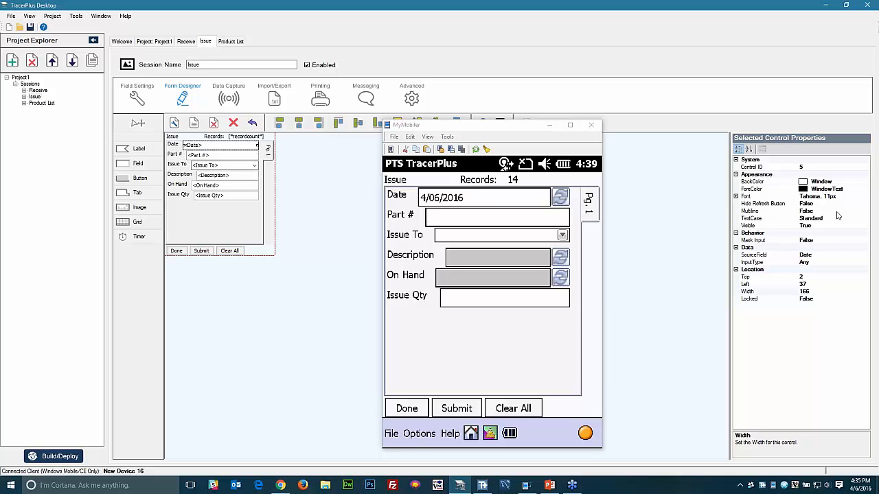
click(815, 204)
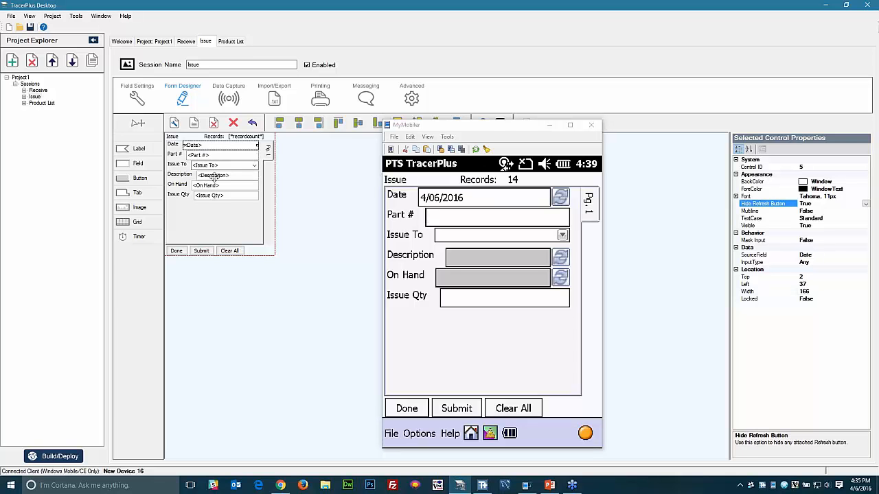
click(215, 176)
double_click(824, 204)
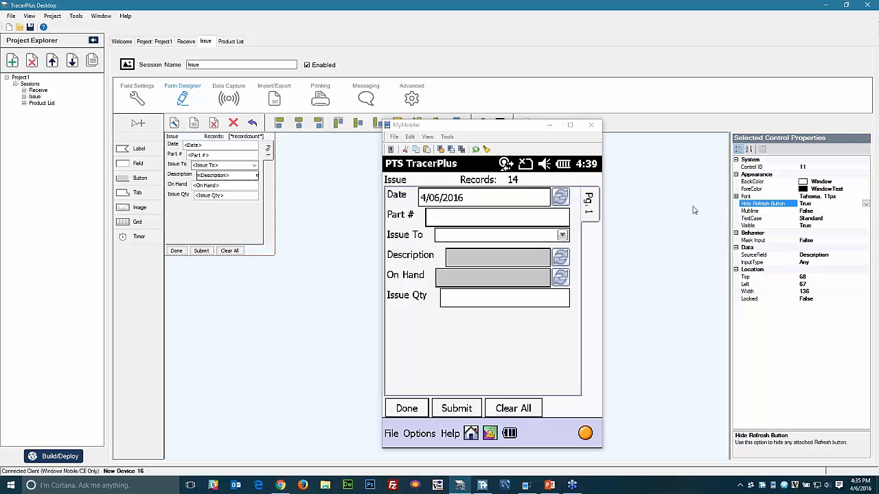
click(214, 185)
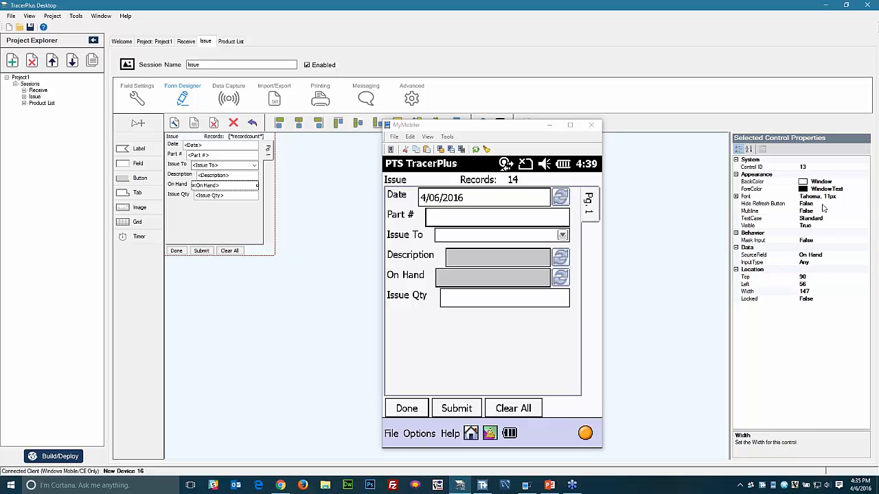
double_click(822, 205)
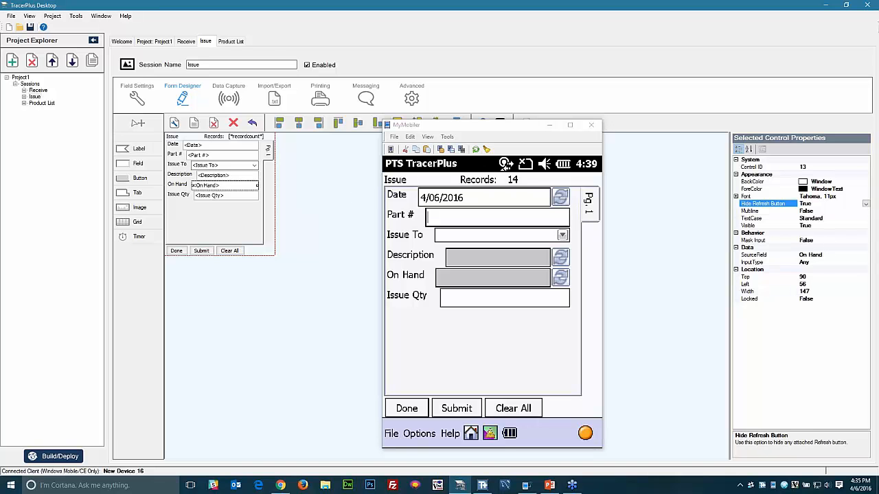
- Set the Issue To field's font size to 14
click(225, 165)
click(737, 198)
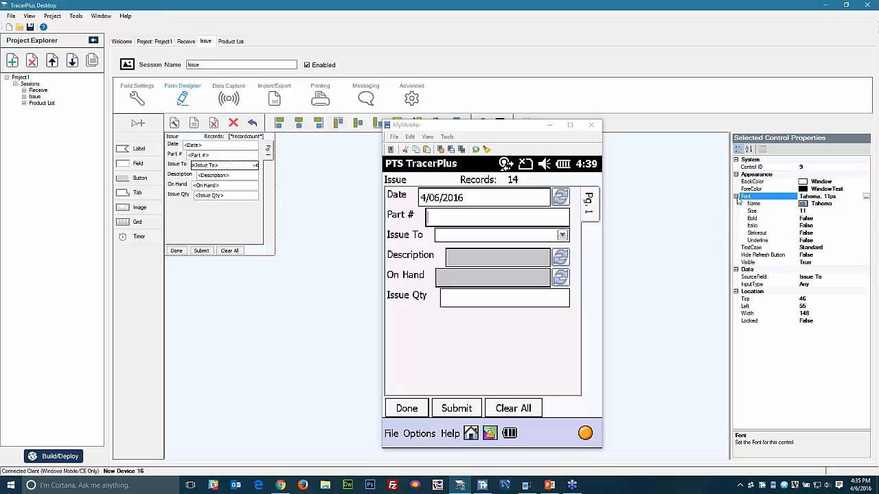
click(817, 213)
text(14)
key(Return)
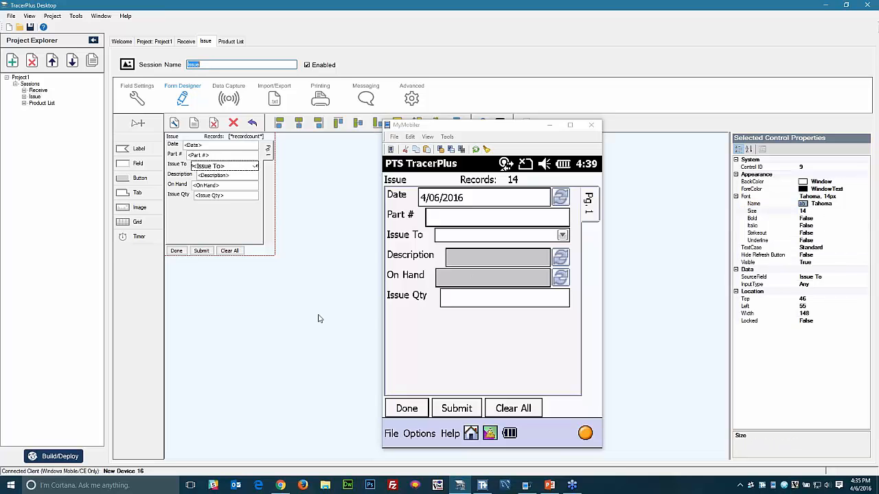
click(318, 315)
- Dismiss the Build and Deploy Options and open the Product List session's form
click(53, 456)
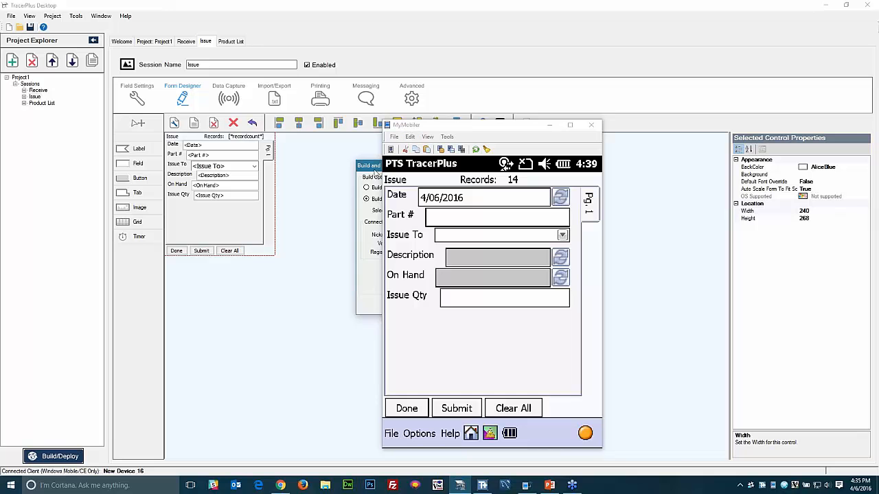
drag(374, 169, 221, 229)
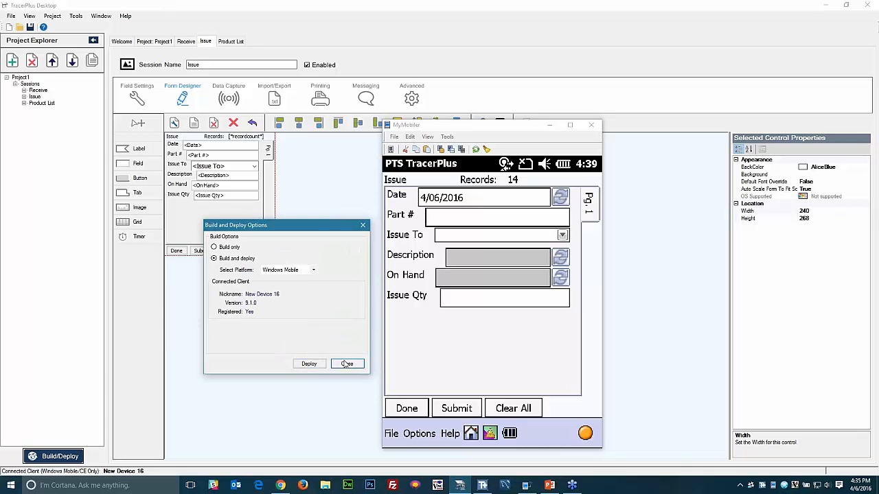
click(347, 364)
click(43, 103)
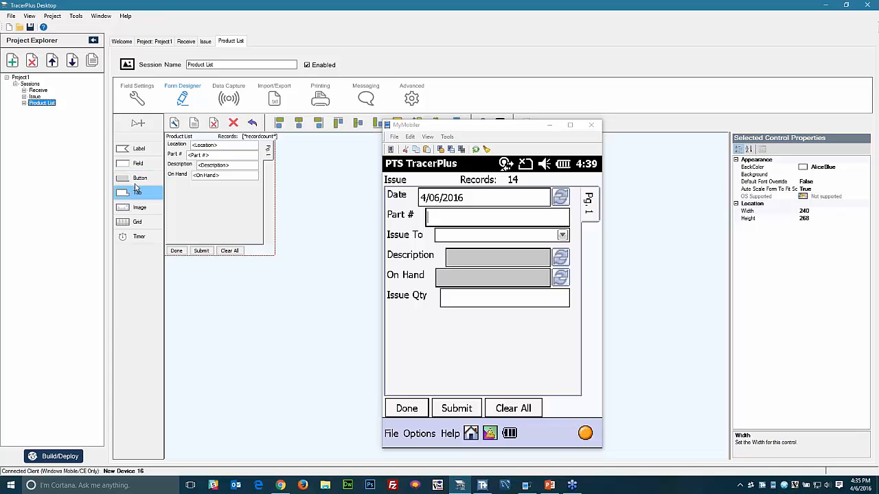
- Place a button captioned SYNC on Product List using DoSync with SyncHostID 1 and SyncProfileID 2
drag(140, 177, 216, 206)
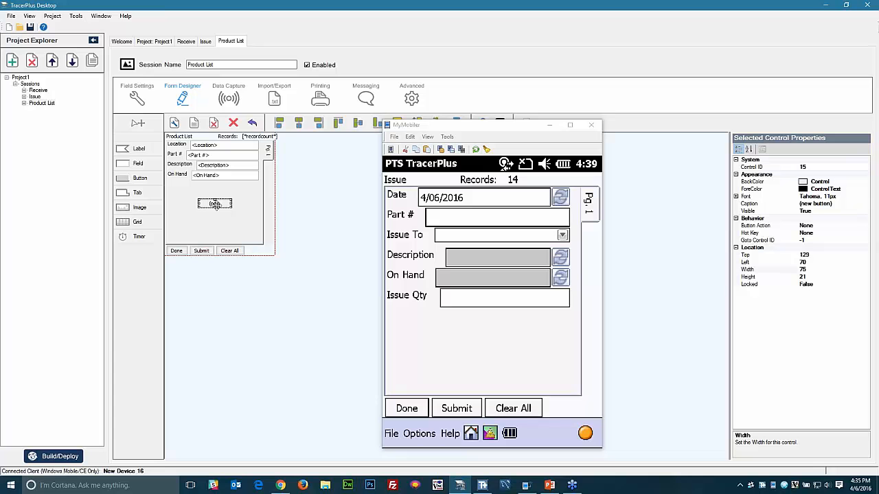
click(786, 206)
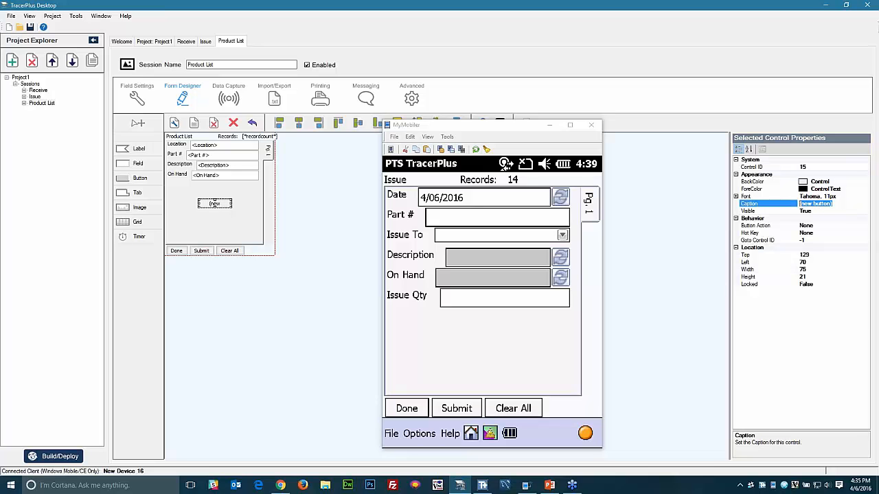
text(SYNC)
click(831, 225)
click(865, 225)
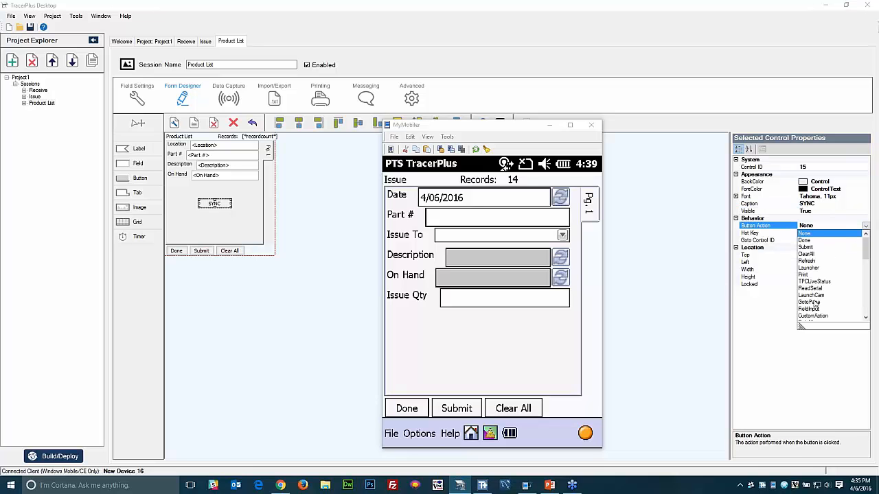
scroll(815, 304, down, 4)
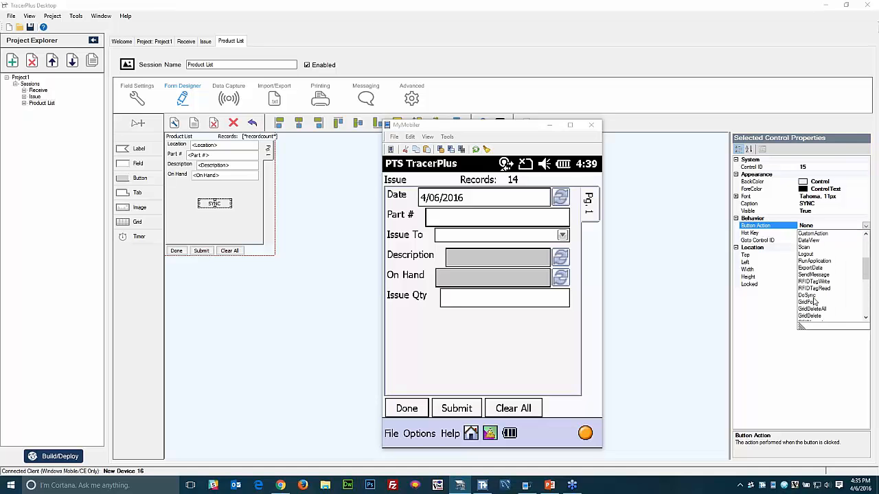
click(812, 297)
click(775, 300)
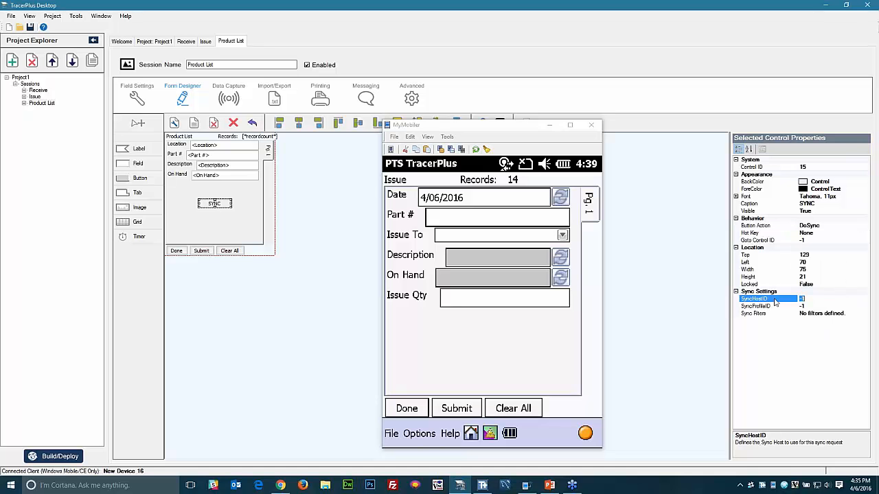
text(1)
key(Down)
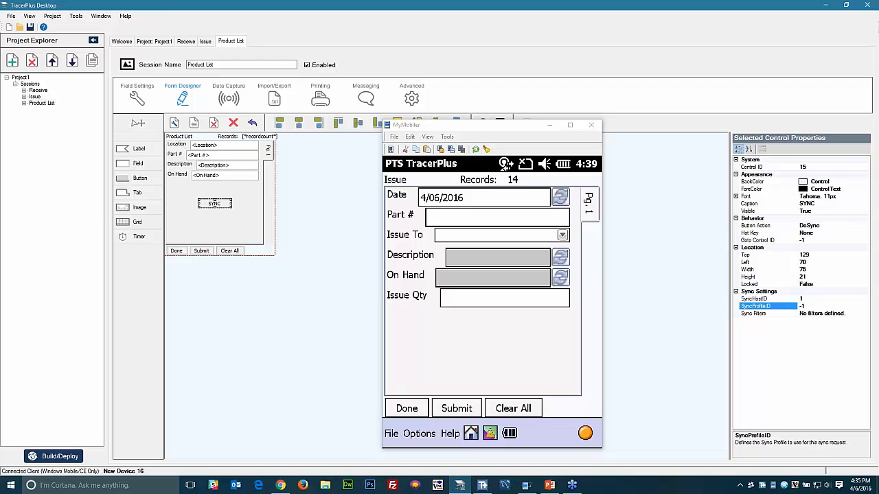
key(Down)
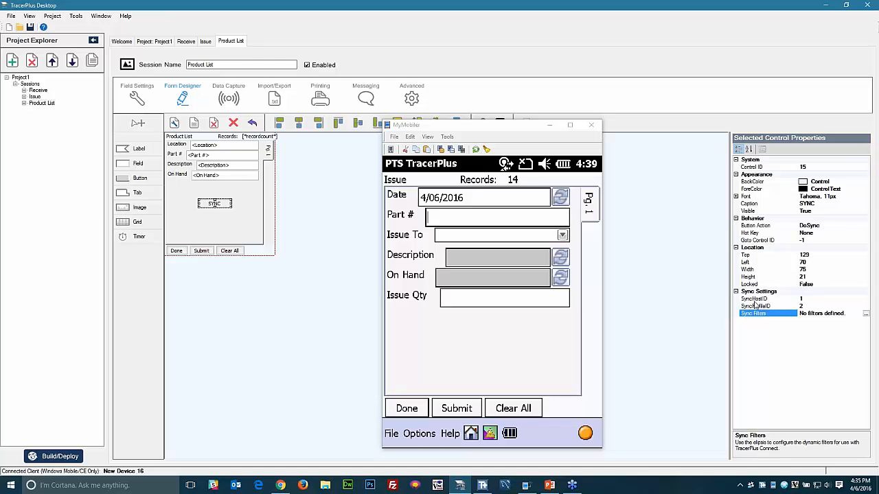
- Finish the SYNC button, then start a new profile in TracerPlus Connect's configuration view
click(689, 297)
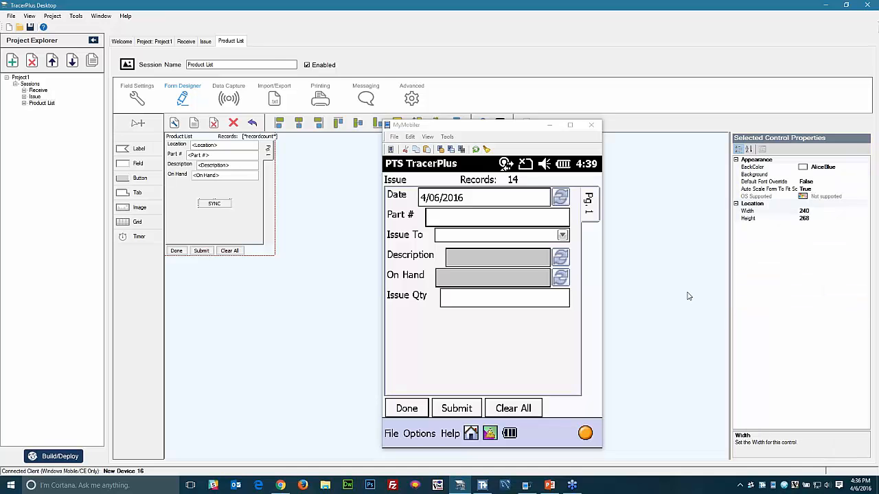
click(482, 485)
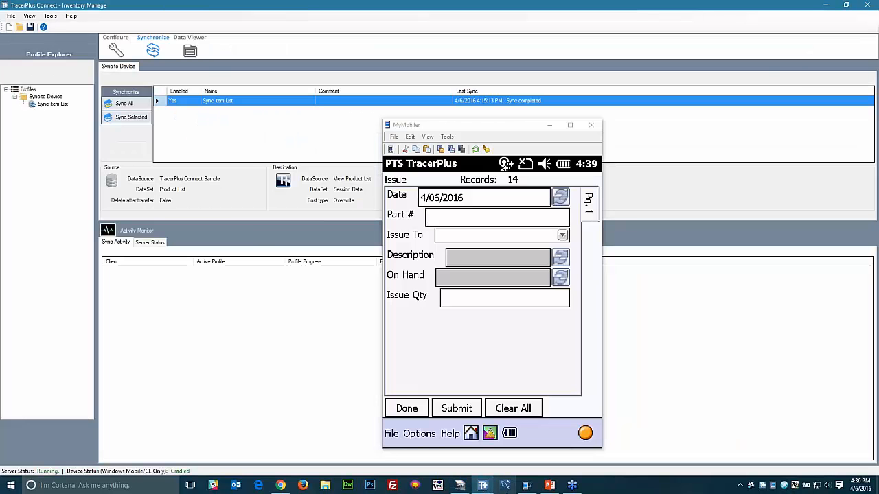
click(109, 48)
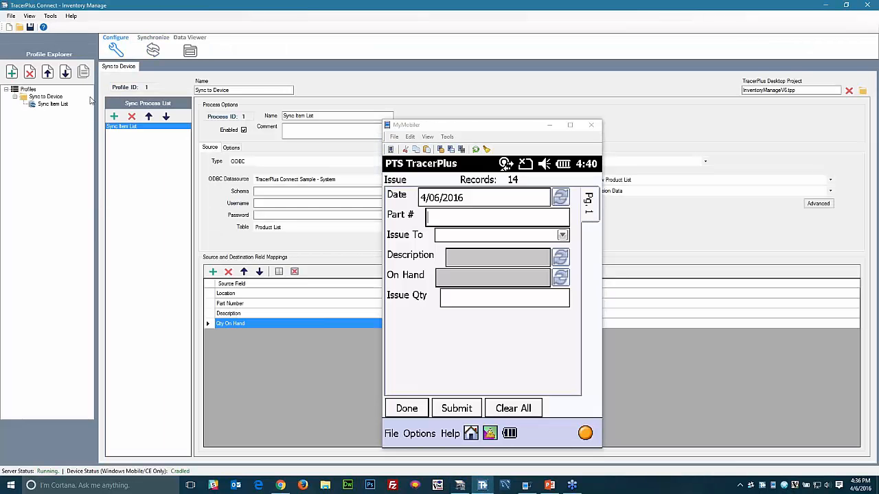
click(11, 72)
- Link the new profile to Projects\Project1\Project1.tpp
click(549, 126)
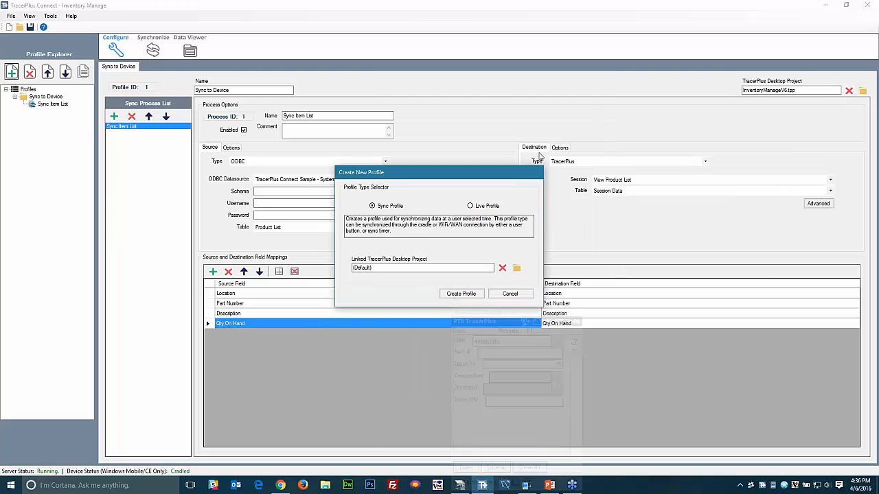
click(516, 265)
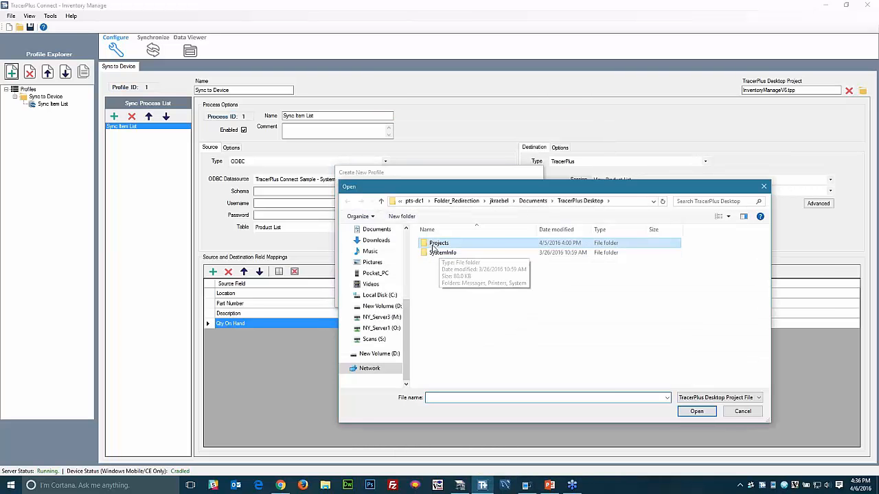
double_click(437, 245)
click(463, 292)
key(p)
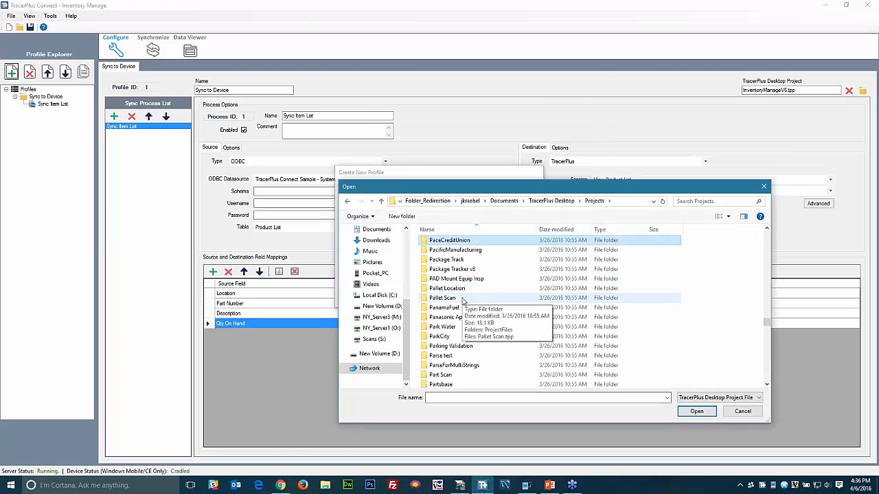
scroll(464, 292, down, 8)
scroll(464, 305, down, 10)
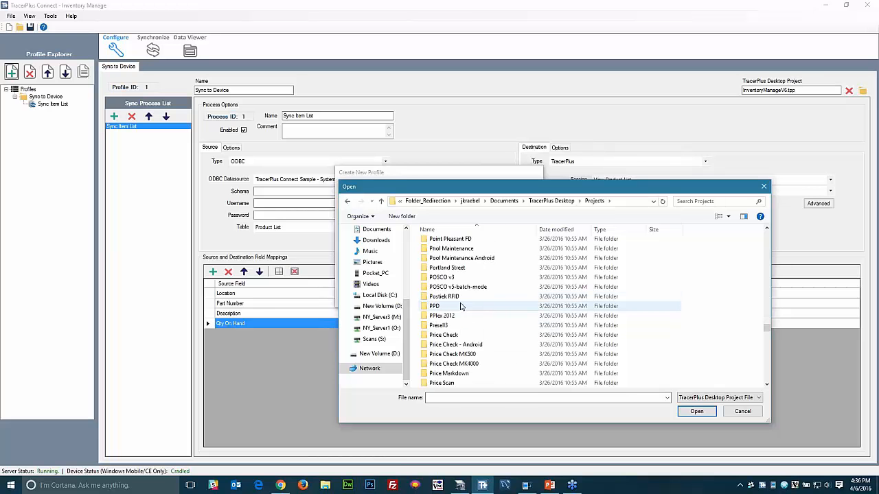
double_click(440, 324)
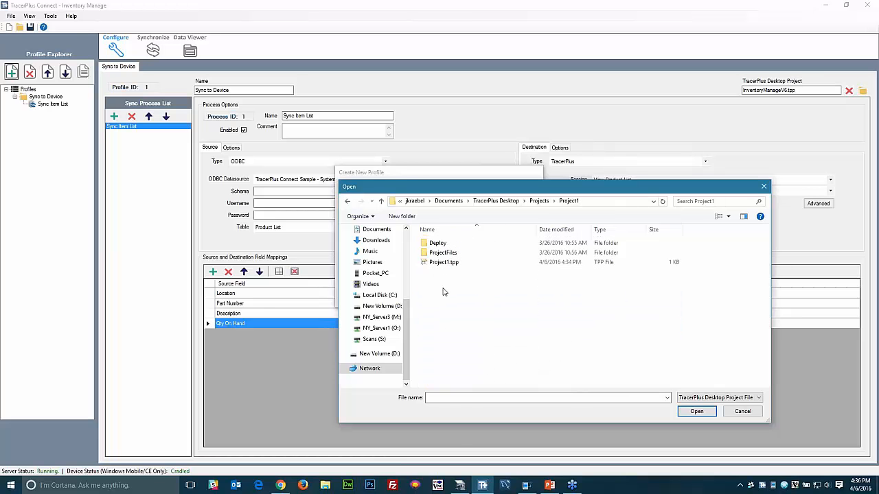
double_click(444, 263)
- Create Profile 2 and add a process reading the ODBC TracerPlus Connect Sample Product List table
click(459, 294)
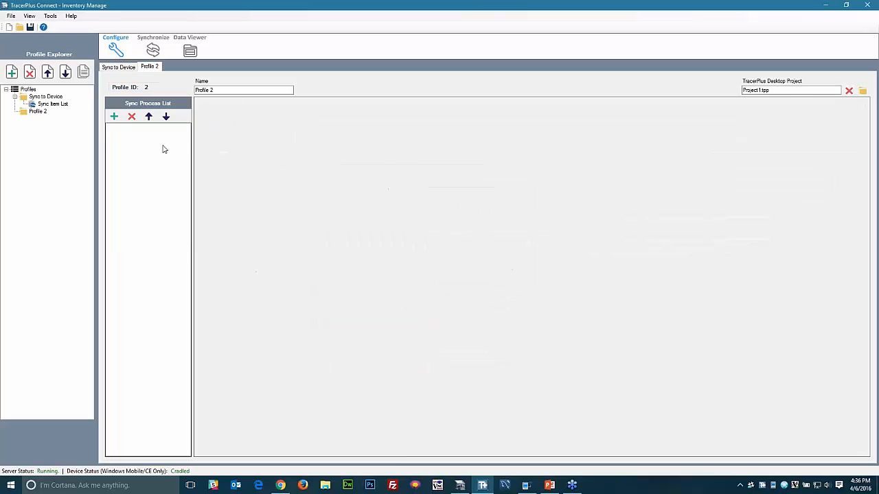
click(113, 117)
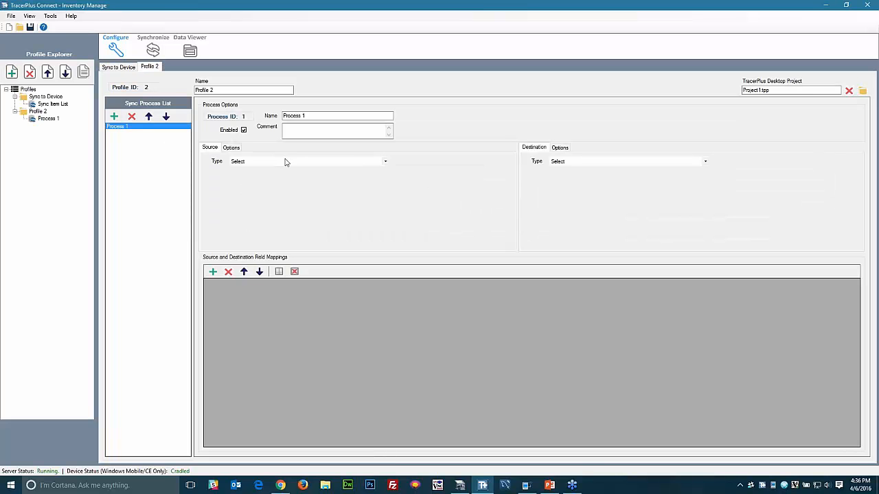
click(287, 161)
click(268, 176)
click(274, 180)
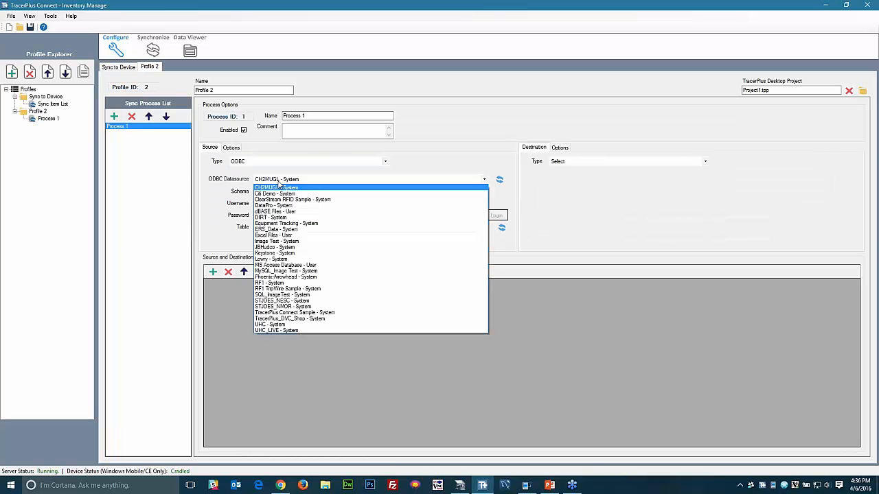
click(319, 314)
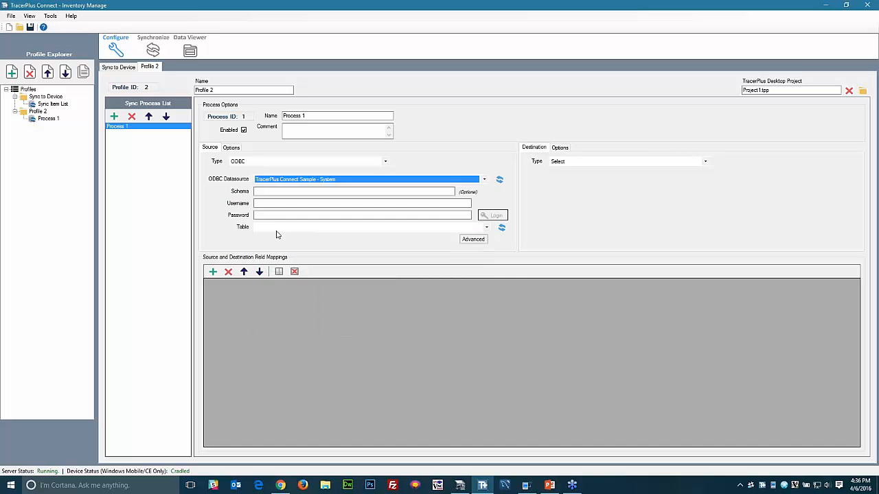
click(276, 228)
click(271, 301)
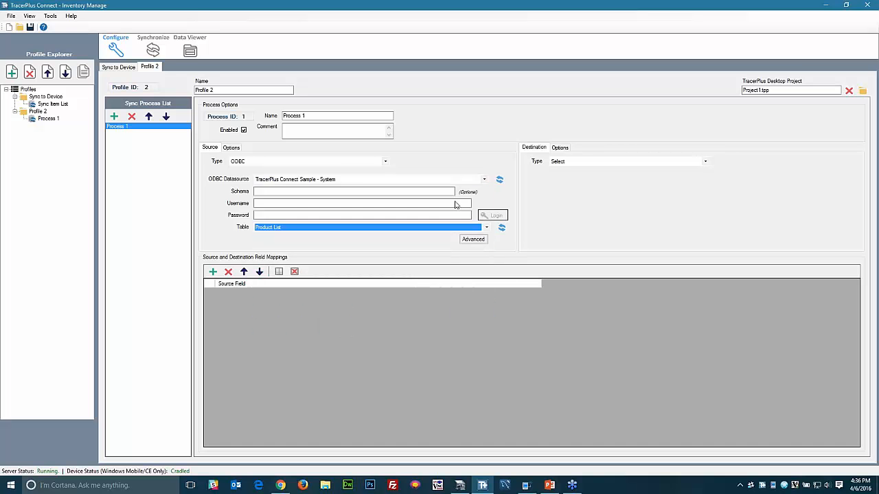
- Target the TracerPlus Product List session, dropping the ID mapping and mapping Qty On Hand to On Hand
click(567, 163)
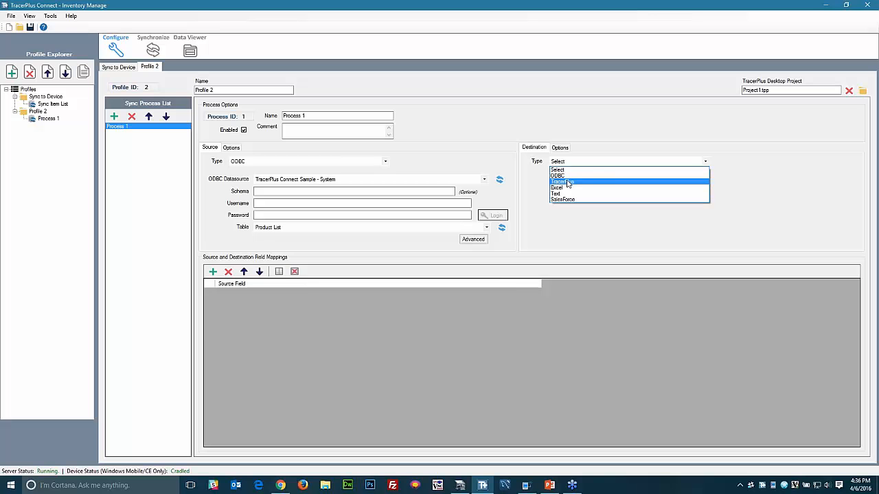
click(567, 182)
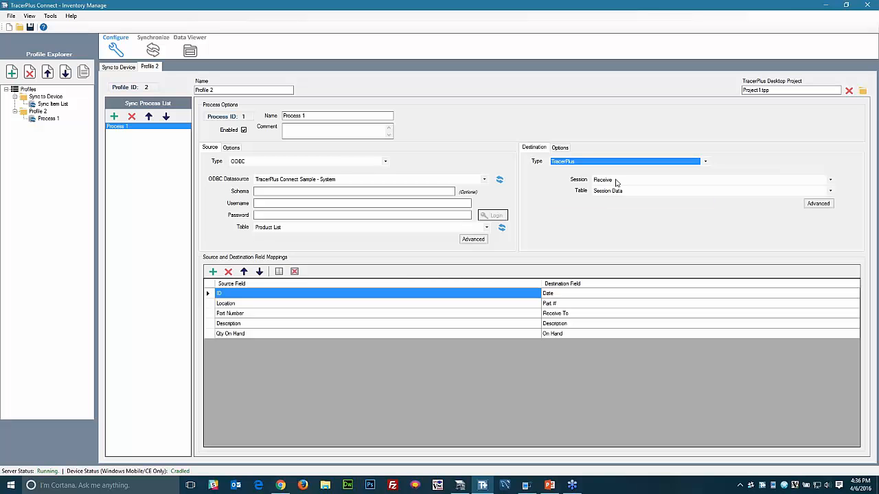
click(616, 182)
click(611, 199)
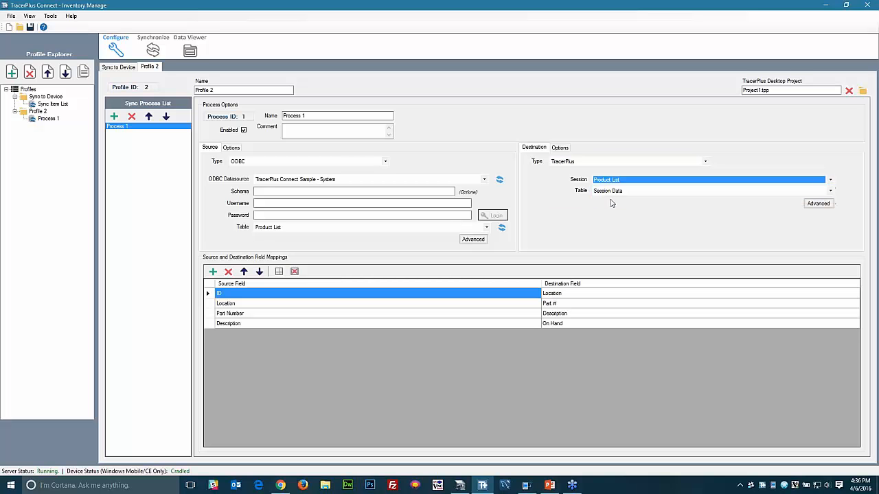
click(229, 272)
click(472, 321)
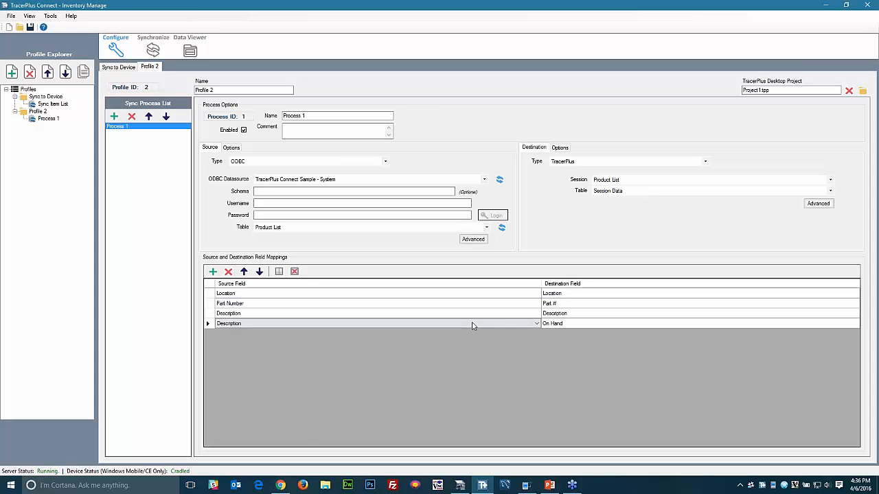
click(471, 324)
click(271, 355)
- Choose the destination's post type for how records are posted
click(560, 147)
click(598, 165)
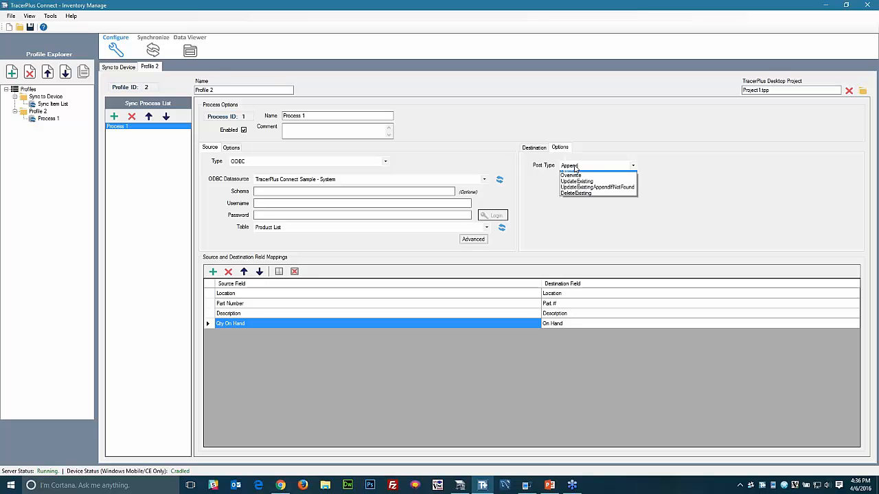
click(584, 186)
click(534, 148)
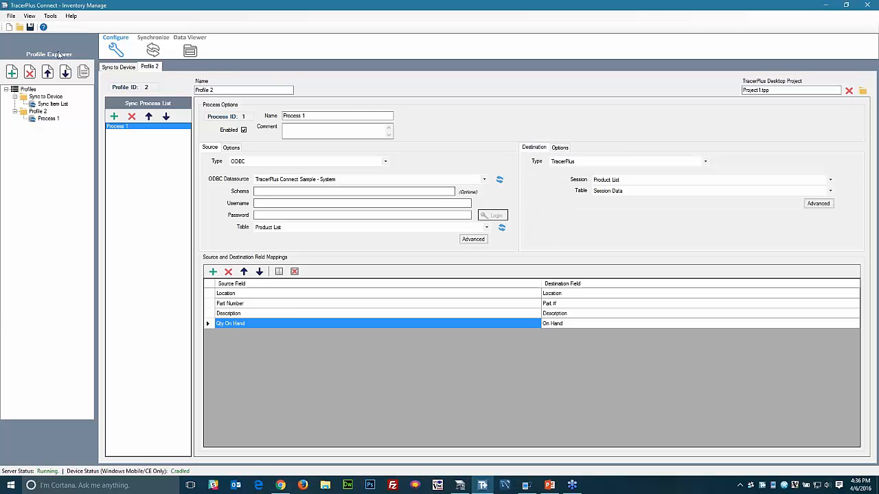
click(30, 27)
- Review the SYNC button's sync settings in TracerPlus Desktop, then build and deploy the project
click(527, 486)
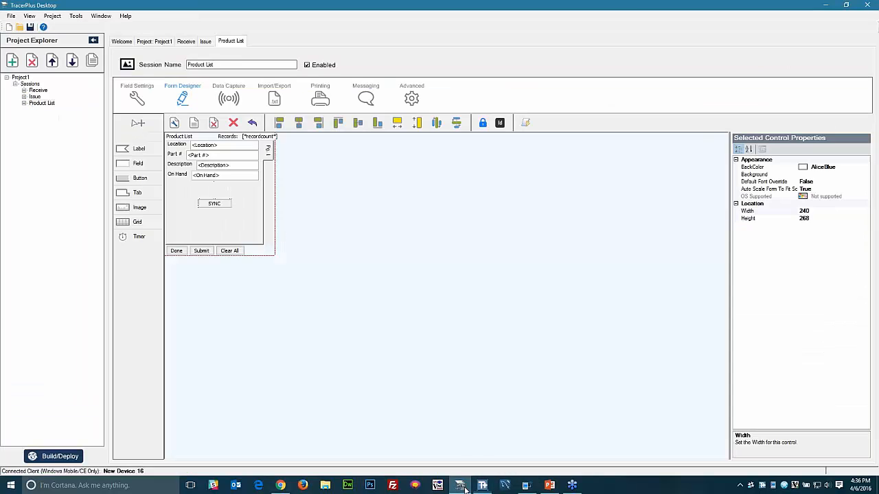
click(199, 204)
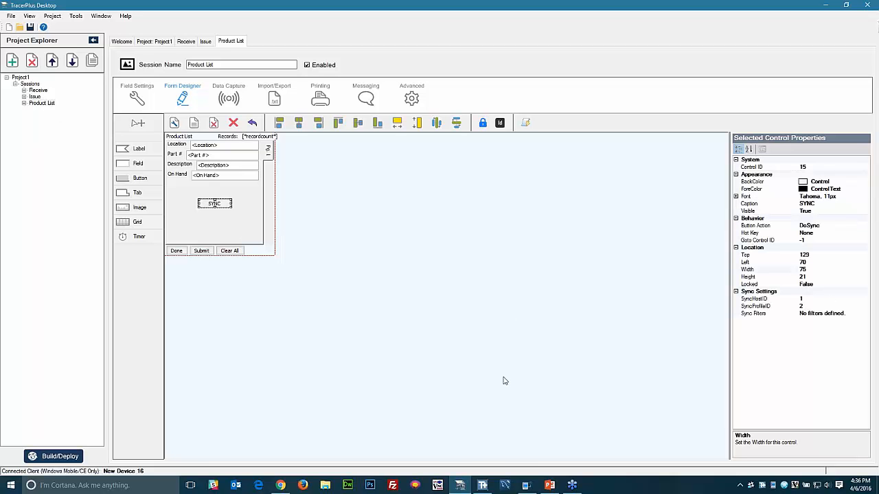
click(58, 457)
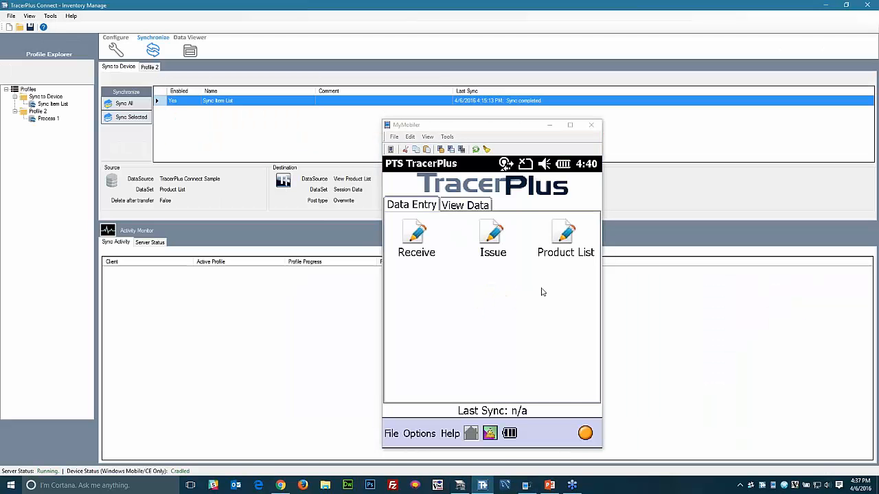
- Run SYNC from the device's Product List form using host PPP_PEER, then return home
click(545, 248)
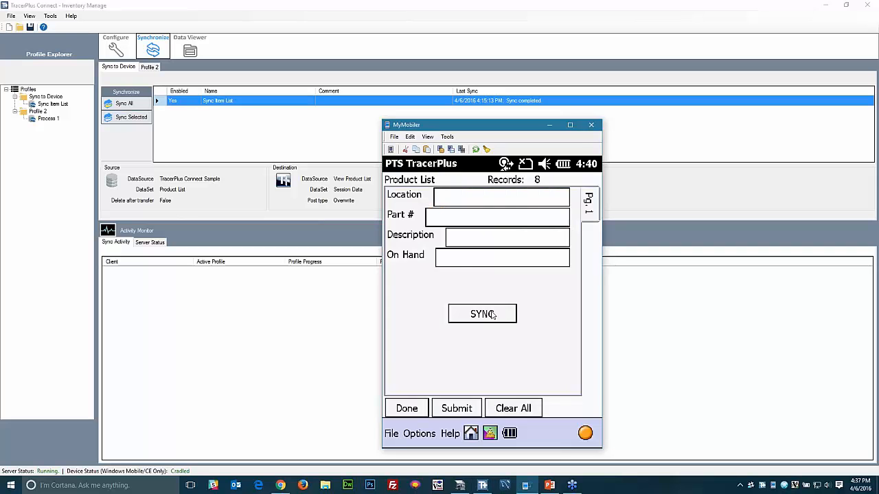
click(492, 314)
click(521, 343)
click(488, 316)
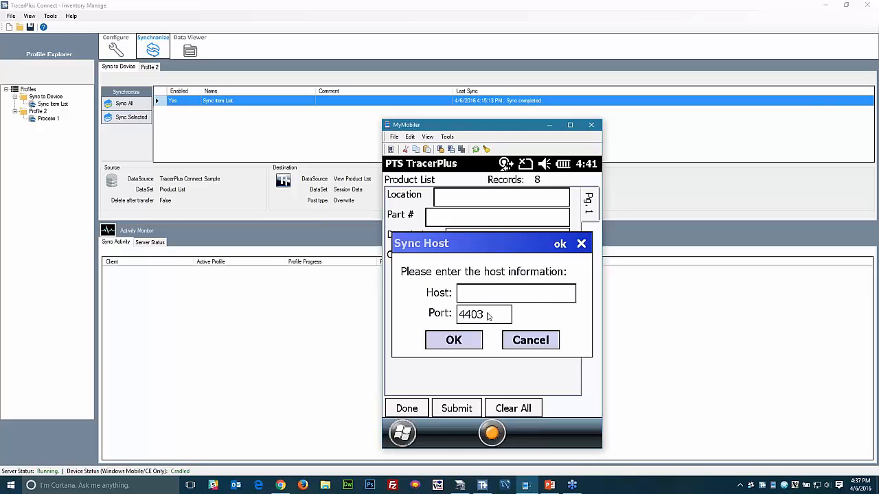
text(PPP_PEER)
click(453, 341)
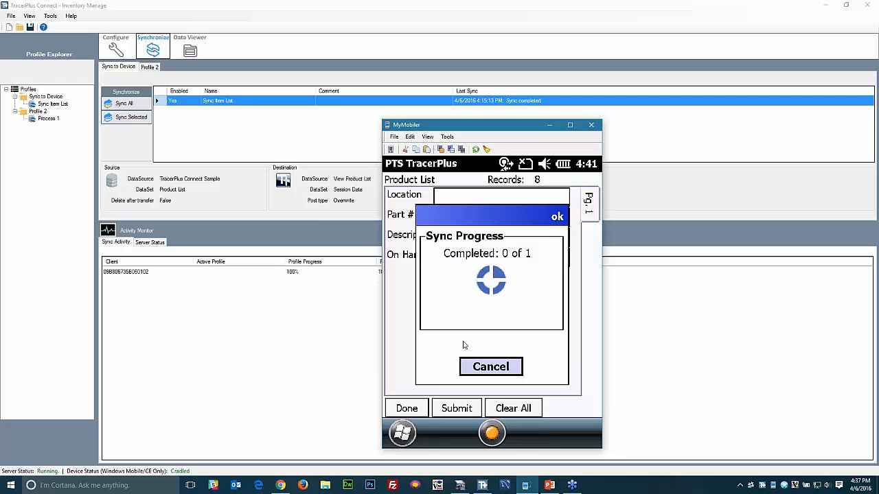
click(500, 367)
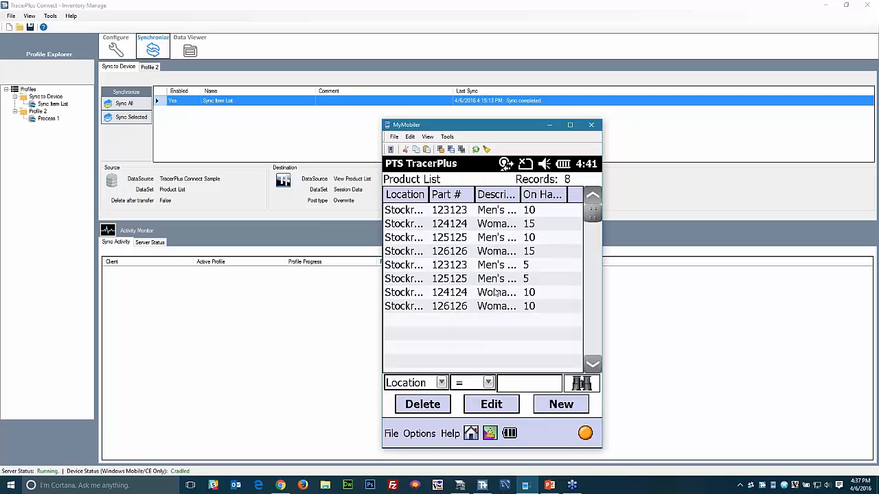
click(469, 433)
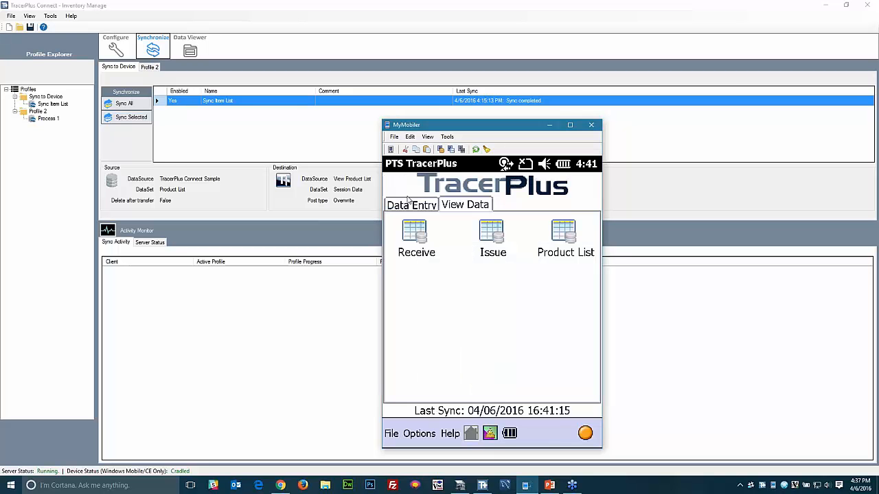
- Receive 20 of part 123123 into Stockroom 1 on the device's Receive form
click(406, 205)
click(412, 238)
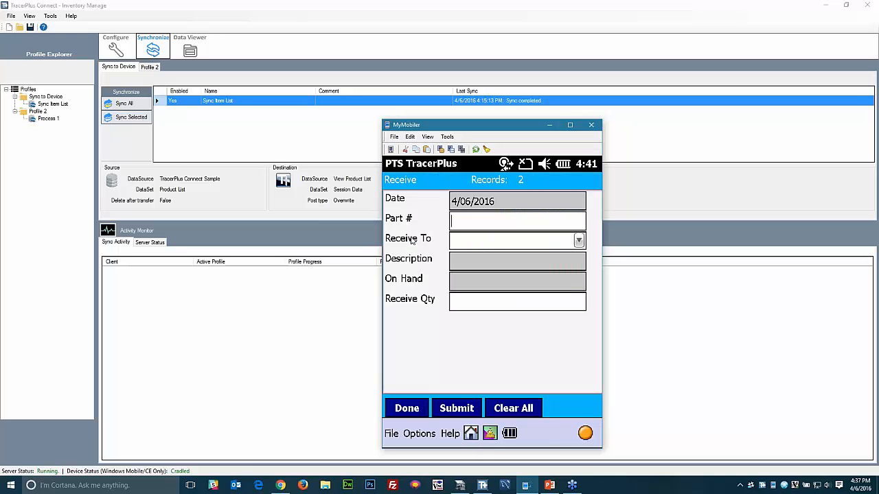
text(123123)
key(Tab)
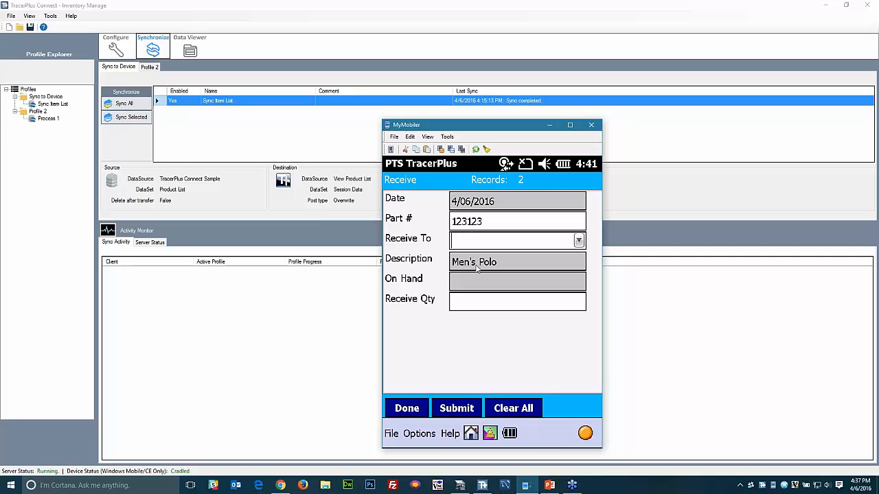
click(579, 240)
click(485, 261)
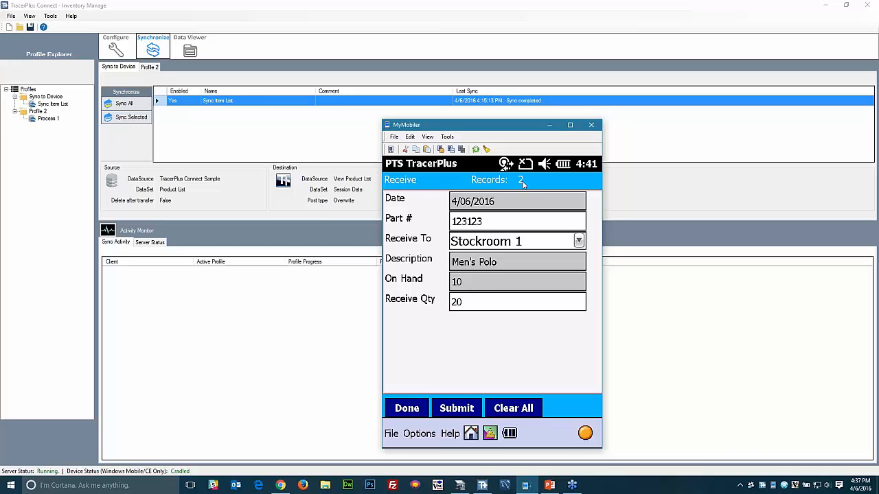
key(Return)
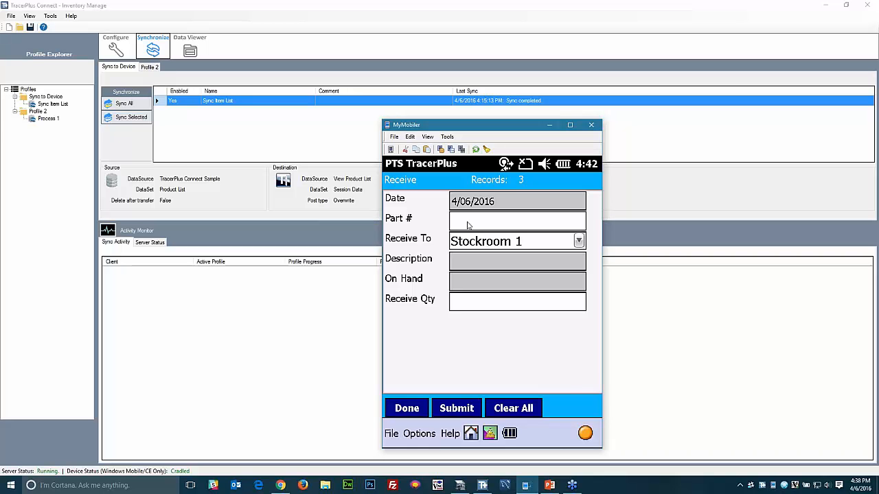
- Receive 10 of part 124124 into Stockroom 1 and leave the form
text(24124)
key(Return)
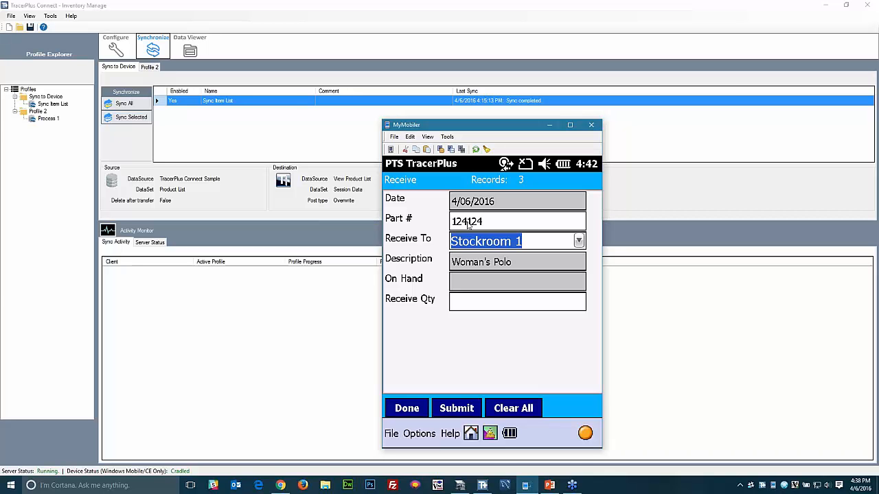
key(Return)
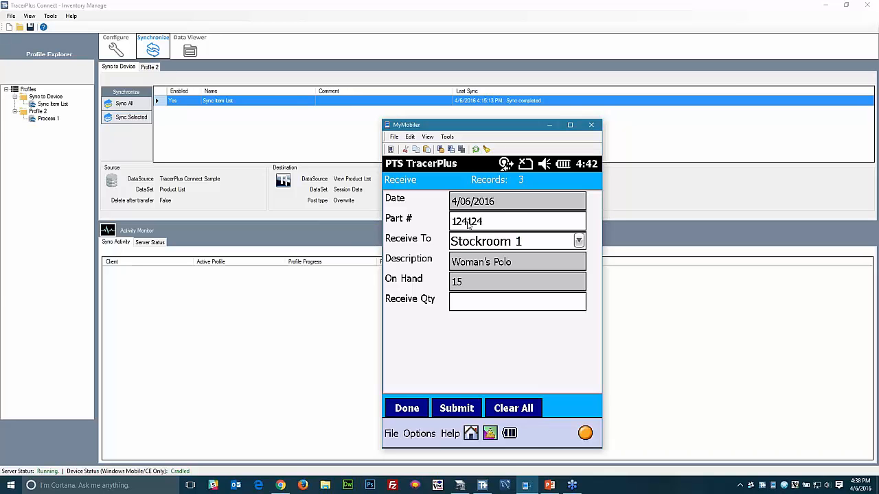
text(10)
key(Return)
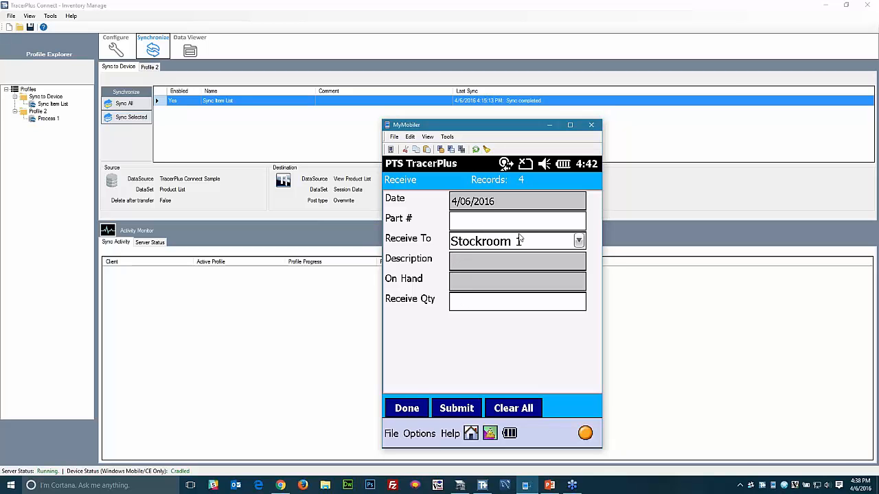
click(468, 207)
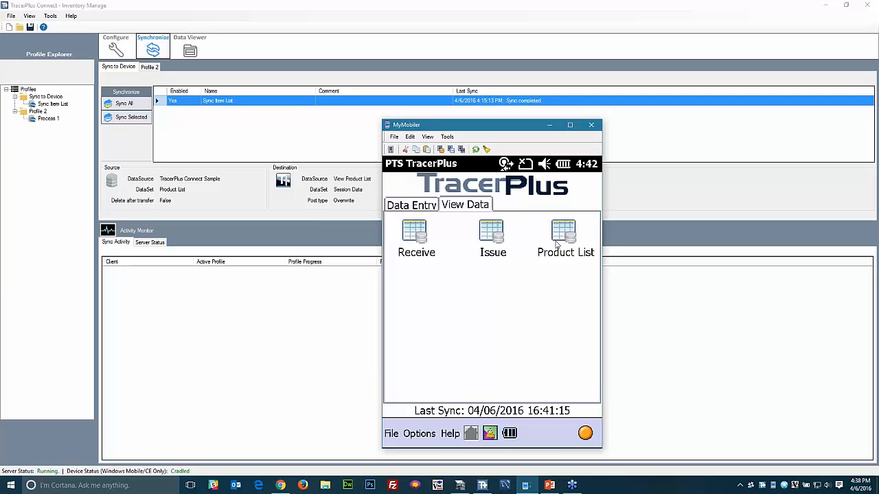
- Check the Product List on-hand quantities: 30 for part 123123 and 25 for part 124124
click(556, 241)
click(530, 213)
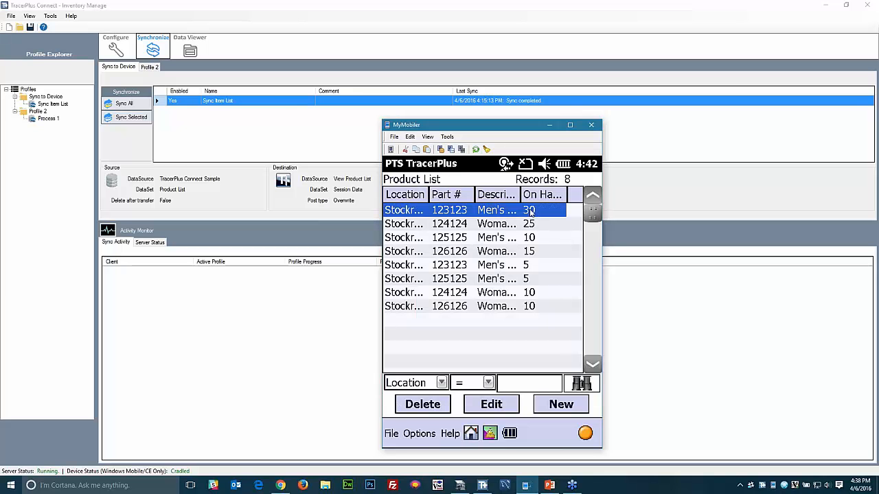
click(534, 225)
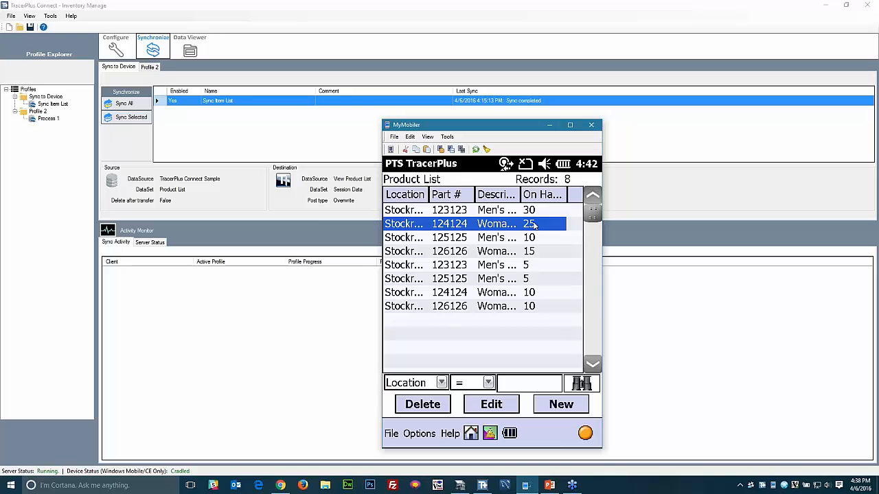
click(471, 433)
- Submit an Issue entry of quantity 12 for part 123123 from Stockroom 1
click(418, 207)
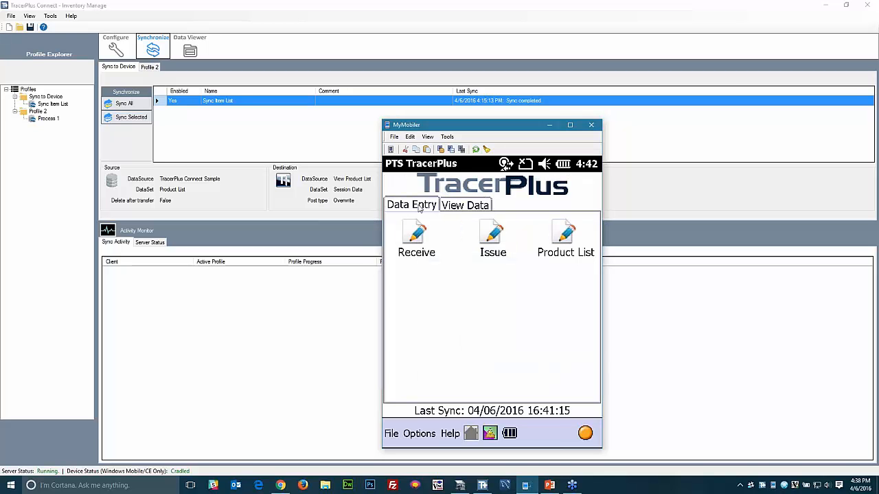
click(493, 237)
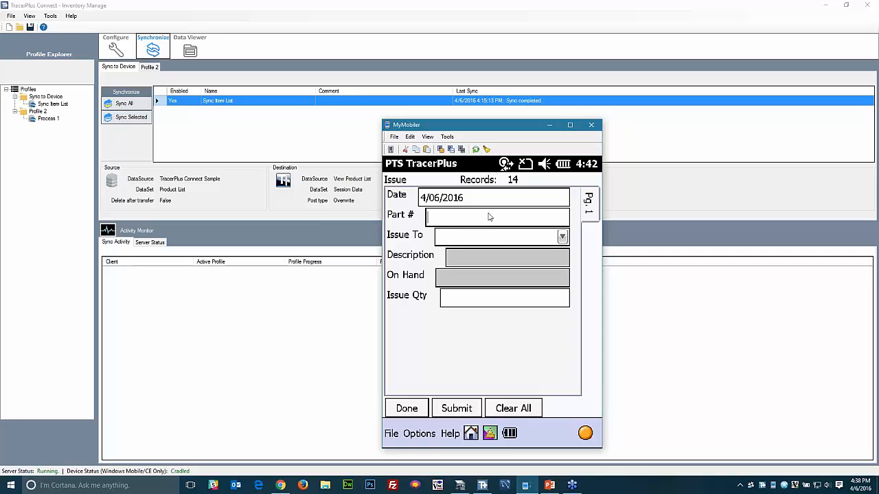
text(123123)
key(Tab)
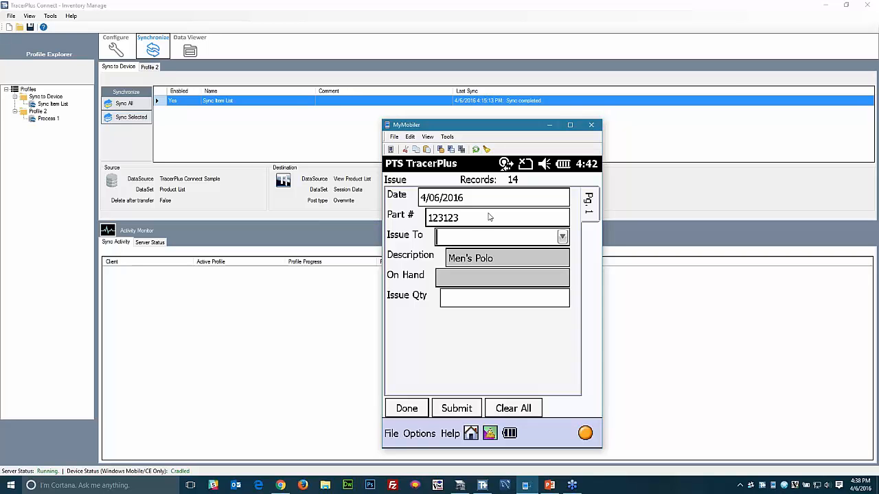
click(563, 238)
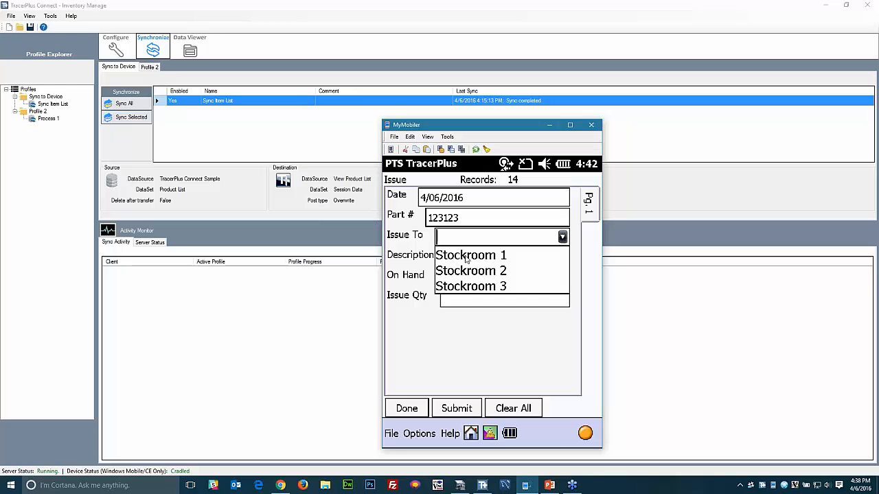
click(466, 258)
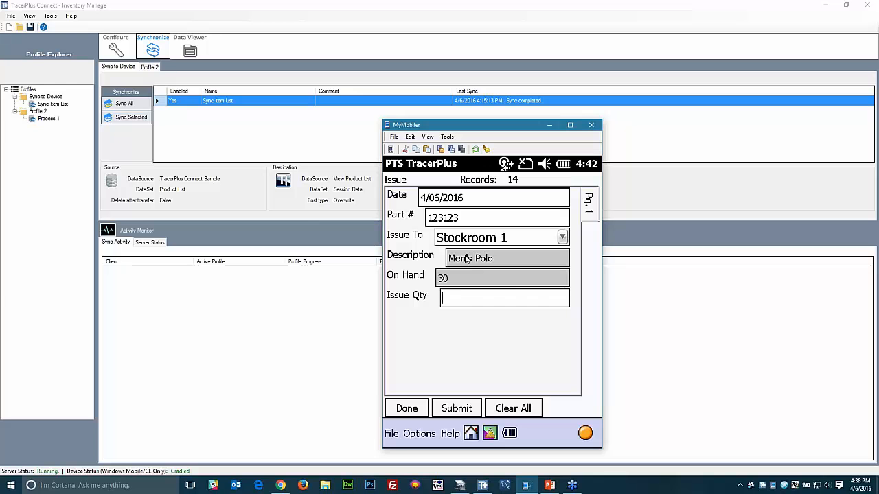
click(455, 304)
text(12)
key(Return)
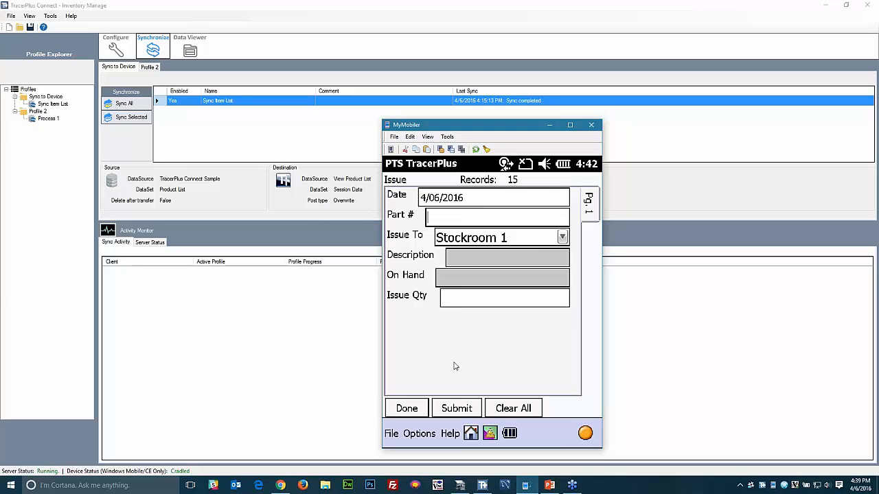
click(406, 409)
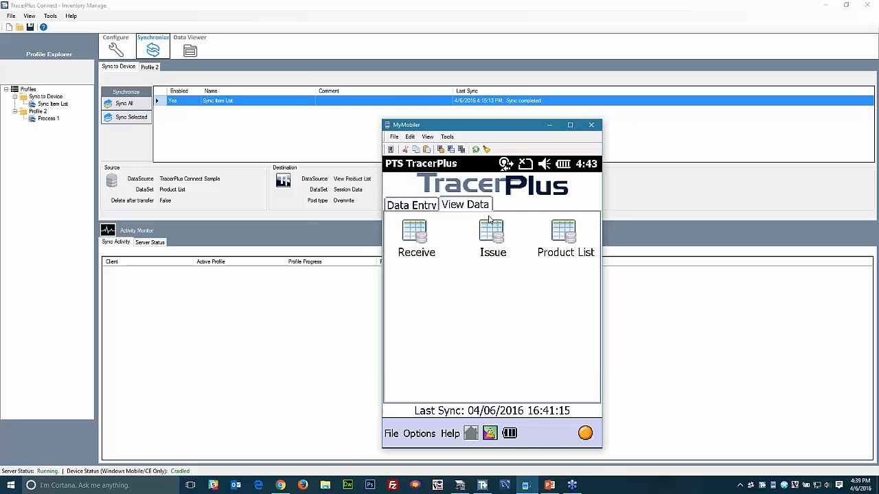
- Recheck the Product List, then bring TracerPlus Desktop forward with MyMobiler moved aside
click(565, 246)
click(471, 434)
click(419, 203)
click(460, 486)
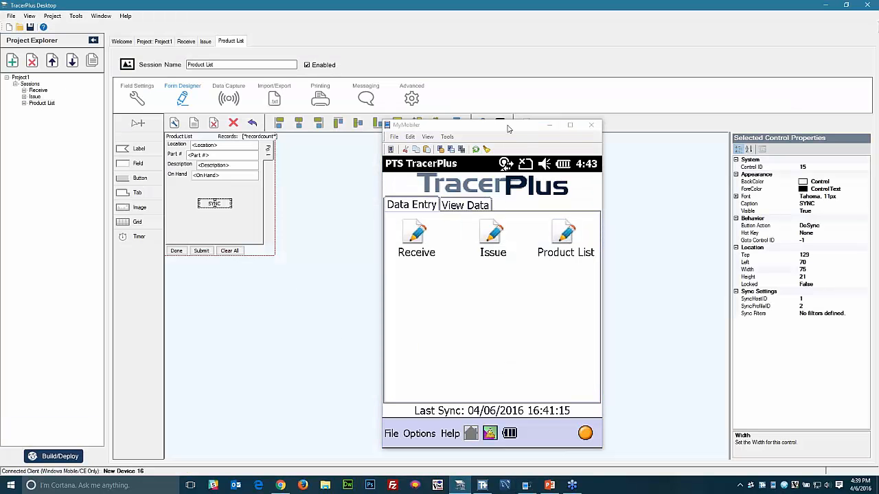
drag(510, 126, 660, 112)
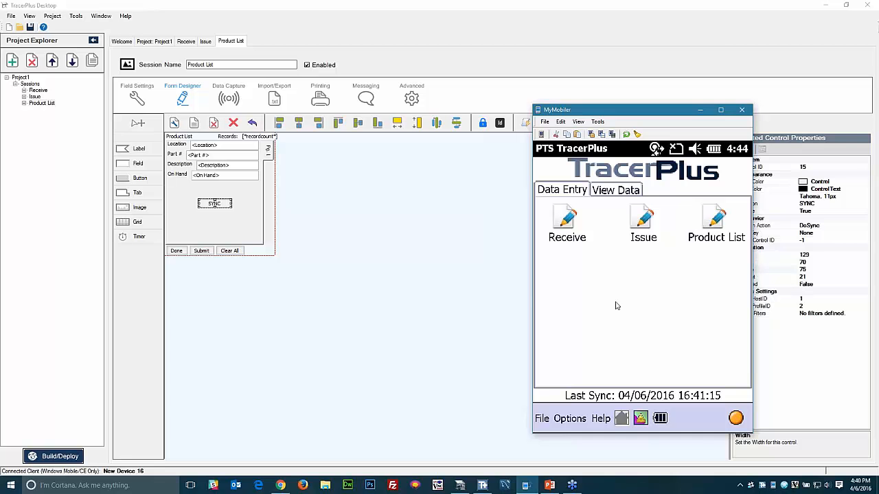
- Deselect the SYNC control on the form and select the Product List session in Project Explorer
click(408, 297)
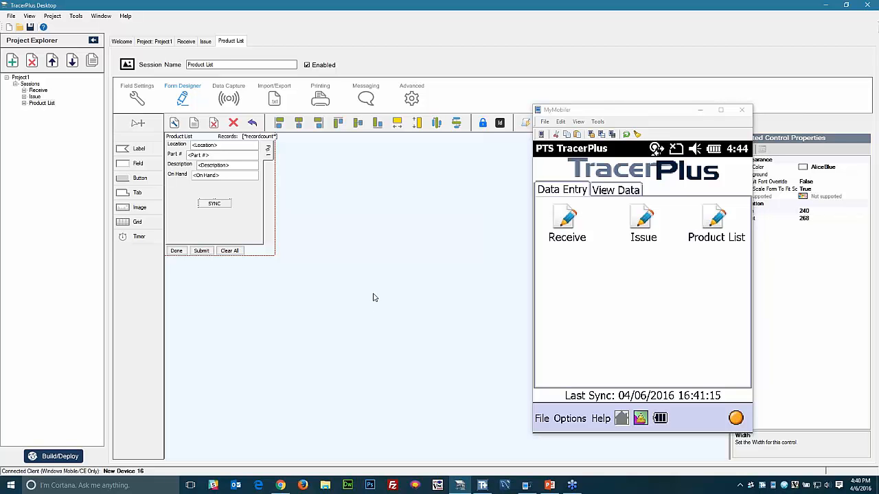
click(59, 175)
- Add a session, then rename Session 04 to Work Order and Session 05 to W/O Items
click(12, 60)
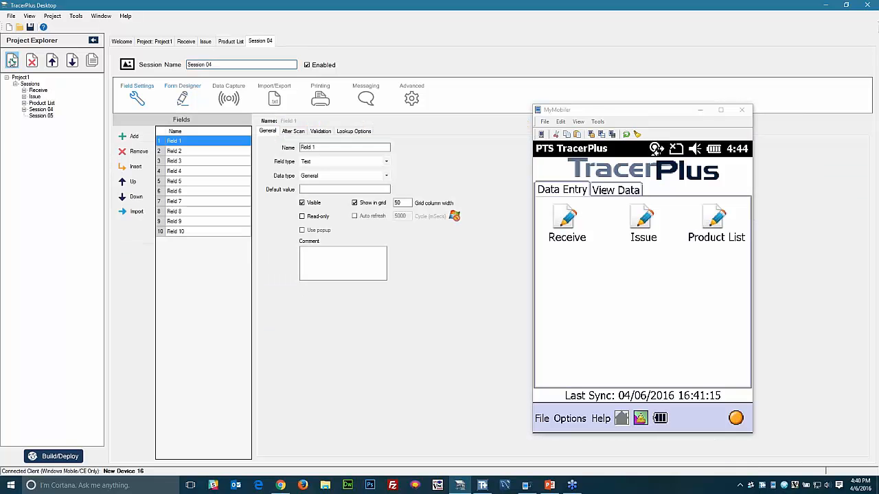
click(221, 64)
drag(221, 64, 182, 64)
text(W)
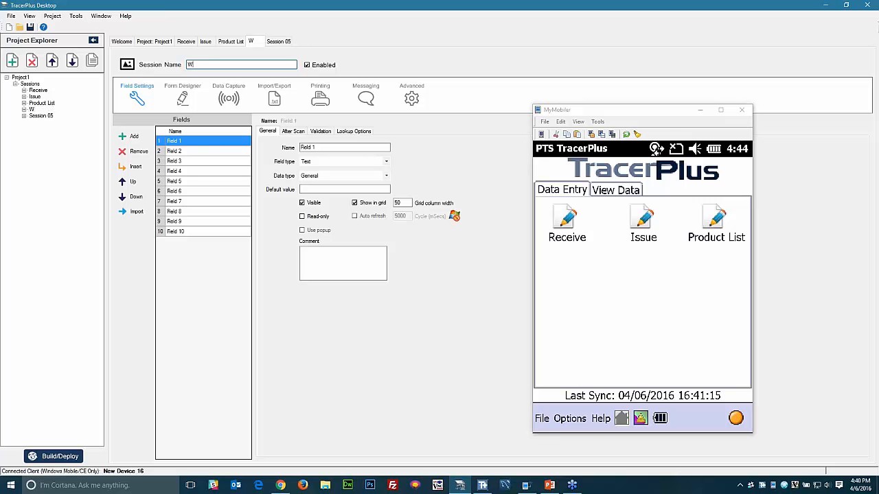
text(ork Order)
click(43, 115)
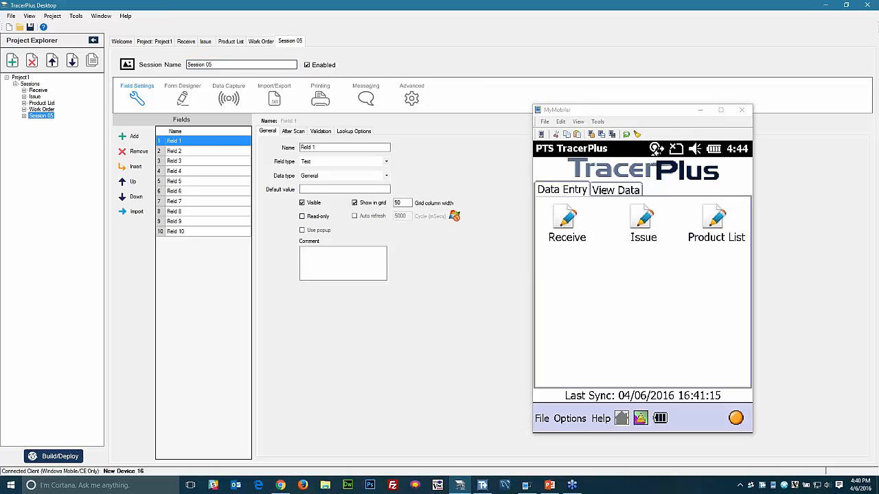
text(W/O)
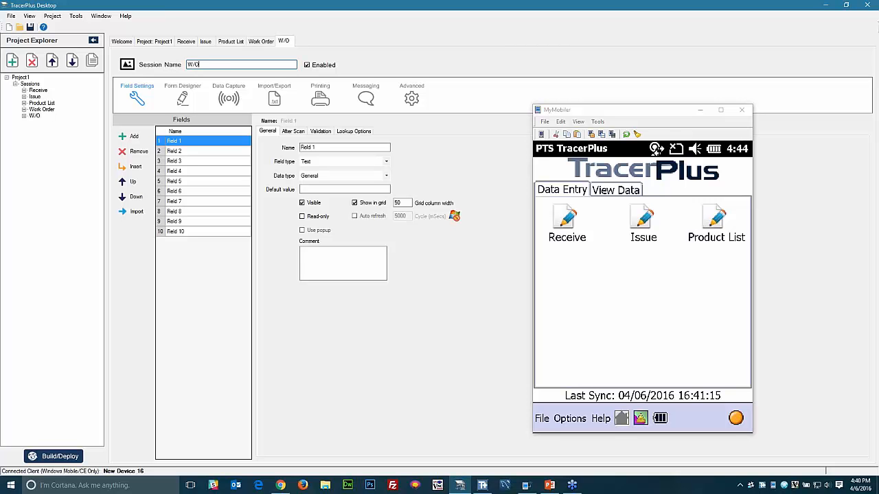
text( Items)
- Rename Work Order's first four fields to Date, W/O #, Customer and Problem
click(41, 109)
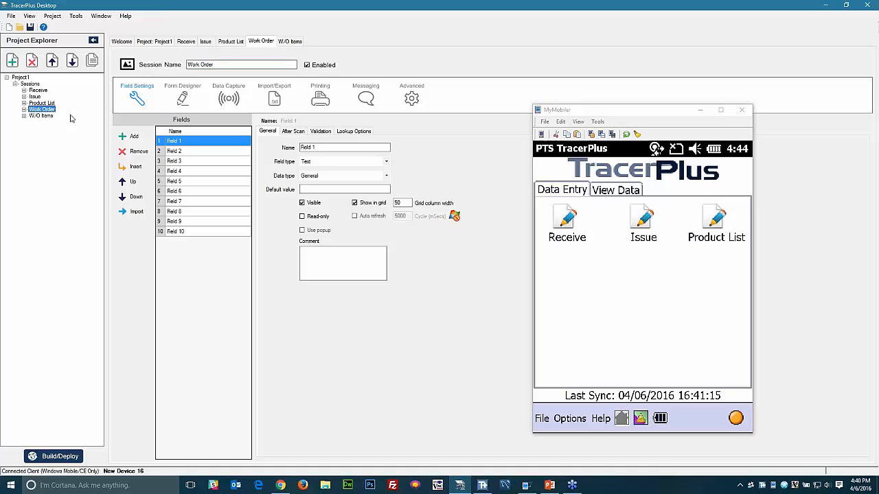
click(199, 144)
click(199, 141)
text(Date)
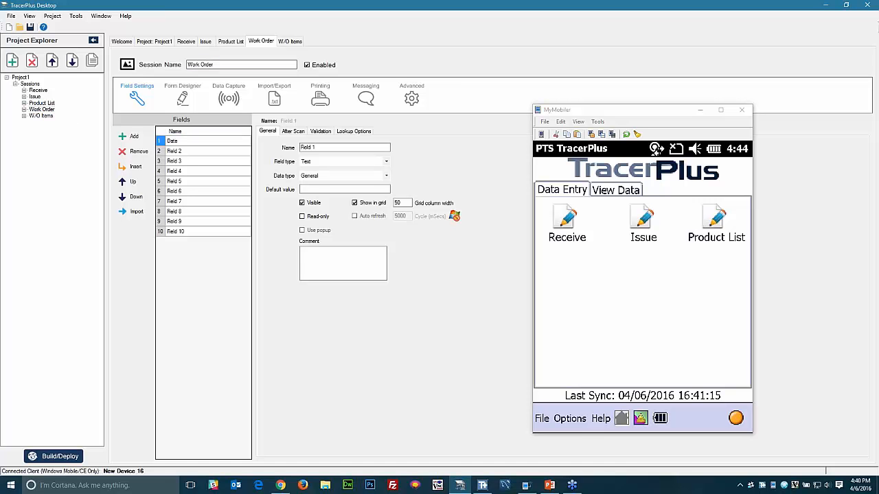
key(Return)
text(W/O #)
key(Return)
text(Cus)
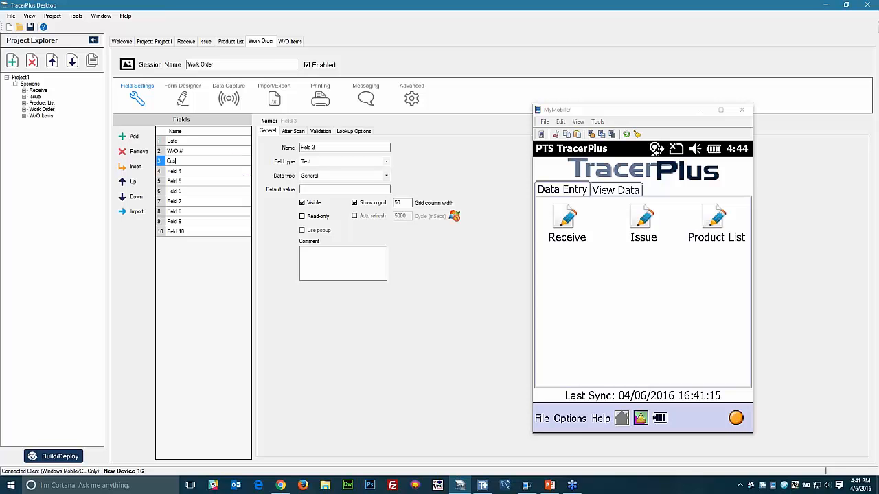
text(tomer)
key(Return)
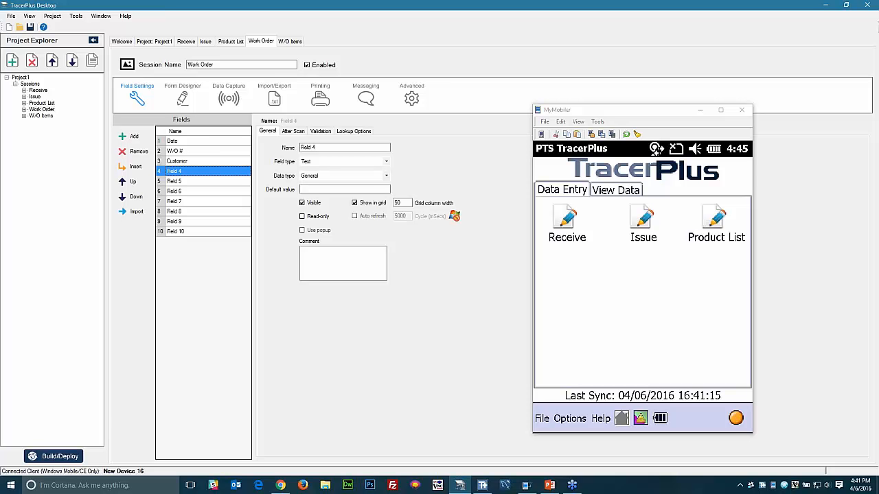
text(Desc)
key(BackSpace)
key(BackSpace)
key(BackSpace)
key(BackSpace)
key(BackSpace)
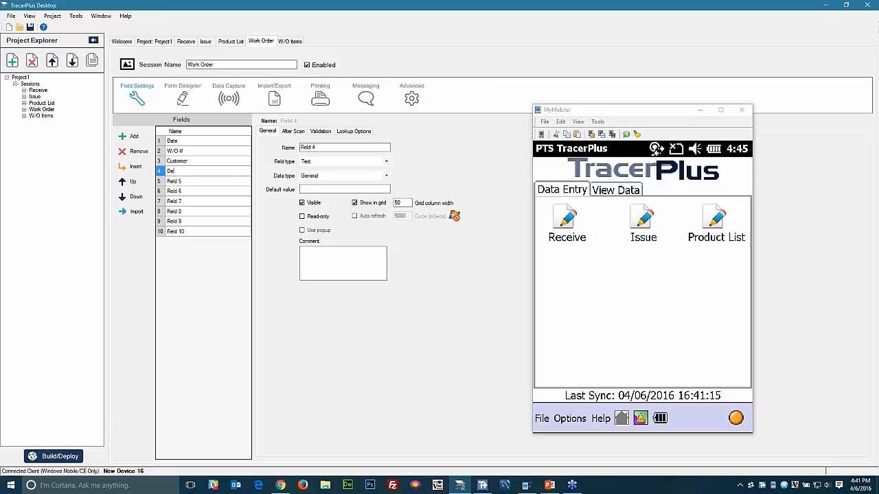
text(Problem)
key(Return)
- Name the next fields Notes, Picture, Part #, Qty and Add_Item, and remove Field 10
text(Not)
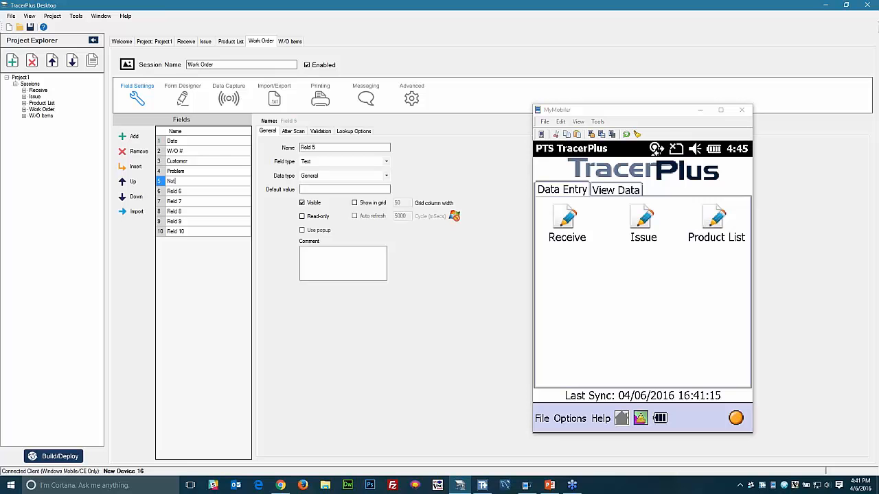
text(es)
key(Return)
text(Picture)
key(Return)
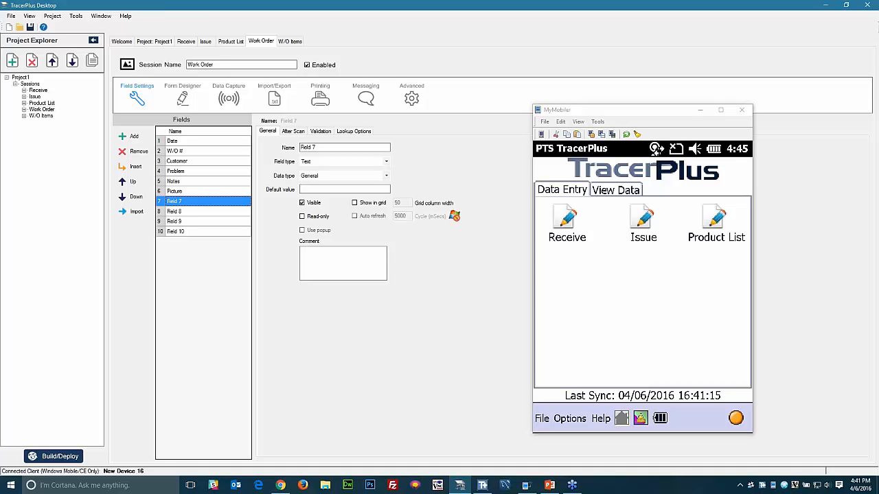
text(Far)
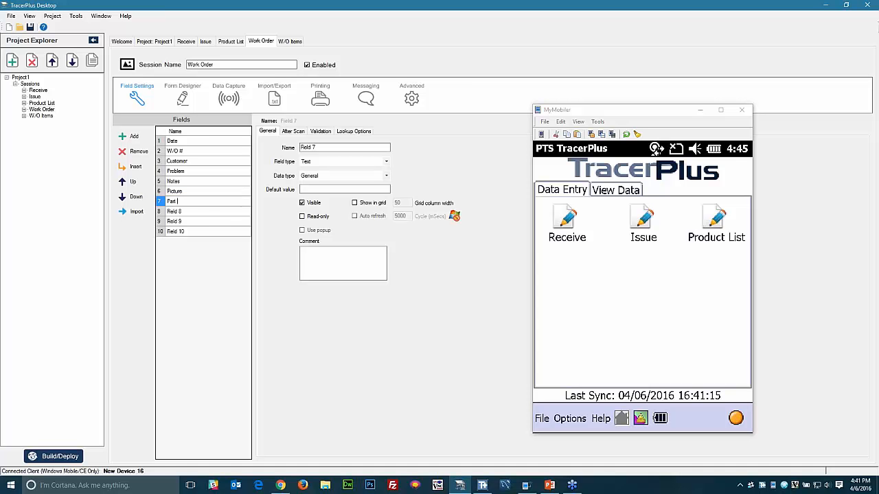
key(Return)
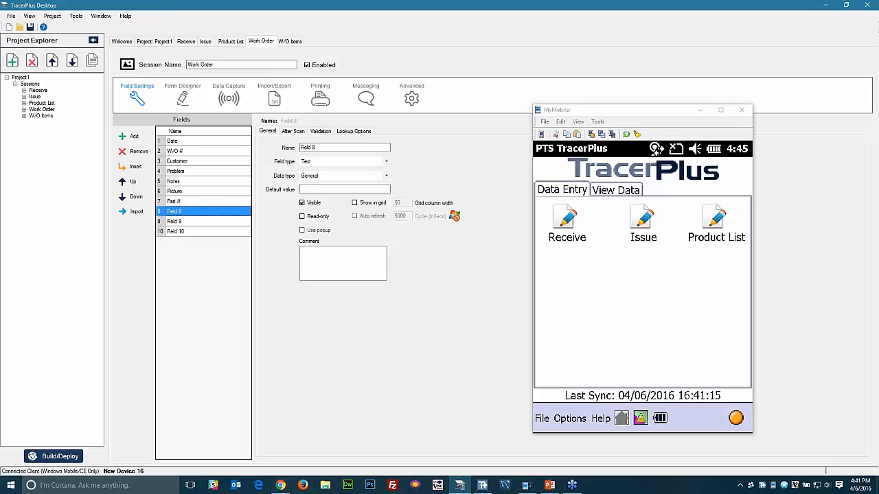
text(Qty)
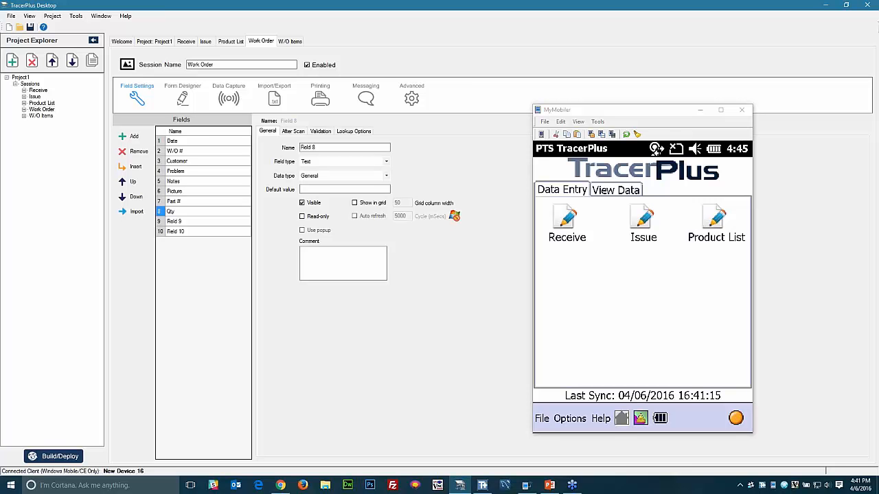
click(172, 223)
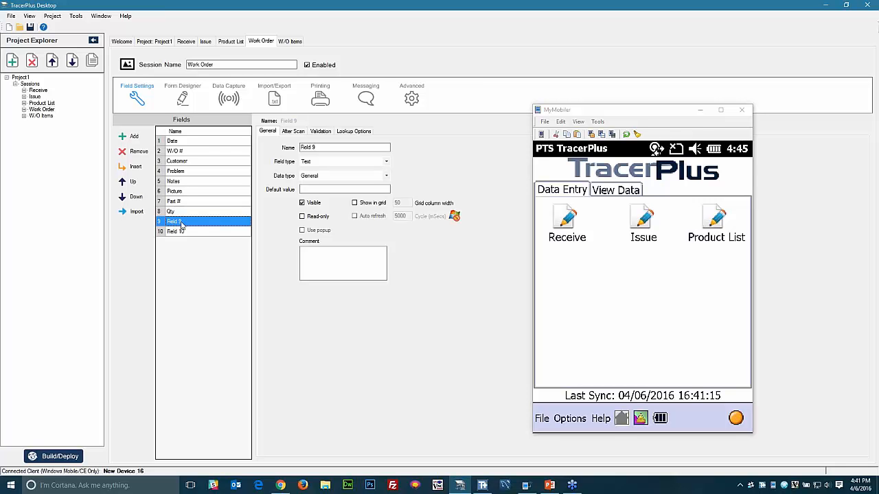
text(Add)
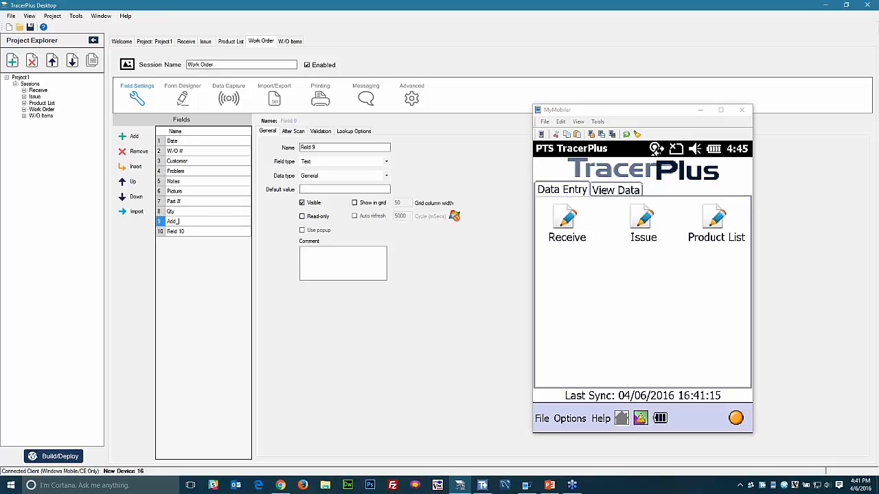
text(_item)
click(192, 232)
click(134, 151)
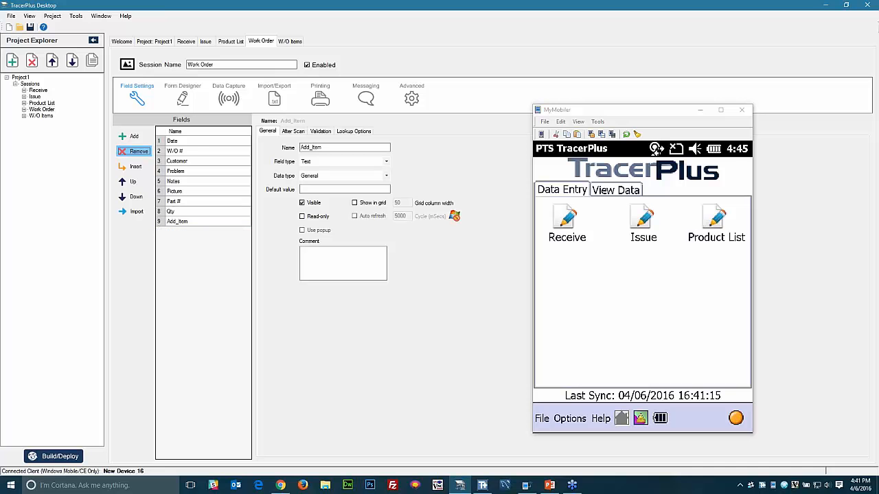
- Rename W/O Items fields to Date, W/O #, Part and Qty and delete the four leftover fields
click(40, 116)
click(195, 141)
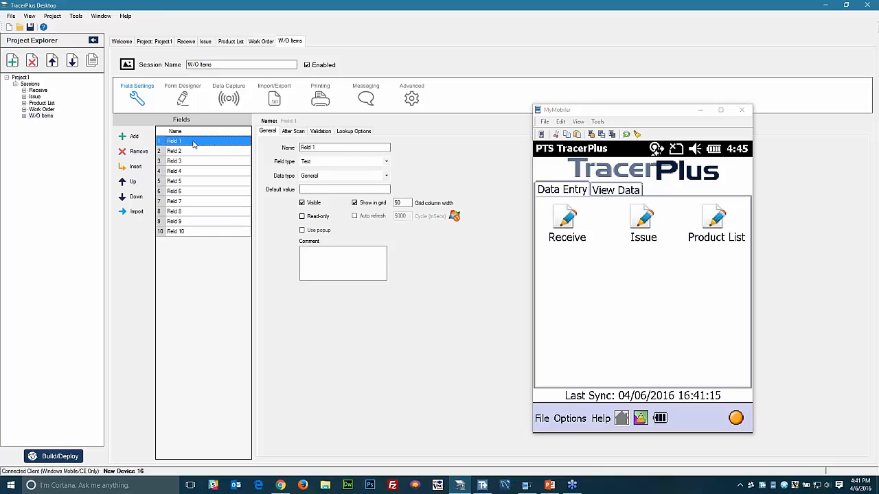
text(Date)
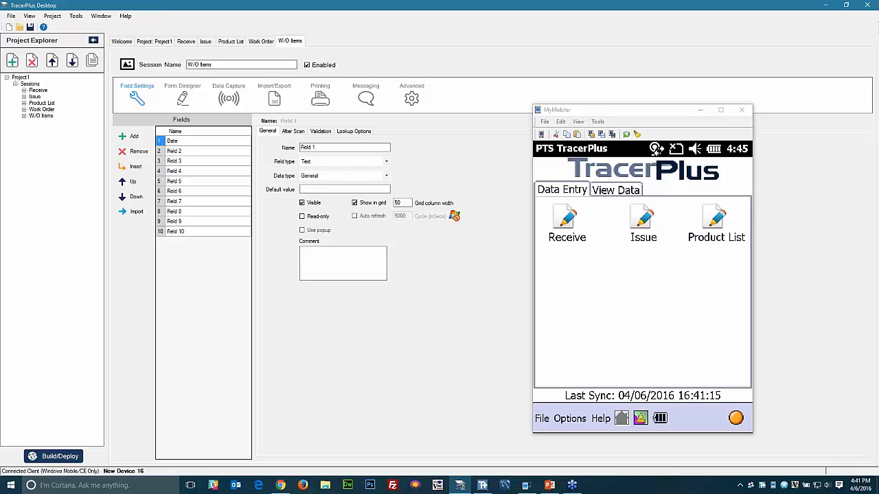
key(Return)
text(W/O #)
key(Return)
text(Part)
key(Return)
text(Qty)
key(Return)
click(139, 152)
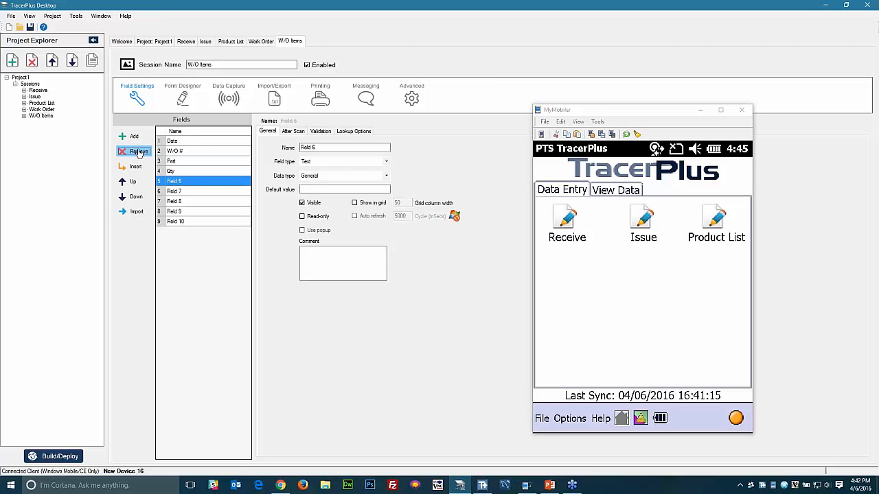
click(139, 151)
click(138, 151)
click(138, 152)
click(139, 152)
click(139, 151)
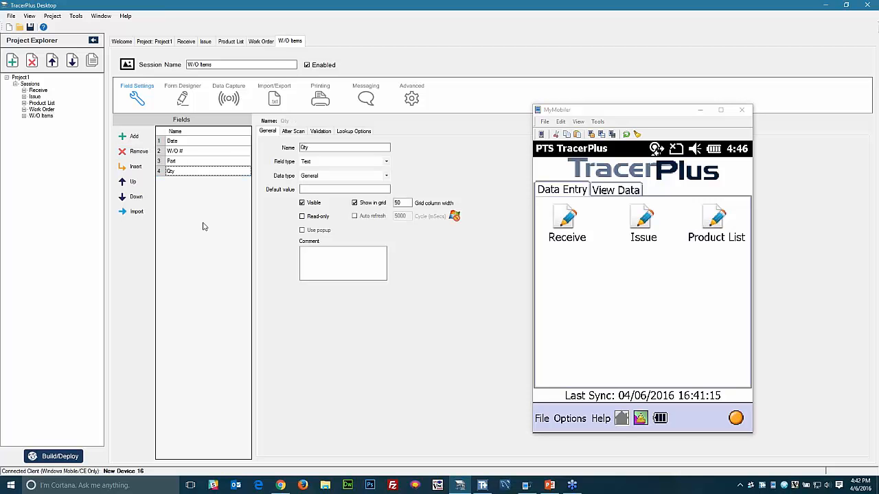
- Make Work Order's Date field a read-only DateTime with M/dd/yyyy format
click(42, 110)
click(193, 141)
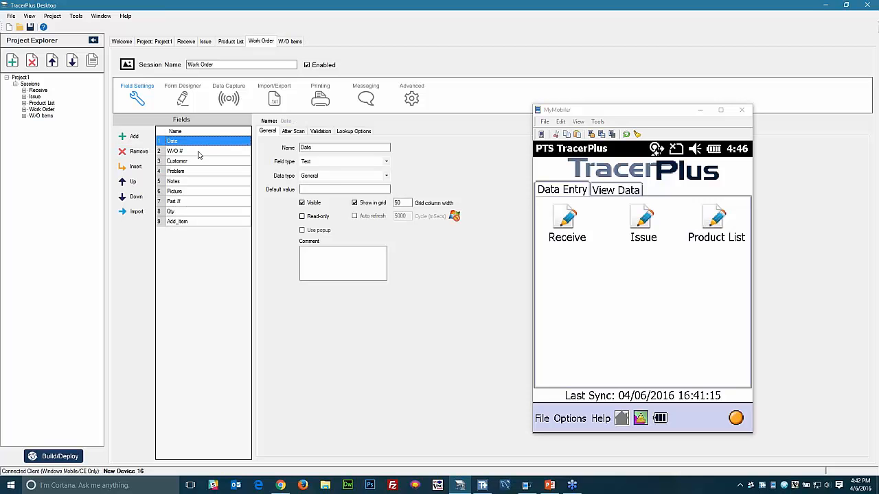
click(325, 177)
click(311, 191)
click(410, 176)
click(412, 233)
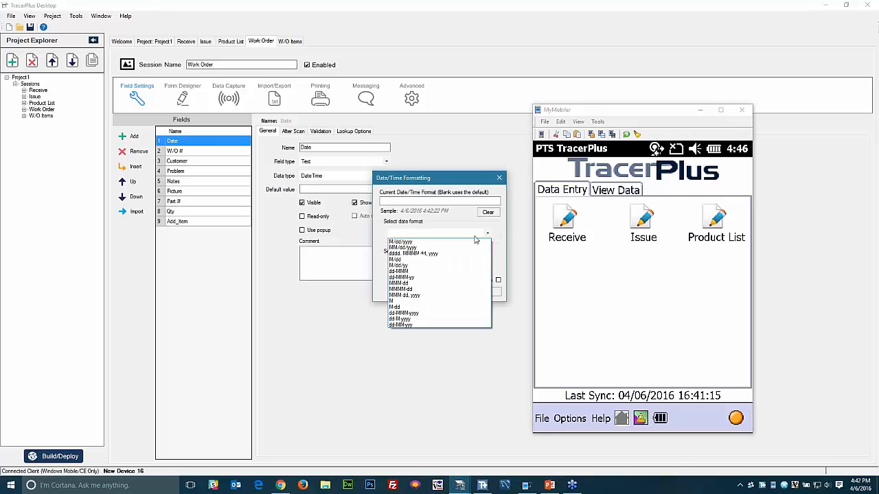
click(409, 242)
click(448, 294)
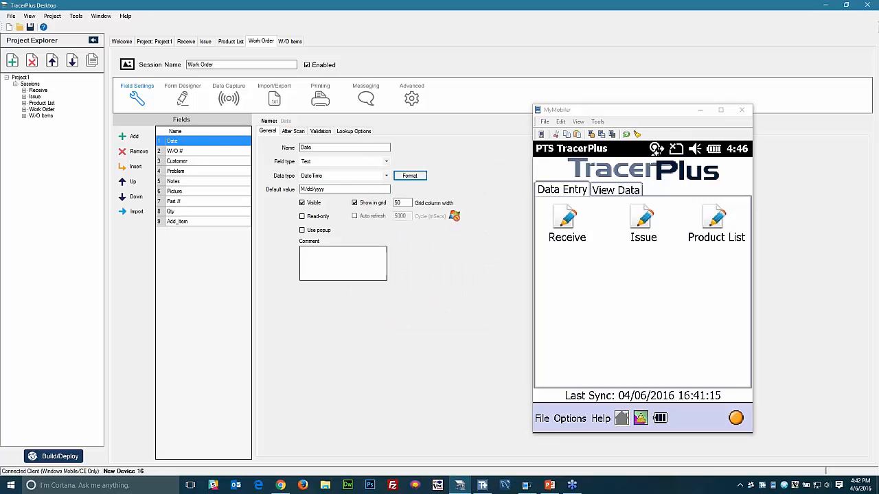
click(302, 216)
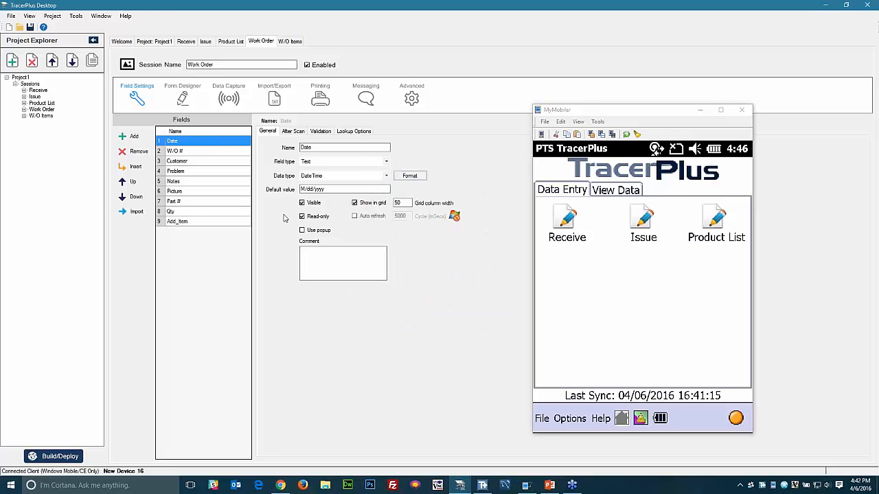
- Select Work Order's W/O # and Customer fields and open Customer's field type choices
click(181, 152)
click(183, 162)
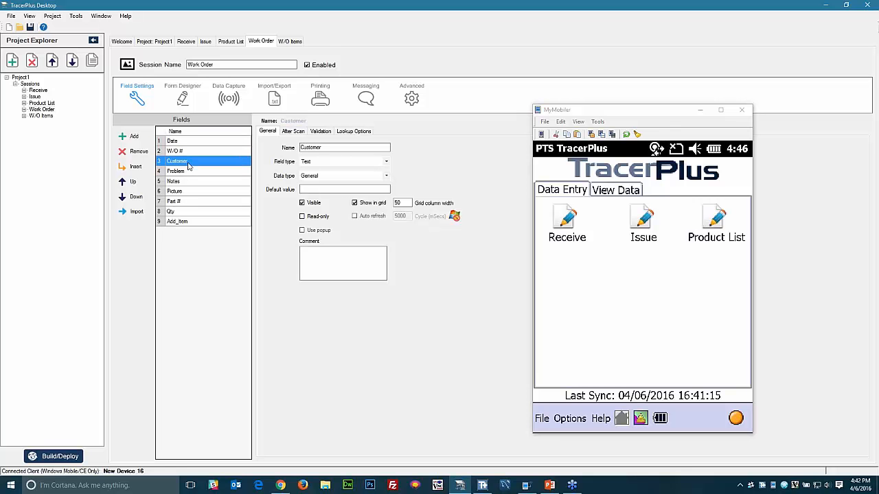
click(337, 163)
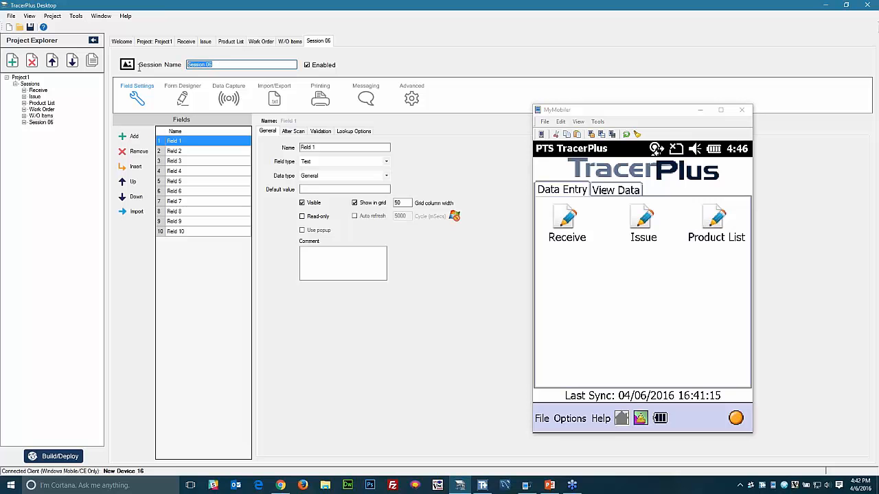
- Name Session 06 Work Orders, with first fields W/O #, Customer and Reported Problem
text(Work Orders)
click(194, 141)
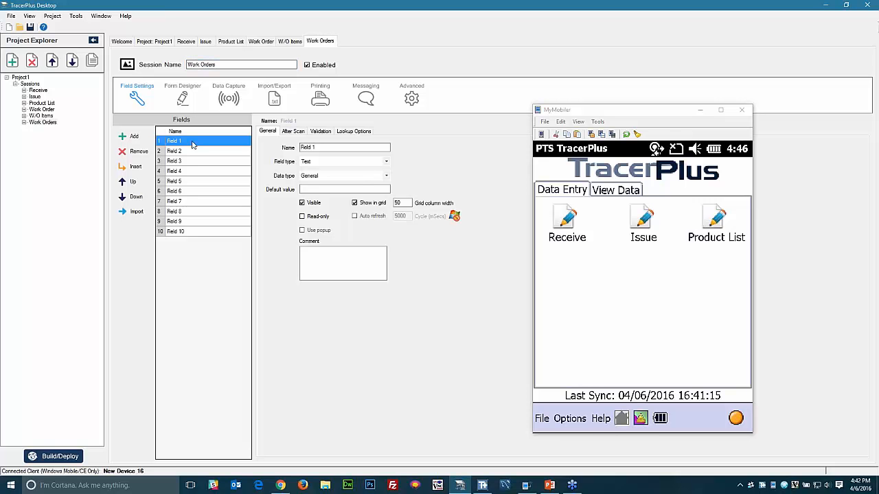
text(W/O #)
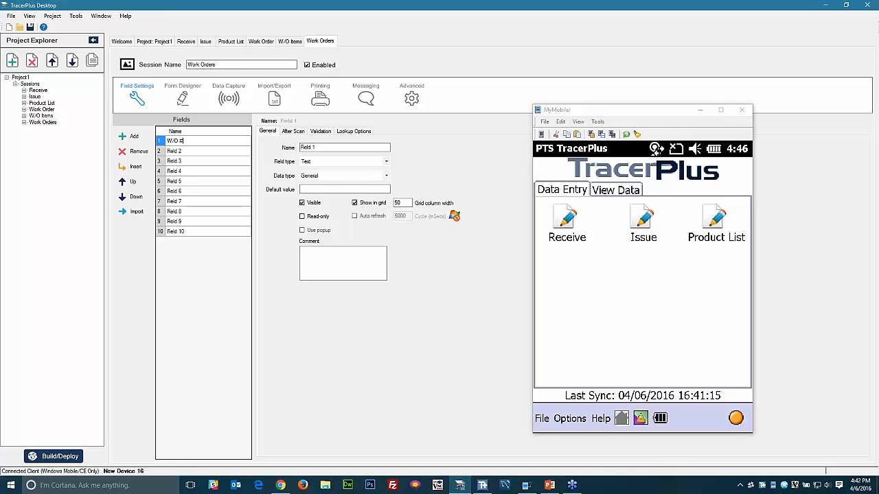
key(Return)
text(Customer)
key(Return)
text(Reported Problem)
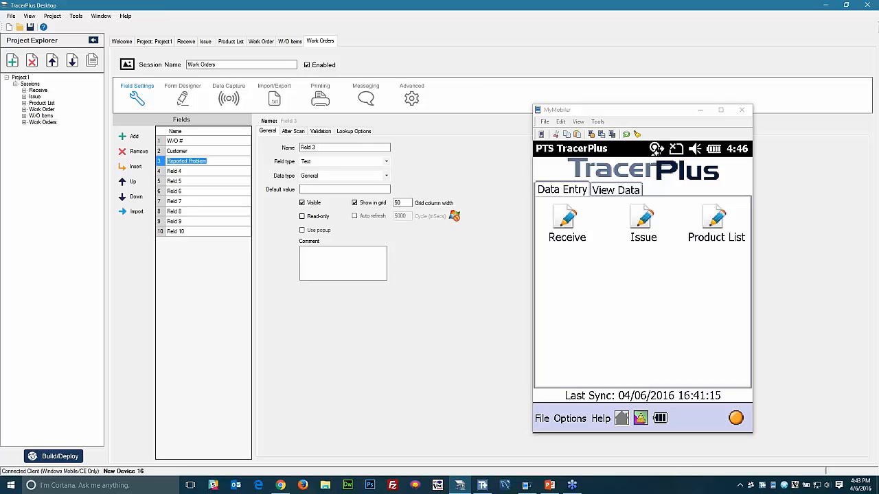
key(Return)
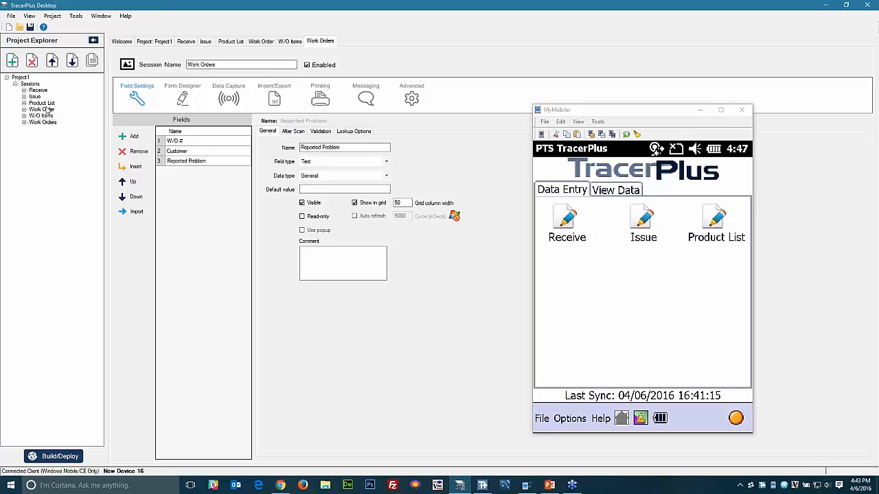
click(43, 110)
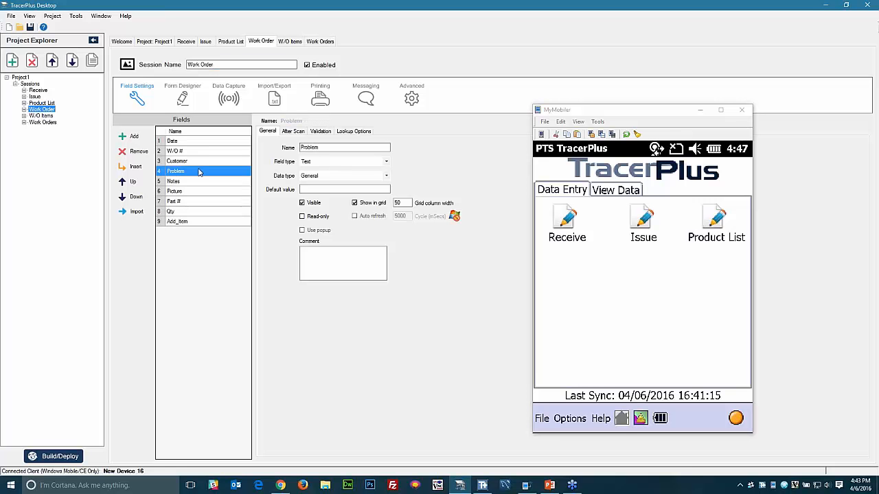
- Make Customer look up its value from Work Orders, matched on W/O #
click(192, 160)
click(353, 131)
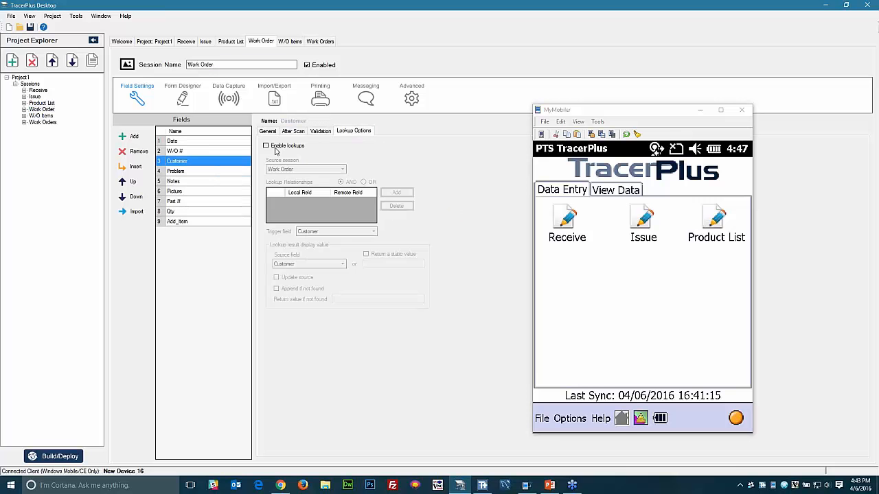
click(266, 145)
click(277, 170)
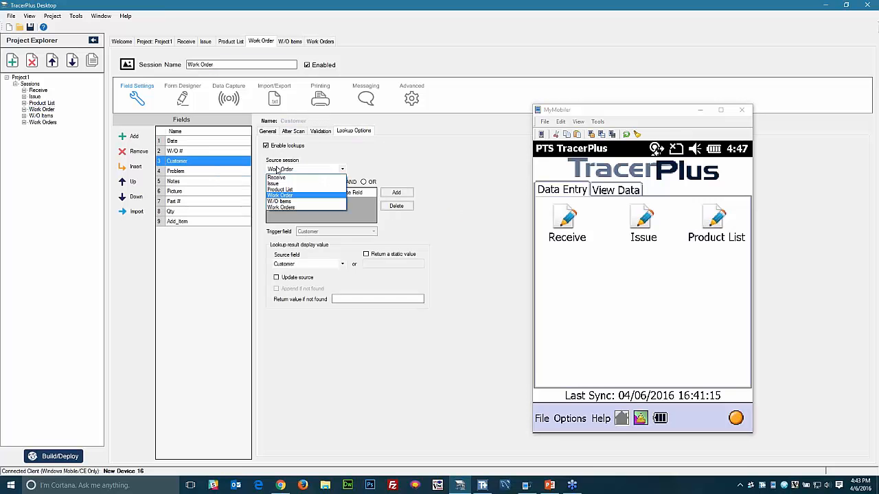
click(280, 207)
click(402, 197)
click(421, 223)
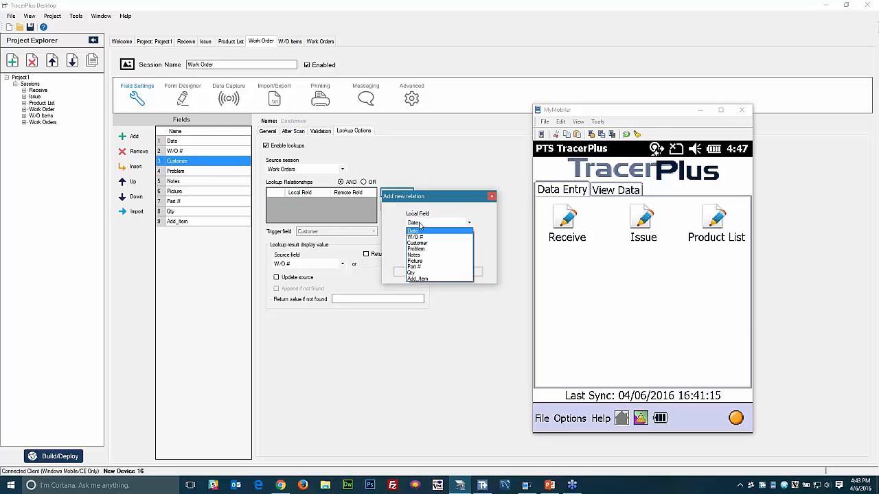
click(423, 237)
click(409, 272)
click(311, 265)
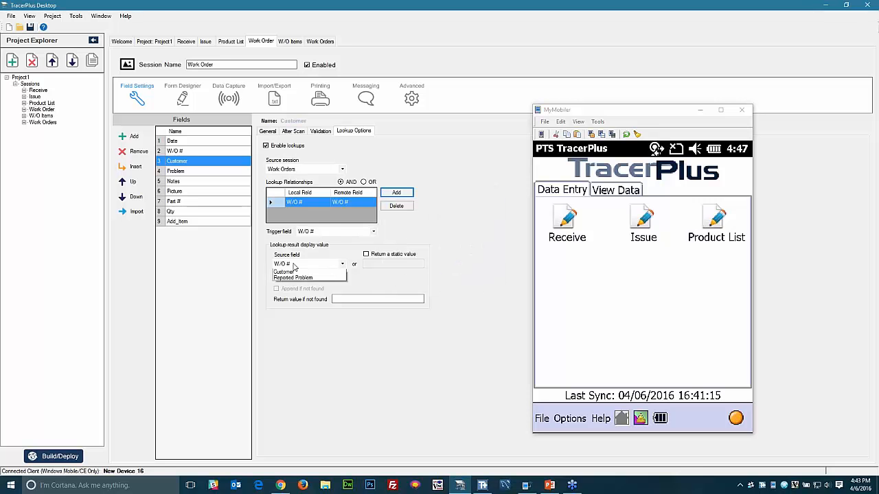
click(296, 282)
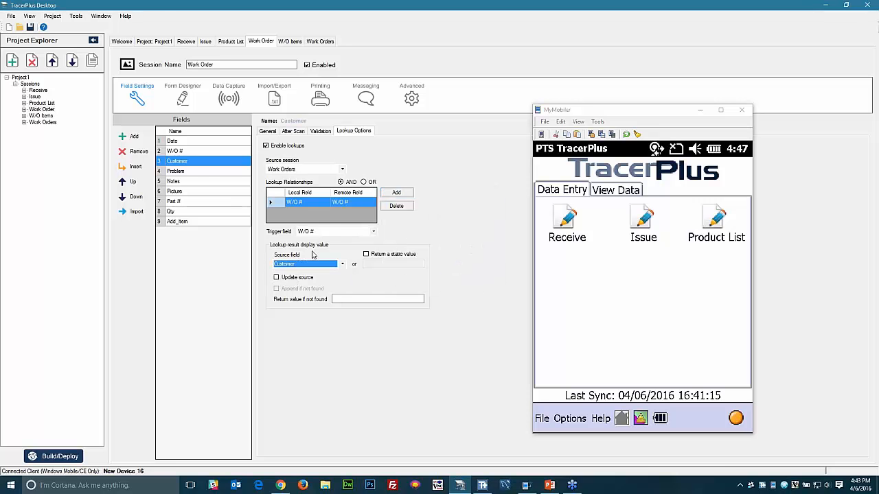
- Make Problem look up Reported Problem from Work Orders, matched on W/O #
click(175, 172)
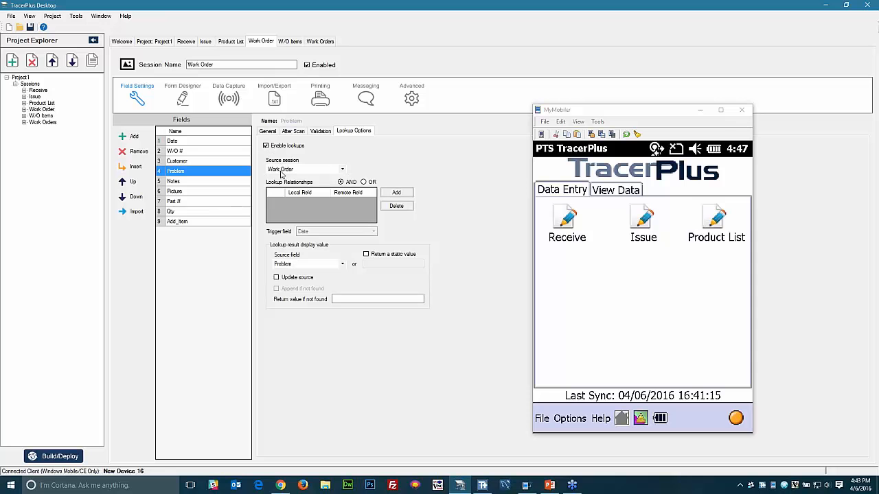
click(288, 169)
click(281, 207)
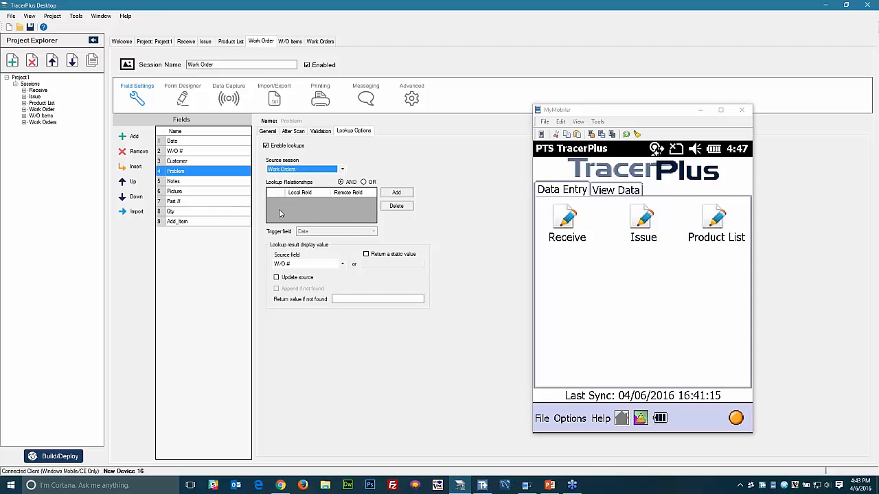
click(392, 194)
click(424, 226)
click(422, 234)
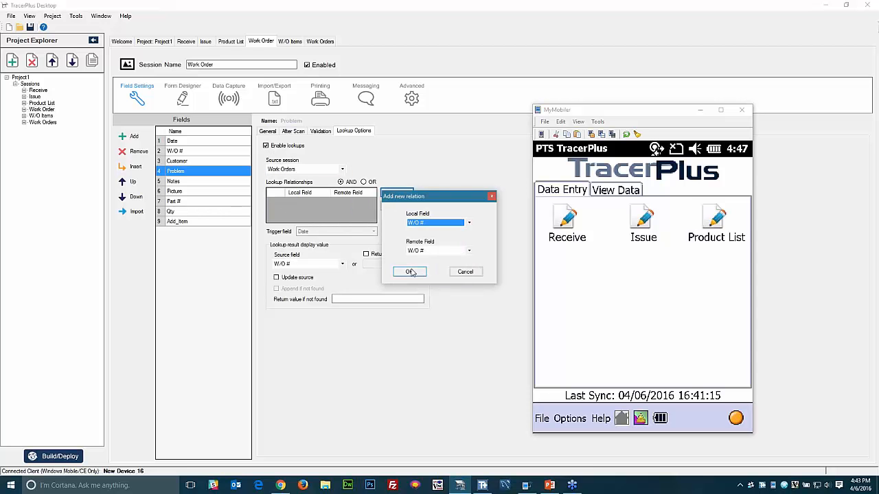
click(409, 271)
click(300, 267)
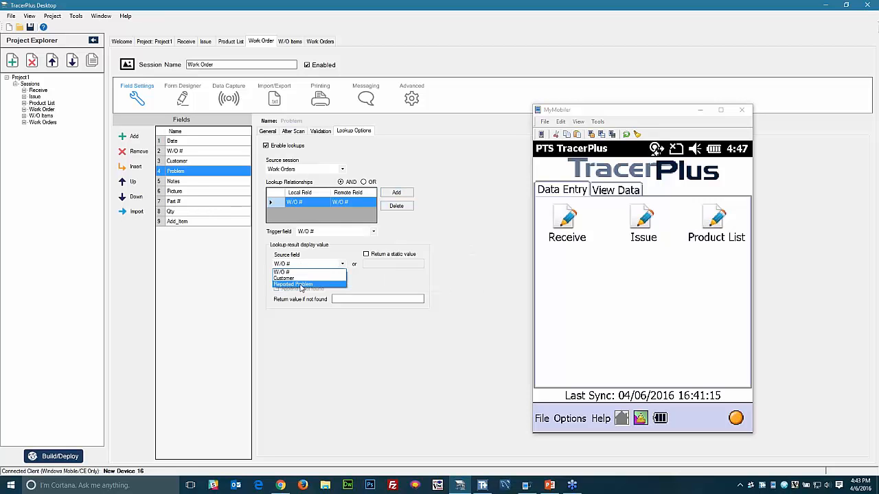
click(322, 290)
- Set the Picture field's type to Image
click(188, 182)
click(268, 131)
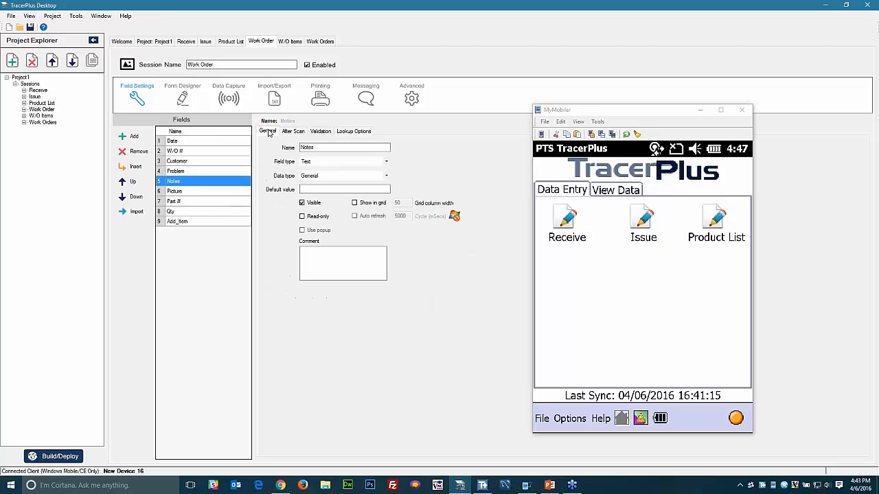
click(190, 192)
click(319, 164)
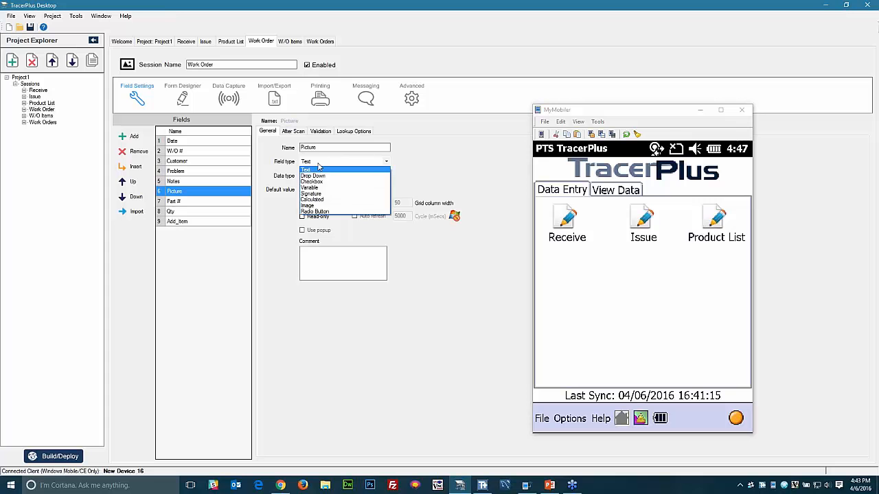
click(313, 206)
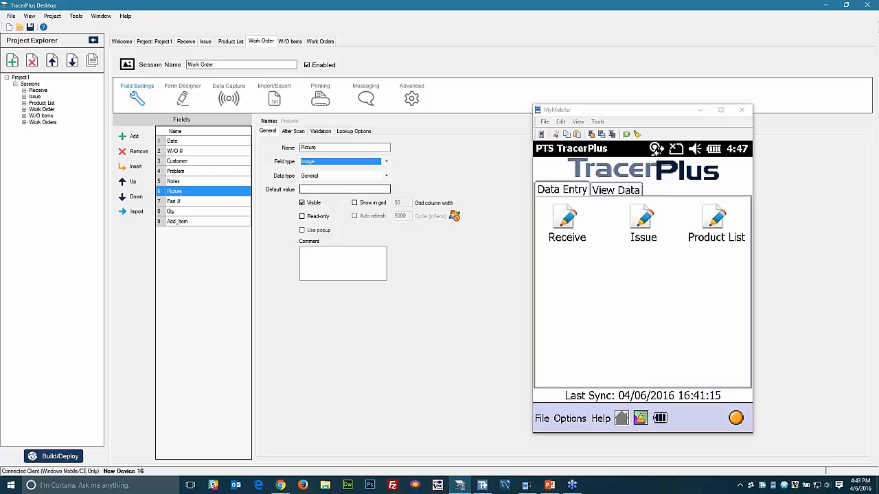
- Set the Add_Item field's type to Calculated
click(191, 201)
click(191, 209)
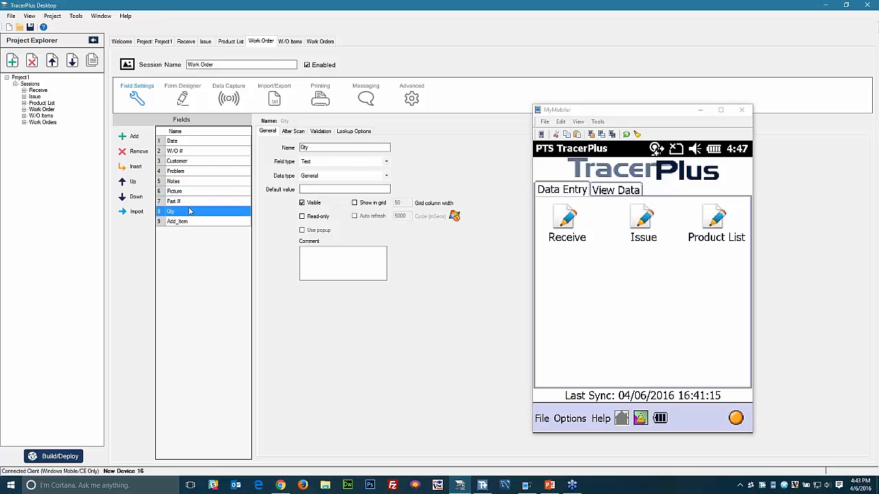
click(188, 204)
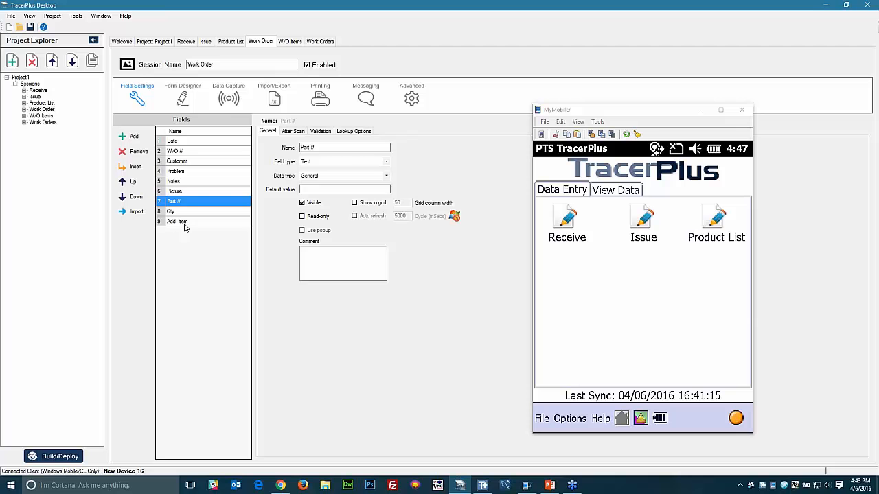
click(182, 223)
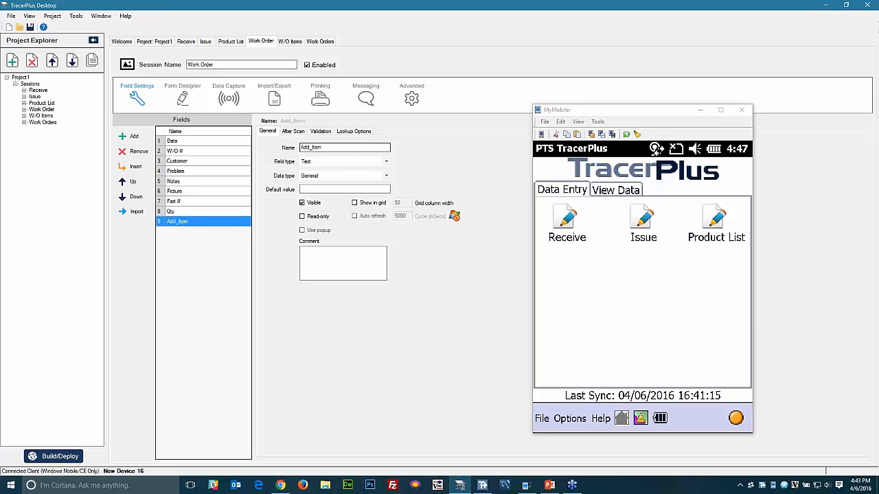
click(343, 161)
click(318, 201)
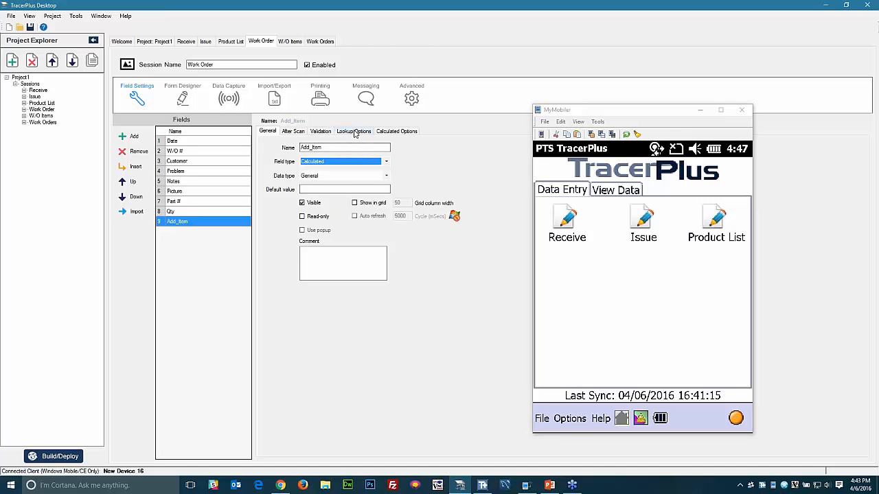
- Enable Add_Item lookups from W/O Items with Date and W/O # relations
click(355, 133)
click(266, 146)
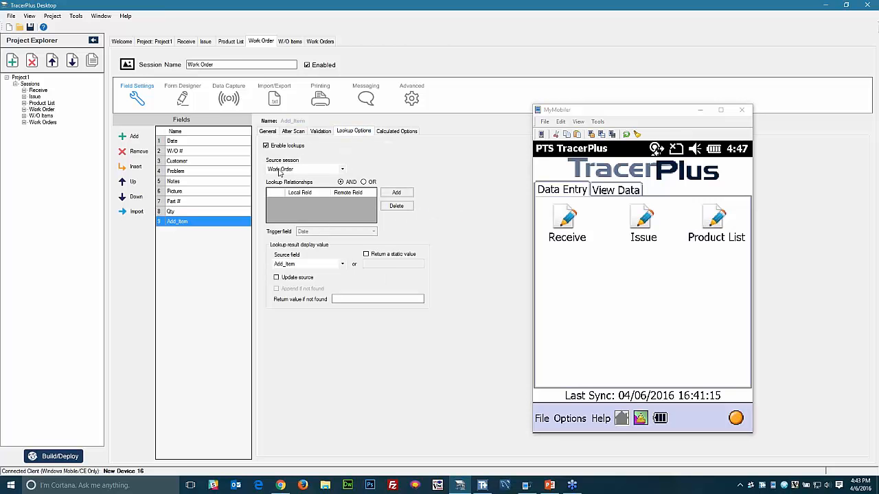
click(279, 172)
click(297, 203)
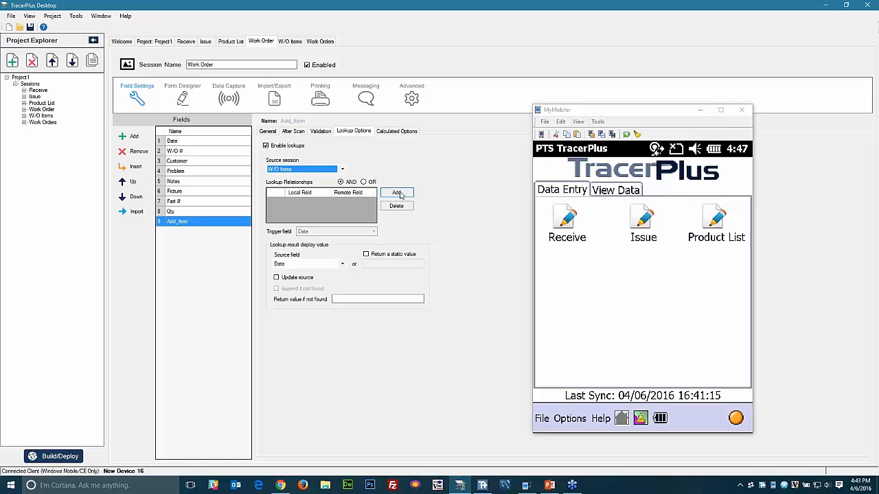
click(398, 194)
click(410, 271)
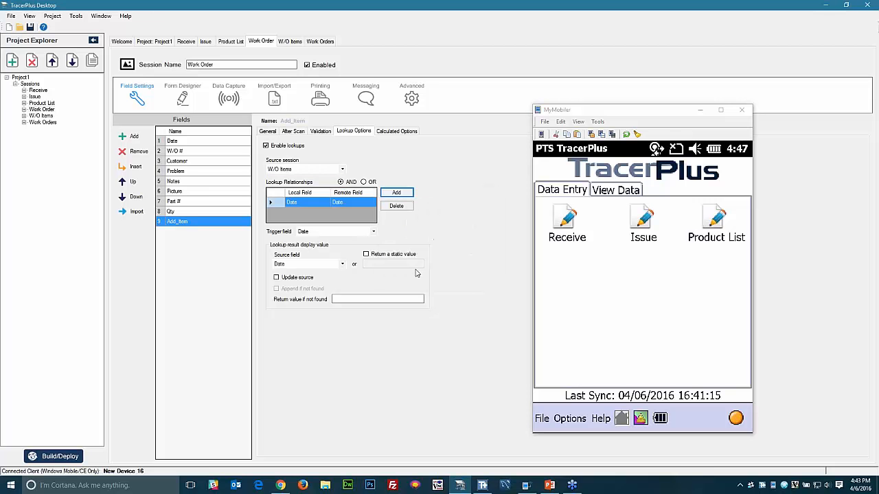
click(400, 194)
click(421, 224)
click(421, 238)
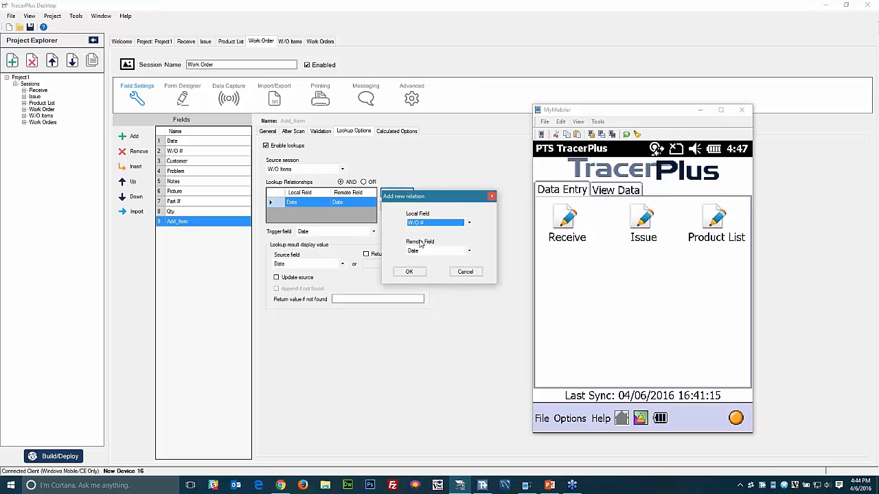
click(421, 250)
click(416, 265)
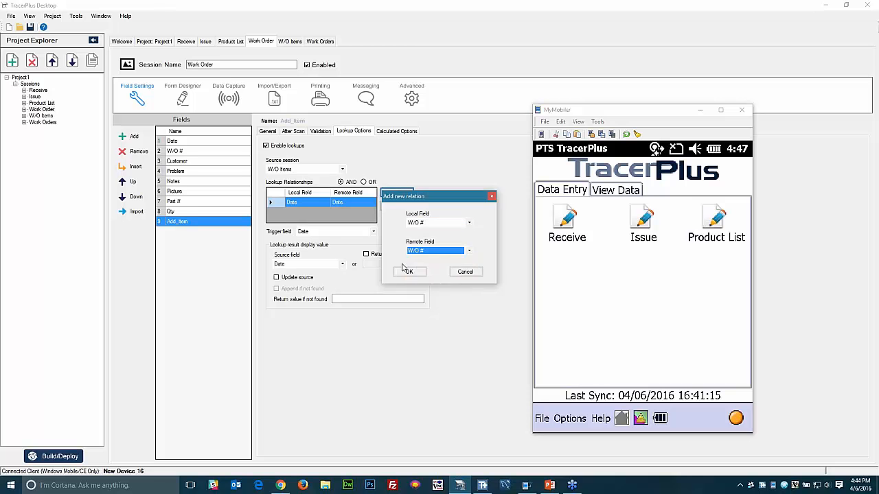
click(404, 271)
- Add a Part # relation, return Qty from W/O Items, and tick Update source
click(400, 194)
click(421, 224)
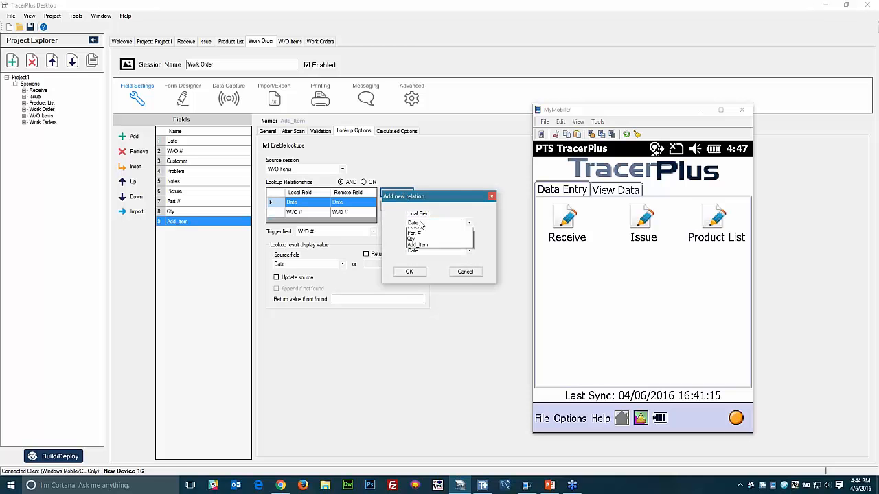
click(415, 267)
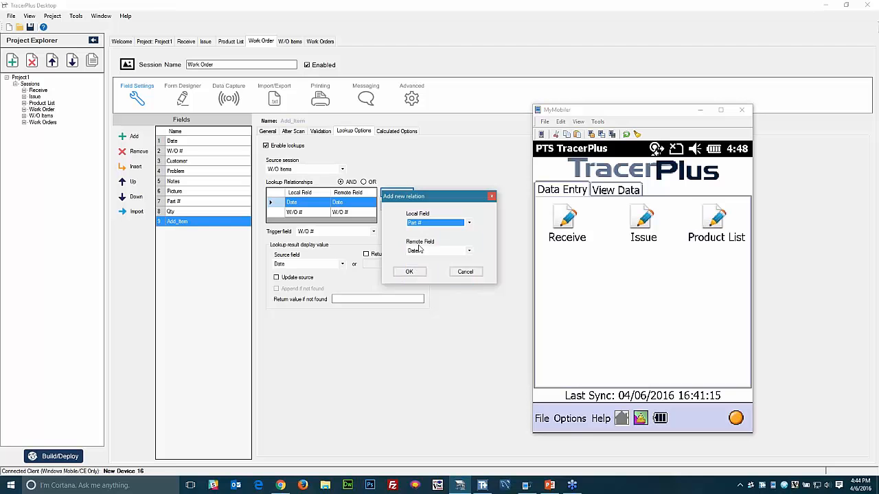
click(421, 250)
click(417, 268)
click(409, 272)
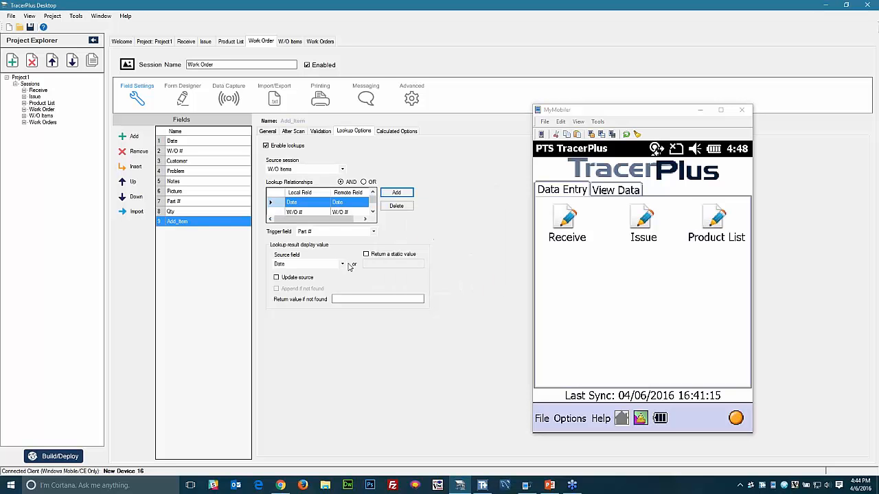
click(302, 264)
click(281, 291)
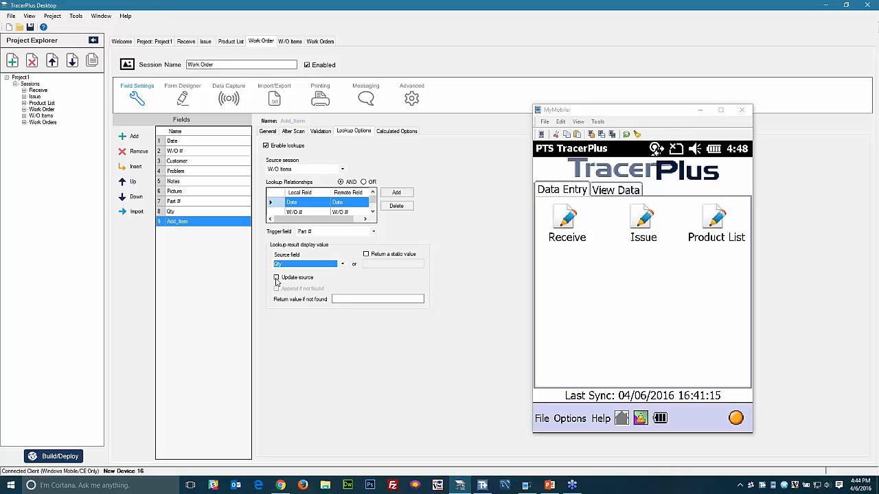
click(277, 278)
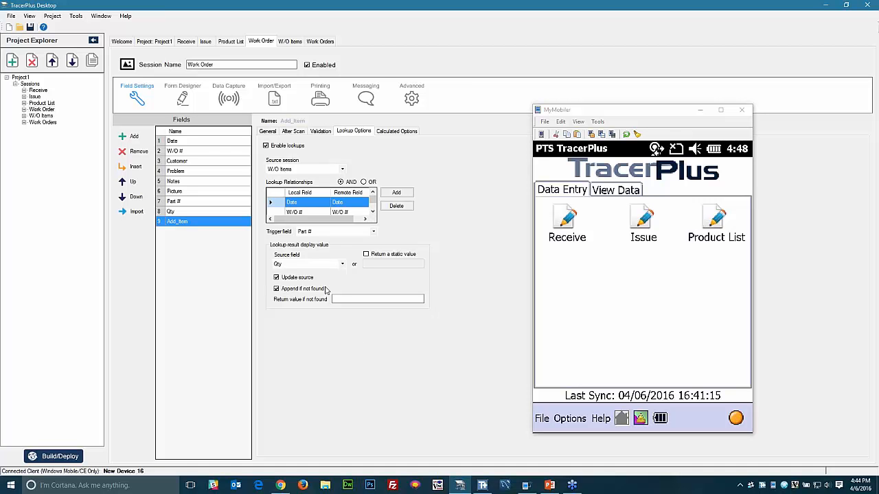
click(289, 171)
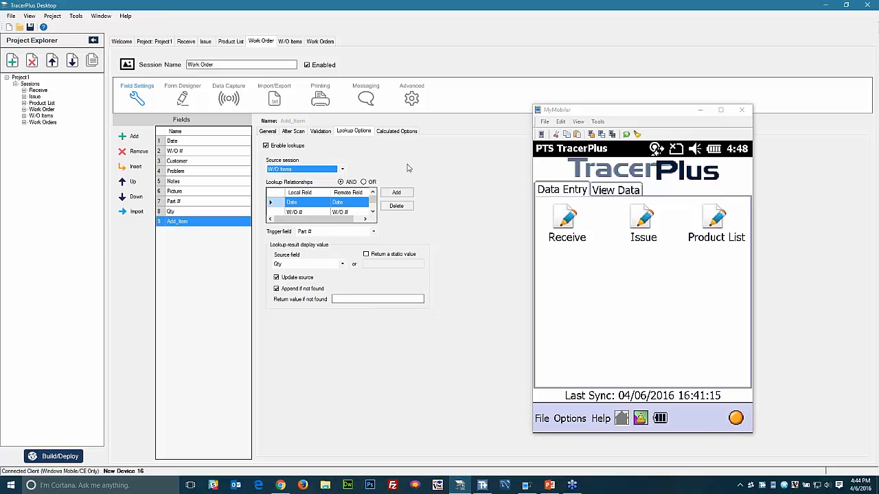
click(390, 132)
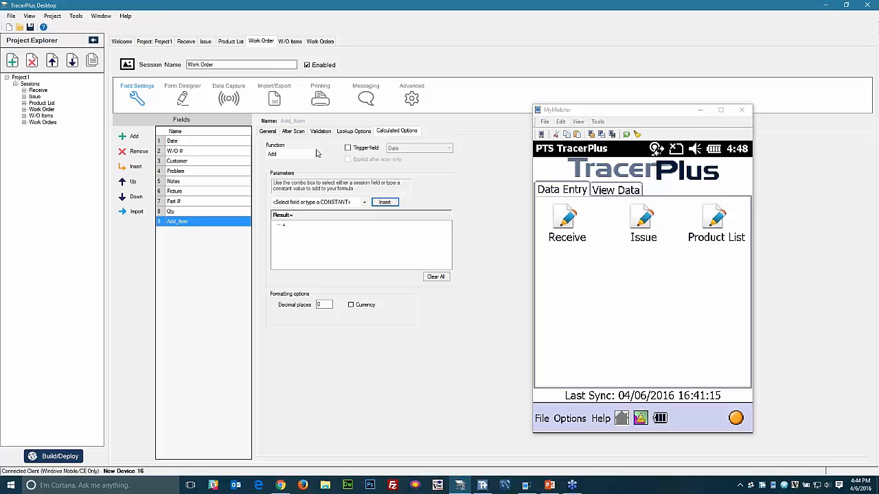
- Add Qty as a parameter to Add_Item's calculation formula
click(351, 202)
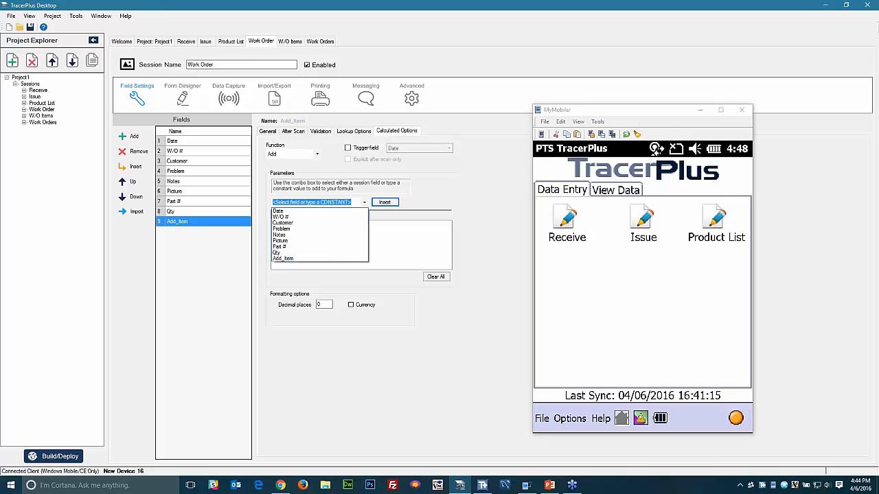
click(281, 253)
click(382, 204)
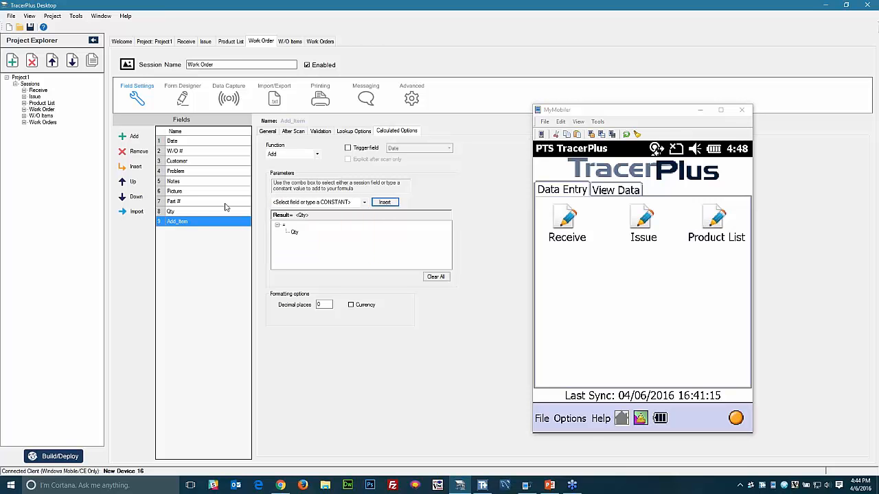
click(192, 214)
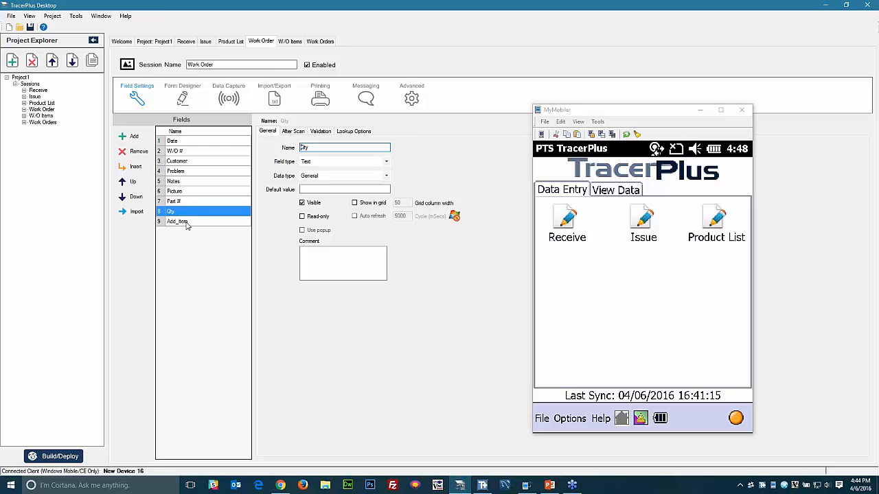
click(186, 223)
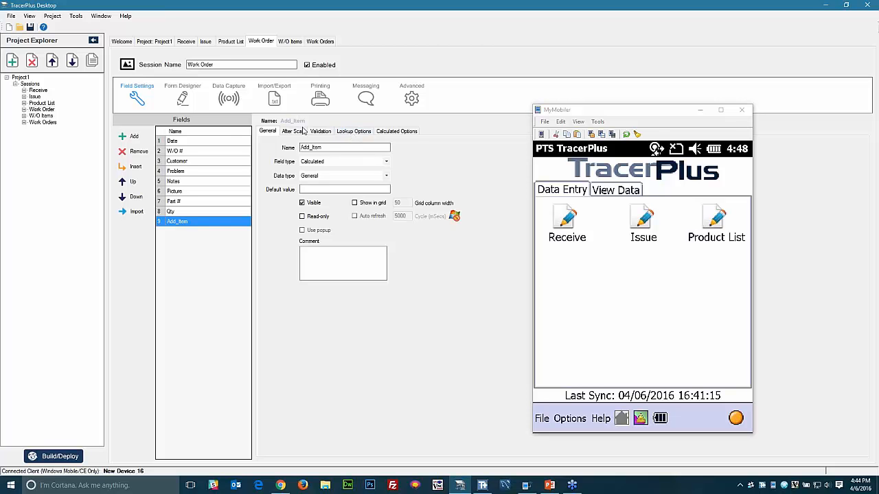
- Review Add_Item's lookup relations, including Part # to Part, then make it hidden and read-only
click(355, 131)
click(373, 213)
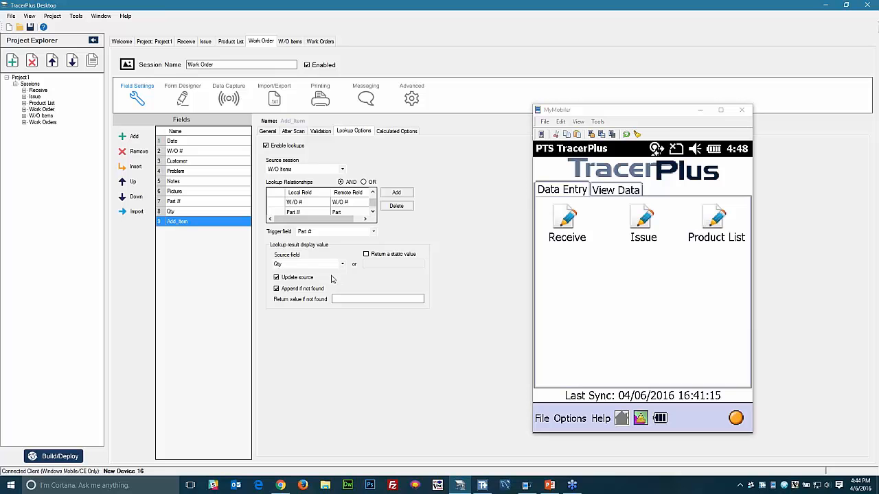
click(372, 193)
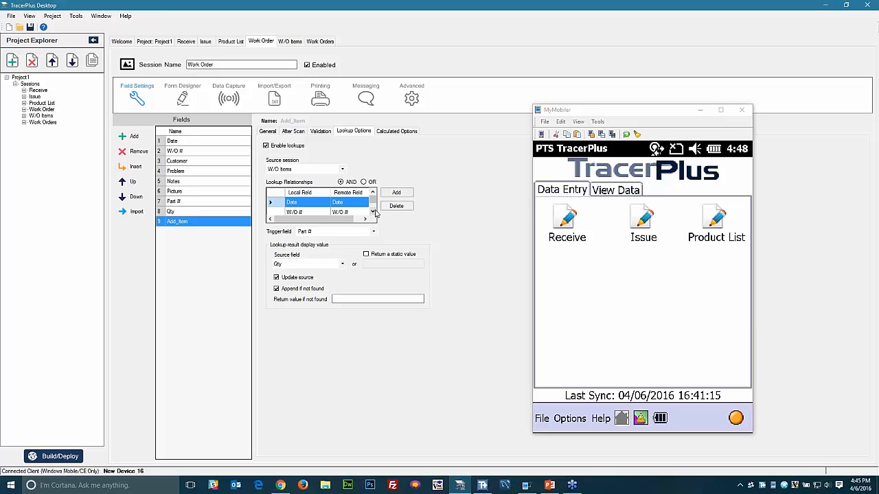
click(373, 211)
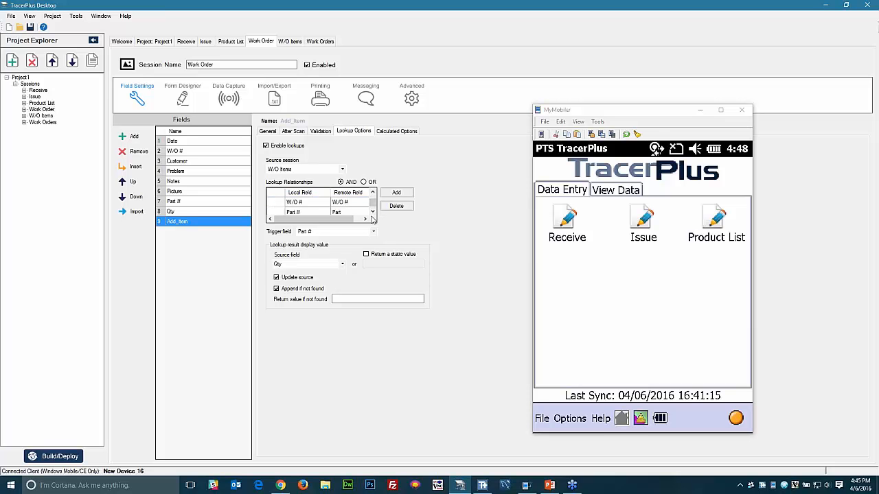
click(372, 192)
click(396, 131)
click(267, 131)
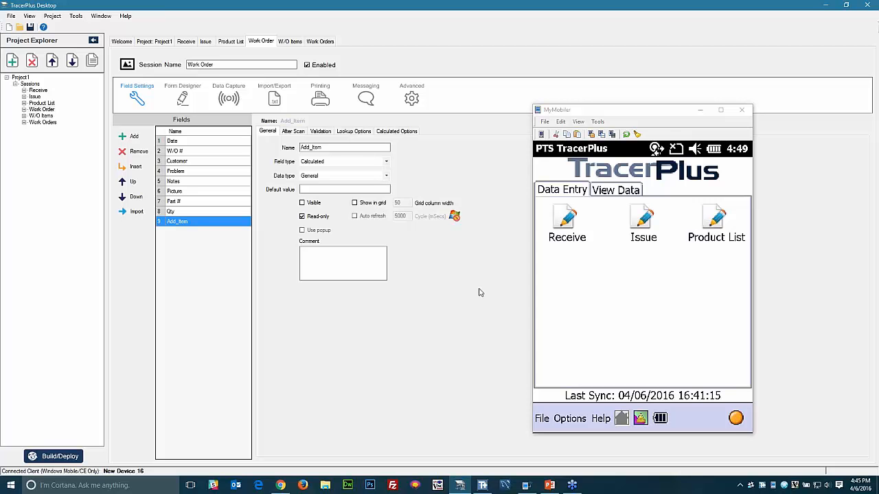
- Make the Work Order session start data entry on the W/O # field
click(198, 146)
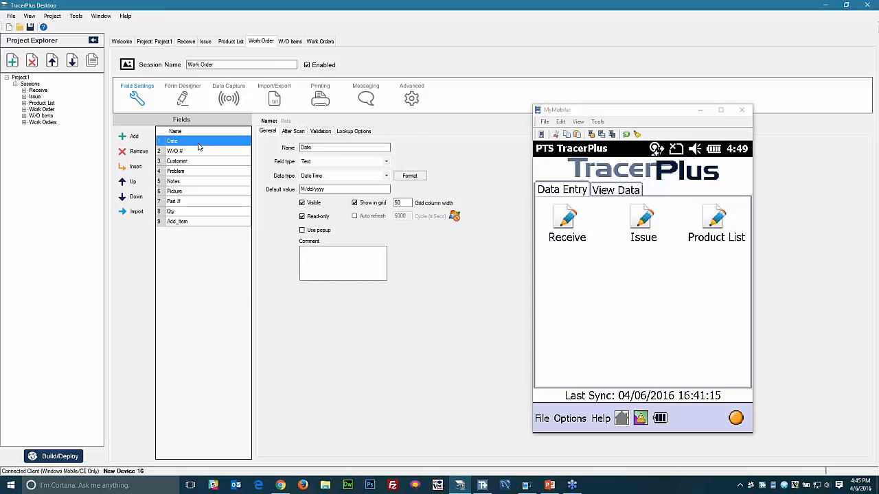
click(409, 100)
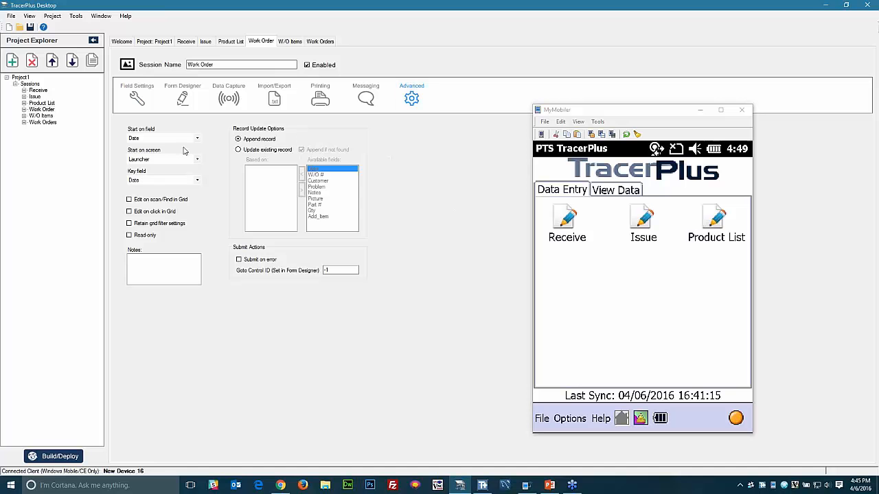
click(143, 139)
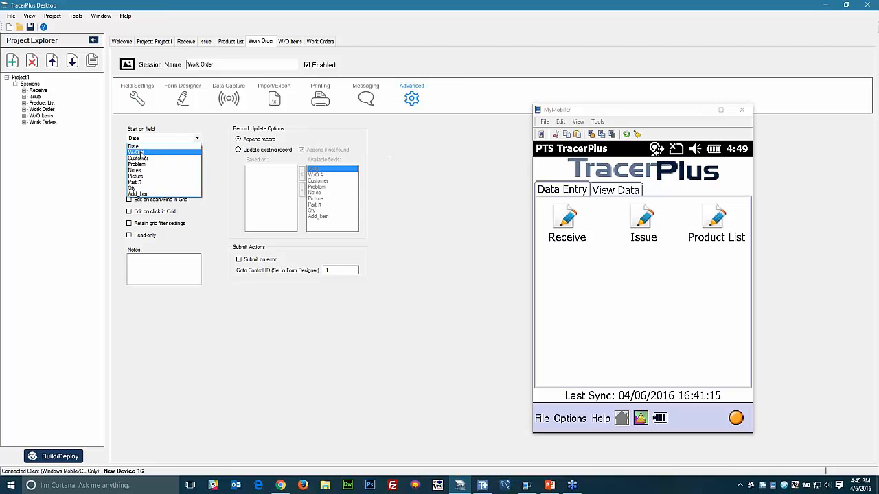
click(142, 151)
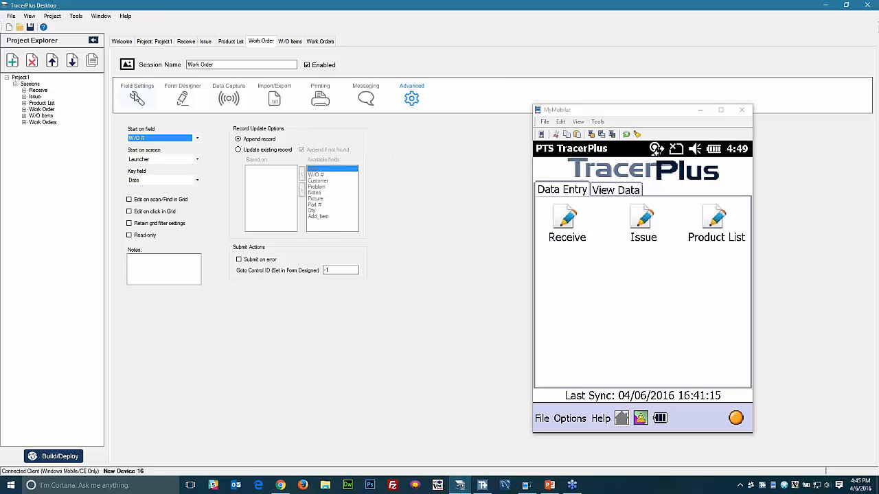
click(136, 99)
- Have W/O # jump to the Notes field after it is scanned
click(185, 154)
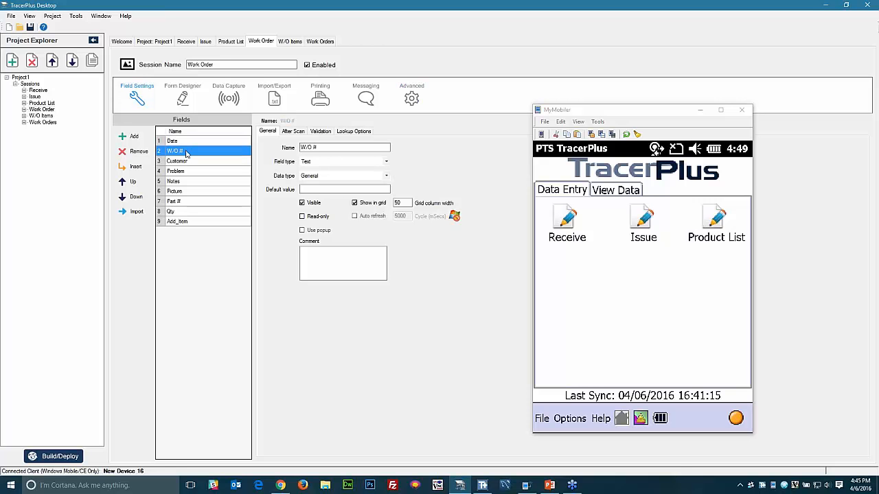
click(294, 132)
click(330, 197)
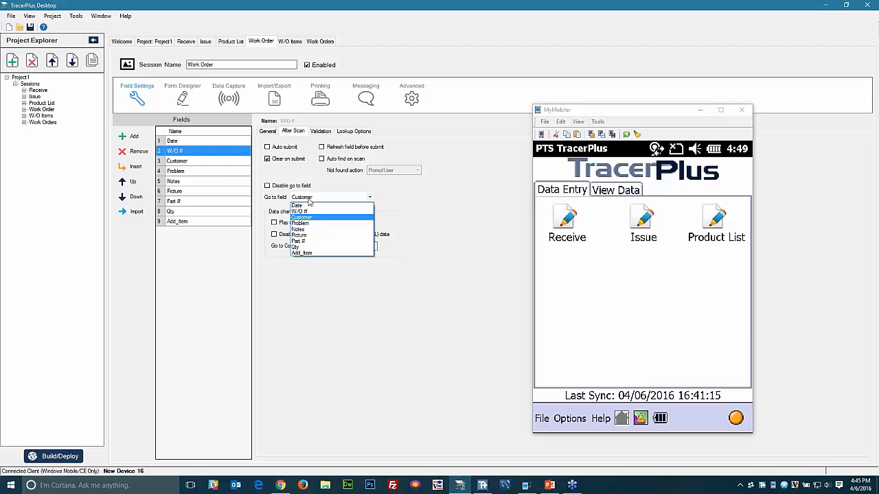
click(304, 229)
- Set Qty to auto-submit the record and then go back to Part #
click(206, 182)
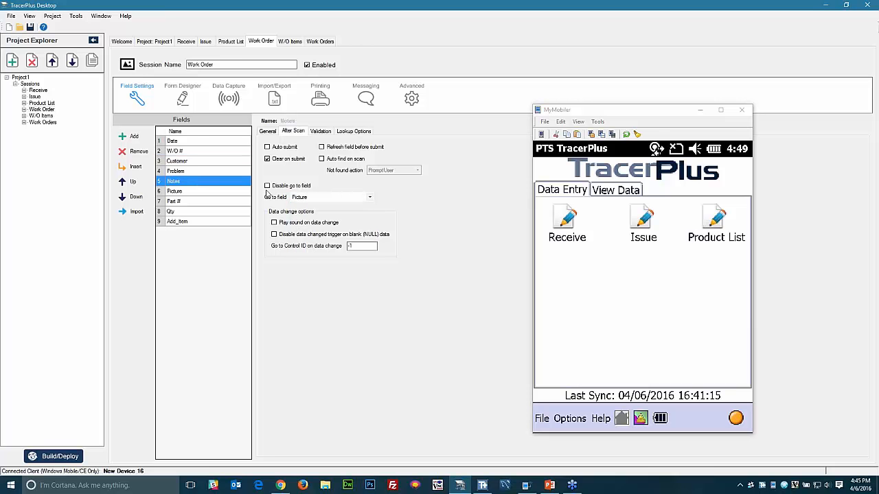
click(208, 194)
click(180, 202)
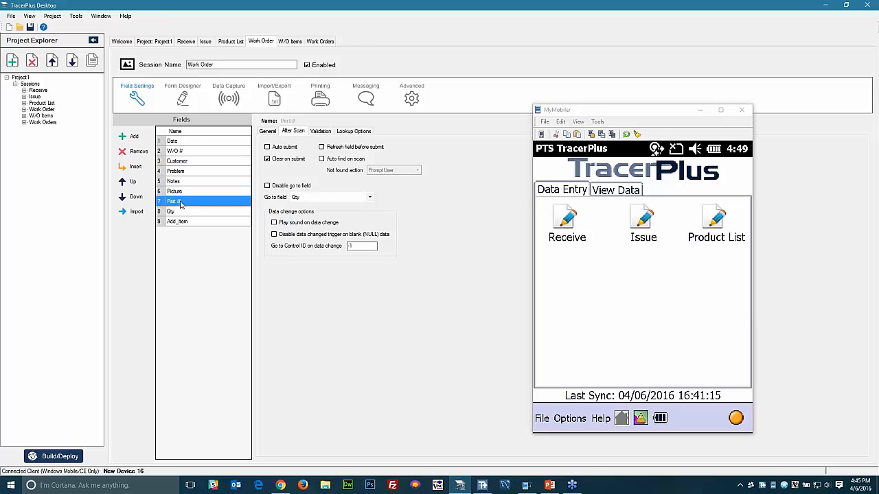
click(179, 213)
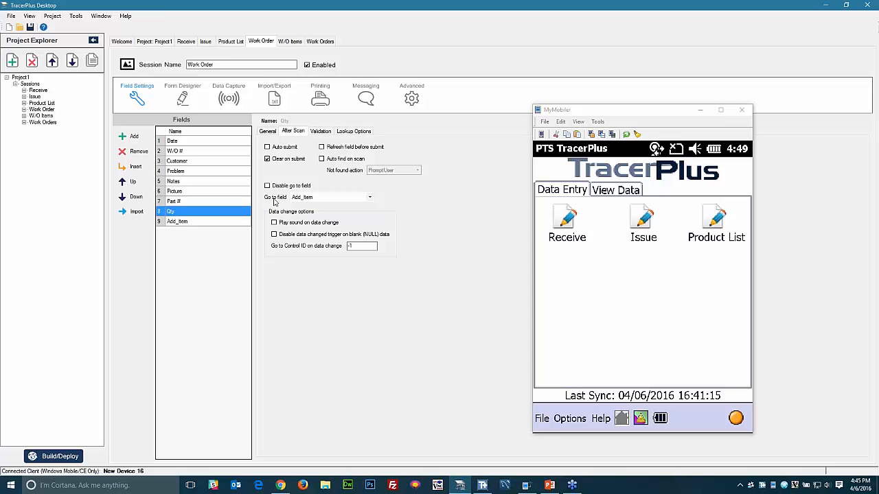
click(267, 147)
click(311, 199)
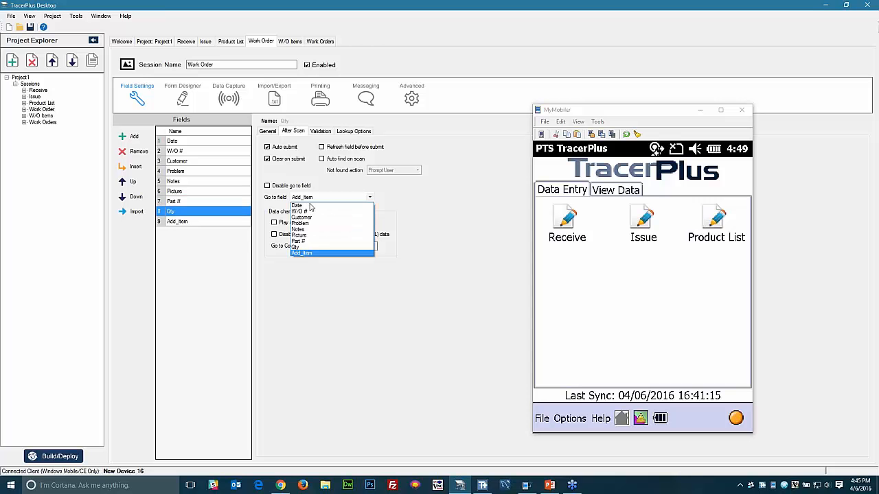
click(302, 241)
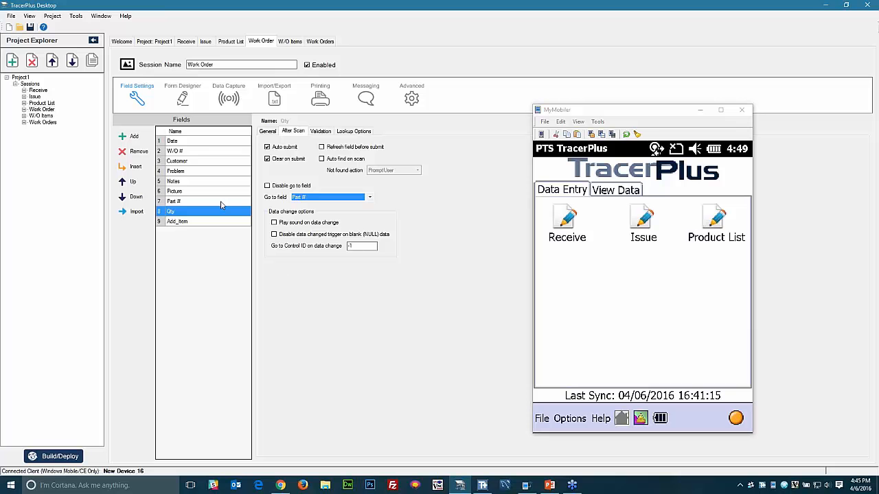
click(212, 204)
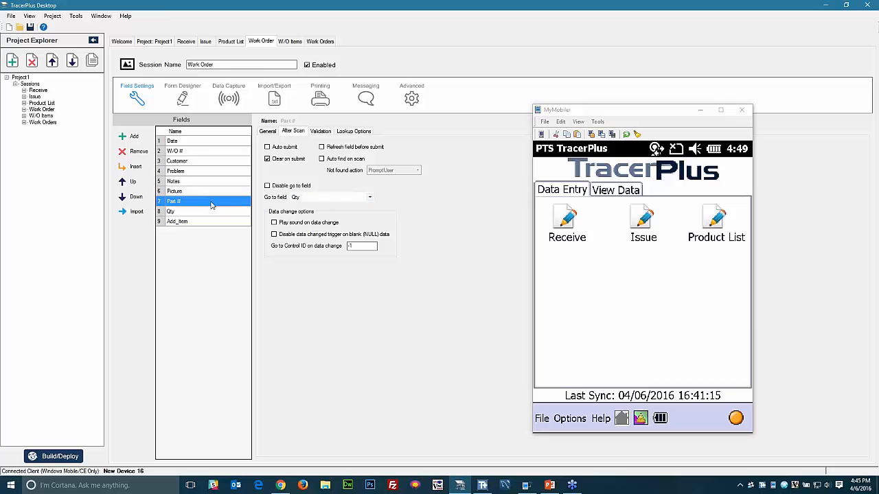
- Generate the default Work Order form and add a second page tab
click(182, 97)
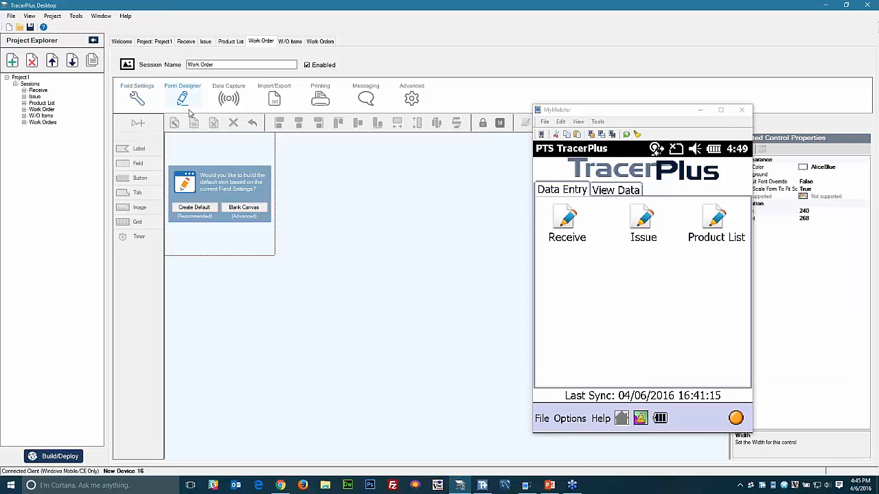
click(194, 207)
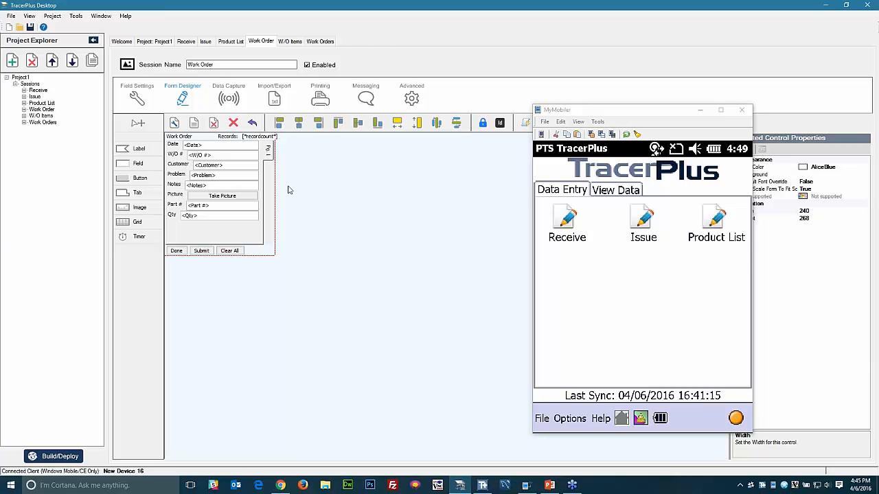
click(268, 153)
right_click(269, 153)
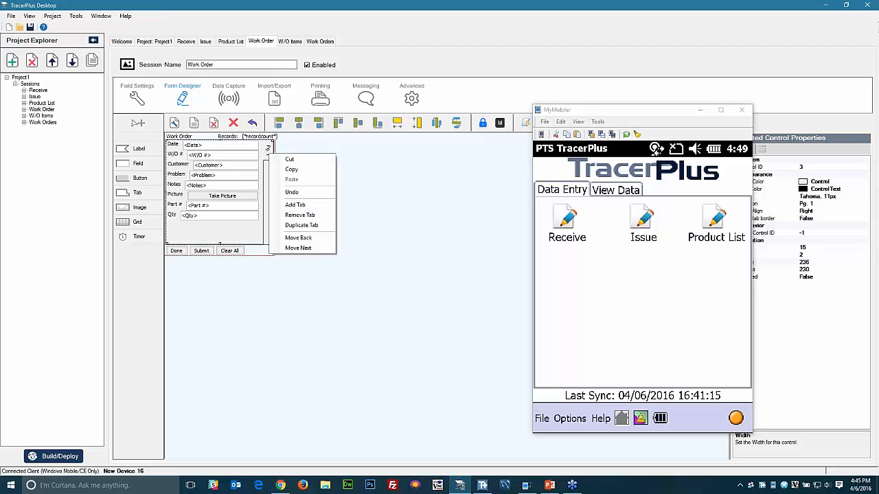
click(300, 206)
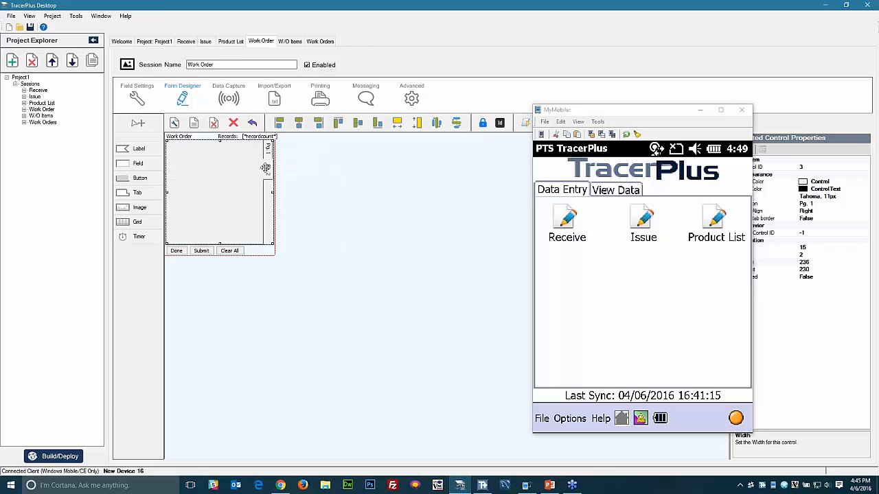
- Cut the Part # and Qty labels and fields from page 1
click(268, 150)
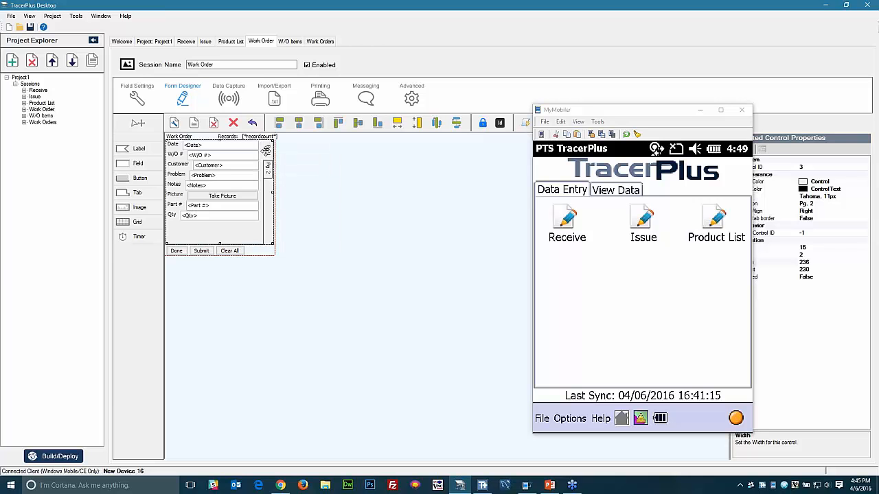
click(175, 206)
ctrl+click(192, 205)
ctrl+click(171, 214)
ctrl+click(192, 214)
right_click(192, 214)
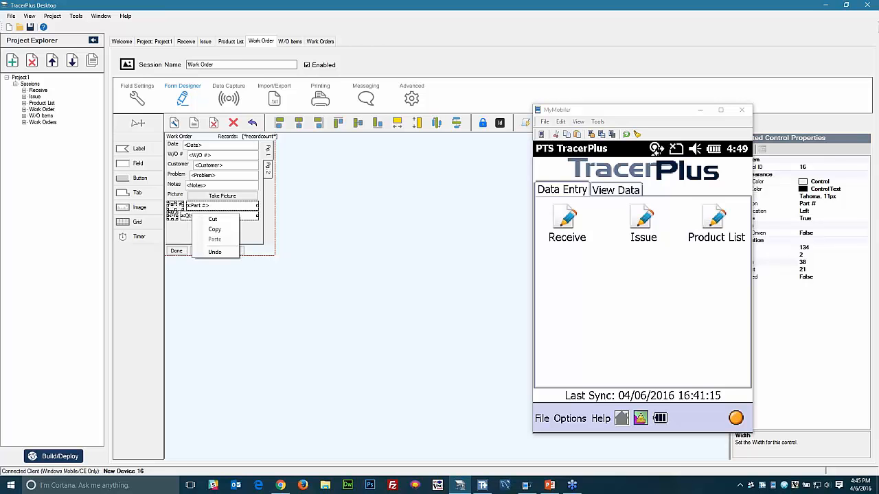
click(209, 220)
- Paste Part # and Qty onto page 2 and place them at its top-left
click(266, 170)
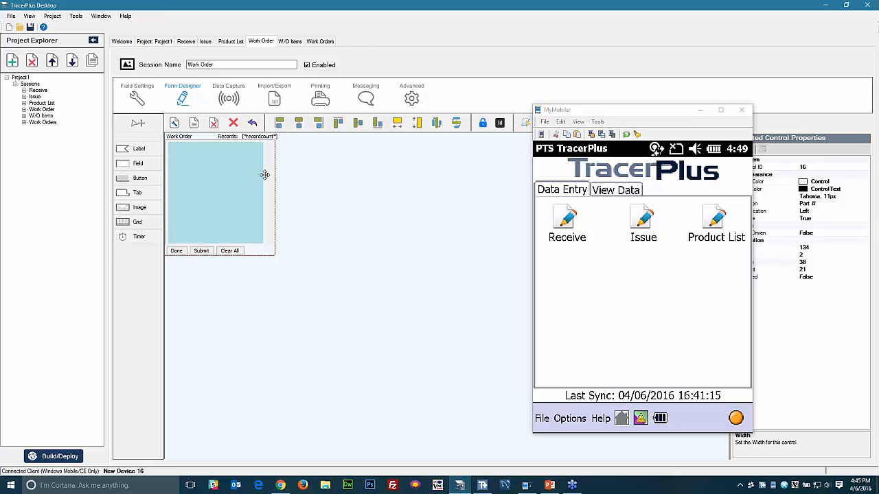
right_click(187, 148)
click(199, 177)
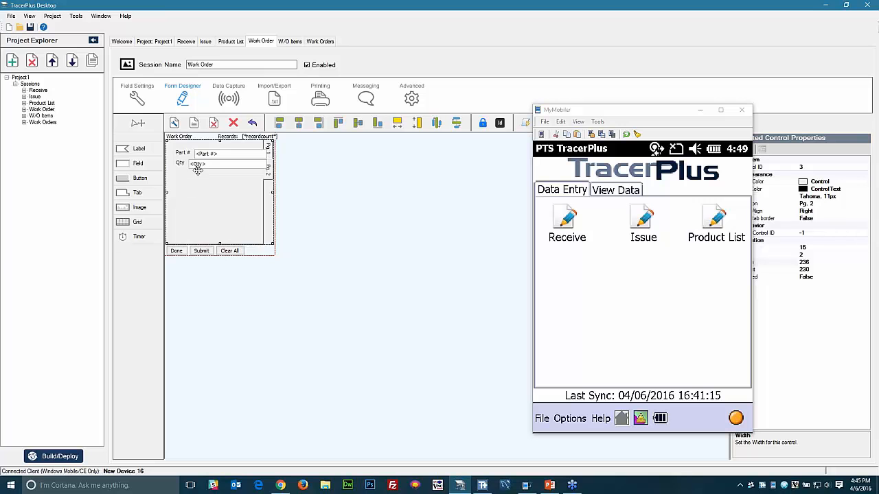
ctrl+click(201, 154)
ctrl+click(203, 164)
ctrl+click(183, 163)
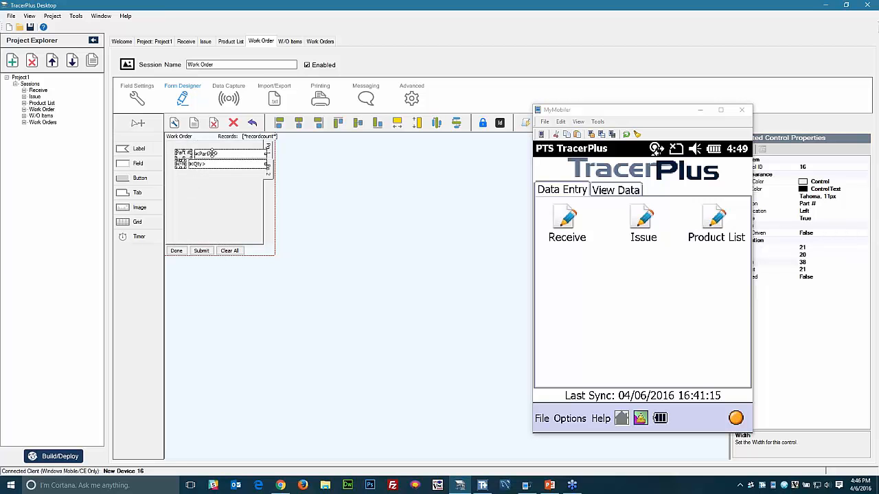
drag(212, 153, 204, 151)
- Delete the Picture label from page 1
click(267, 149)
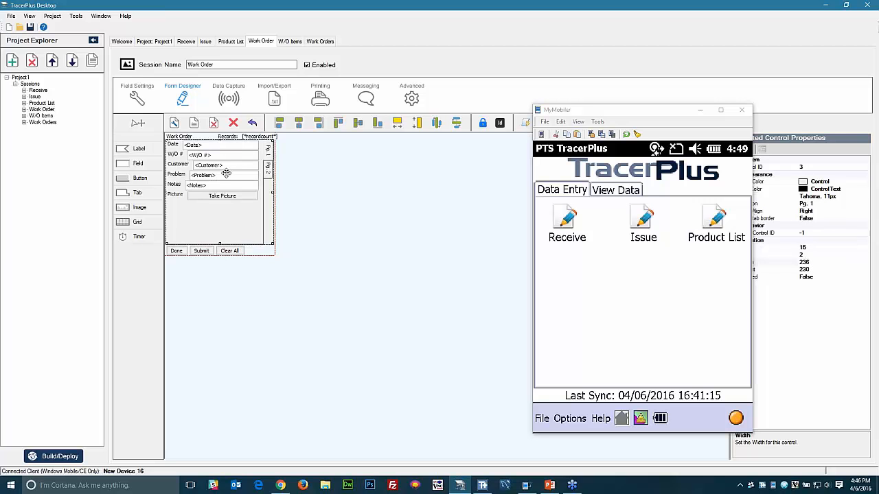
click(177, 196)
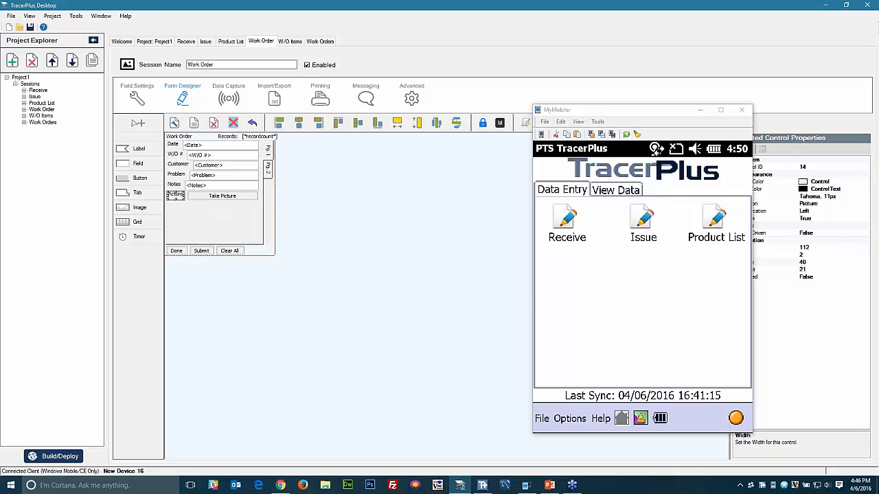
click(233, 123)
click(455, 272)
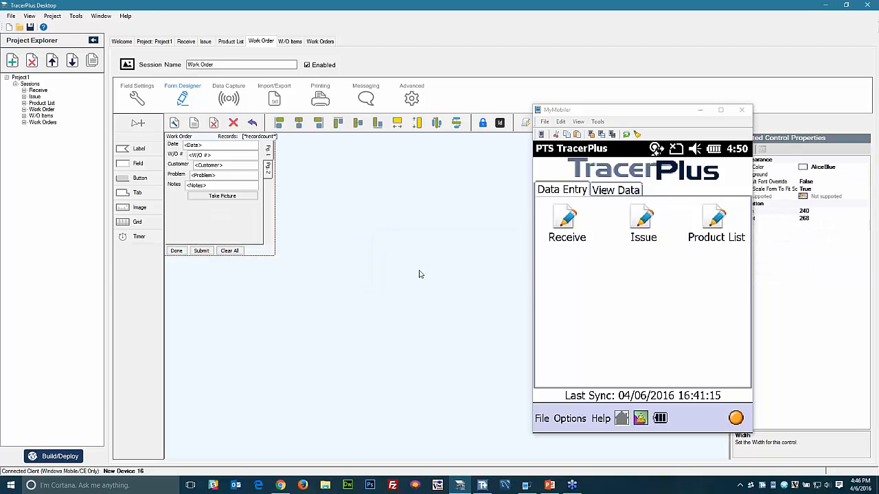
- Place a new button near the bottom of page 1
click(151, 181)
click(225, 226)
drag(237, 231, 235, 238)
click(699, 109)
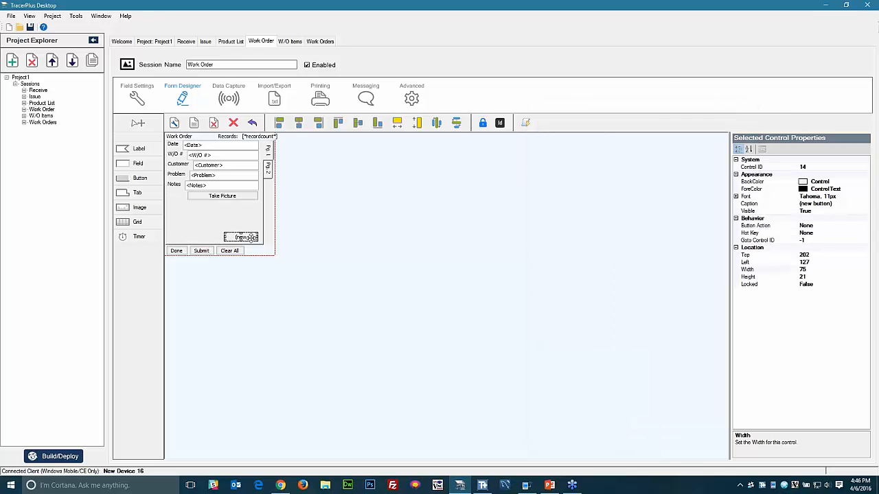
- Set the new button's action to GotoPage with target page 1
click(866, 226)
click(865, 226)
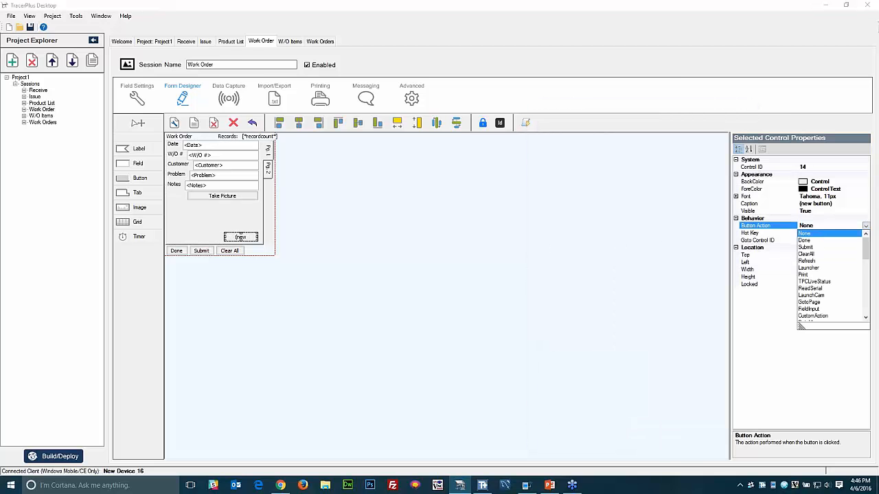
click(814, 304)
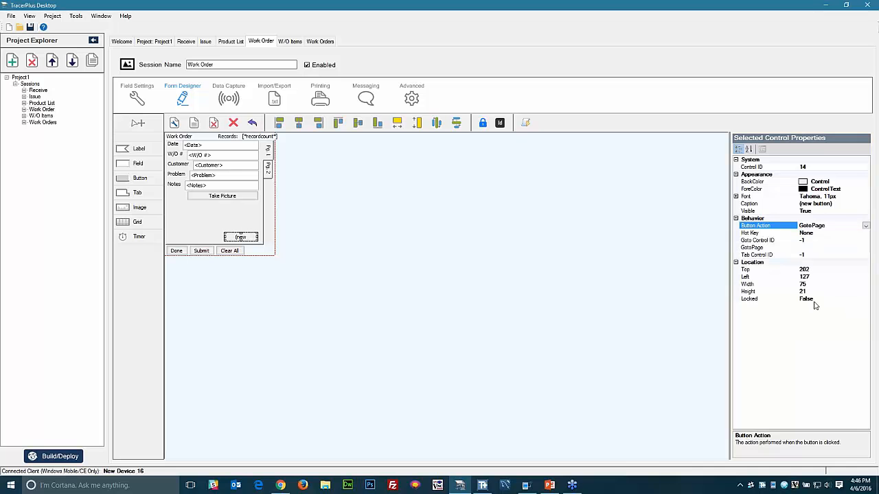
click(812, 248)
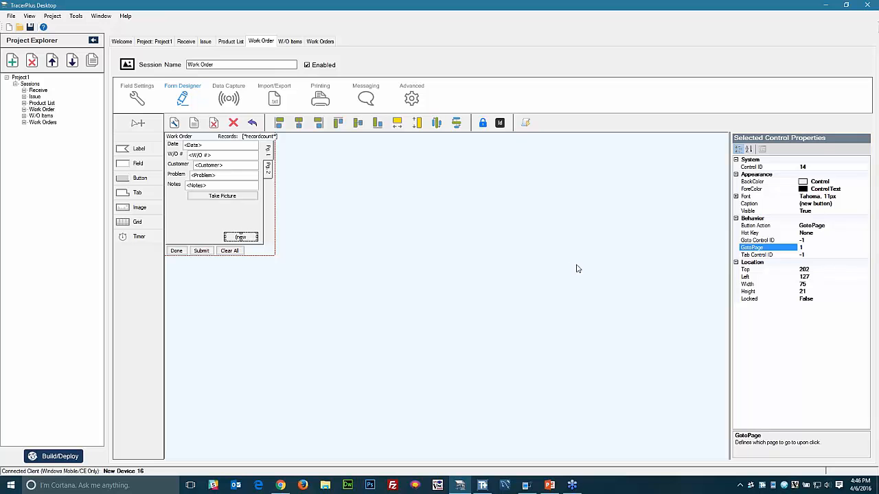
click(365, 252)
click(242, 237)
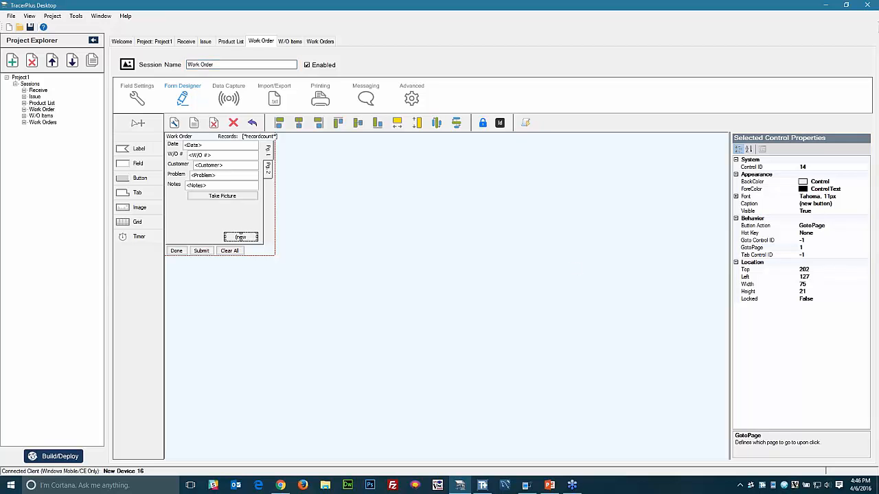
- Caption the button SCAN PARTS and widen the page tab control to 260
click(827, 204)
text(SCAN P)
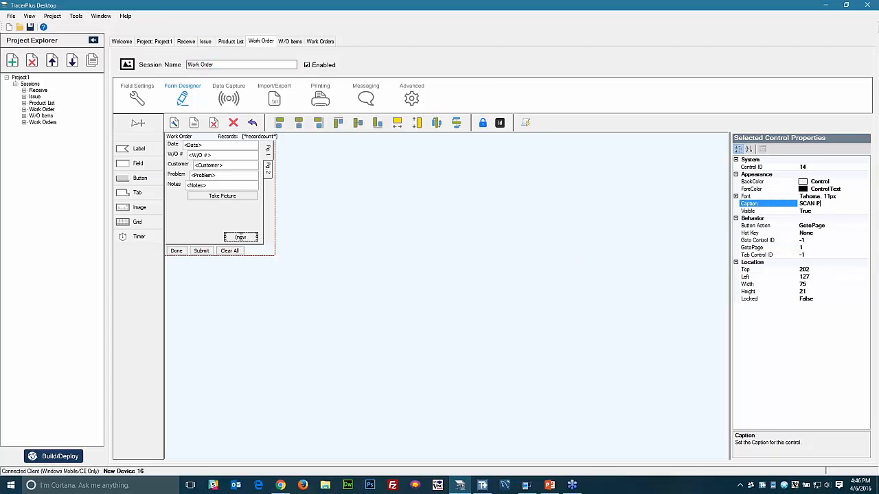
text(ARTS)
mouse_move(240, 237)
mouse_down()
mouse_move(229, 227)
mouse_move(230, 239)
mouse_move(241, 234)
mouse_up()
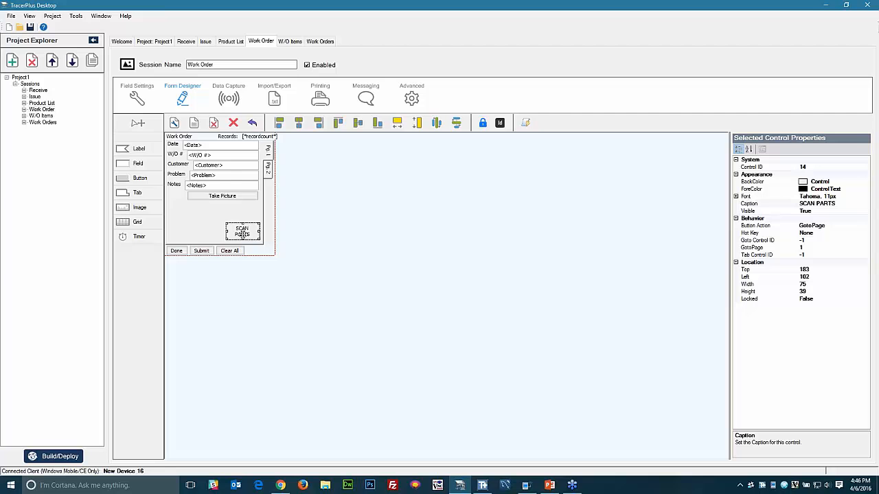
click(265, 163)
drag(274, 196, 284, 192)
- Add a button captioned Done at the bottom-left of page 2
click(277, 171)
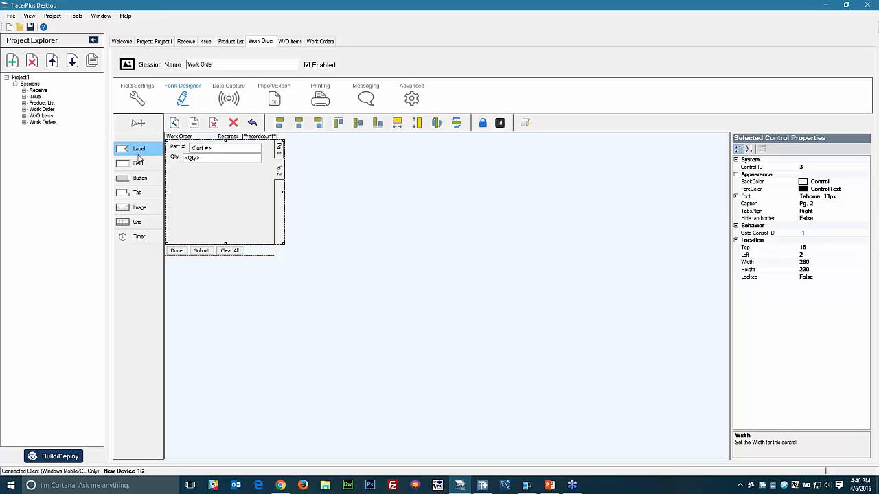
click(139, 178)
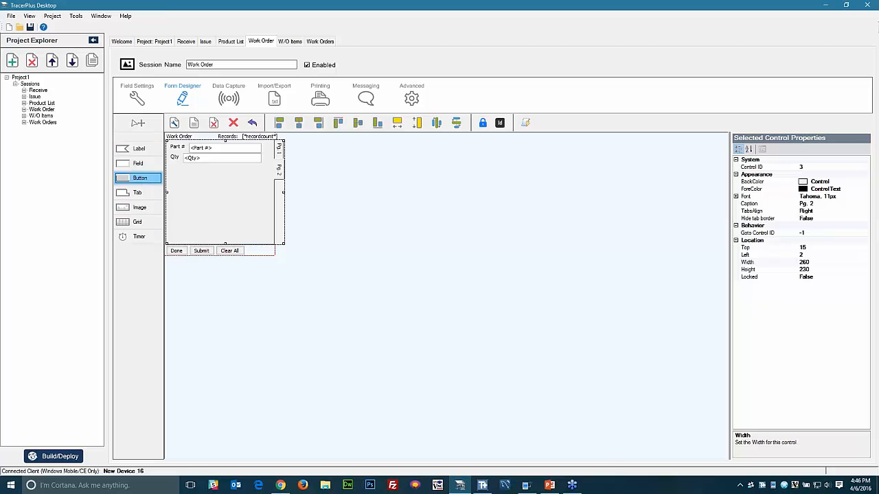
click(175, 231)
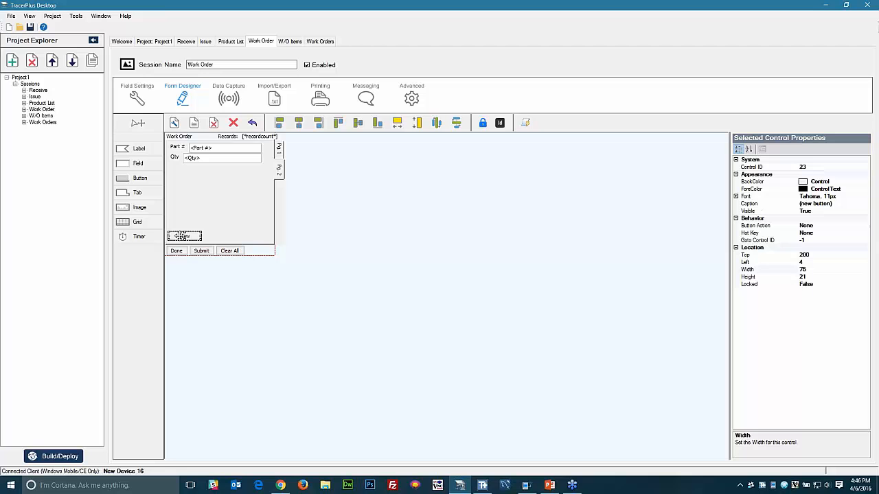
click(843, 203)
text(Done)
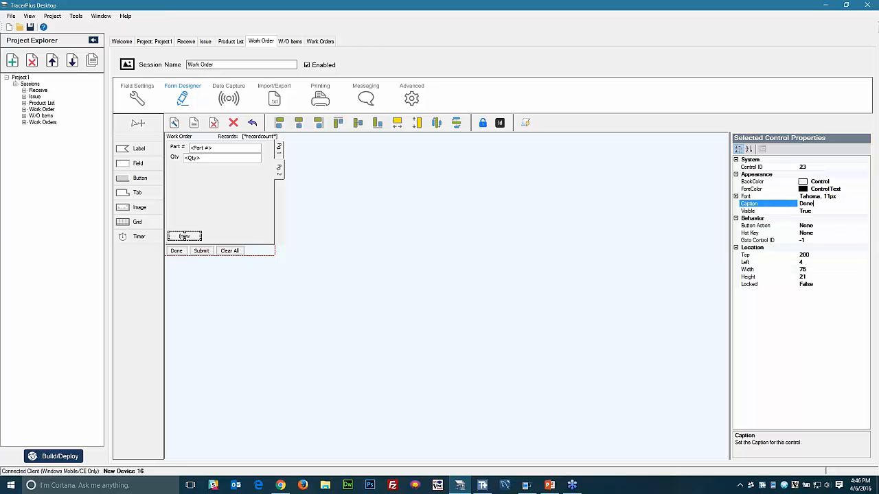
key(Down)
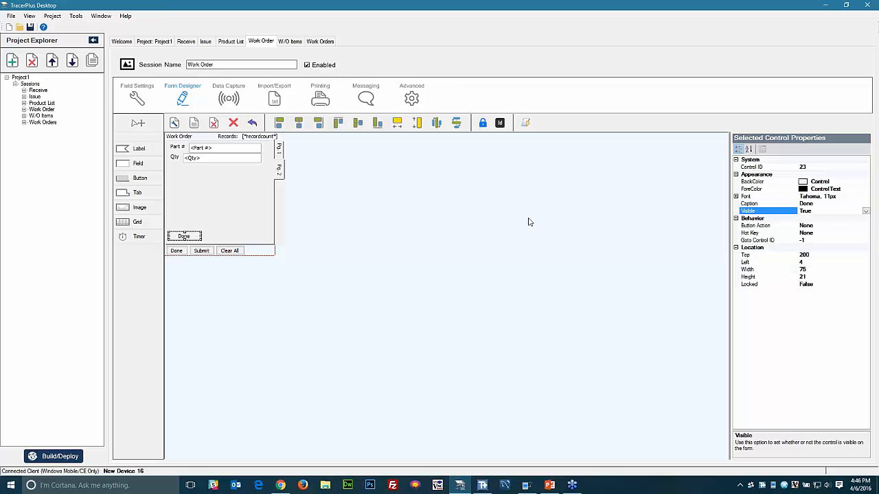
- Set the Done button's action to GotoPage
click(836, 226)
click(867, 226)
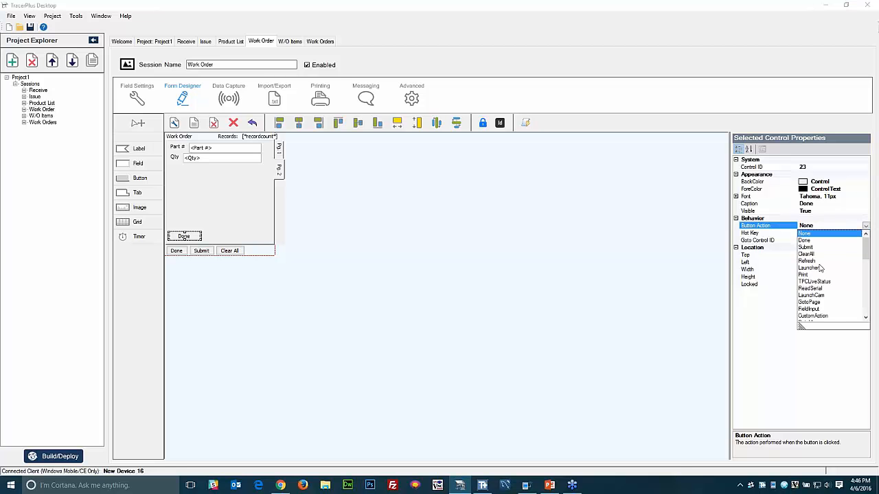
click(816, 303)
click(813, 248)
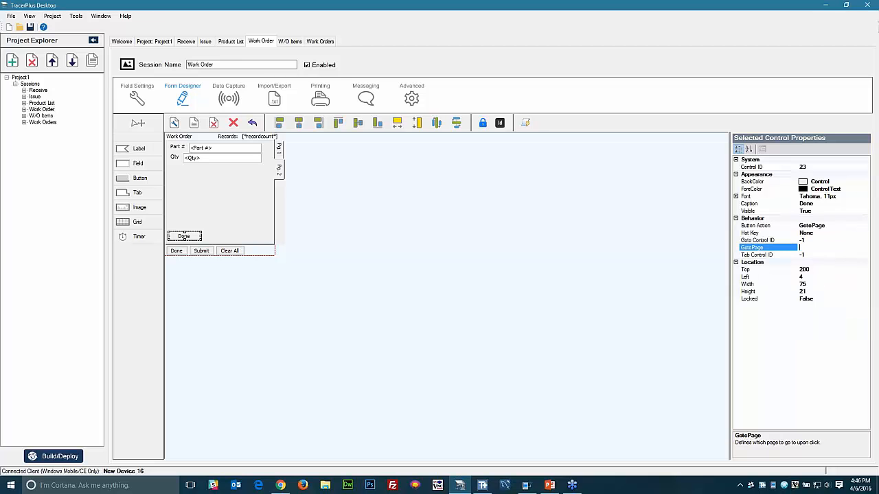
click(368, 240)
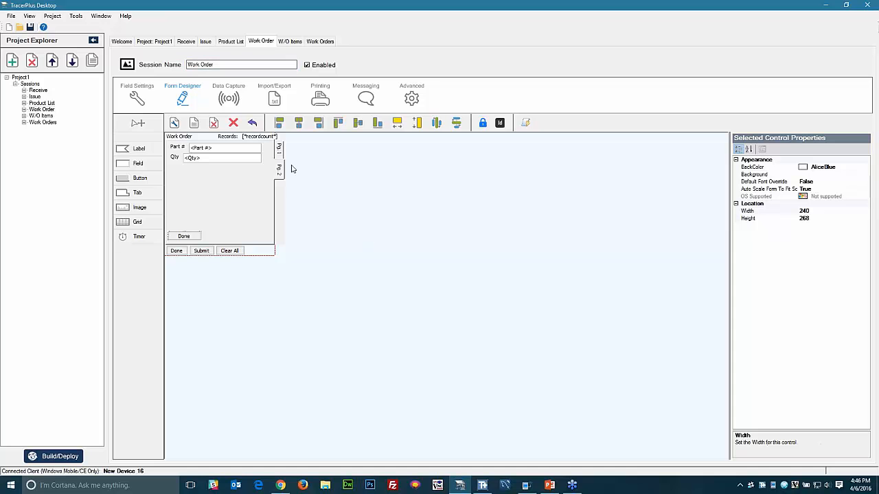
- Choose Update existing record, appending if not found, matched on W/O # in Advanced
click(278, 148)
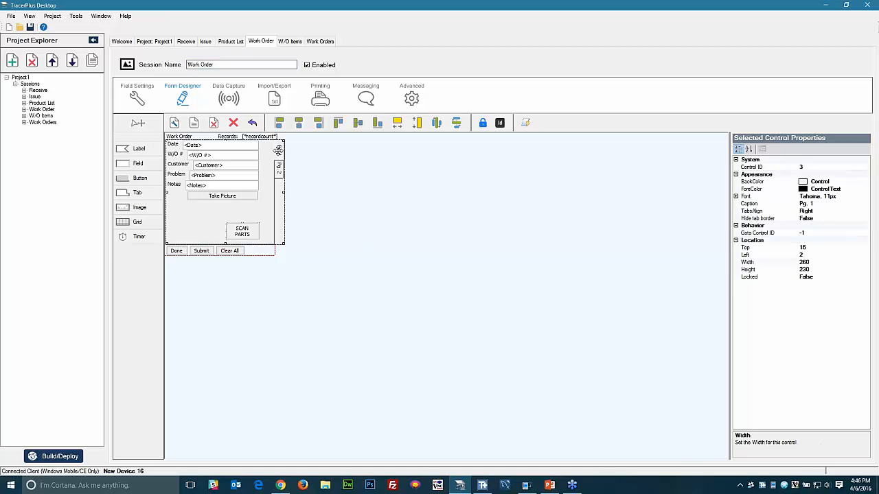
click(339, 238)
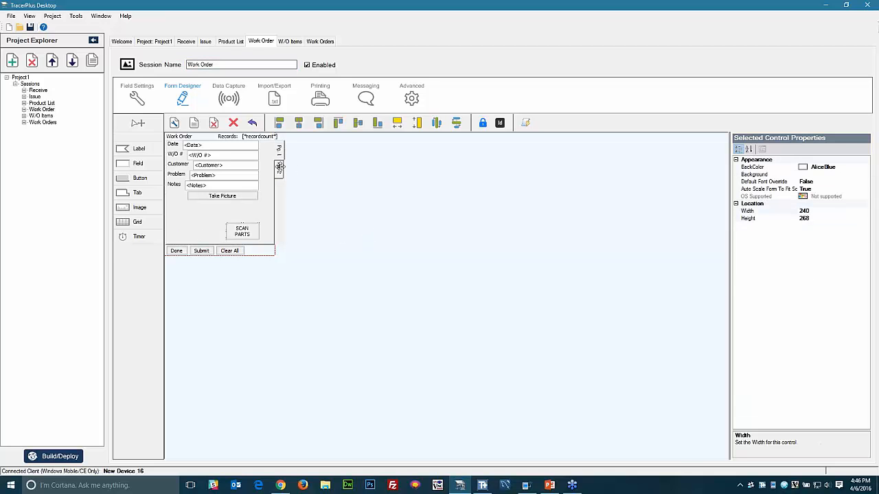
click(414, 98)
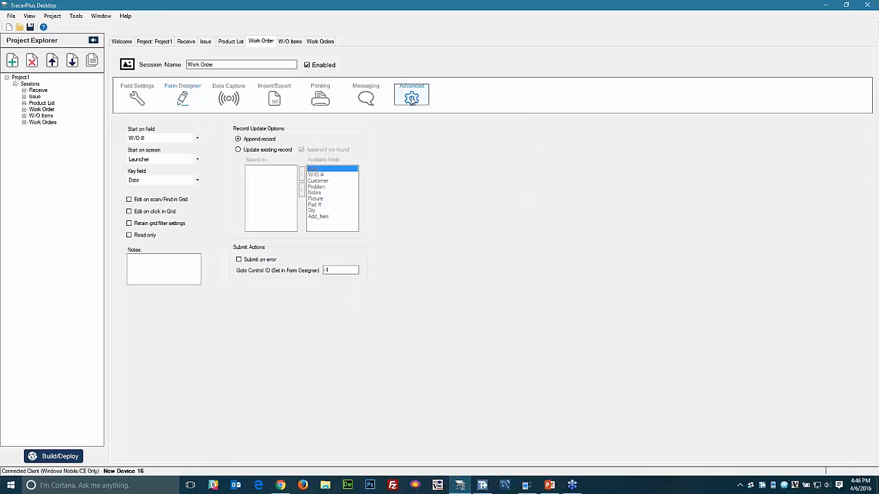
click(240, 150)
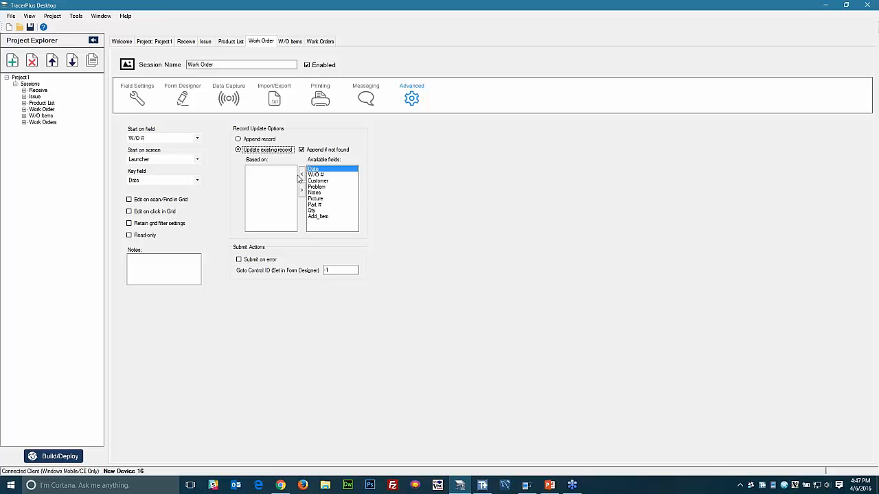
click(316, 174)
click(301, 176)
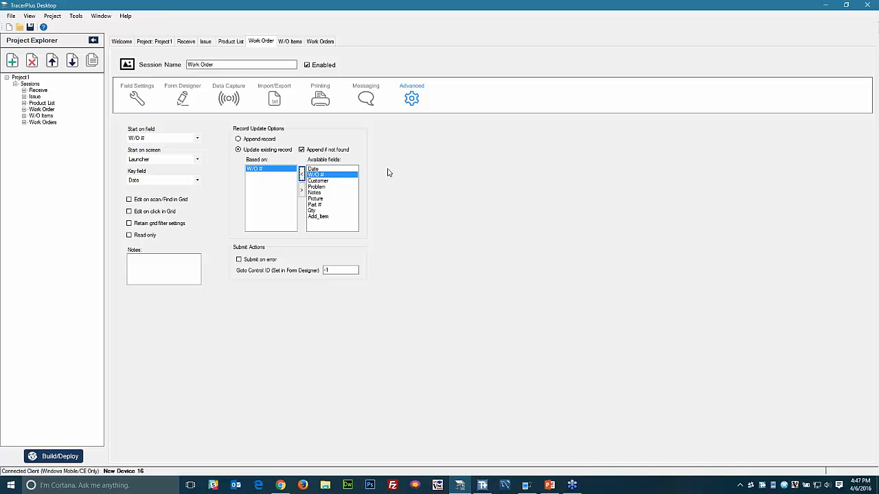
click(137, 98)
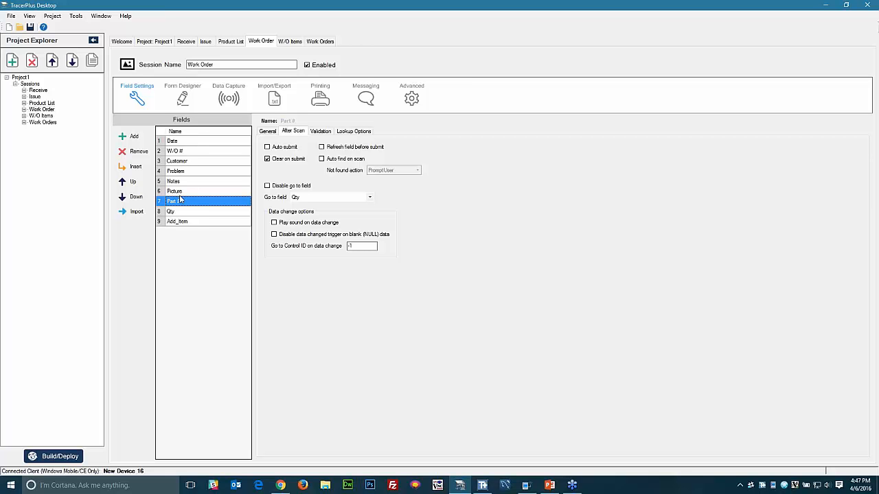
- Build and deploy the project to the connected device
click(41, 115)
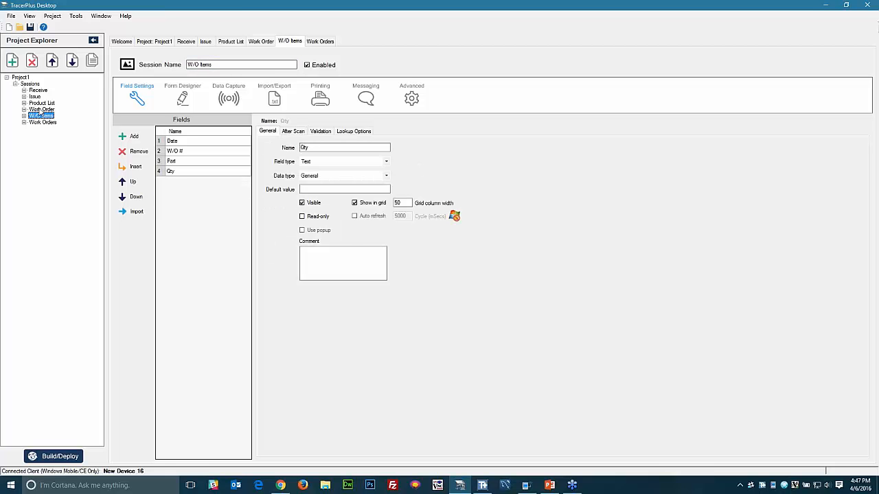
click(41, 109)
click(46, 451)
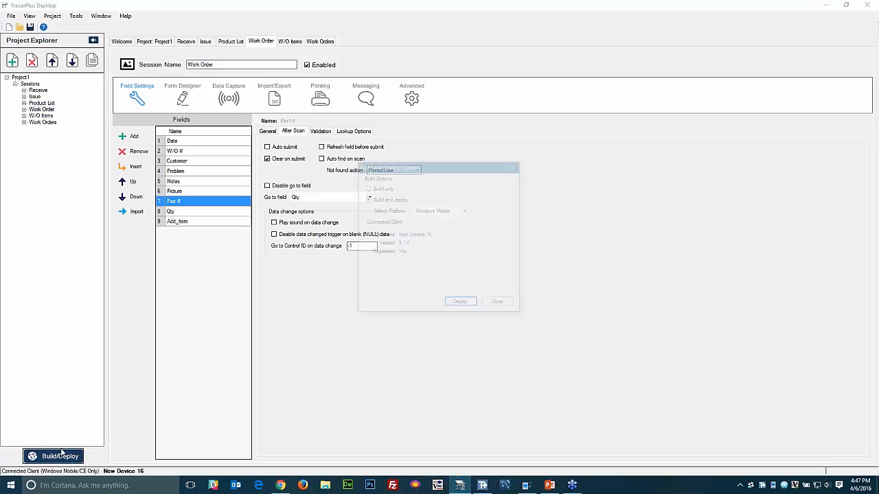
click(459, 304)
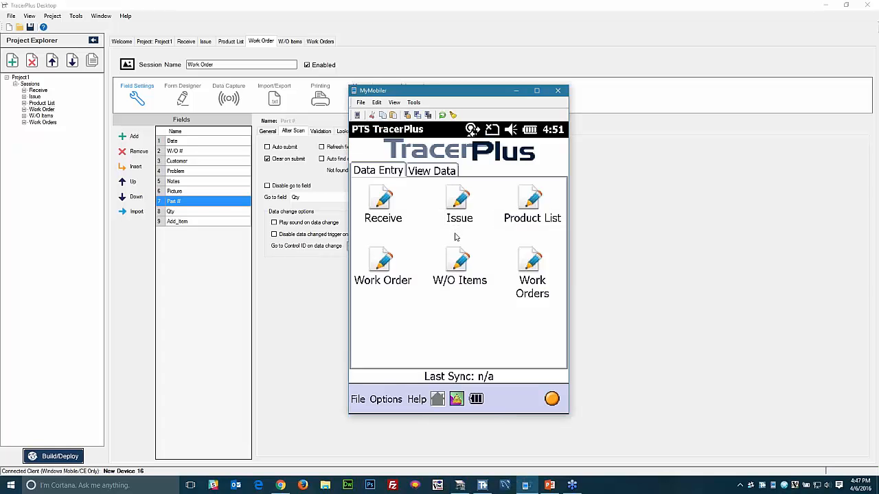
- On the device, open and close Work Orders, then switch to View Data
click(533, 263)
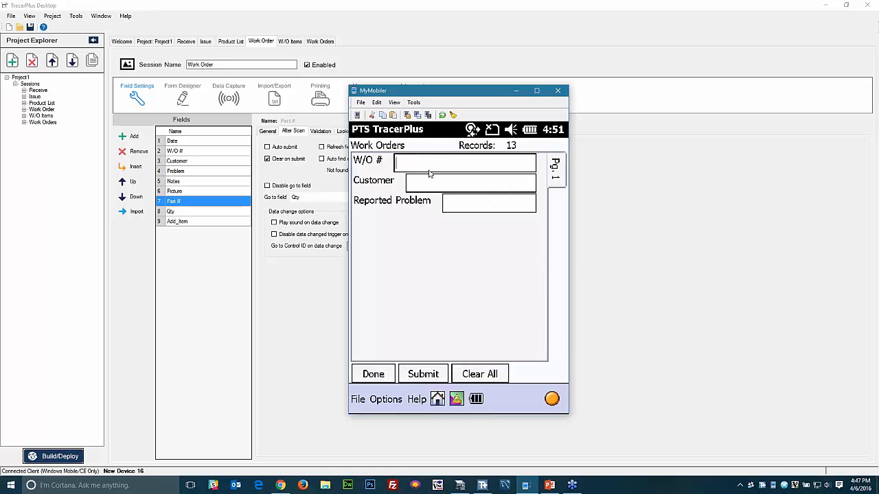
click(376, 375)
click(449, 168)
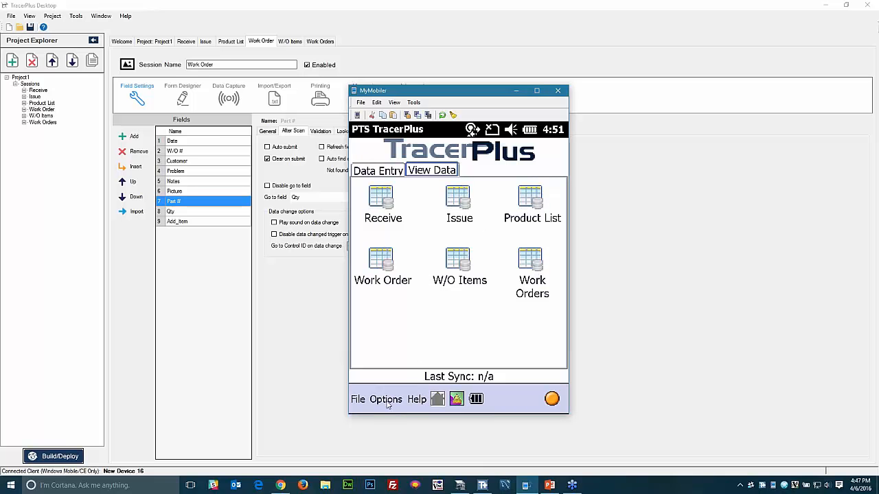
- Delete all stored Work Orders records on the device
click(533, 273)
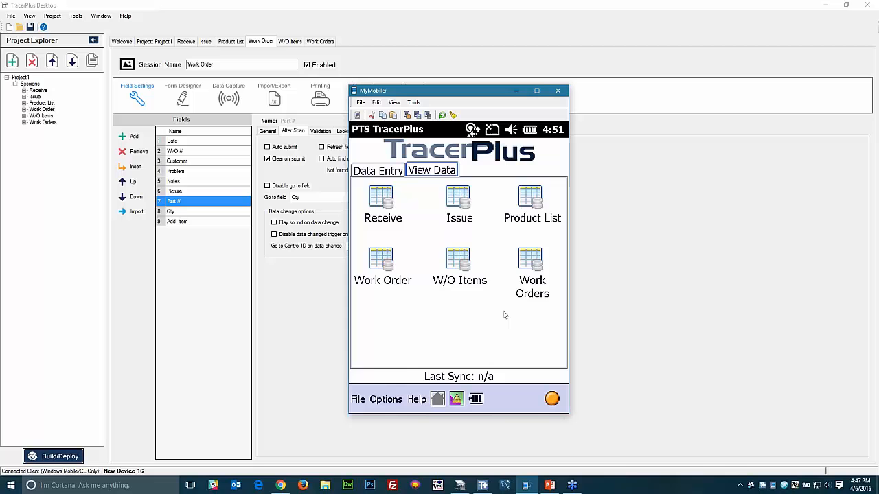
click(386, 400)
click(425, 357)
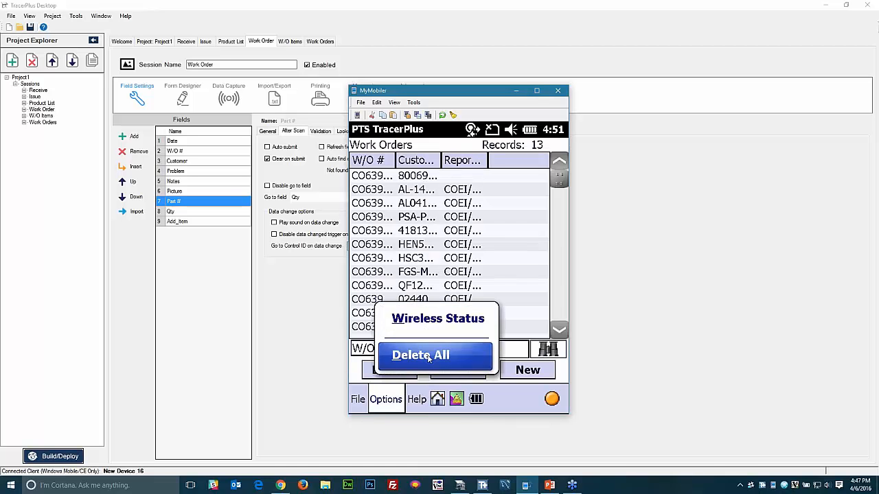
click(435, 289)
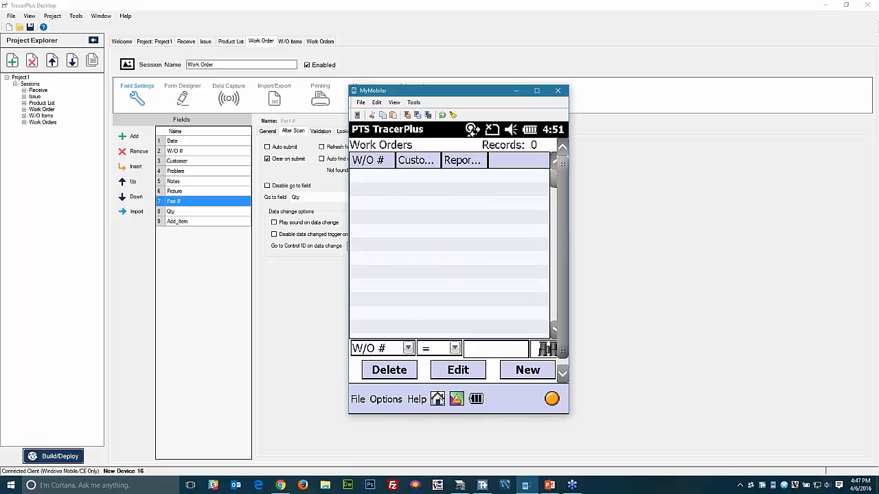
click(438, 399)
- Enter and submit a work order with problem 'Noise coming from vent'
click(385, 172)
click(525, 267)
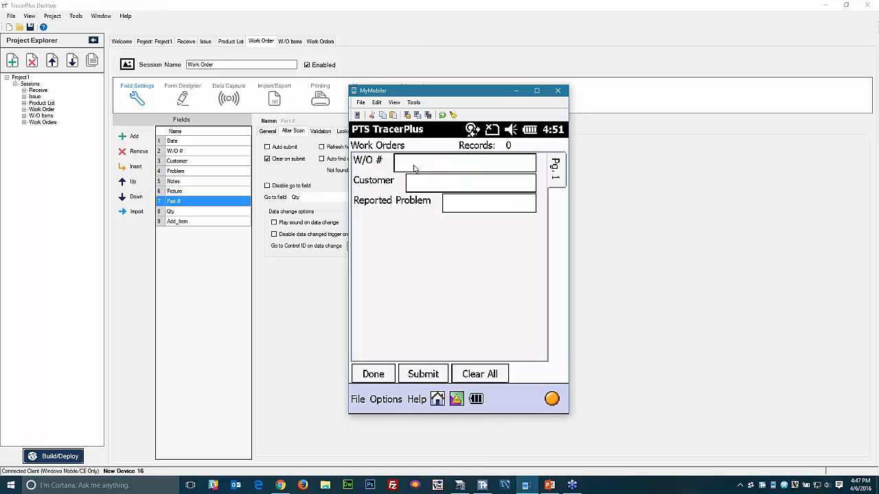
text(100Joe SmithRat)
key(BackSpace)
key(BackSpace)
key(BackSpace)
key(BackSpace)
text(Noise com)
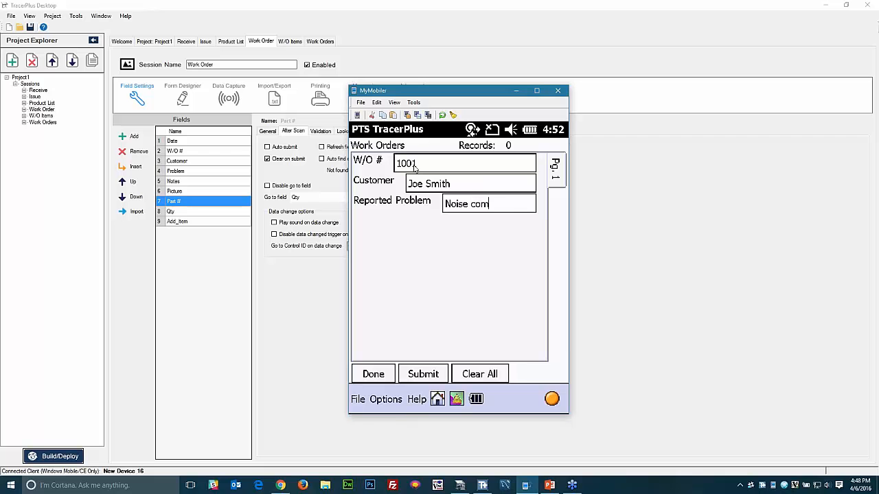
text(ing from vent)
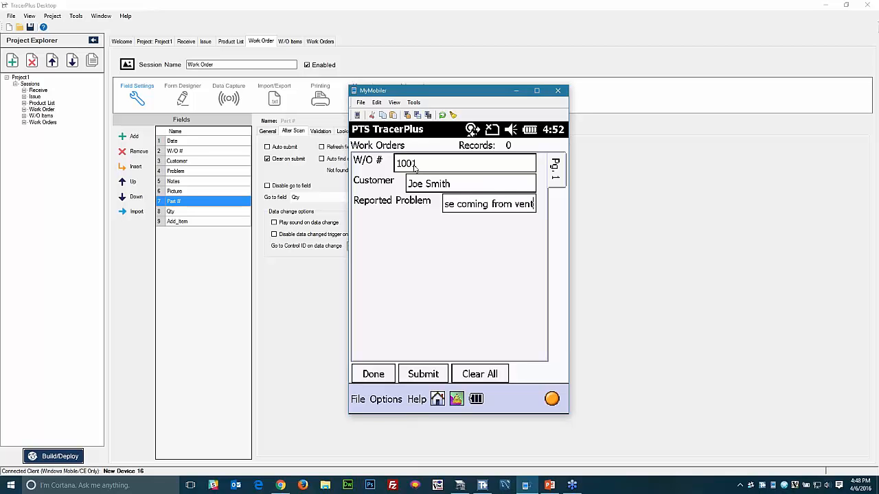
click(432, 376)
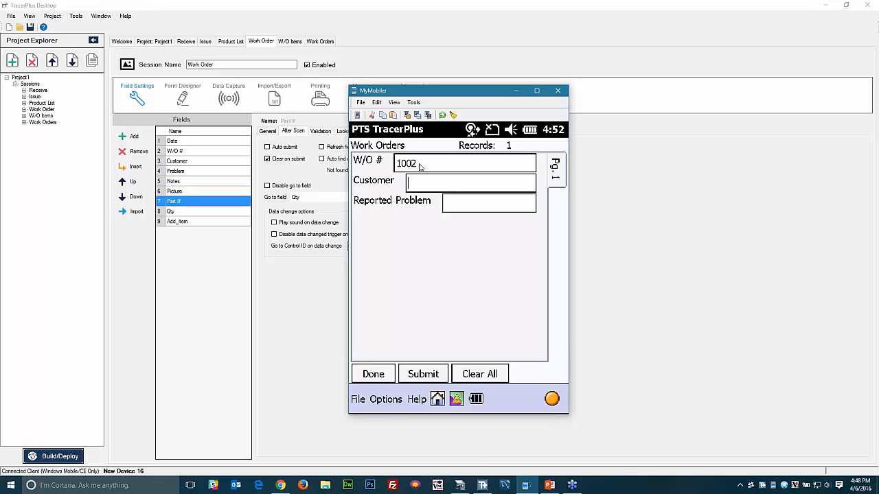
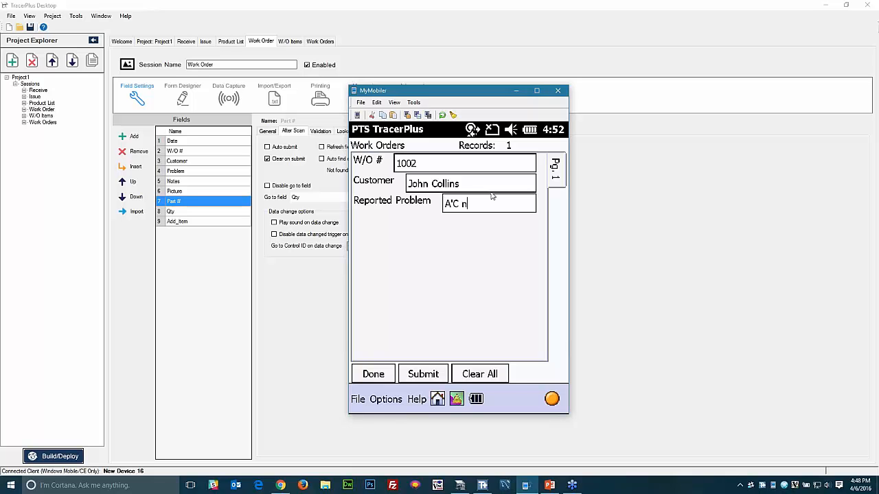
- Save work order 1002 with problem 'A/C not working' and close the form
key(Return)
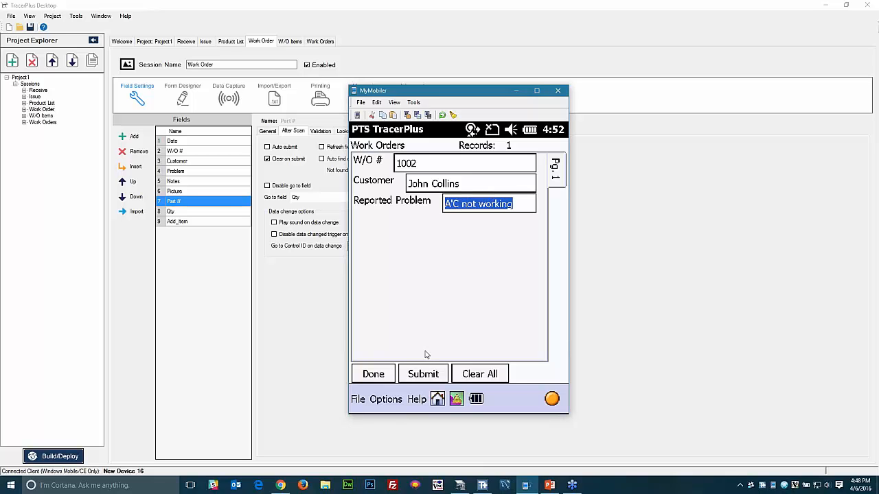
click(420, 374)
click(381, 369)
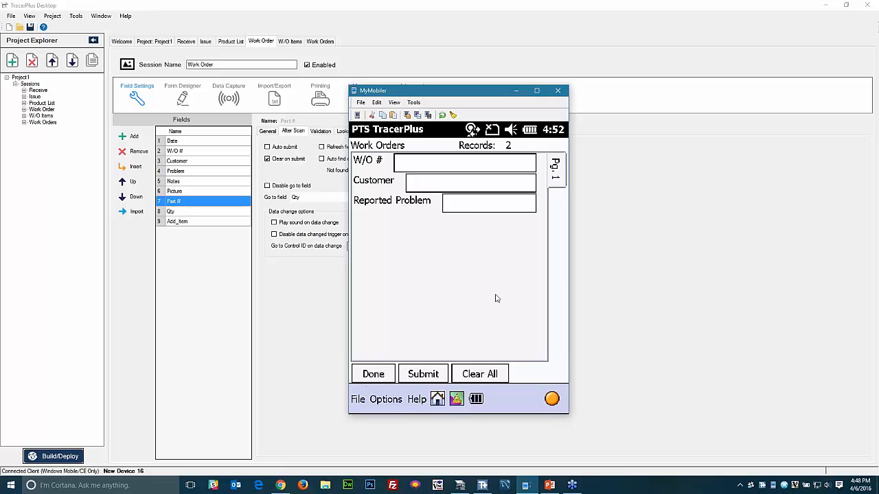
- Delete all W/O Items records on the device
click(437, 175)
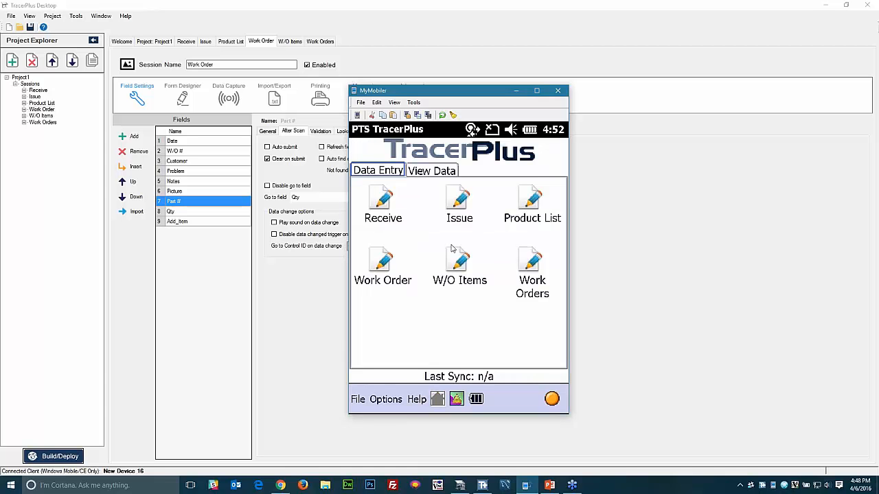
click(455, 268)
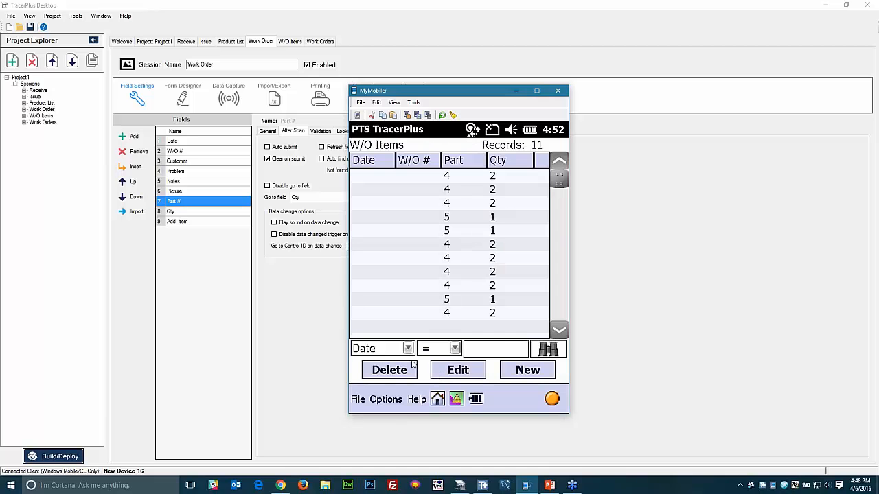
click(393, 399)
click(414, 355)
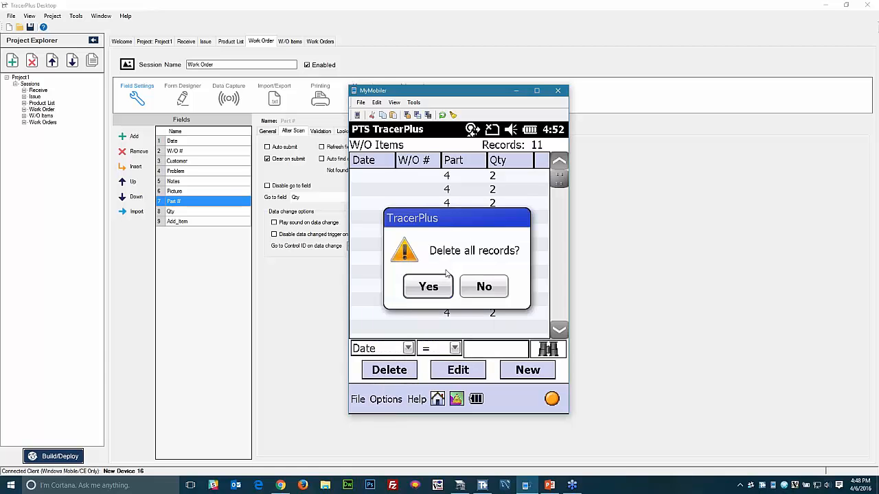
click(439, 292)
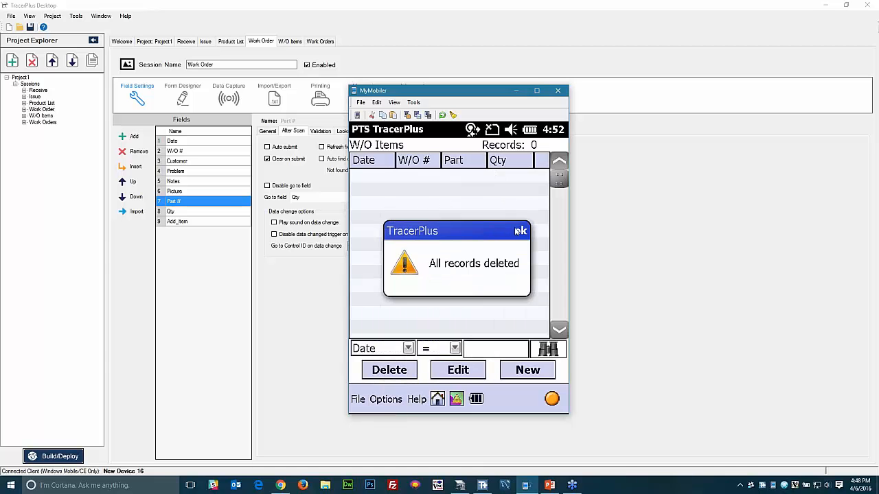
click(520, 232)
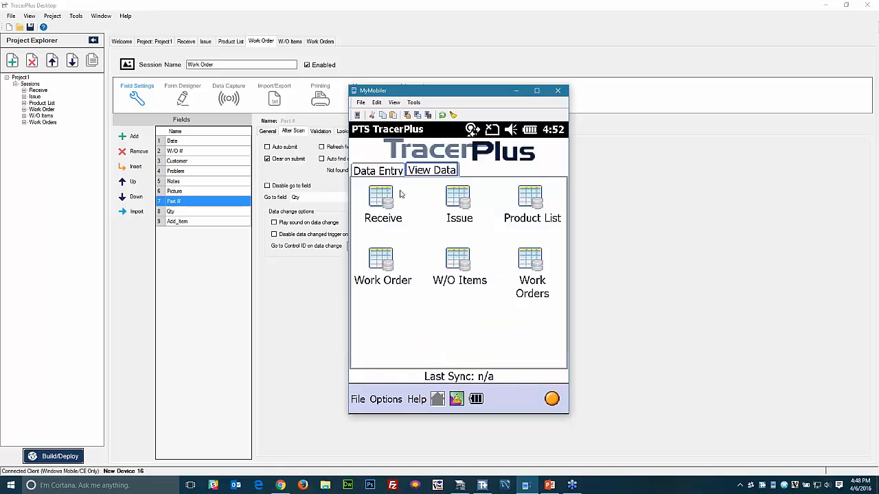
click(387, 167)
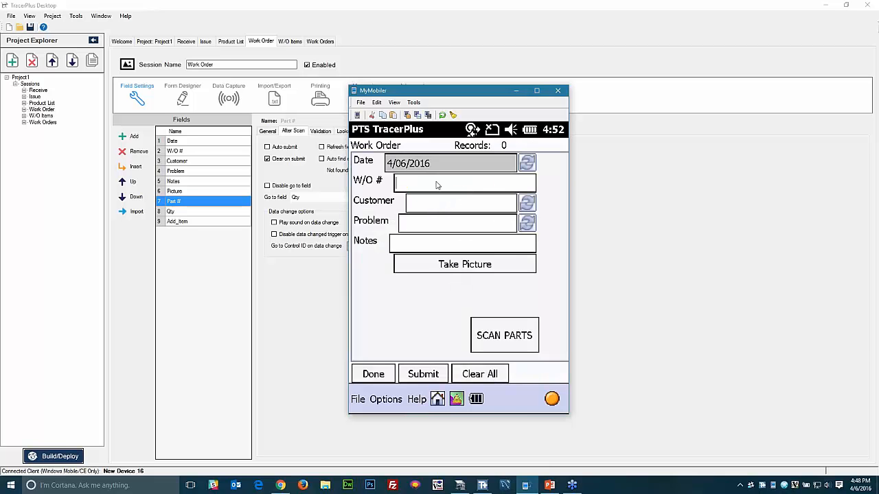
- Fill work order 1001 with notes 'Tightened vent screws' and attach a camera photo
text(1001)
key(Return)
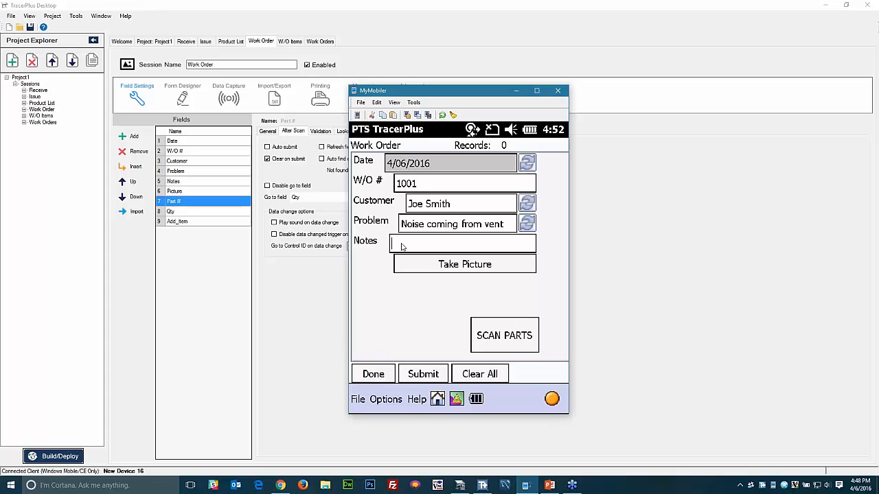
text(Tightened vent screws)
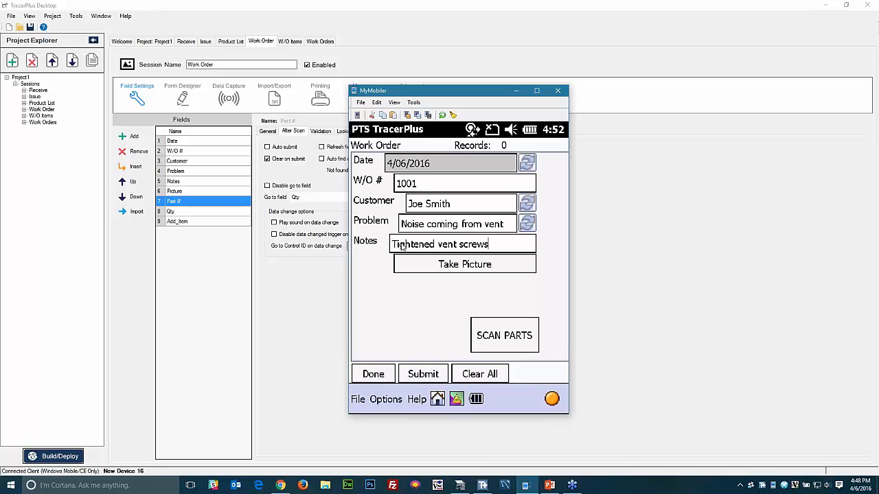
click(442, 267)
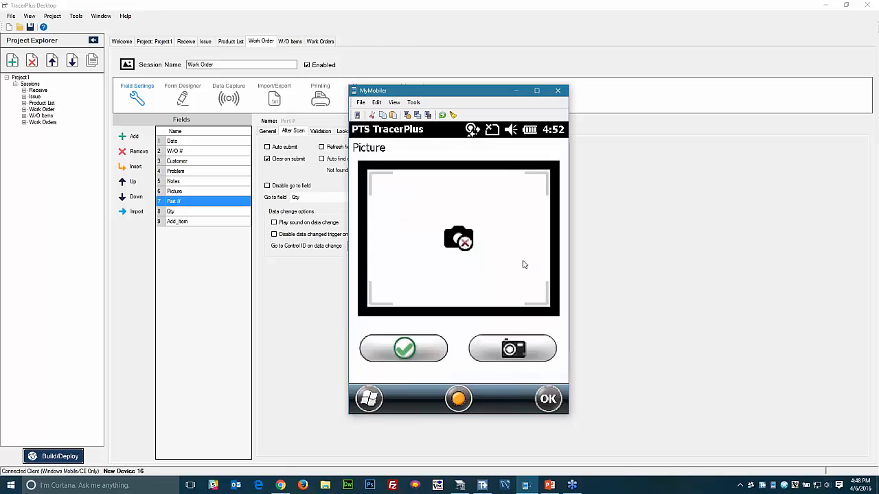
click(499, 345)
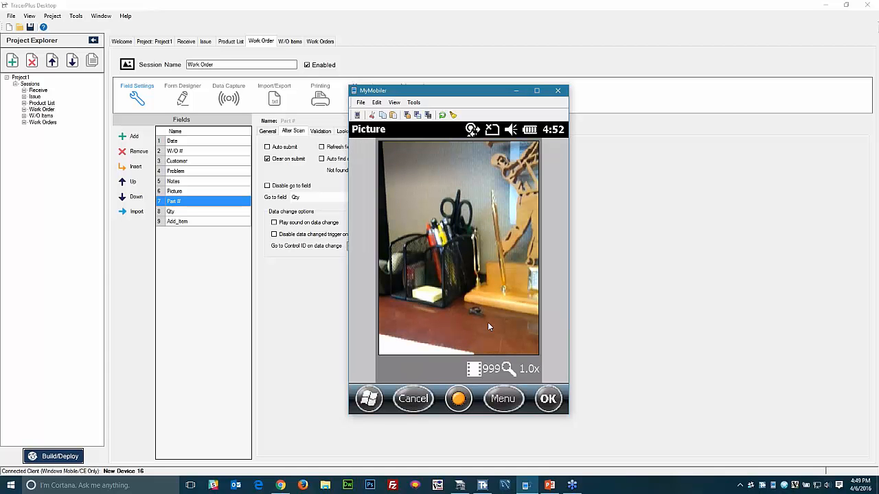
click(488, 322)
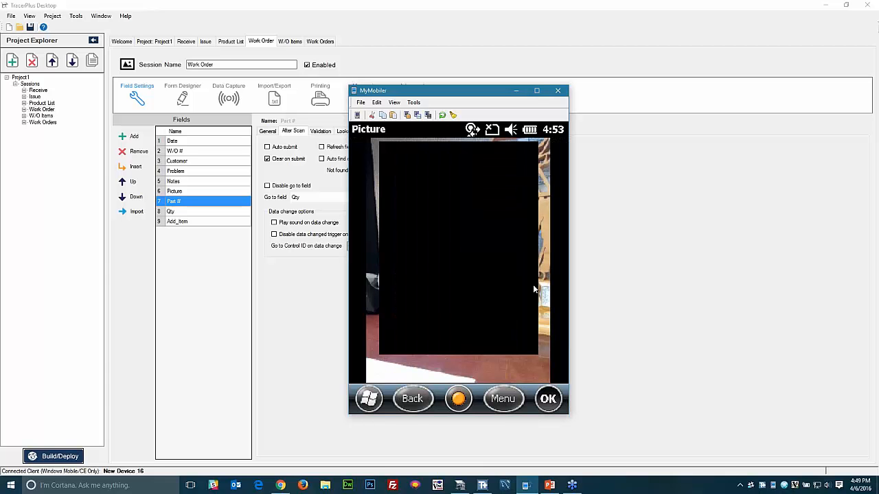
click(411, 355)
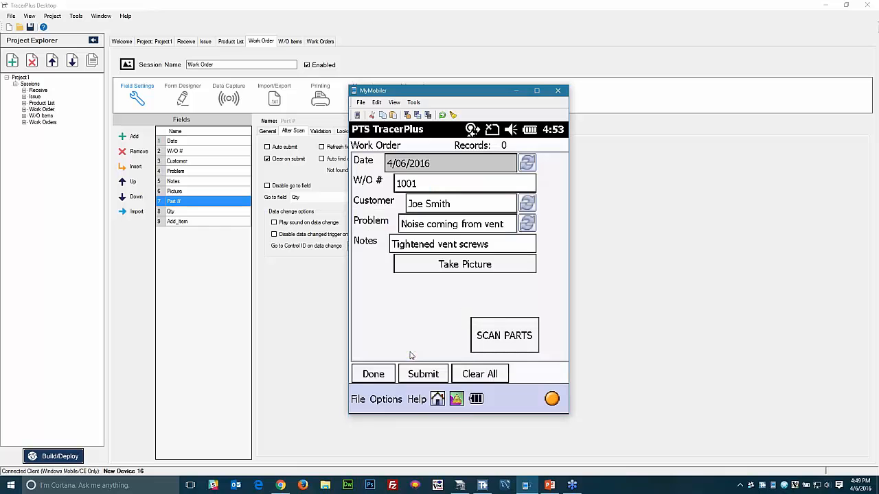
- Visit the parts entry screen and return to the work order
click(504, 336)
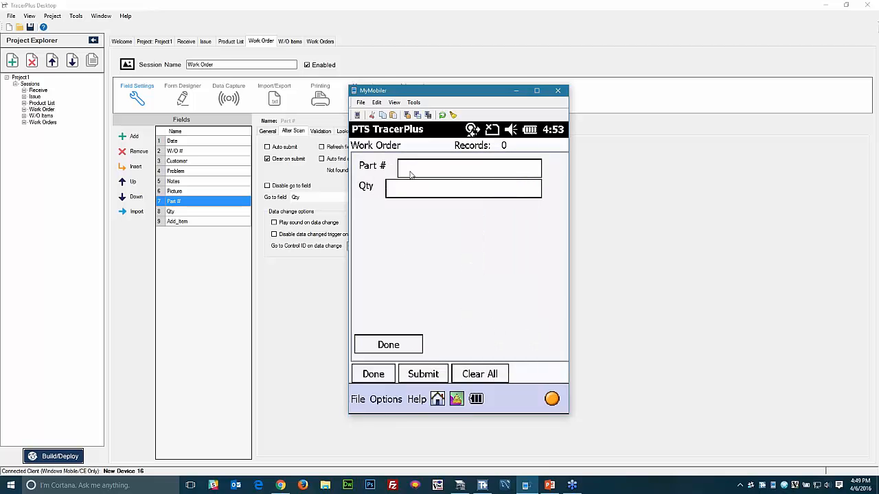
click(390, 346)
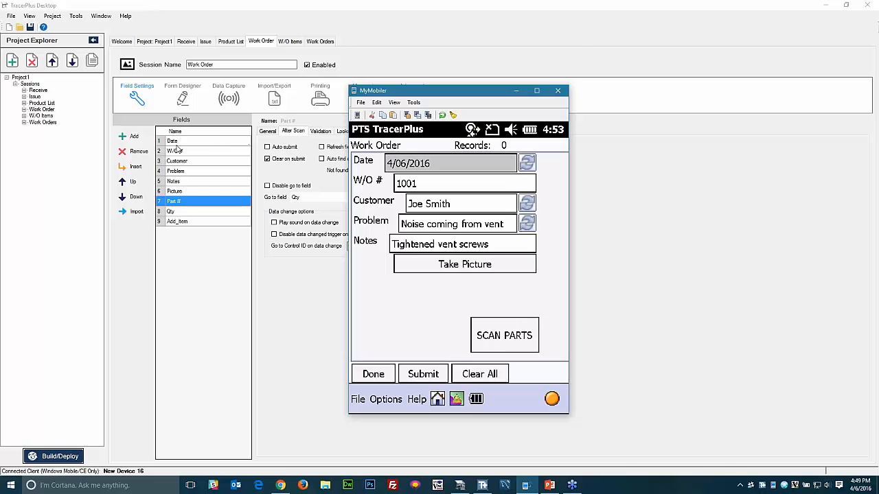
click(237, 141)
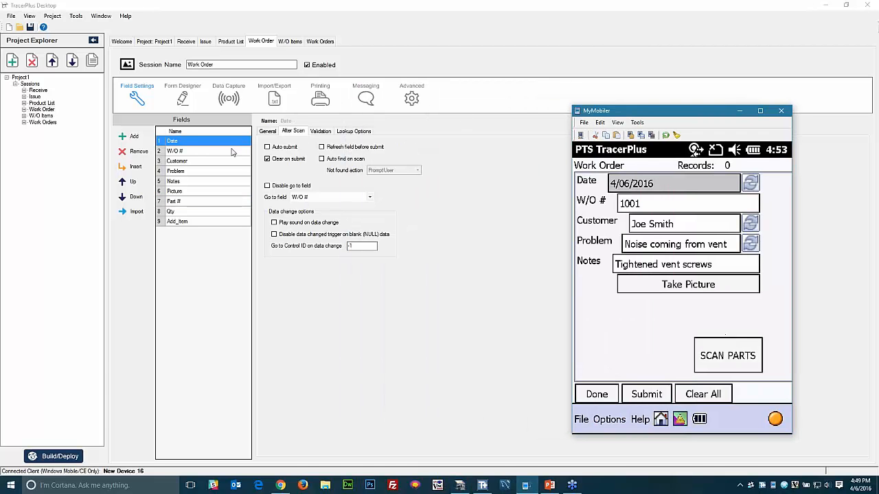
- Turn on Clear on submit for Notes and turn it off for Picture
click(269, 160)
click(193, 152)
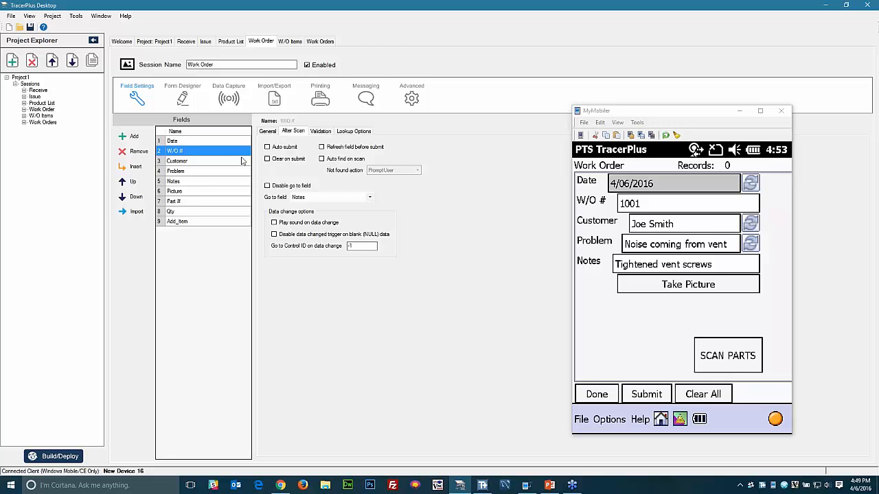
click(181, 161)
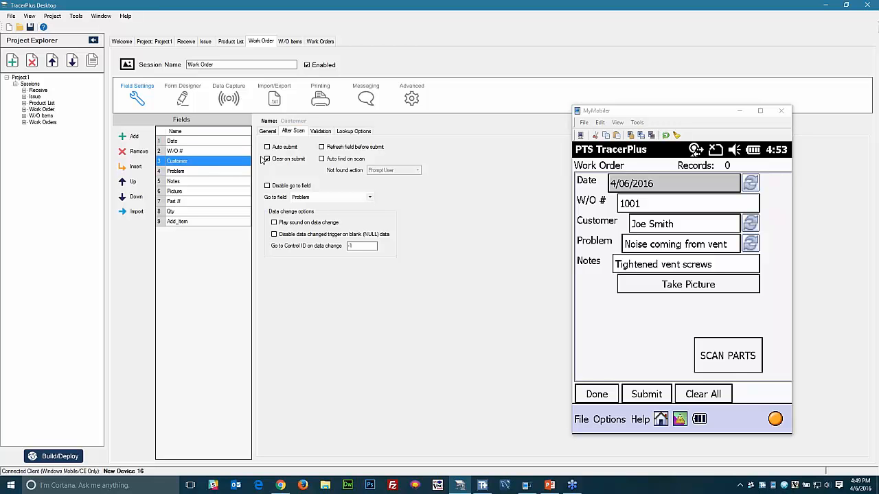
click(190, 171)
click(267, 159)
click(187, 182)
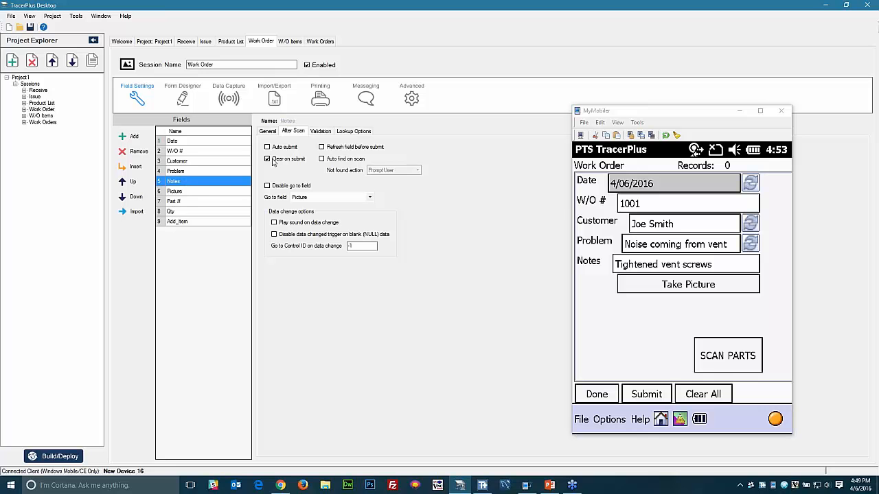
click(195, 190)
click(267, 159)
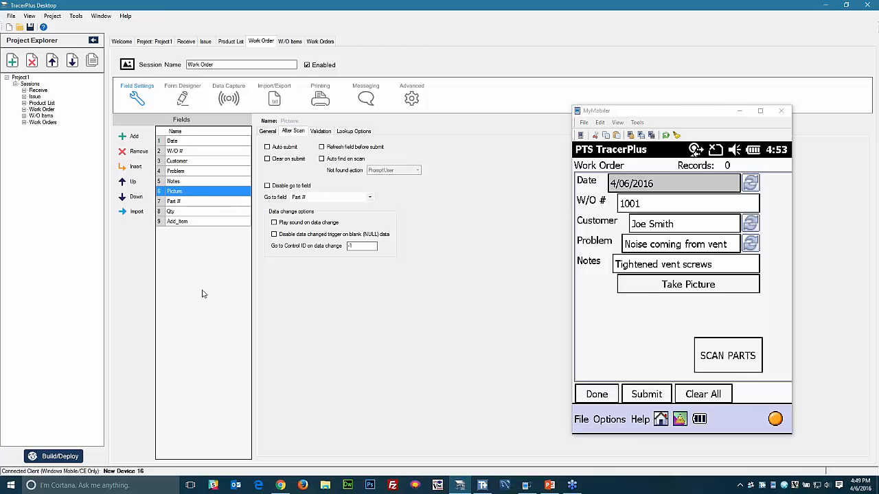
- Redeploy the project to the connected device
click(60, 460)
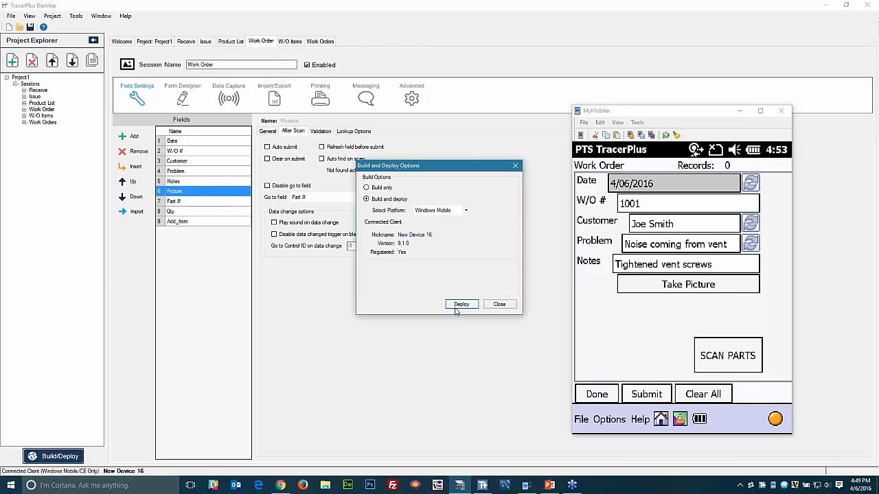
click(462, 304)
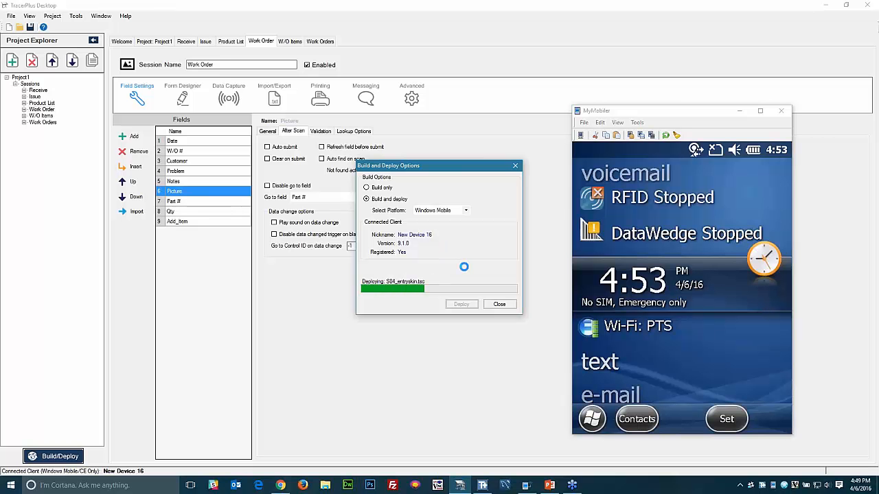
click(501, 304)
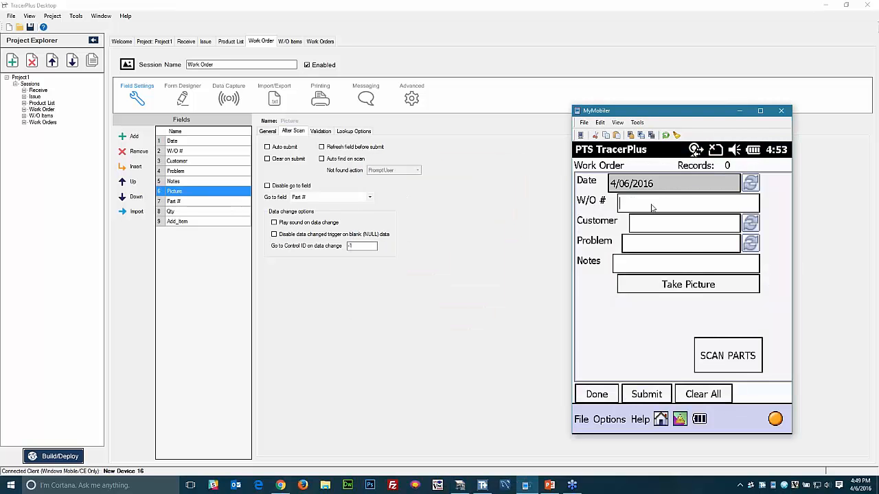
- Enter work order 1001 with notes 'Tightened vent screws'
text(1001)
key(Return)
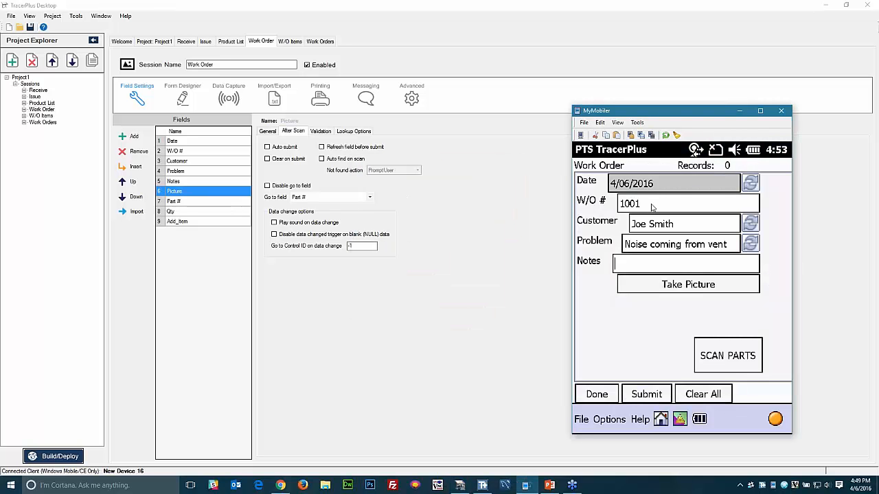
text(Tightened vent screws)
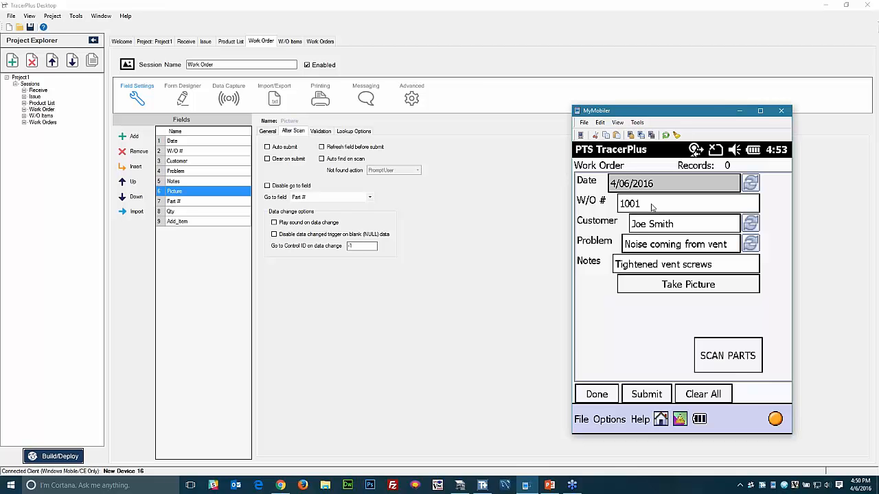
- Record parts 11111, 22222 and 33333 with their quantities on the parts screen
click(728, 355)
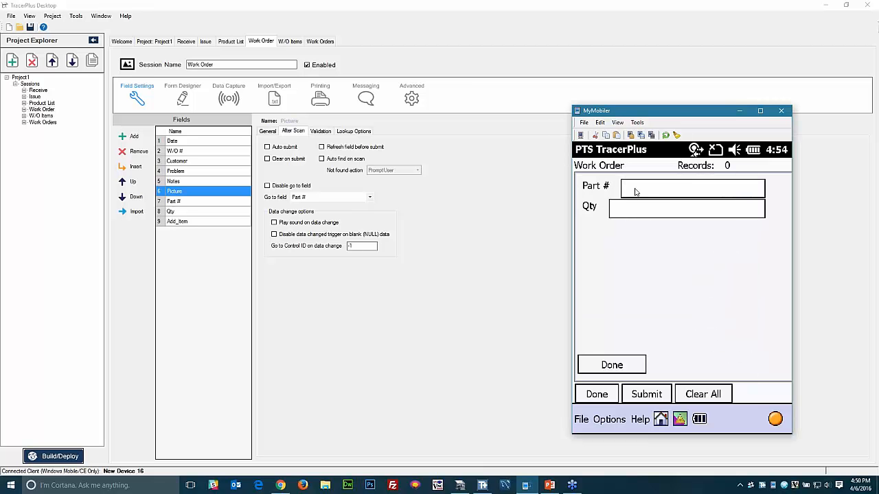
text(11111)
key(Return)
text(22222)
key(Return)
text(33333)
key(Return)
key(Return)
- Check W/O Items shows parts 11111, 22222, 33333 with quantities 5, 2, 3
click(597, 395)
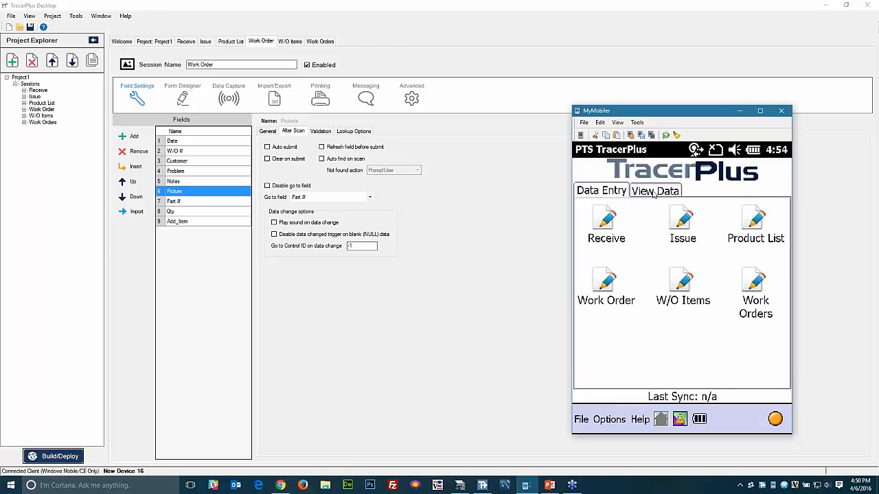
click(607, 286)
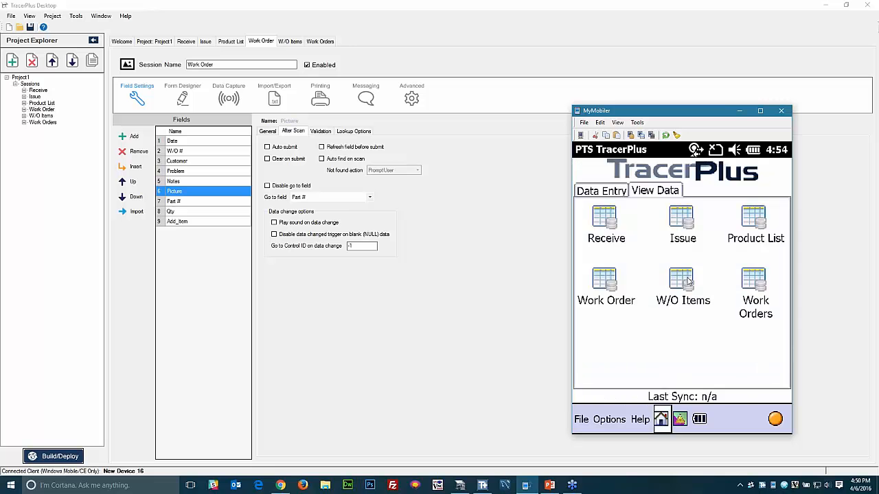
click(689, 283)
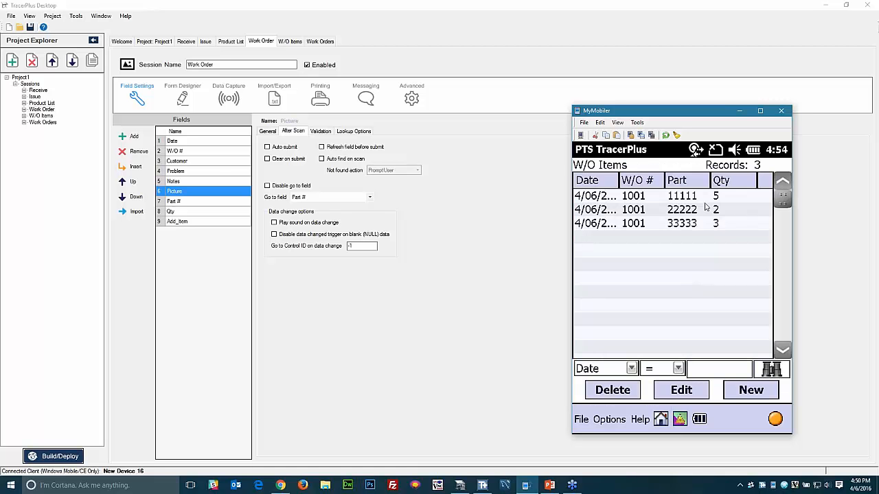
double_click(620, 180)
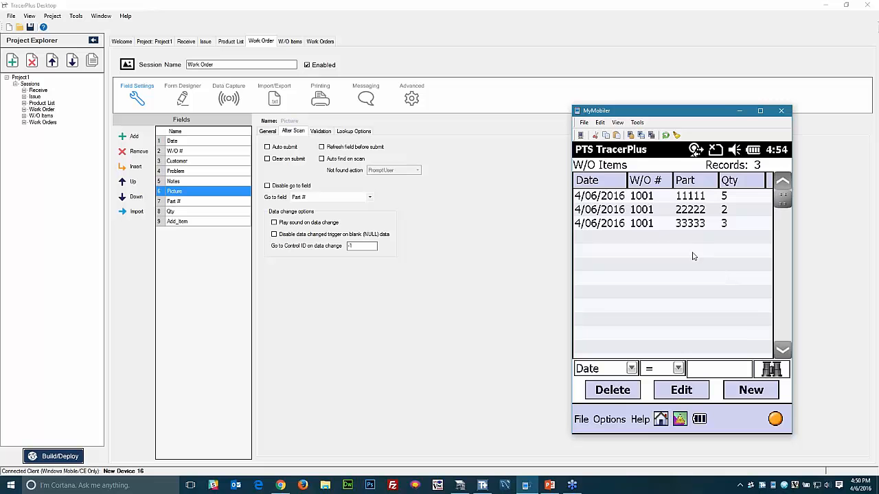
click(661, 420)
click(603, 195)
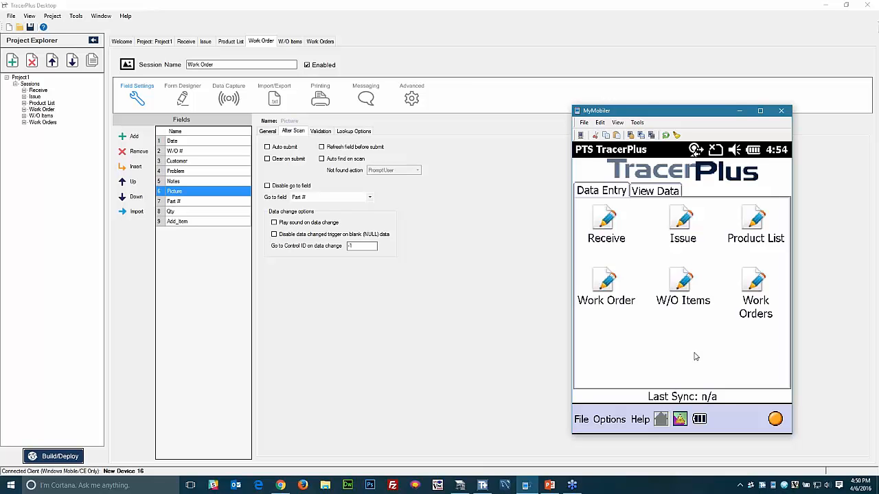
- Import the Route Accounting 'Delivery of Goods' sample as project DeliverGoods, Rev 3.0
click(234, 371)
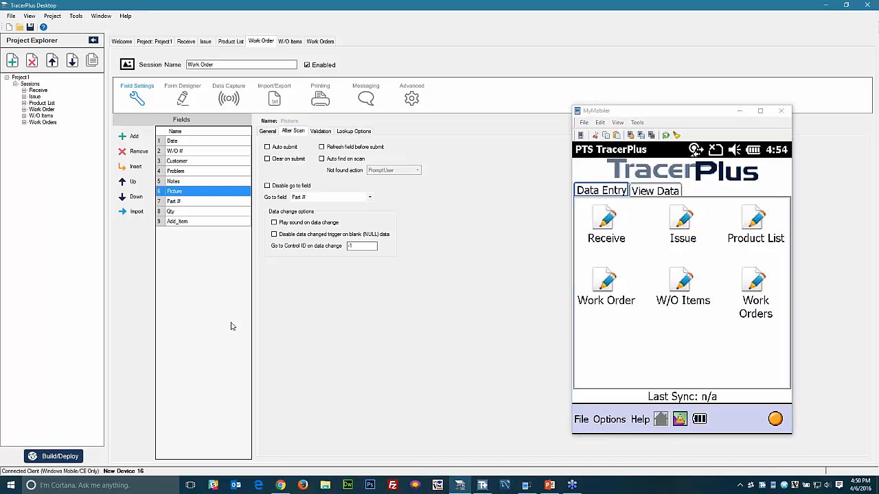
click(121, 43)
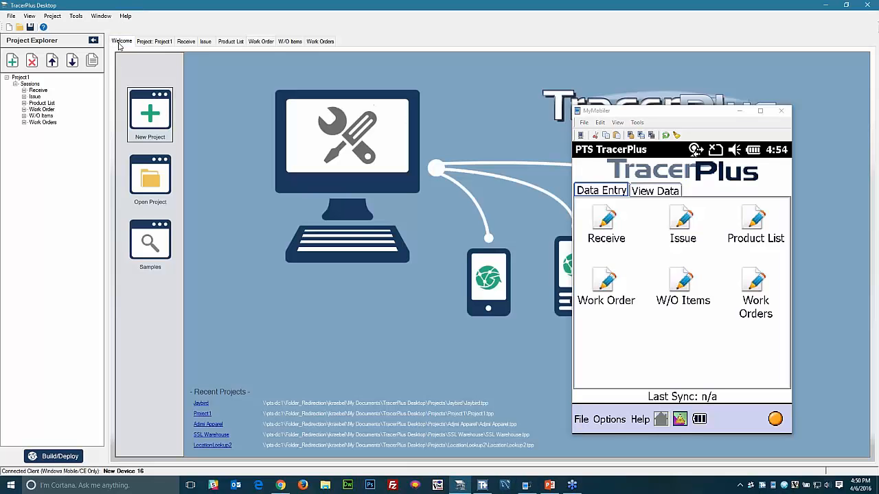
click(151, 244)
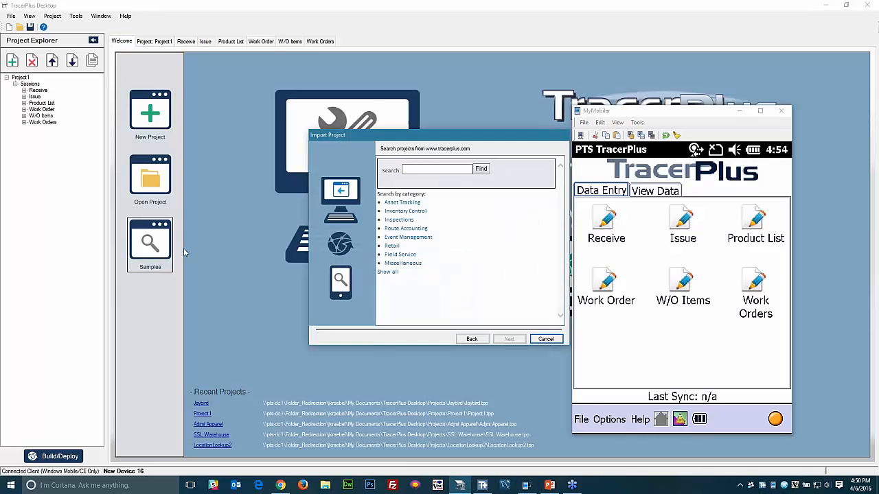
drag(389, 141, 300, 149)
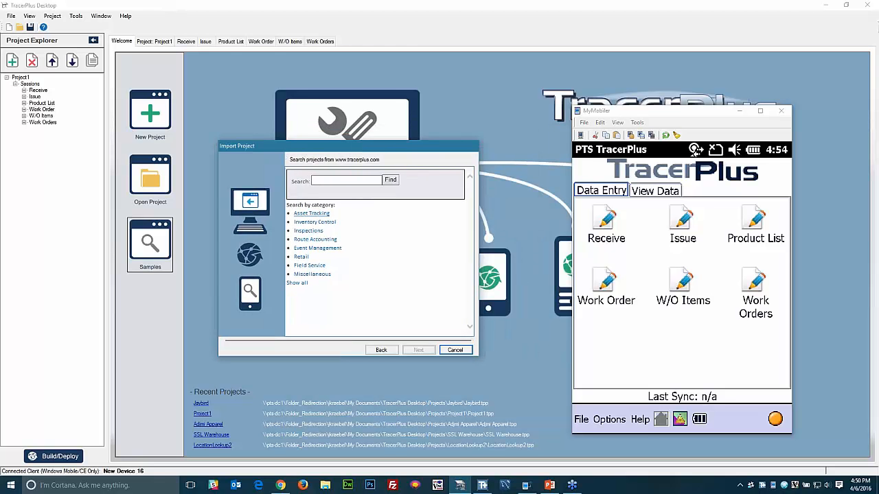
click(315, 240)
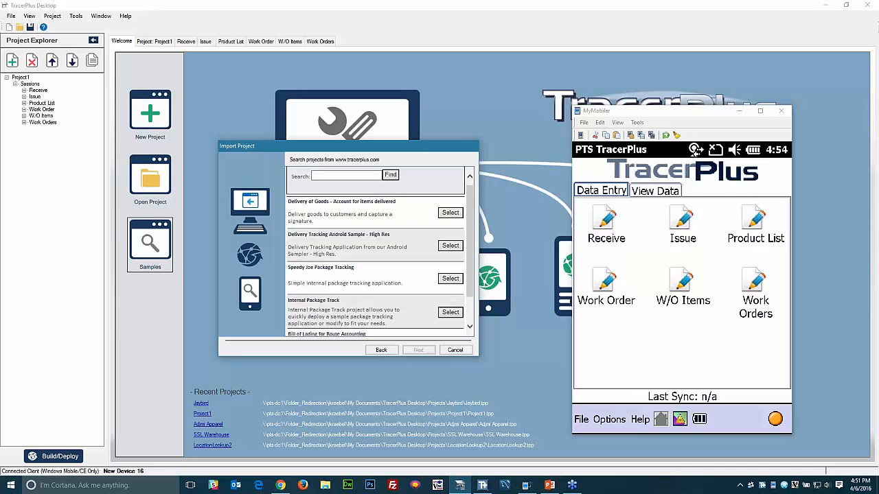
click(451, 219)
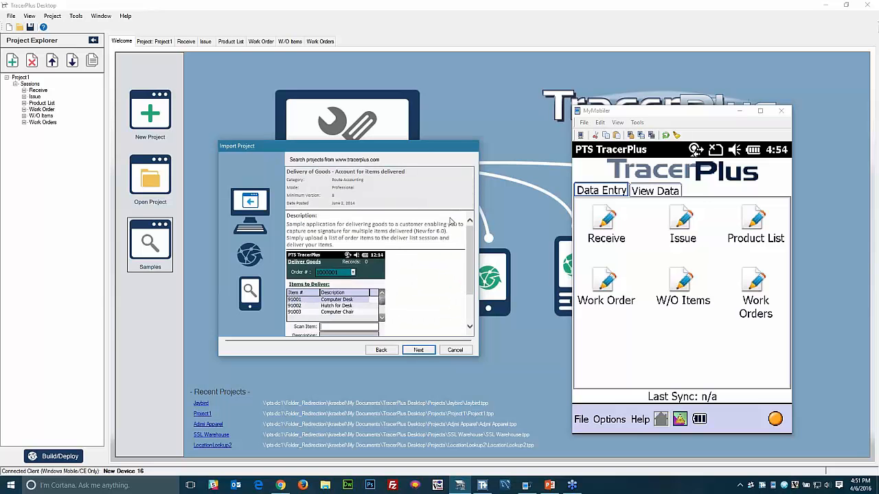
click(420, 351)
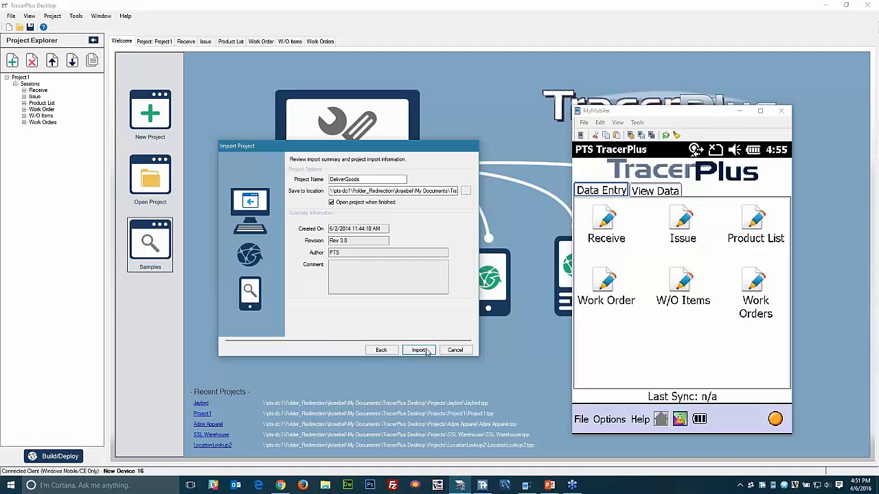
click(426, 350)
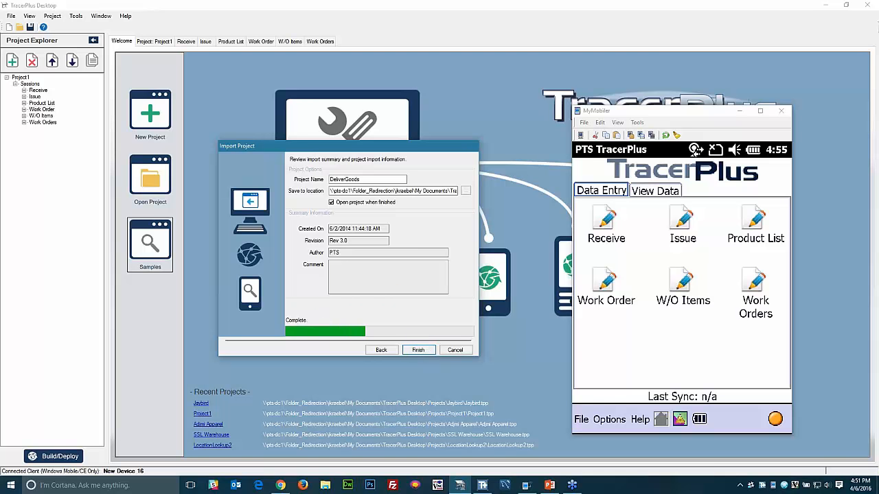
click(415, 275)
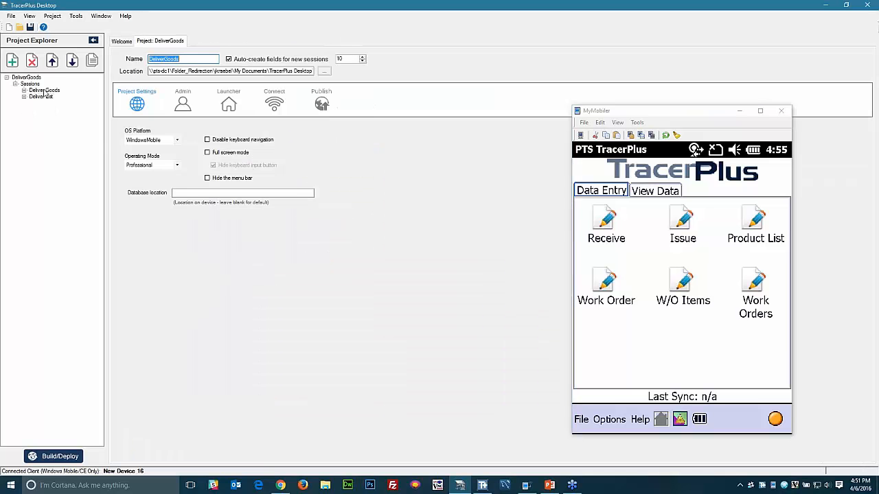
- Review the Deliver Goods and Deliver List sessions, then build and deploy DeliverGoods to the device
click(43, 91)
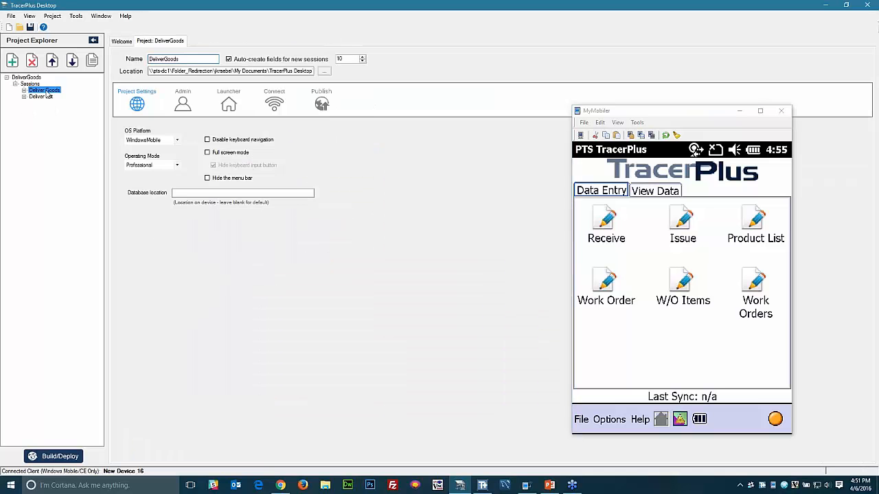
click(42, 97)
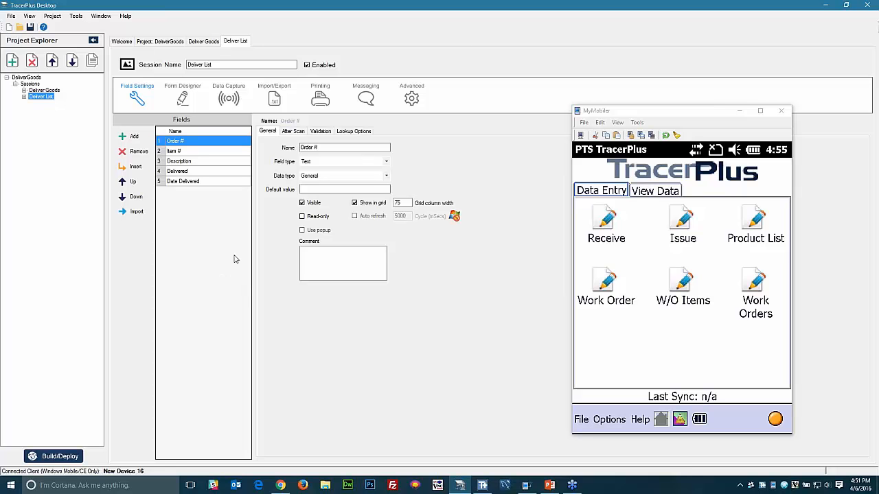
click(55, 456)
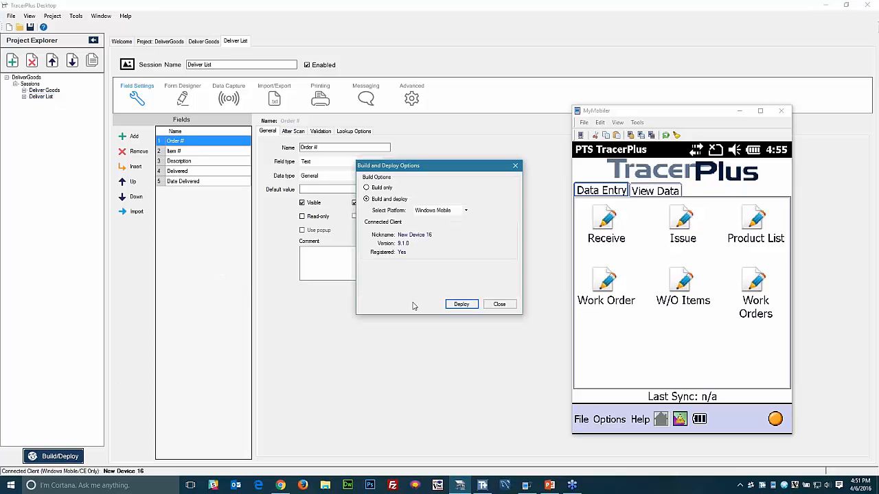
click(468, 308)
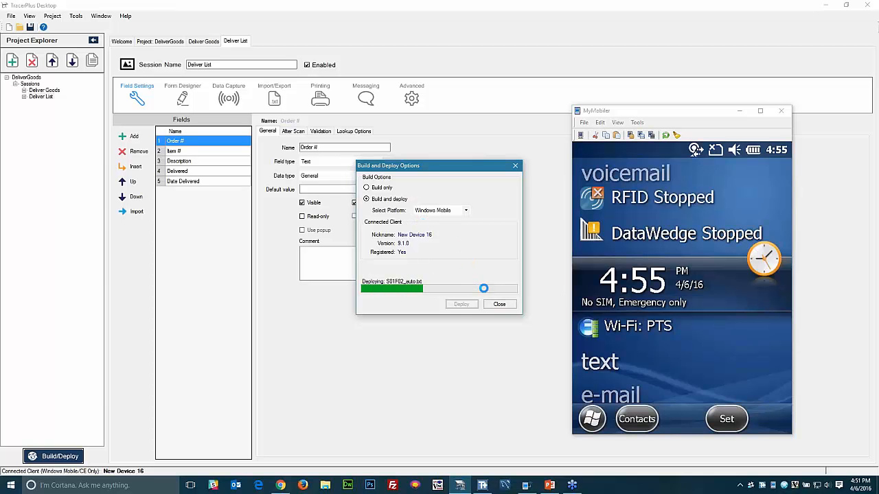
click(499, 304)
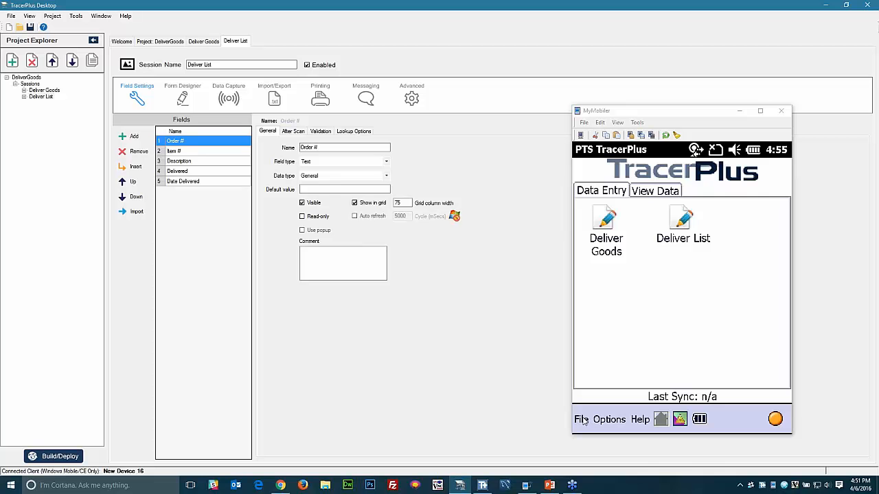
- Delete all records from the device's Deliver Goods table
click(645, 196)
click(602, 227)
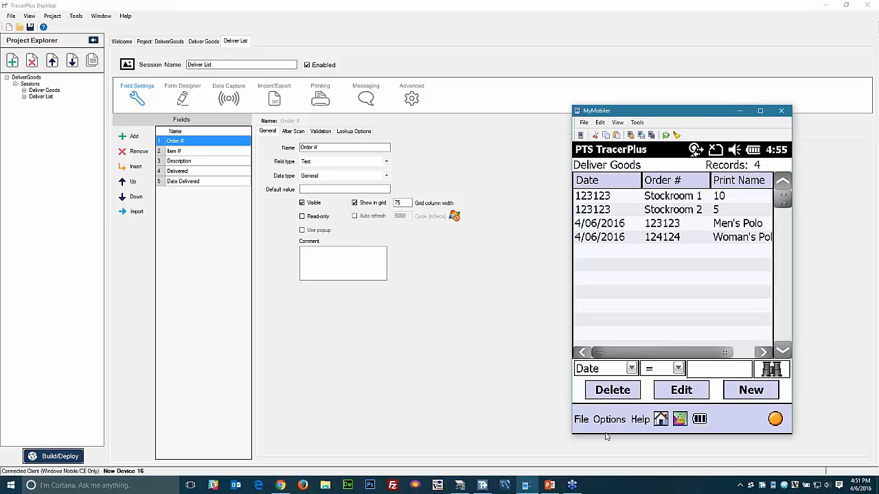
click(608, 421)
click(633, 376)
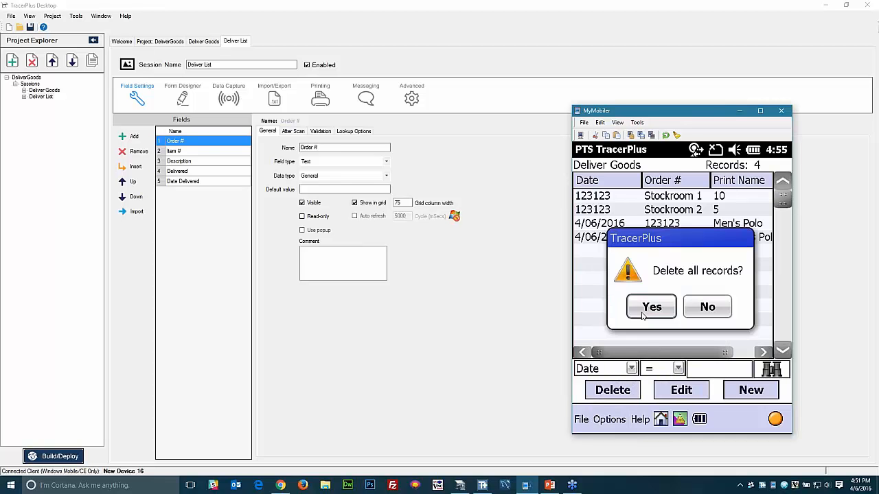
click(644, 314)
click(661, 422)
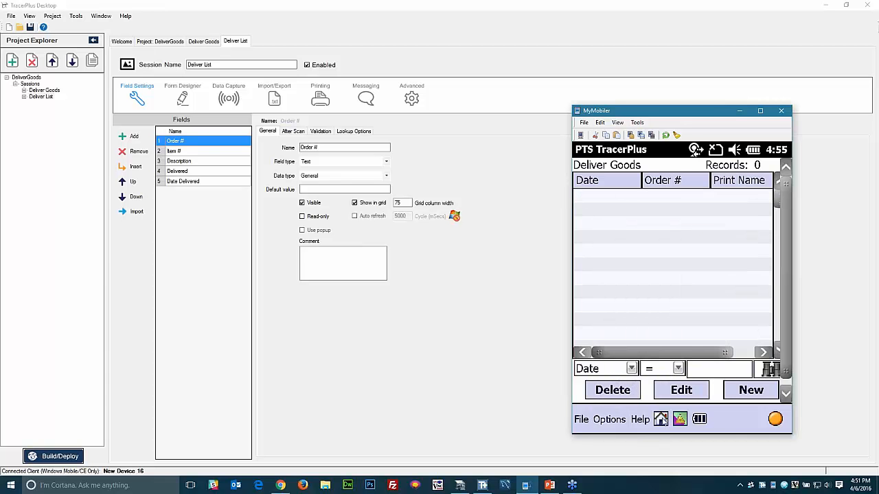
- Delete all Deliver List records, return the device to data entry, and bring up TracerPlus Connect
click(681, 227)
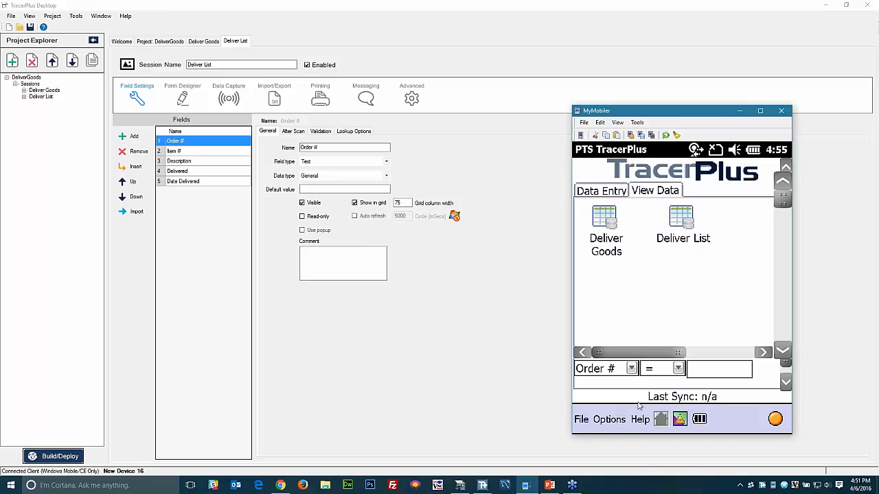
click(608, 420)
click(646, 383)
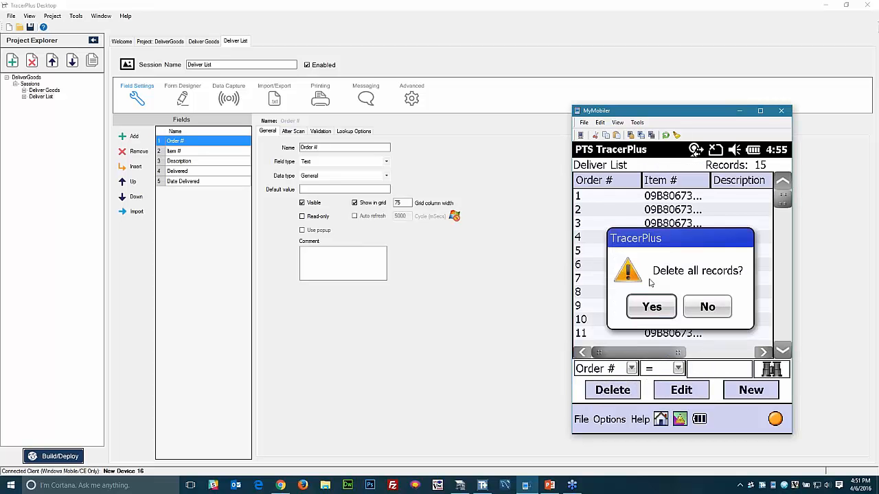
click(646, 312)
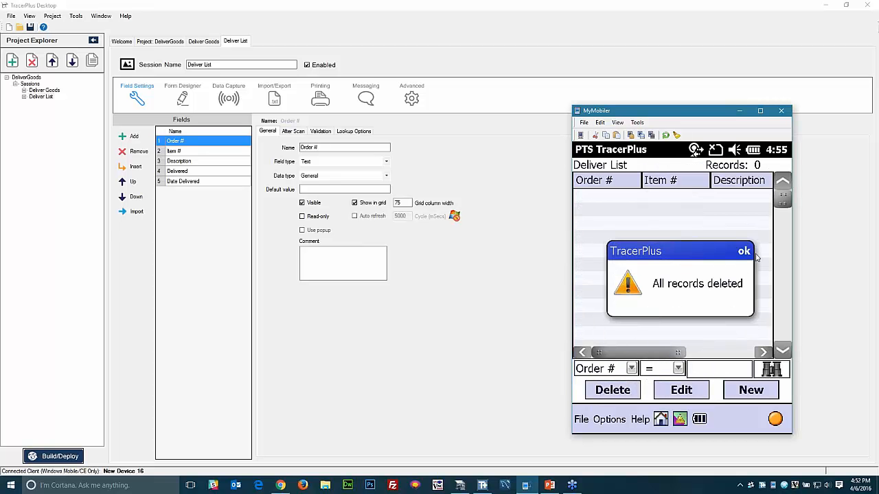
click(744, 251)
click(660, 421)
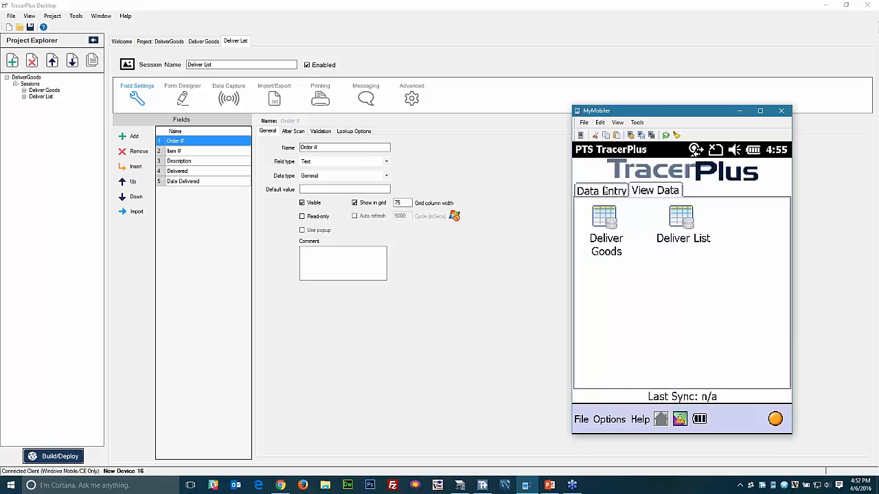
click(605, 191)
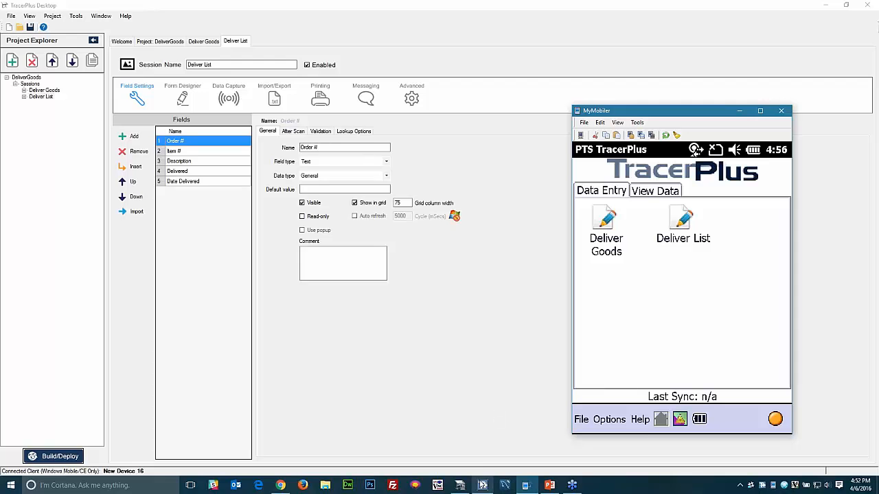
click(482, 485)
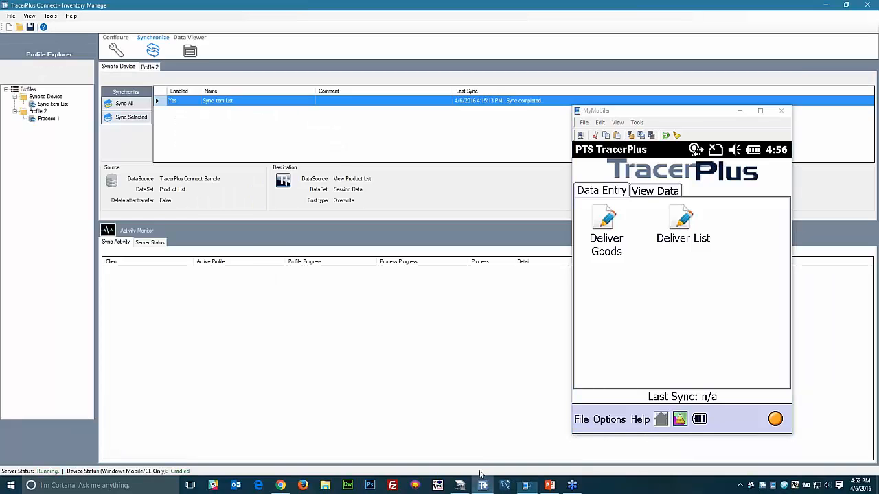
- Add a new sync profile linked to Projects > DeliverGoods > DeliverGoods.tpp
click(116, 46)
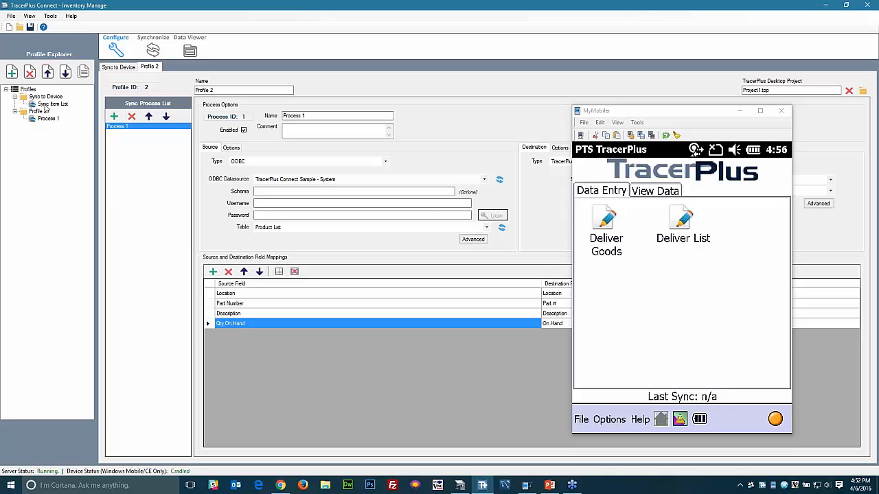
click(11, 71)
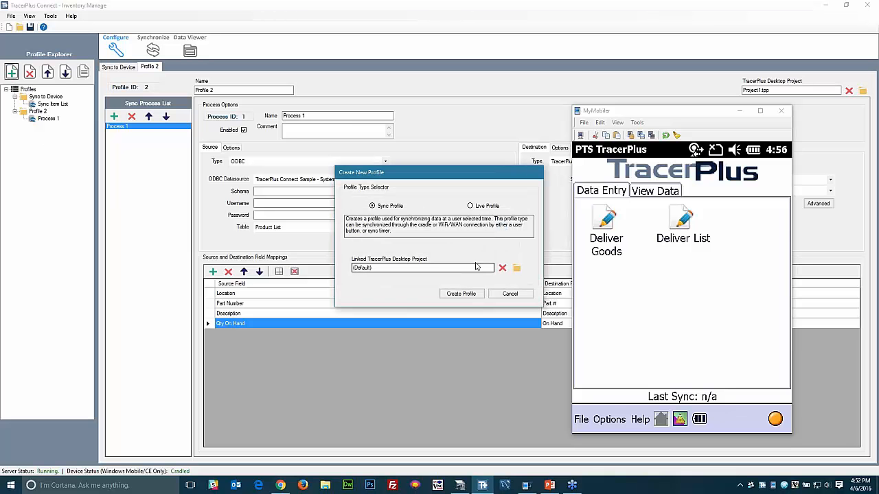
click(460, 485)
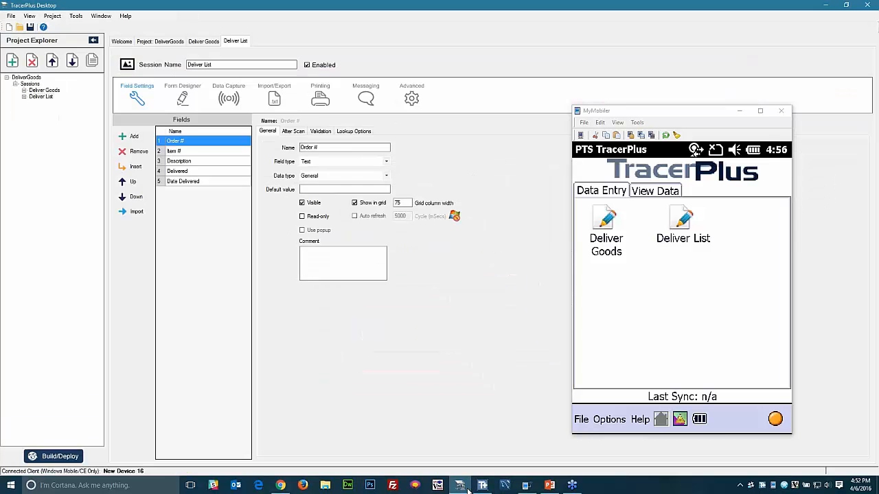
click(465, 485)
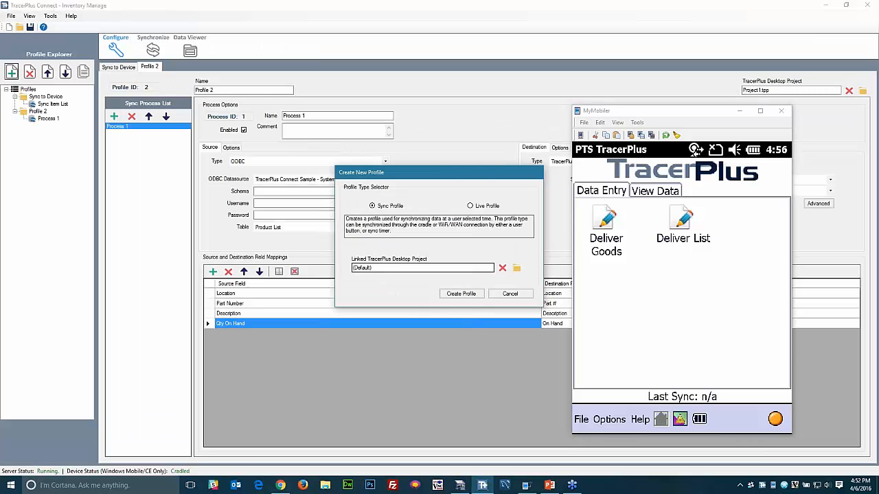
click(517, 269)
double_click(440, 242)
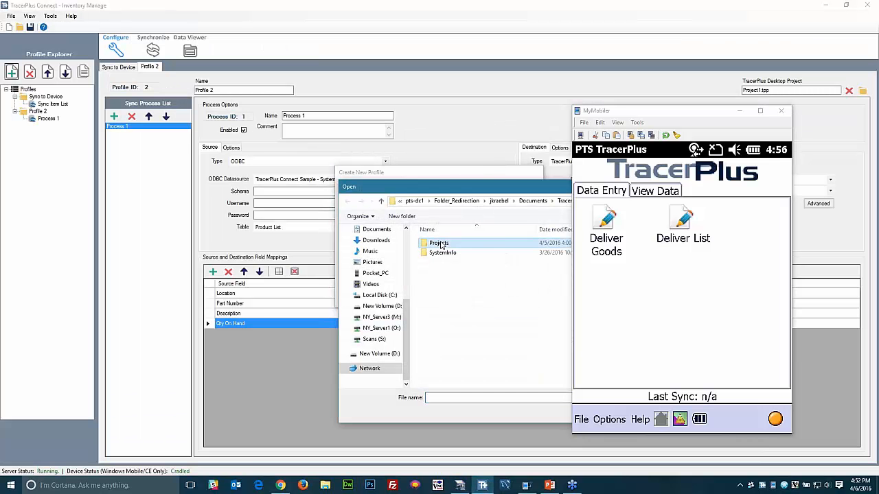
scroll(438, 283, down, 10)
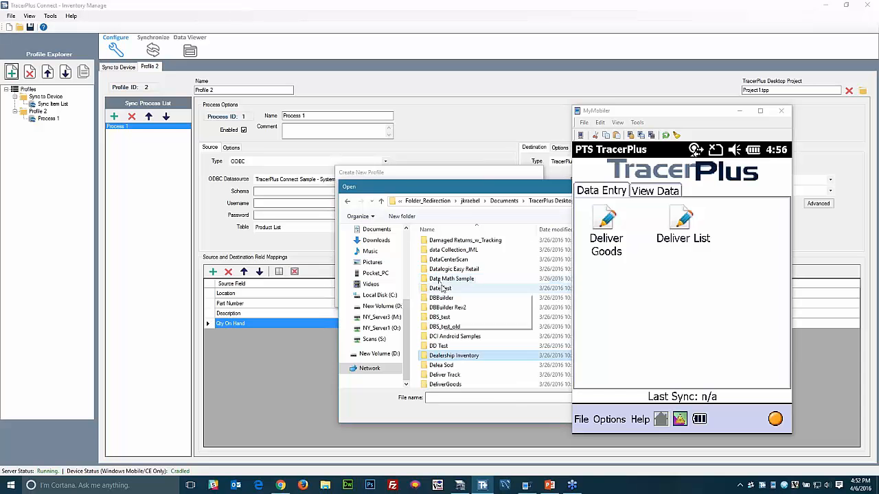
click(453, 334)
double_click(457, 364)
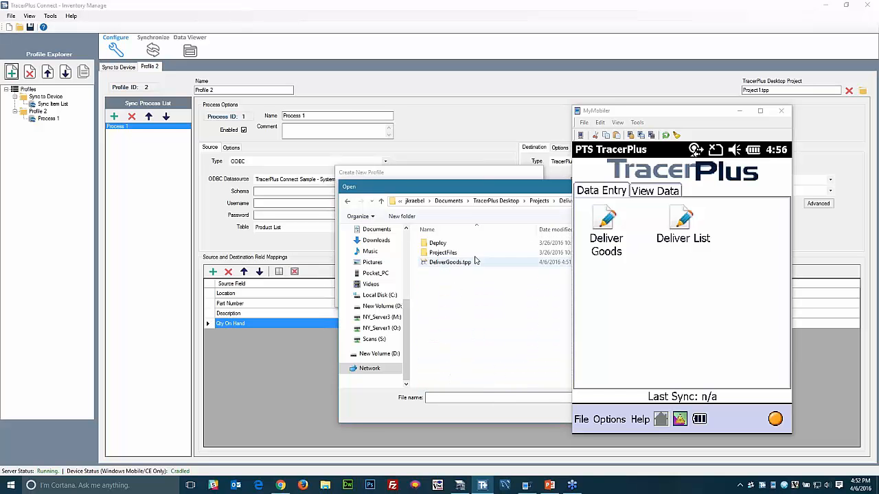
double_click(450, 262)
- Create Profile 3 with a process sourcing ODBC 'TracerPlus Connect Sample - System', table Deliver List
click(460, 294)
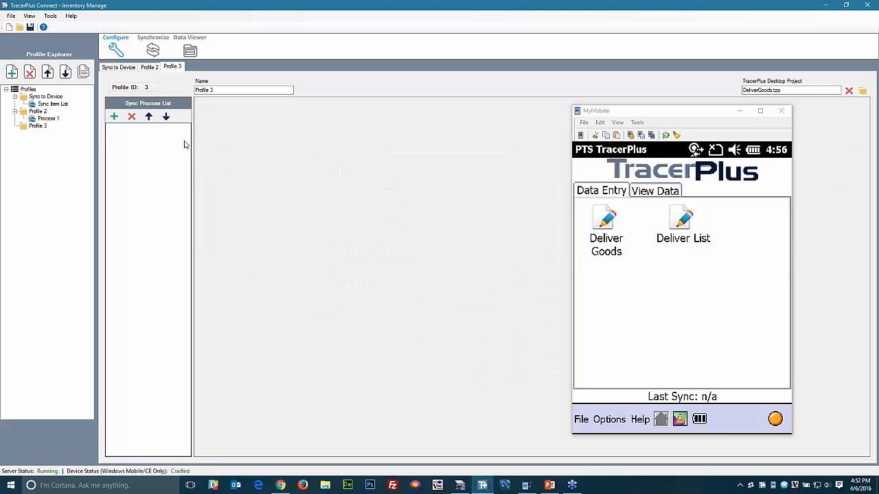
click(114, 116)
click(267, 161)
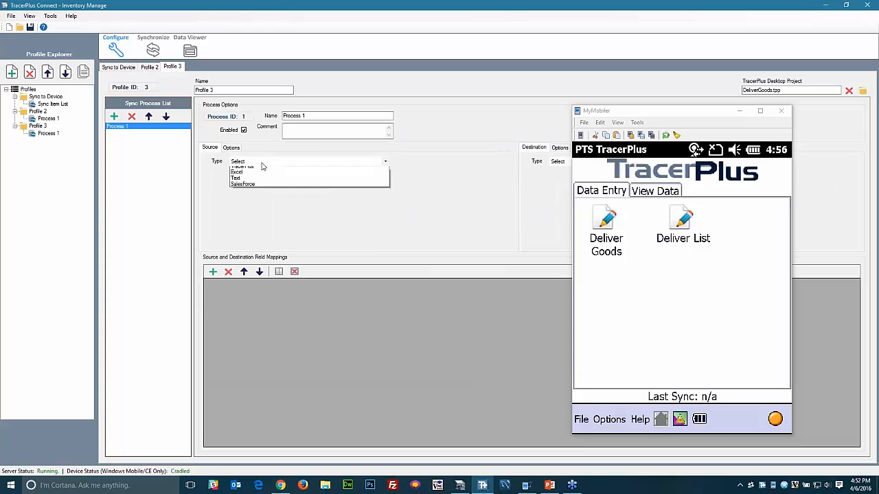
click(248, 176)
click(347, 180)
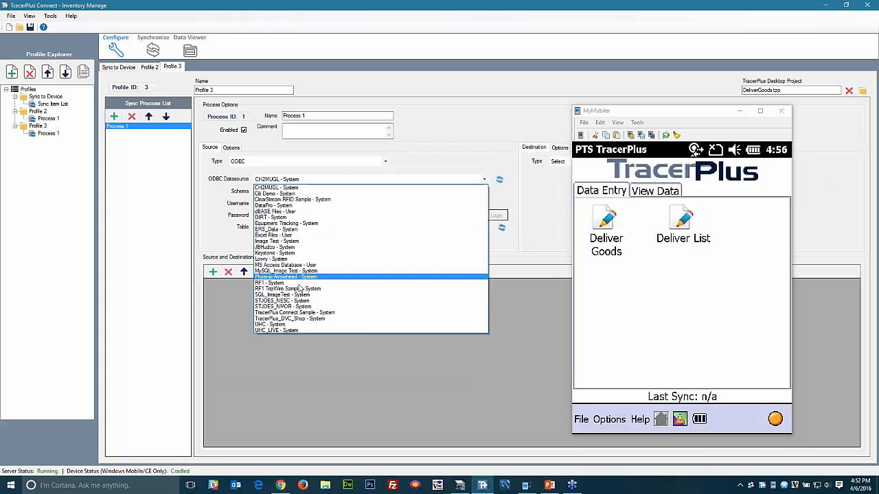
click(287, 313)
click(327, 227)
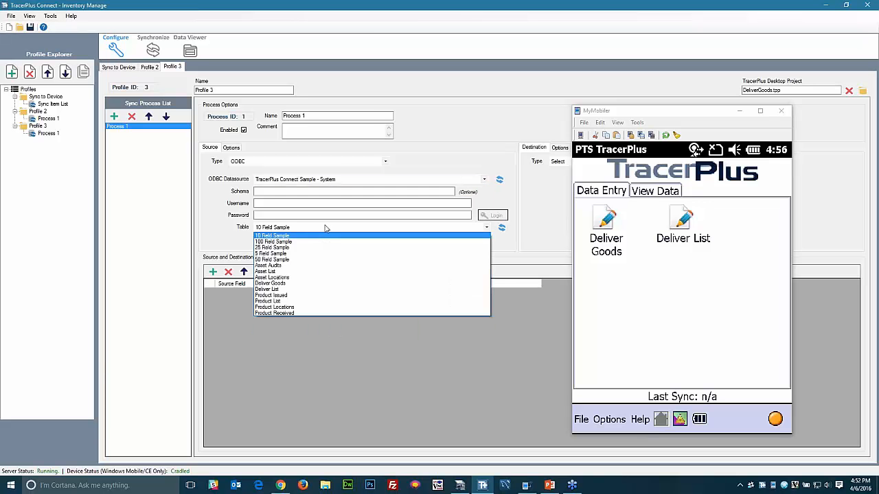
click(273, 290)
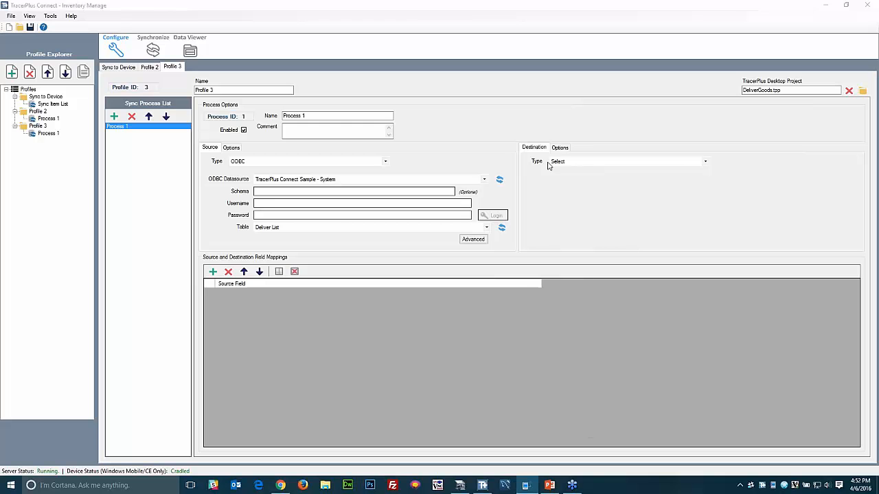
- Send to the TracerPlus Deliver List session, dropping the ID mapping and mapping Date Delivered
click(704, 161)
click(694, 184)
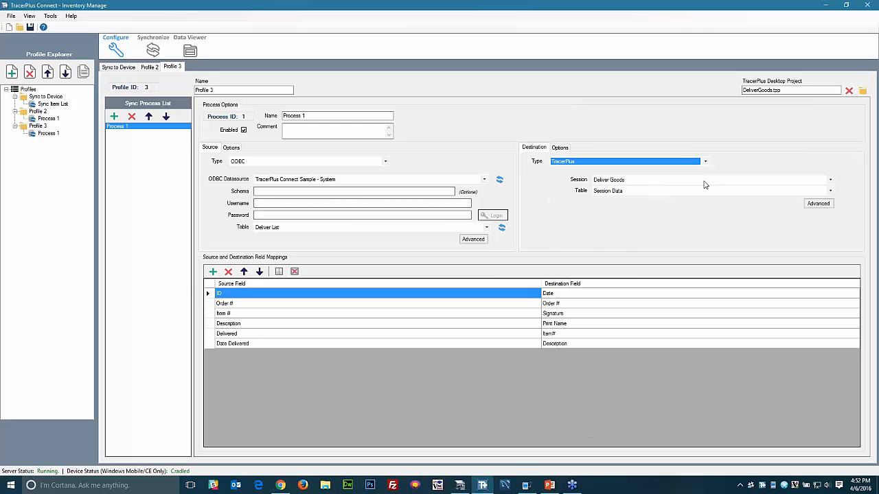
click(634, 180)
click(620, 195)
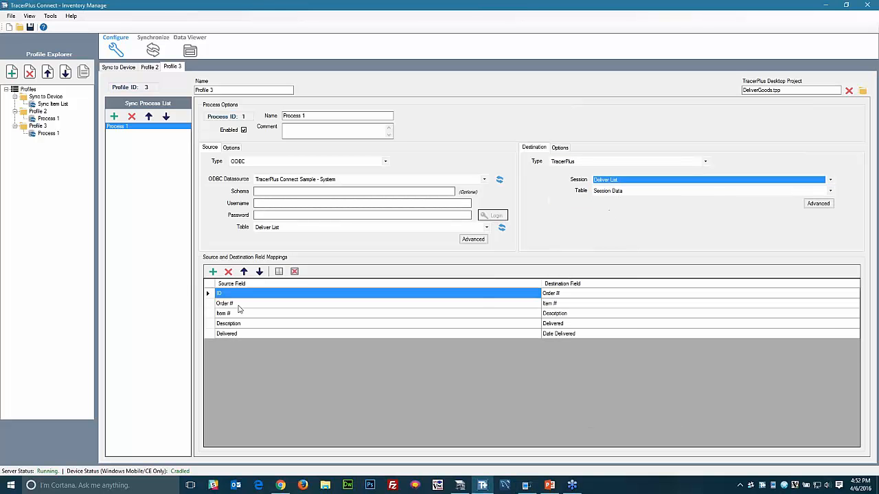
click(229, 272)
click(212, 273)
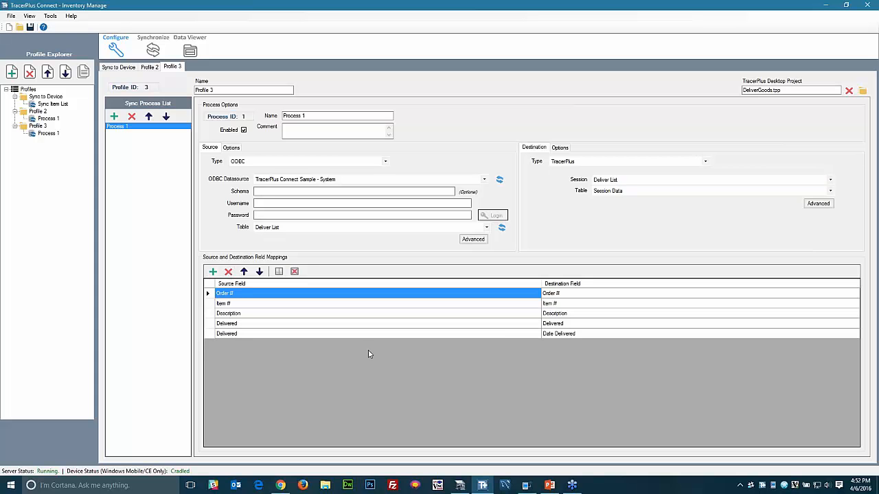
click(530, 333)
click(536, 333)
click(264, 372)
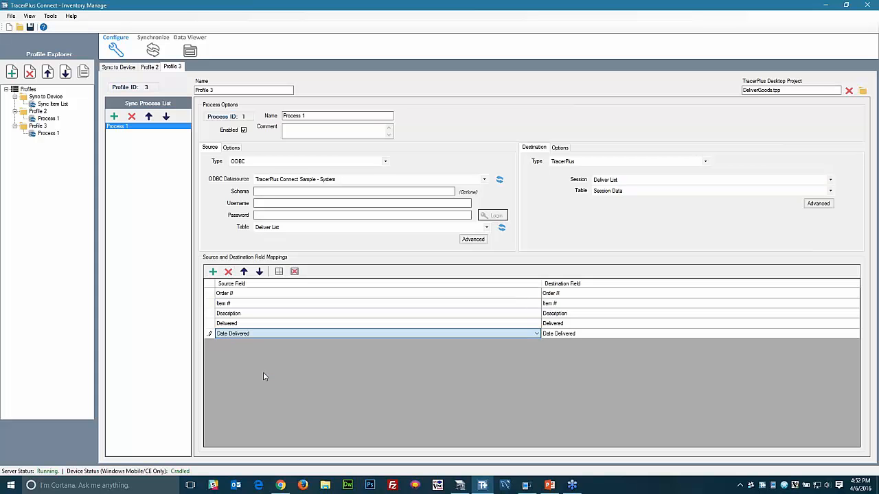
- Check the destination's post type setting for Process 1
click(560, 147)
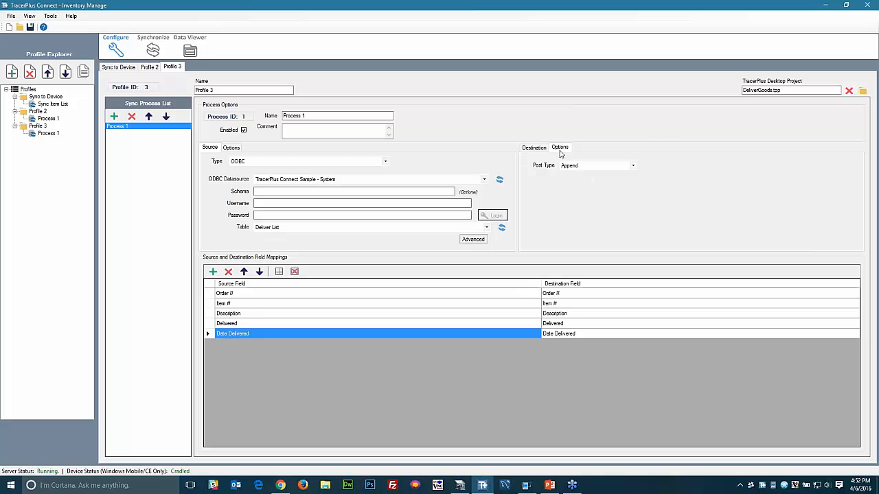
click(573, 166)
click(534, 147)
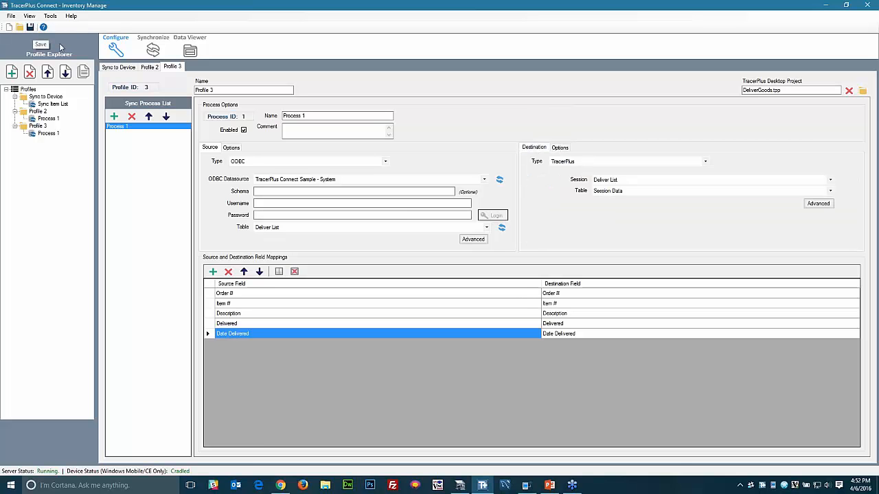
click(153, 53)
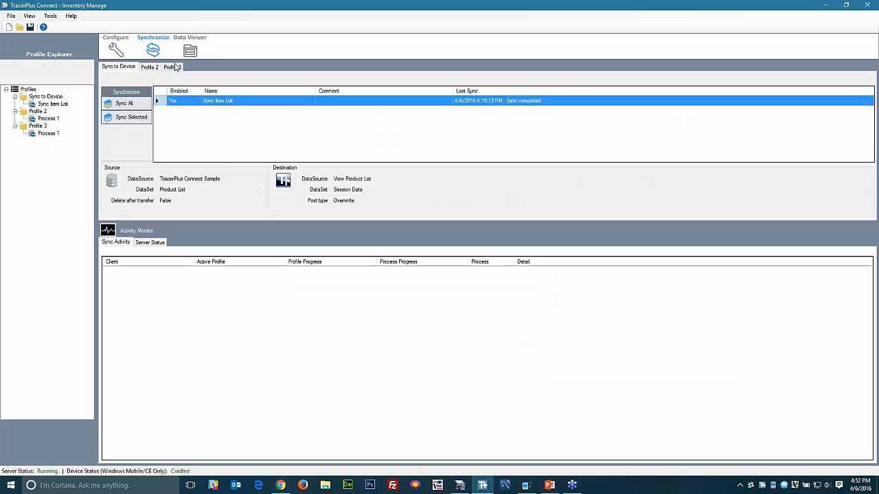
- Sync Profile 3 and confirm the device's Deliver List now holds 8 delivery records
click(175, 66)
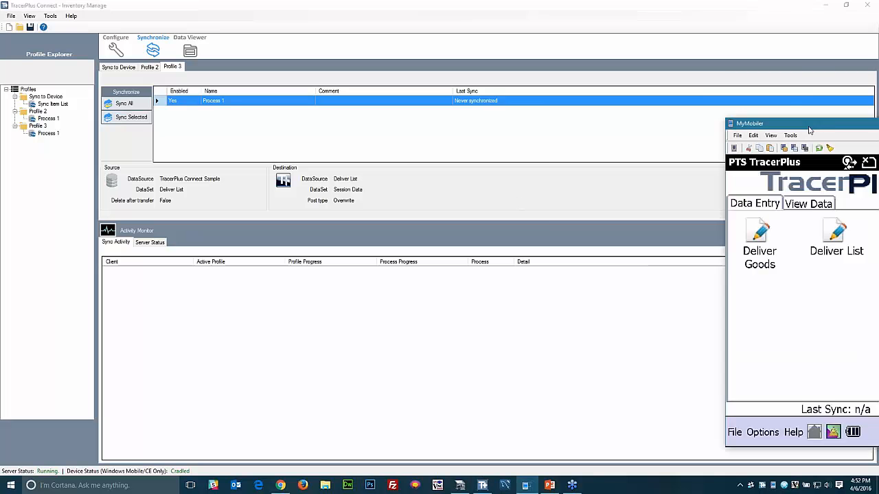
click(132, 118)
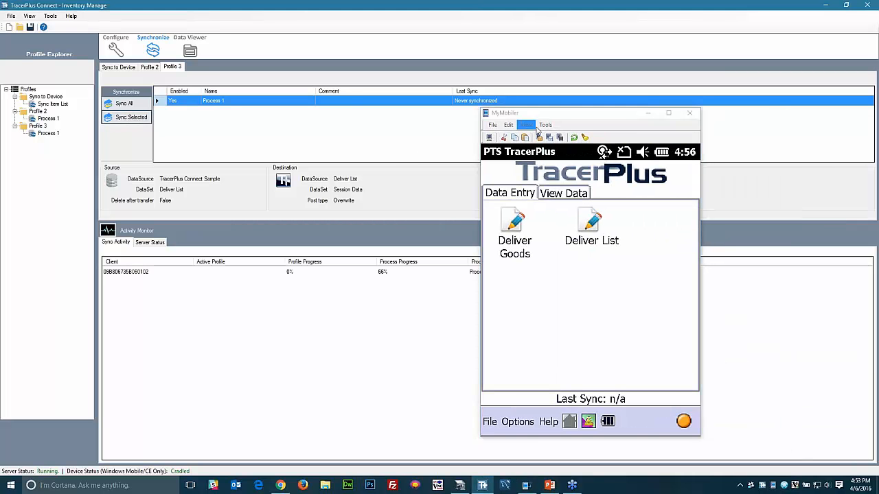
drag(558, 114, 293, 120)
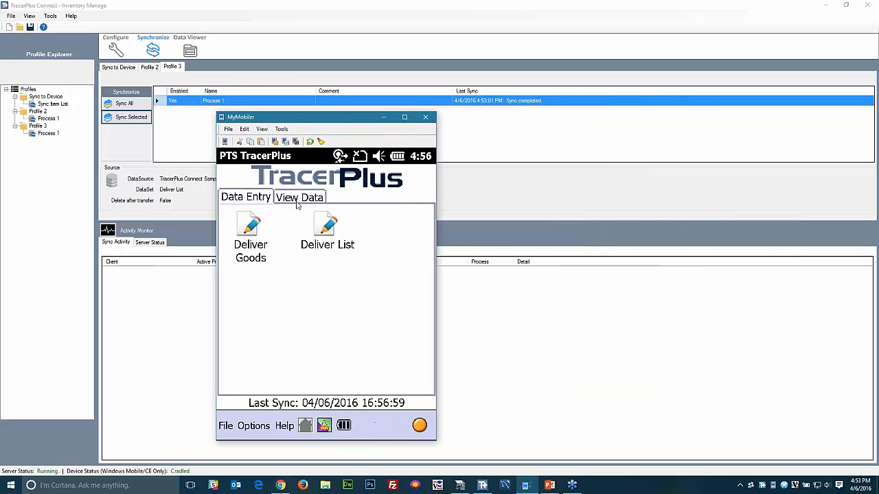
click(299, 201)
click(325, 232)
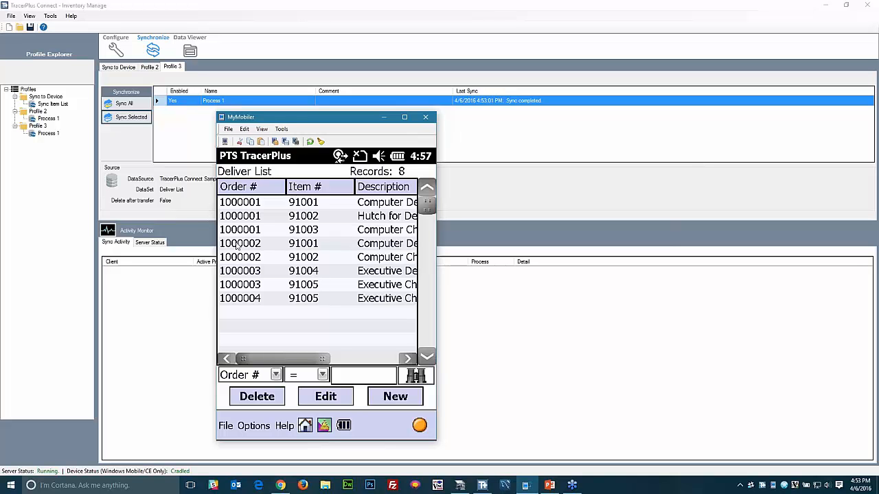
click(367, 358)
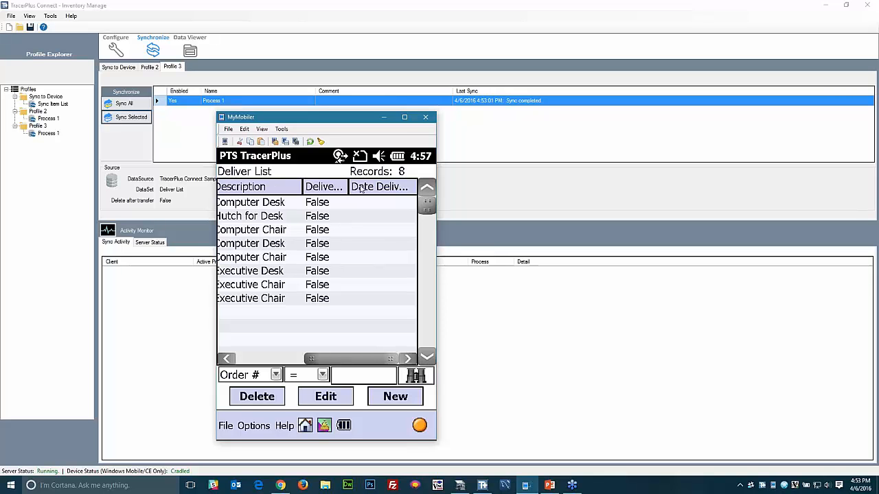
click(305, 426)
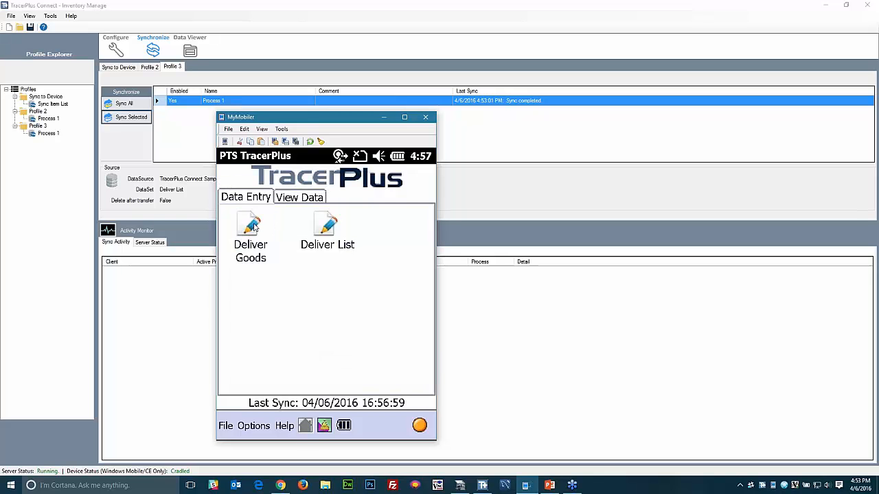
- Start a Deliver Goods record for order 1000001 and enter items 91001, 91002 and 91003
click(250, 237)
click(364, 194)
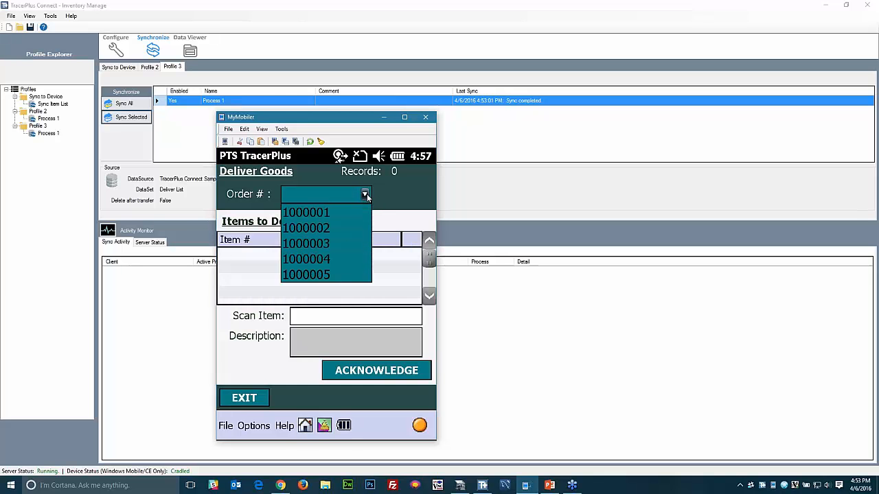
click(322, 212)
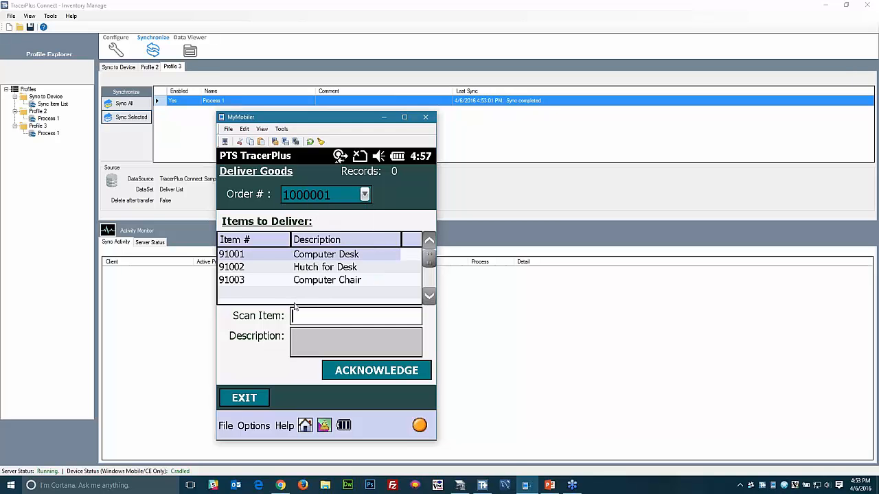
text(91001)
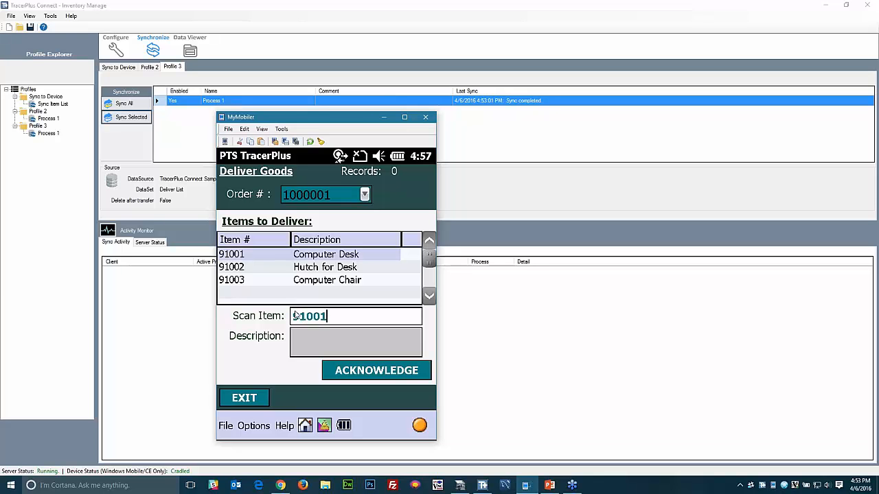
key(Return)
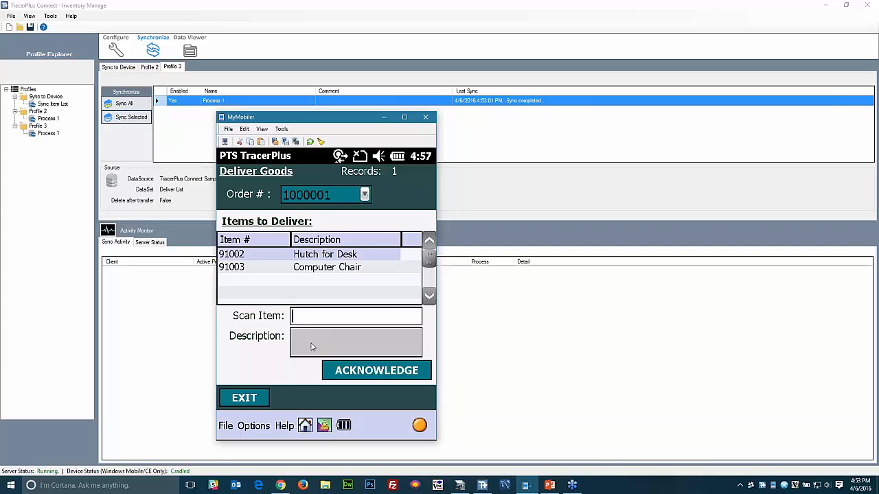
text(91102)
key(BackSpace)
key(BackSpace)
key(BackSpace)
text(002)
key(Return)
text(94)
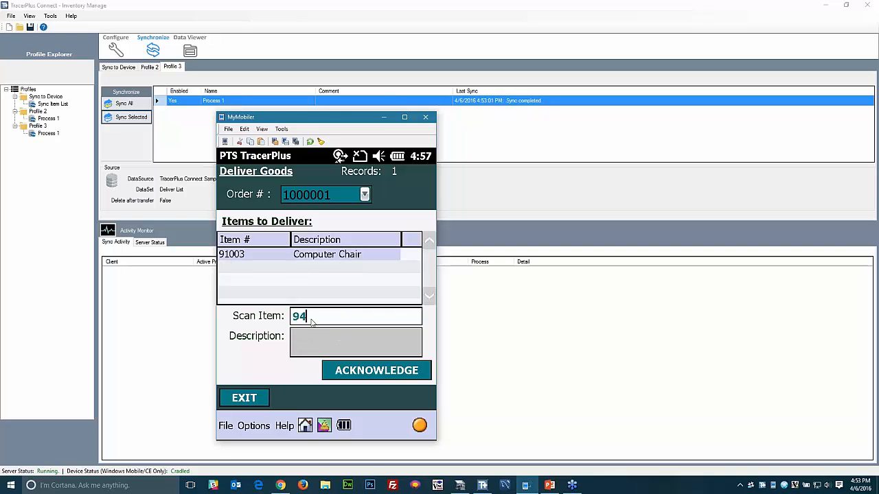
key(BackSpace)
text(1003)
key(Return)
- Acknowledge the delivery, sign, enter the recipient's printed name, and save the record
click(361, 377)
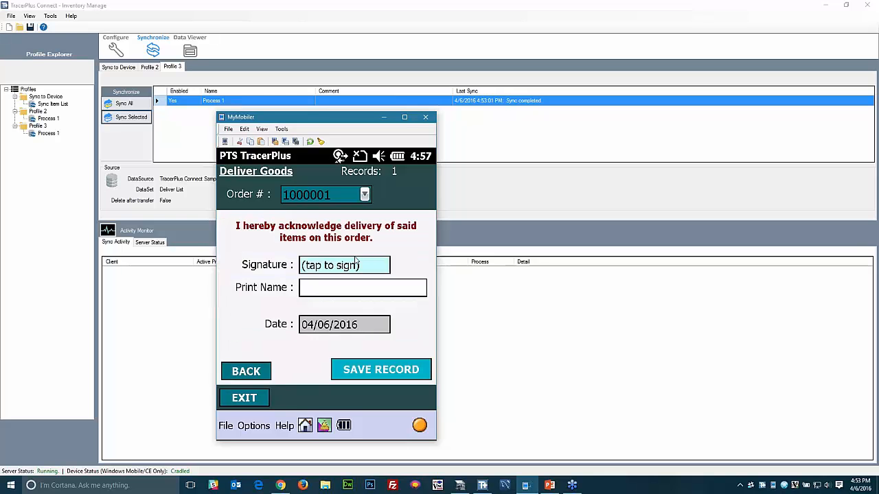
click(335, 270)
drag(259, 309, 375, 318)
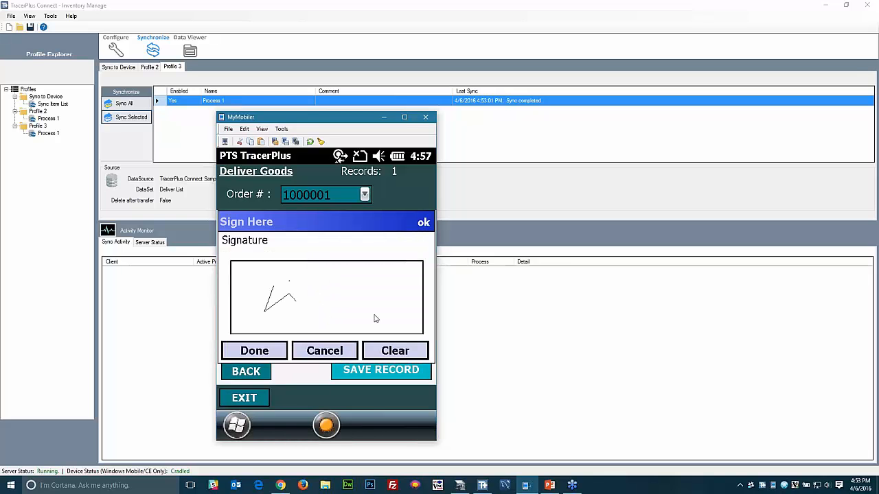
drag(296, 301, 406, 301)
click(259, 353)
click(317, 297)
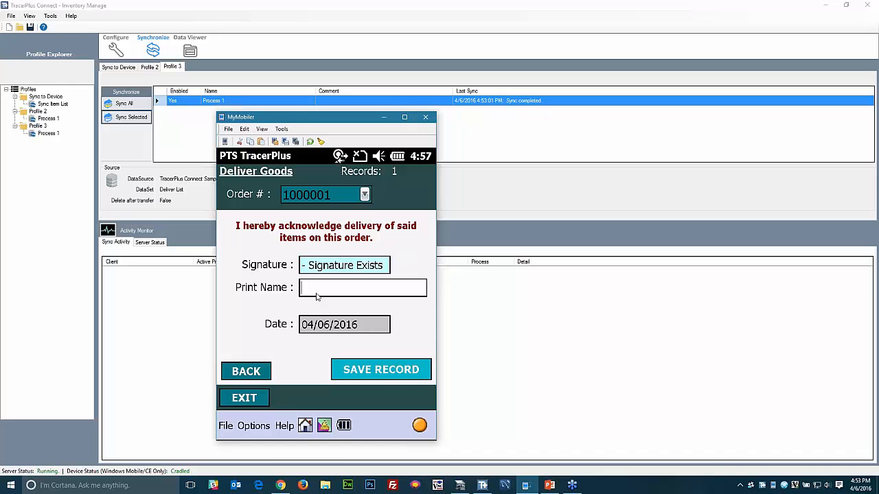
click(371, 370)
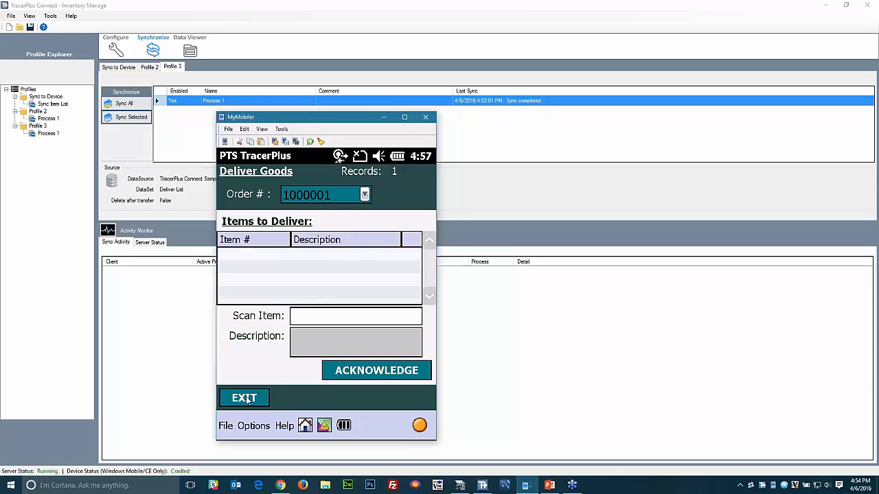
- View the saved Deliver Goods record, then the 8 Deliver List records scrolled to the Delivered column
click(292, 197)
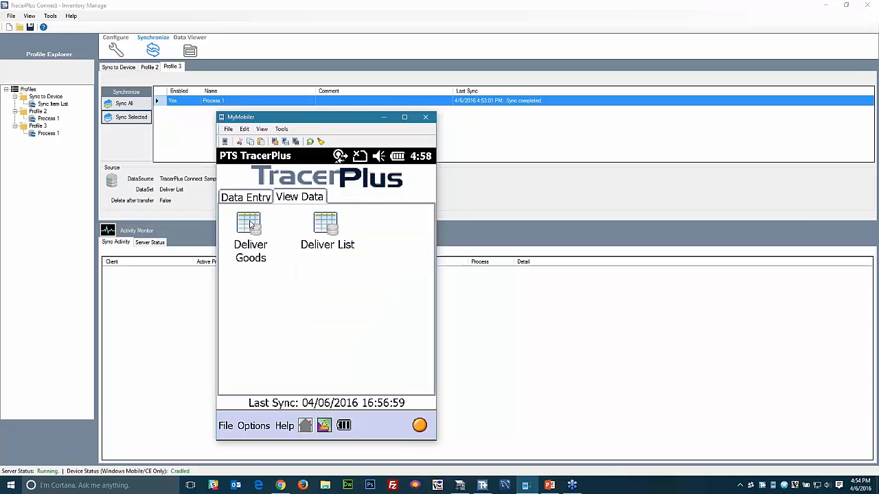
click(249, 223)
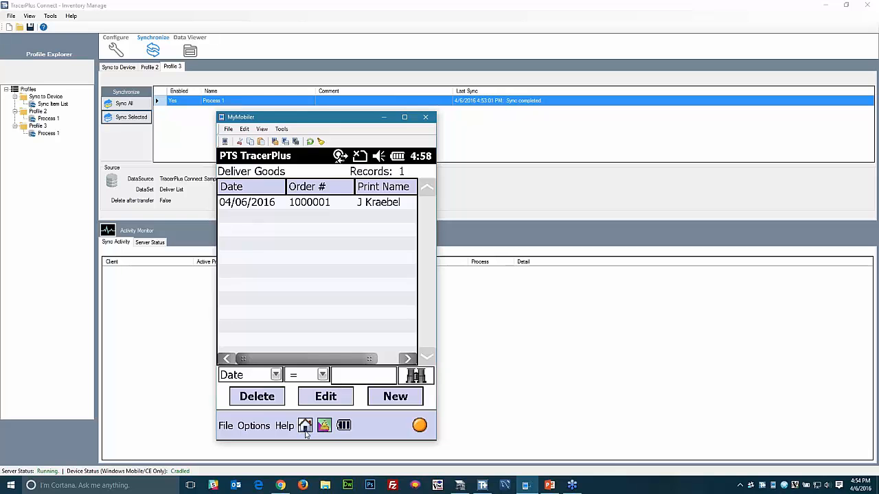
click(330, 232)
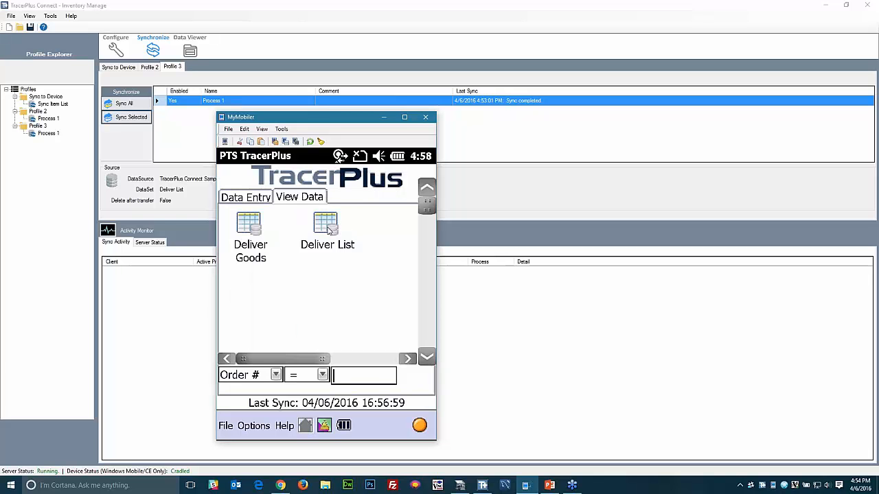
drag(301, 360, 385, 358)
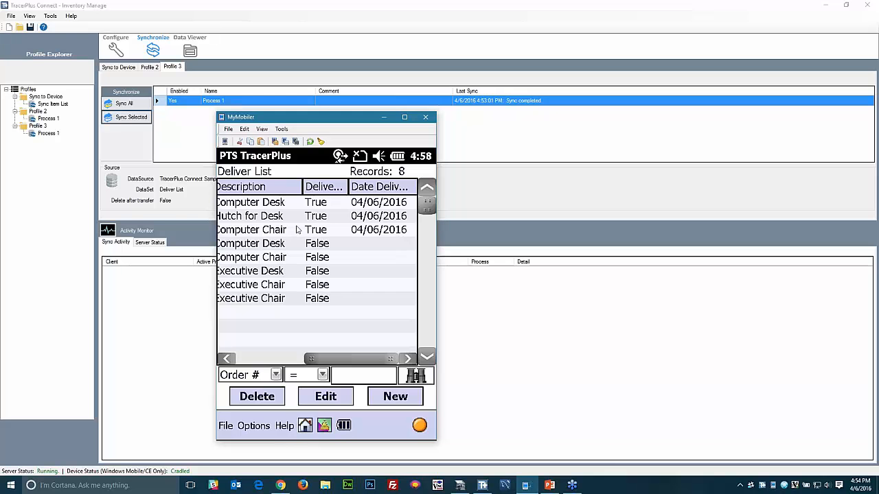
click(244, 359)
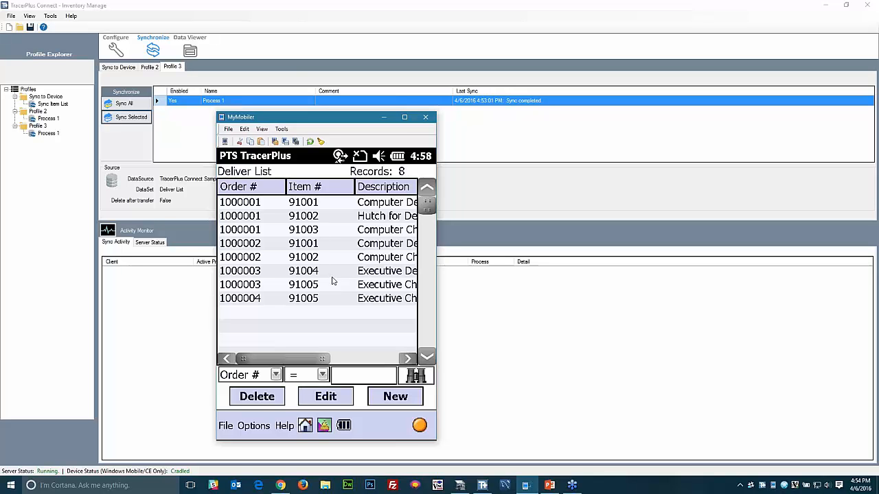
drag(309, 117, 530, 125)
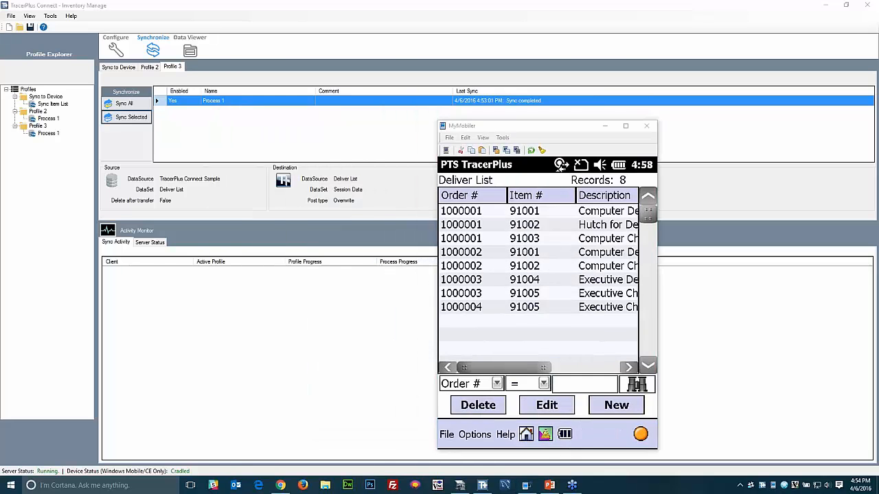